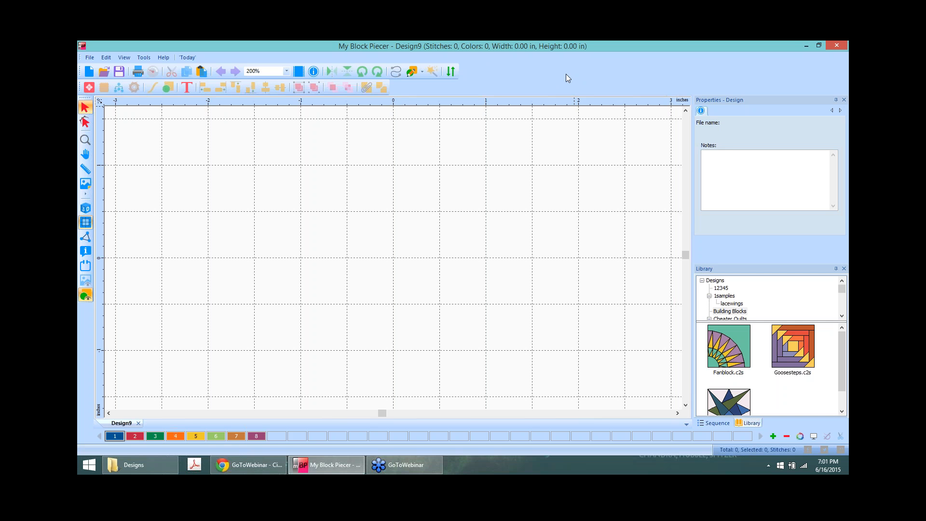
# Step: Browse the Basic, Classic Stars, Connector, Eight Patch and Five Patch block categories without adding any
pyautogui.click(88, 88)
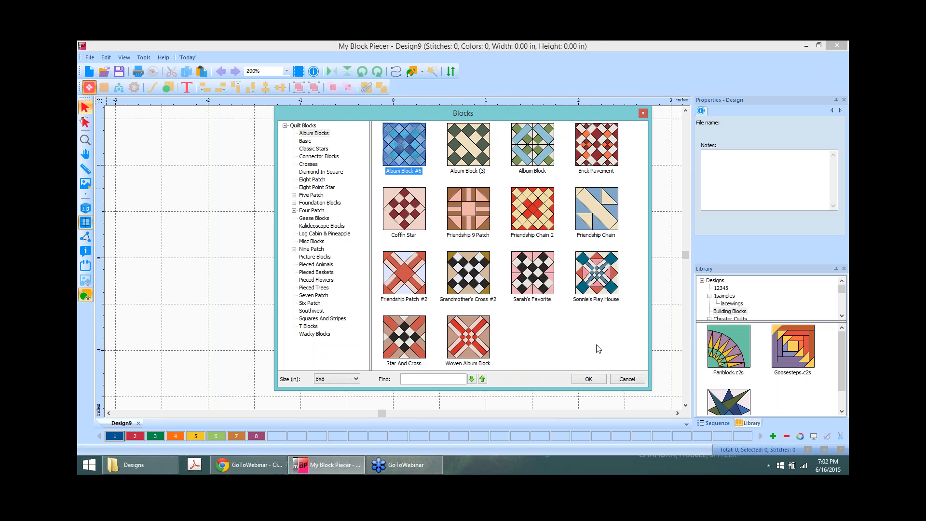
pyautogui.click(305, 142)
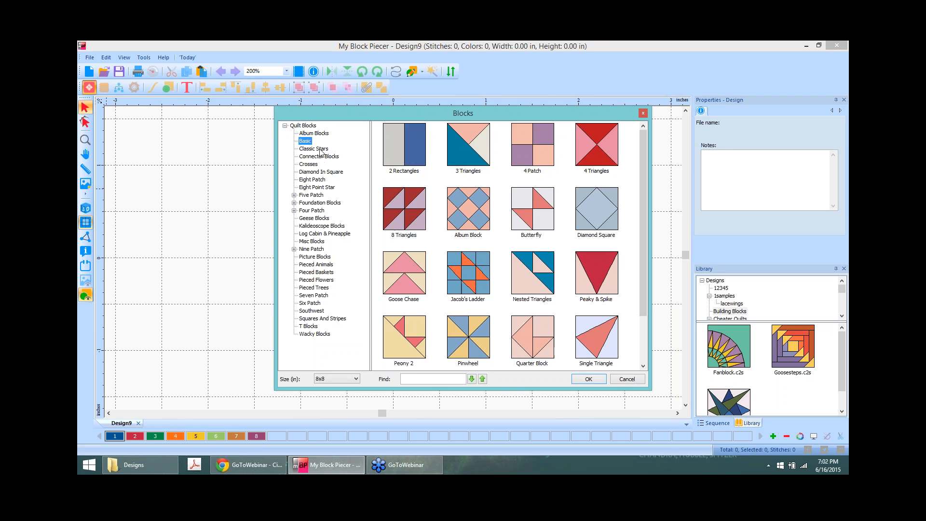
pyautogui.click(320, 150)
pyautogui.click(325, 157)
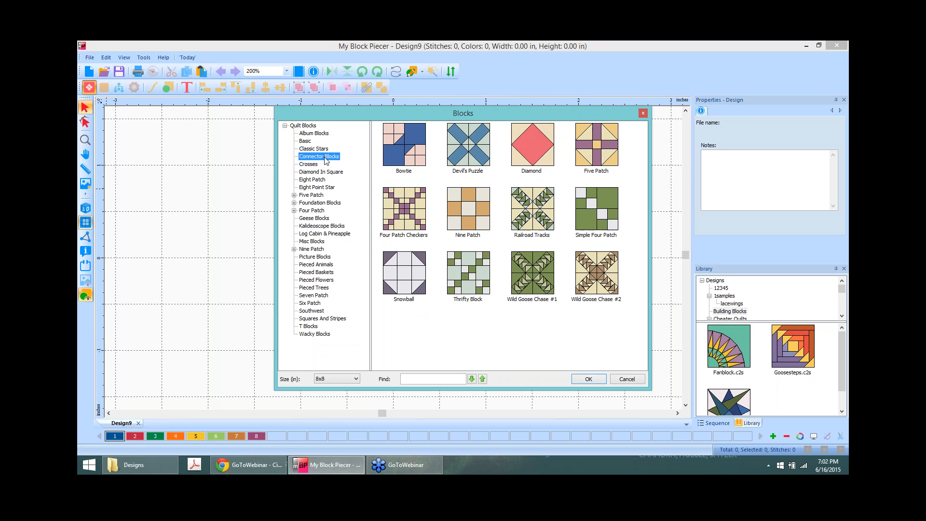
pyautogui.click(322, 180)
pyautogui.click(312, 197)
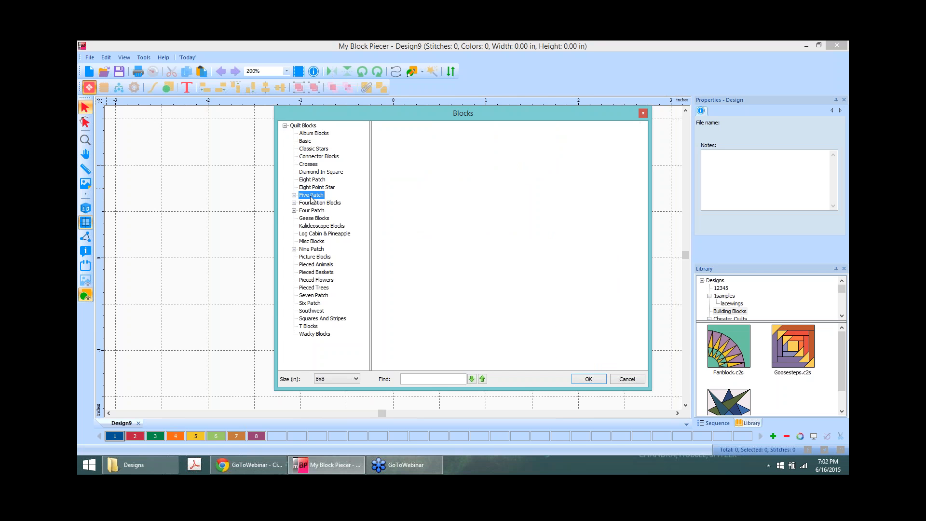
pyautogui.click(644, 113)
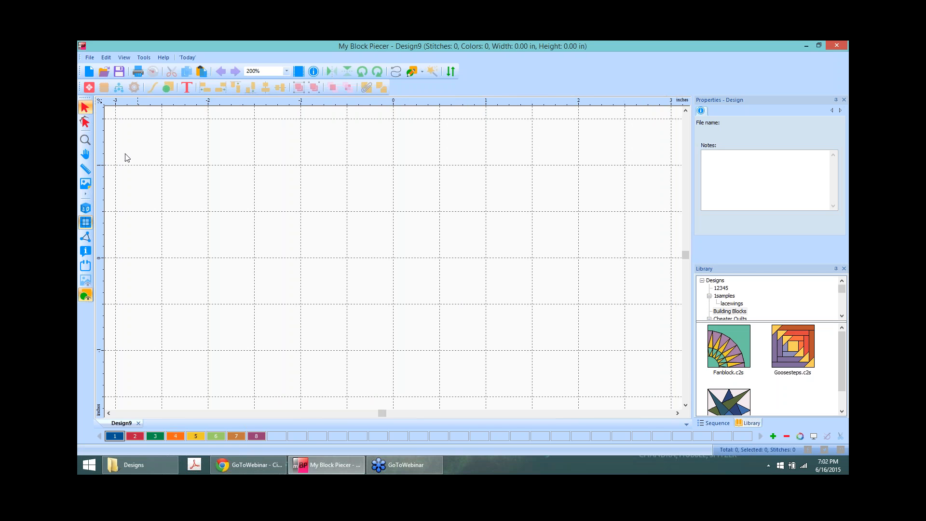
# Step: Load onpoint.JPG from the Images folder as the Design9 backdrop
pyautogui.click(85, 185)
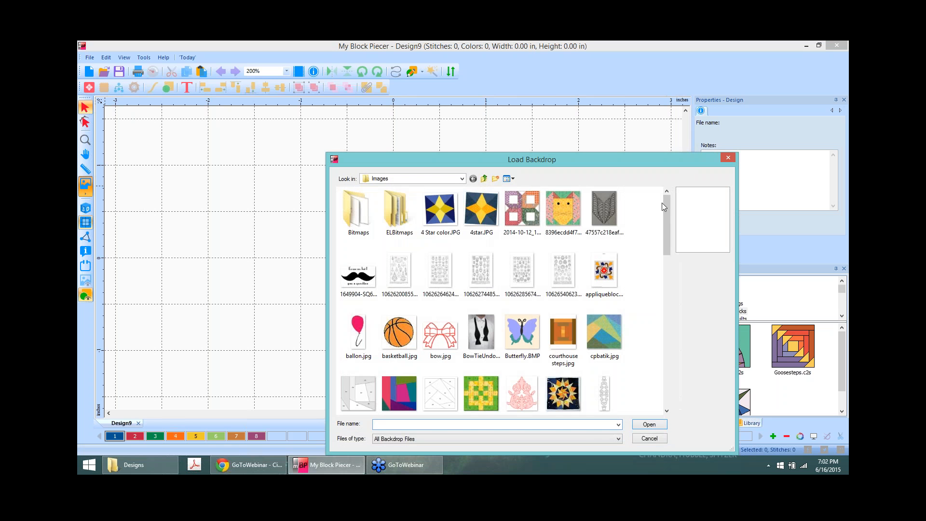
pyautogui.moveTo(667, 203); pyautogui.dragTo(659, 316)
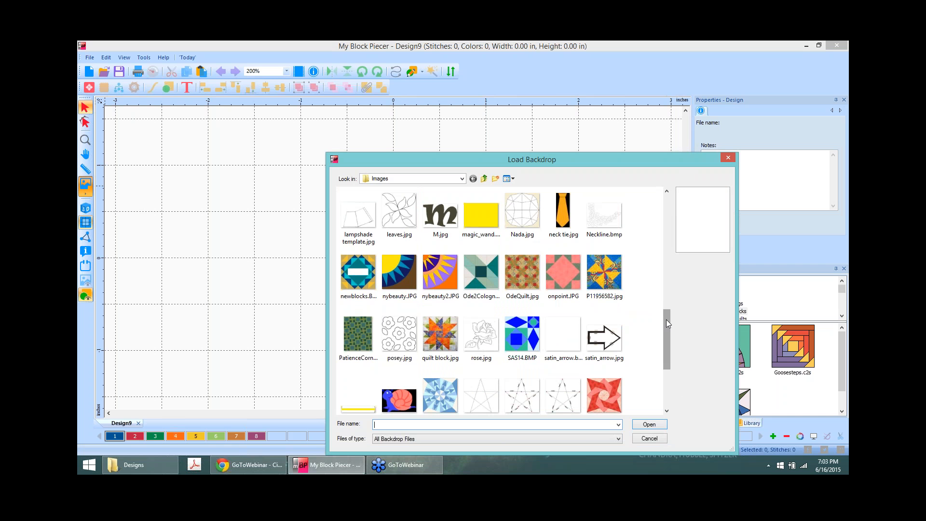
pyautogui.moveTo(667, 320); pyautogui.dragTo(661, 341)
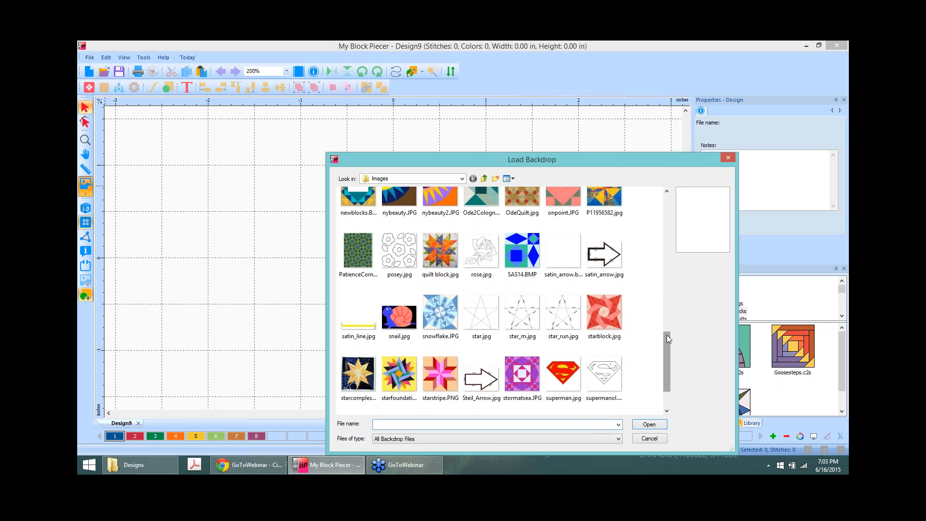
pyautogui.moveTo(669, 335); pyautogui.dragTo(667, 308)
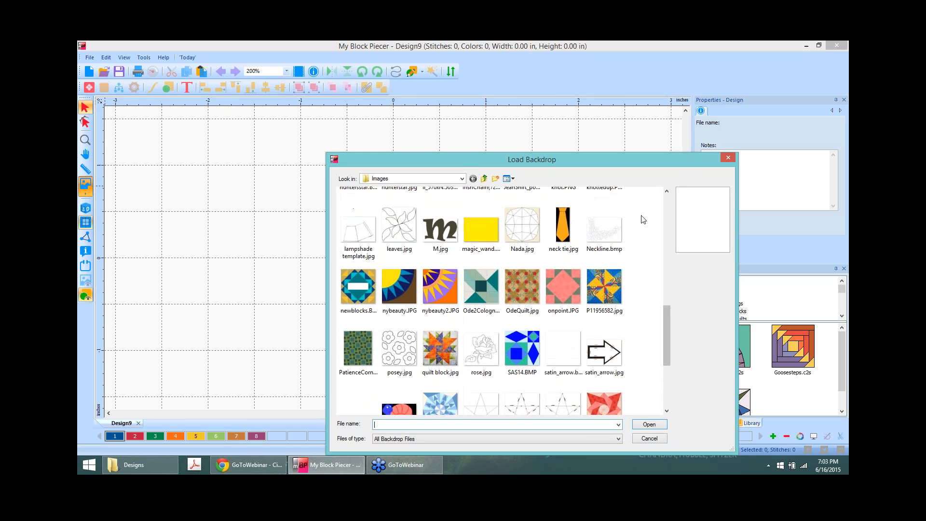
pyautogui.click(563, 284)
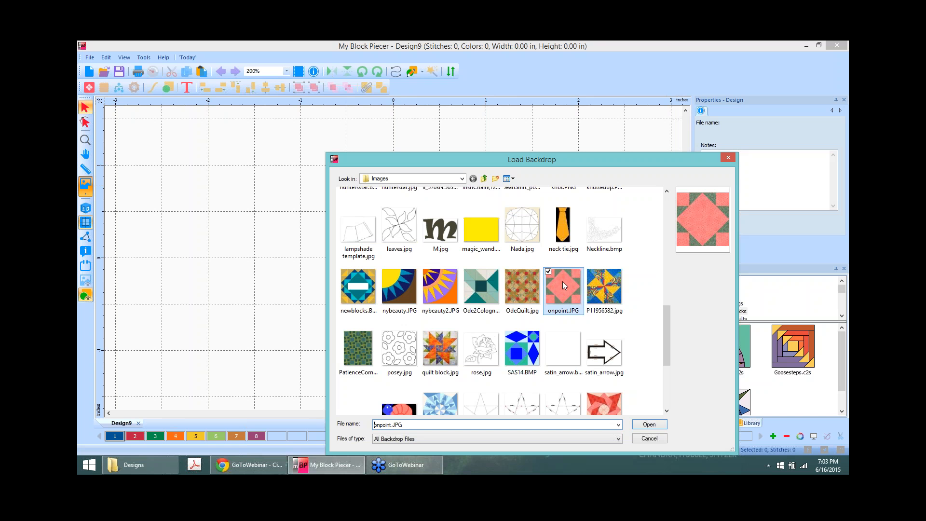
pyautogui.click(650, 429)
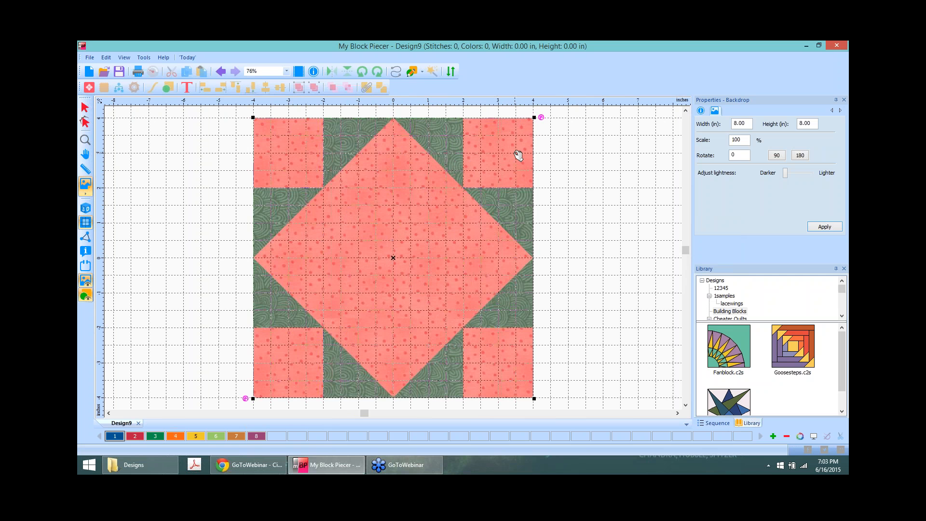
pyautogui.click(413, 72)
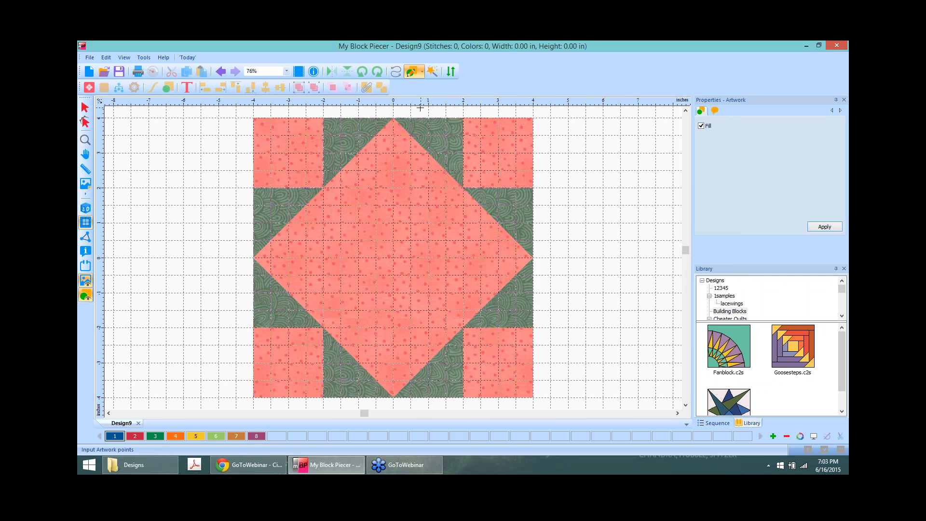
pyautogui.click(432, 73)
pyautogui.click(133, 436)
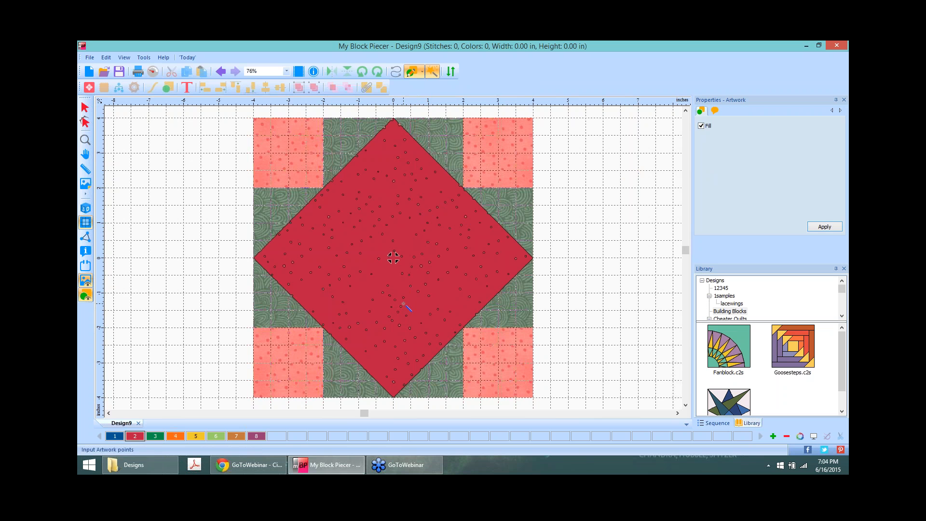
pyautogui.click(220, 72)
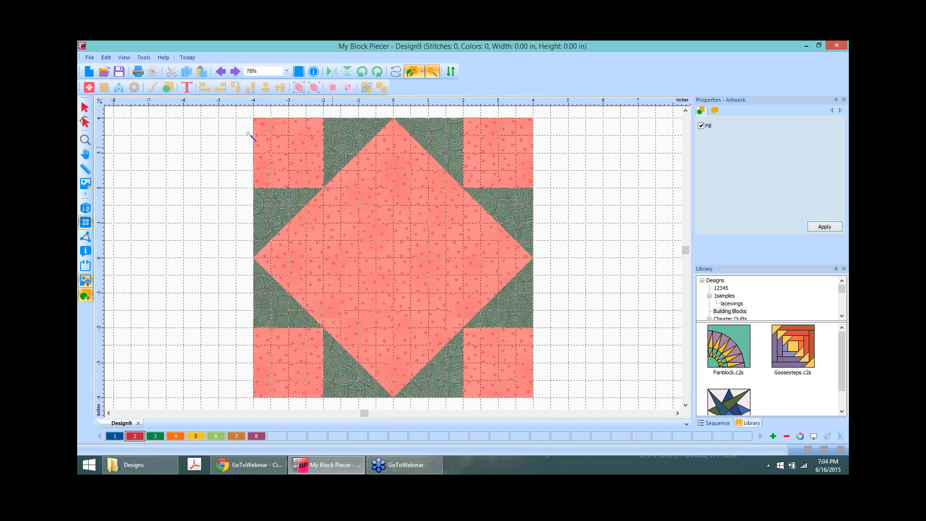
# Step: Add the 8x8 Dancing Nine Patch block from the Diamond In Square category to Design9
pyautogui.click(90, 88)
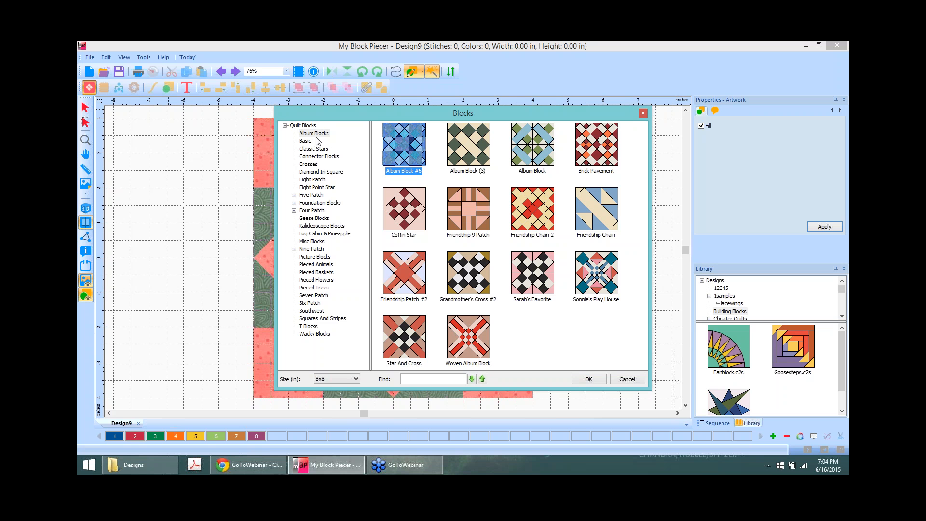
pyautogui.click(311, 172)
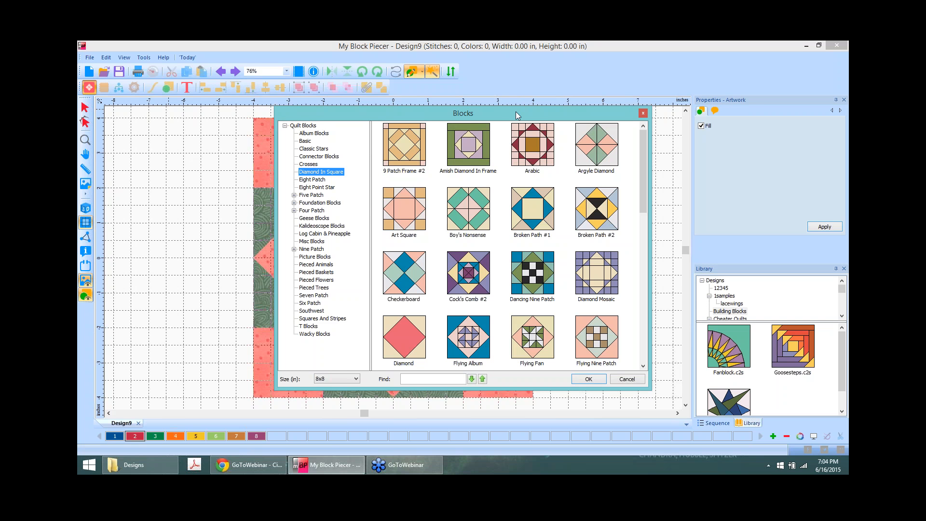
pyautogui.moveTo(517, 112); pyautogui.dragTo(697, 119)
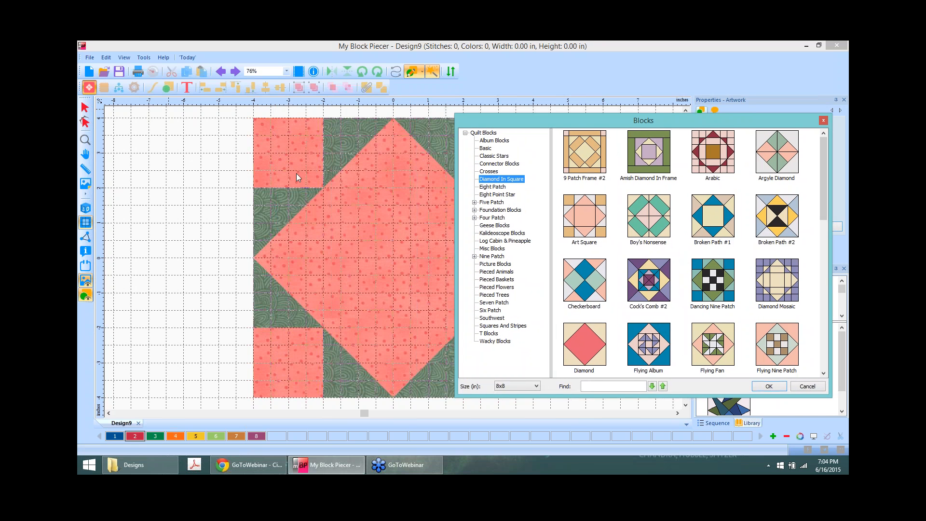
pyautogui.click(720, 284)
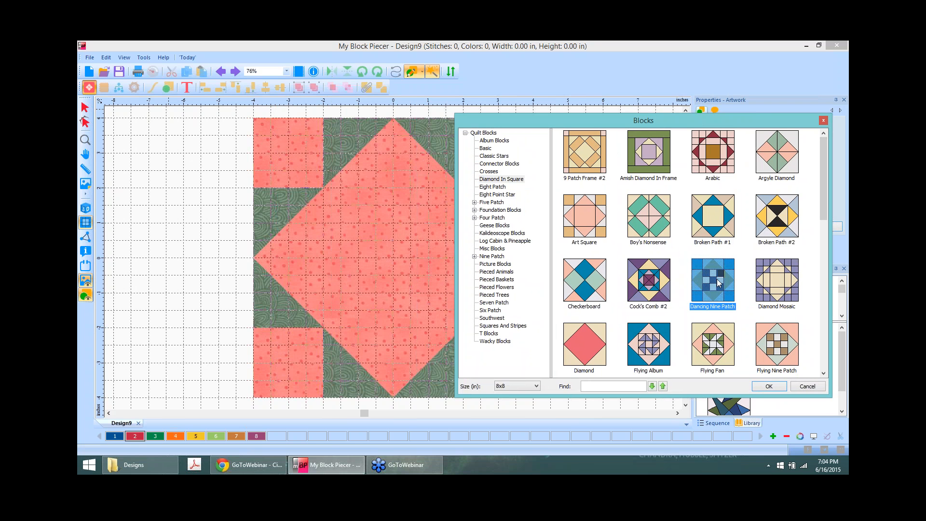
pyautogui.click(769, 388)
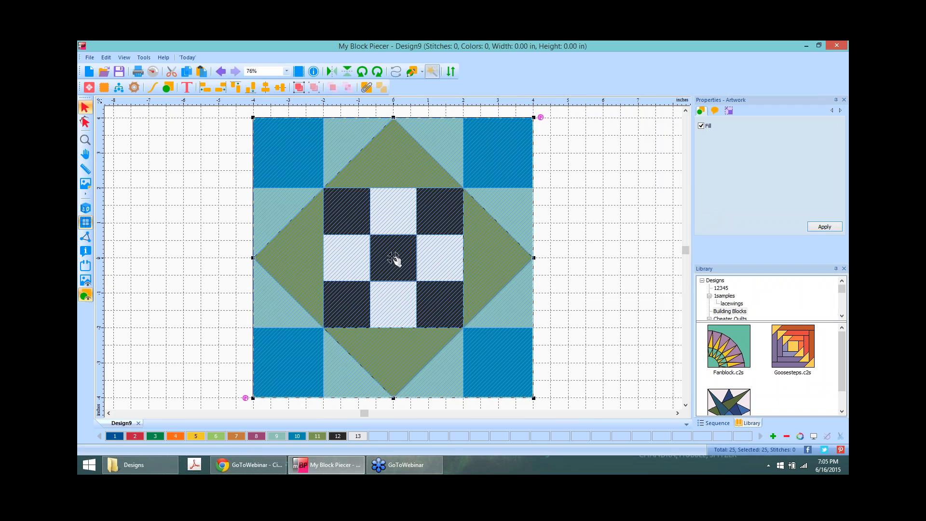
# Step: Move the Dancing Nine Patch block aside, hide the backdrop, and return the block to centre
pyautogui.moveTo(395, 259)
pyautogui.mouseDown()
pyautogui.moveTo(522, 255)
pyautogui.moveTo(419, 263)
pyautogui.moveTo(343, 244)
pyautogui.moveTo(396, 257)
pyautogui.mouseUp()
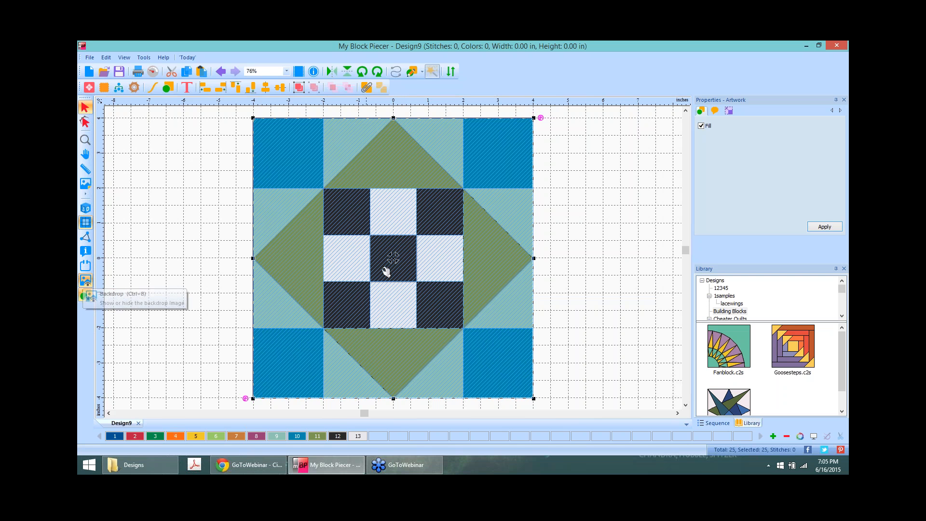
pyautogui.moveTo(397, 258)
pyautogui.mouseDown()
pyautogui.moveTo(541, 244)
pyautogui.moveTo(555, 254)
pyautogui.mouseUp()
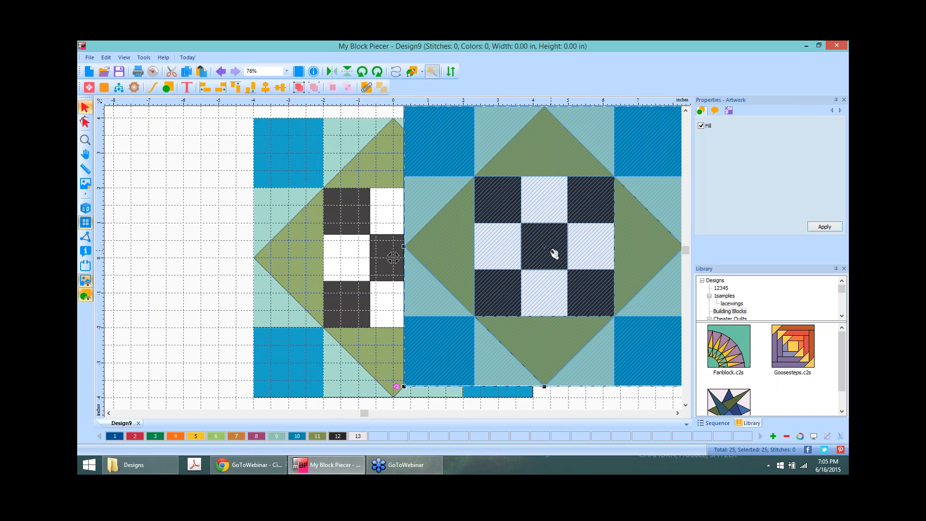
pyautogui.click(86, 281)
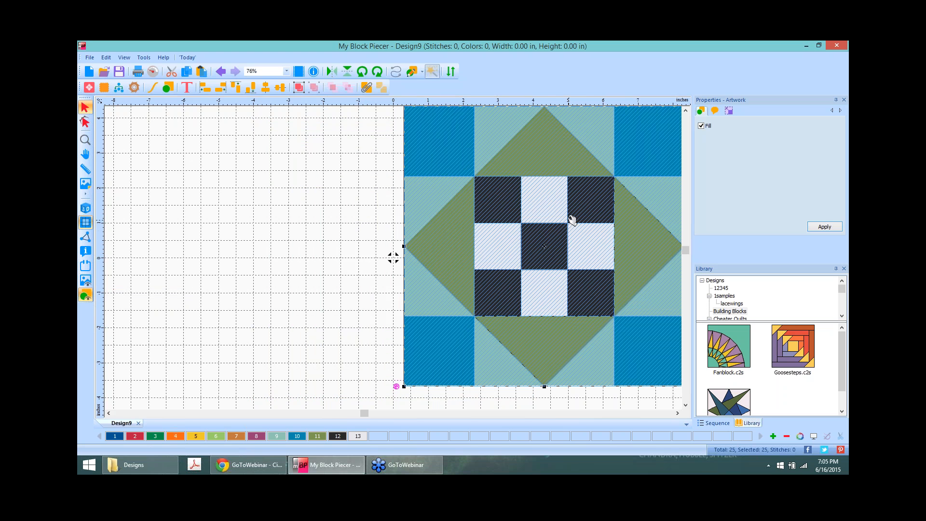
pyautogui.moveTo(545, 252); pyautogui.dragTo(393, 259)
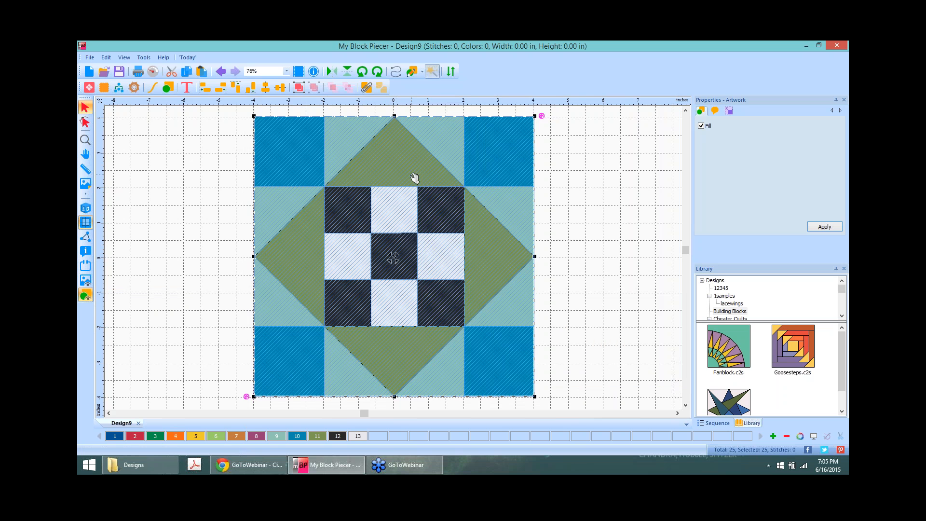
# Step: Copy the Dancing Nine Patch block and start a new blank Design10
pyautogui.rightClick(393, 259)
pyautogui.click(405, 170)
pyautogui.rightClick(385, 215)
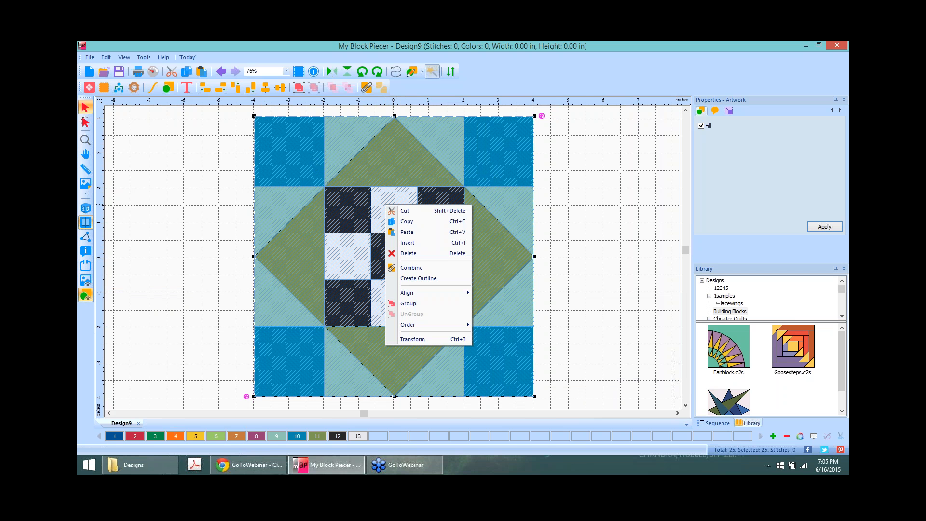
pyautogui.click(418, 223)
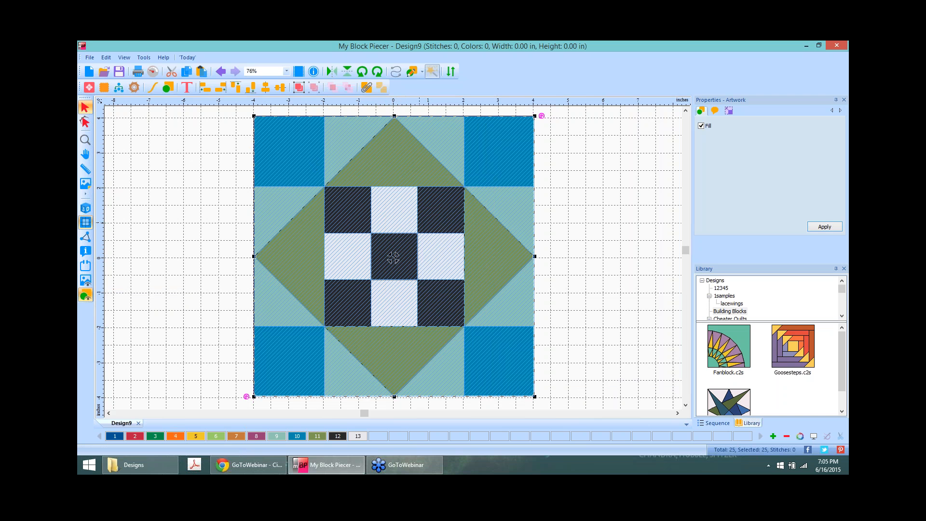
pyautogui.click(90, 71)
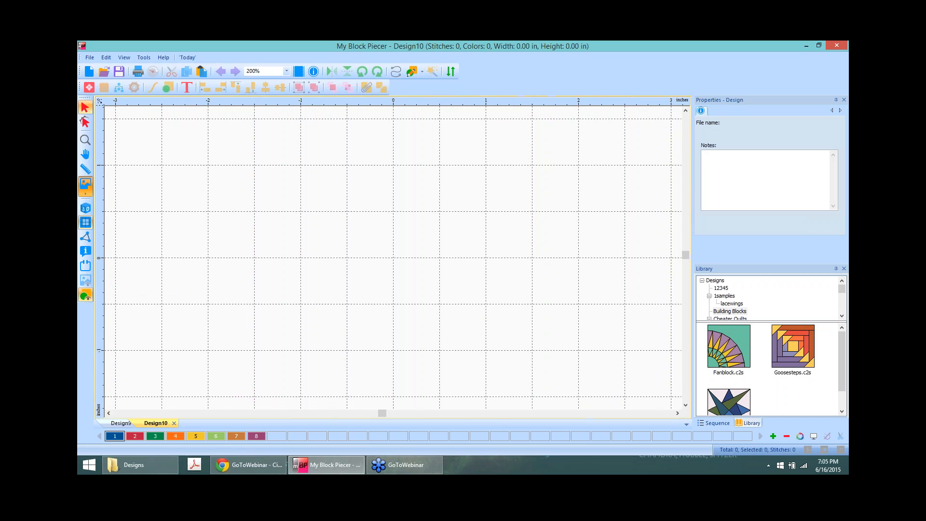
# Step: Load onpoint.JPG as Design10's backdrop and shift it to the right half of the canvas
pyautogui.click(86, 185)
pyautogui.moveTo(667, 218); pyautogui.dragTo(664, 353)
pyautogui.click(564, 273)
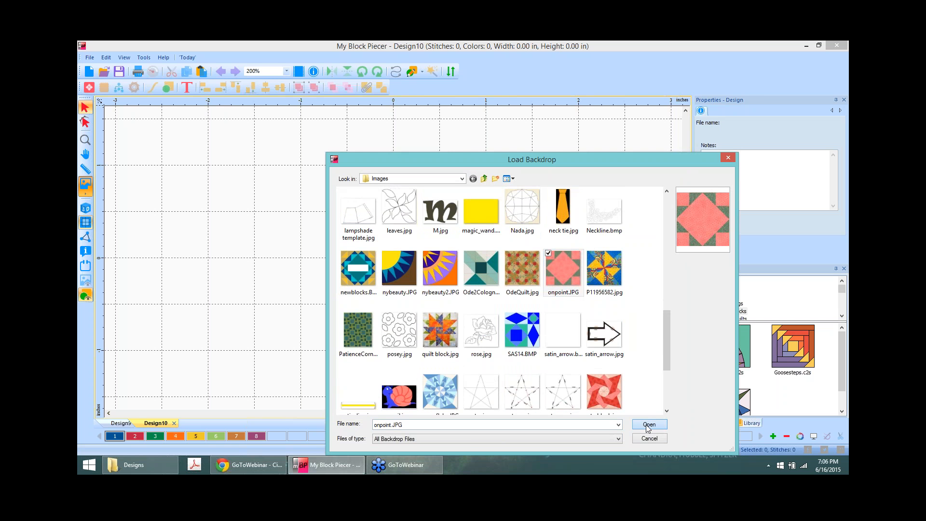
pyautogui.click(649, 426)
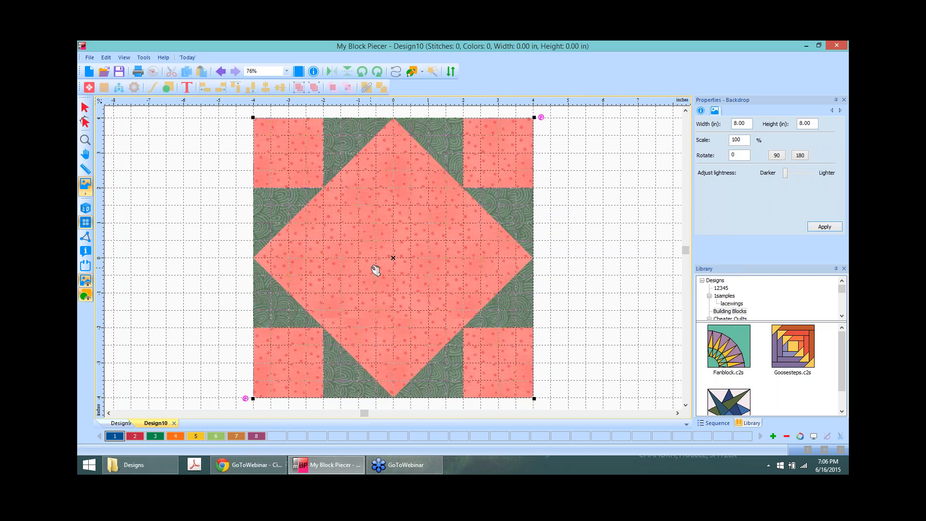
pyautogui.moveTo(401, 258); pyautogui.dragTo(537, 256)
# Step: Paste the copied Dancing Nine Patch block and place it left of the backdrop
pyautogui.click(198, 208)
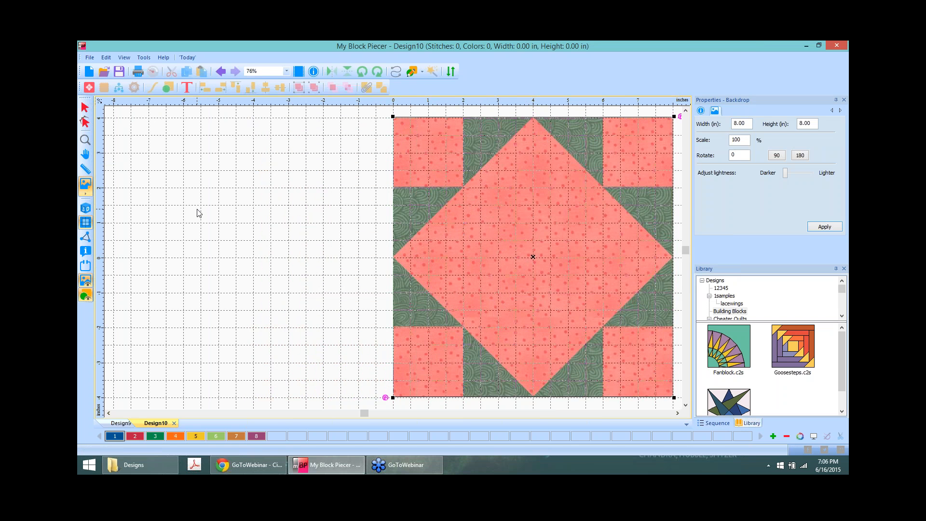
pyautogui.scroll(-3, 197, 209)
pyautogui.rightClick(177, 211)
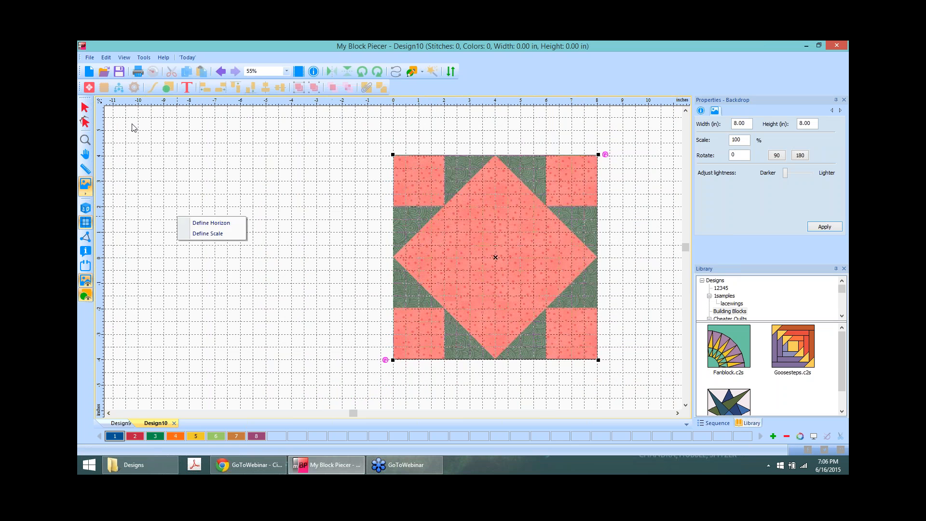
pyautogui.click(120, 114)
pyautogui.click(86, 107)
pyautogui.rightClick(177, 201)
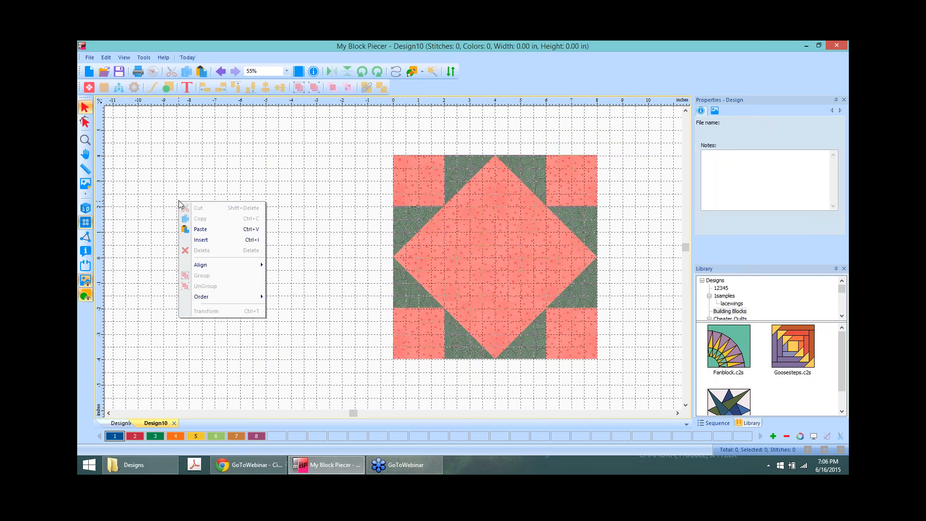
pyautogui.click(212, 229)
pyautogui.rightClick(177, 204)
pyautogui.click(215, 219)
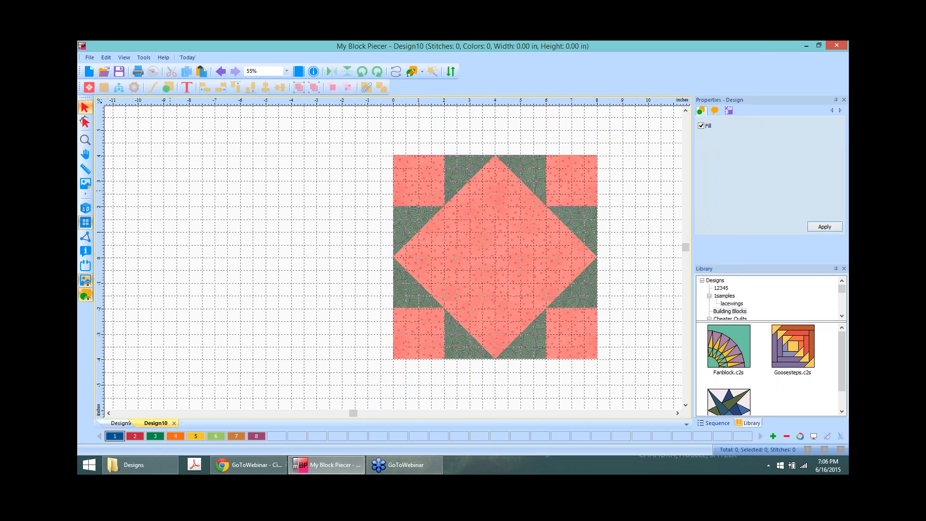
pyautogui.moveTo(397, 264); pyautogui.dragTo(293, 259)
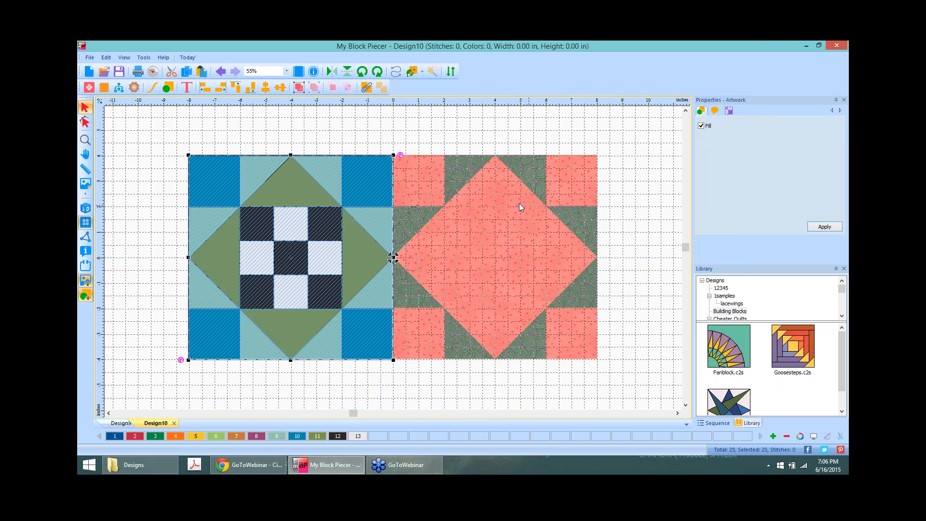
# Step: Recolour the nine centre squares of the nine-patch leaf green (colour 11)
pyautogui.click(662, 173)
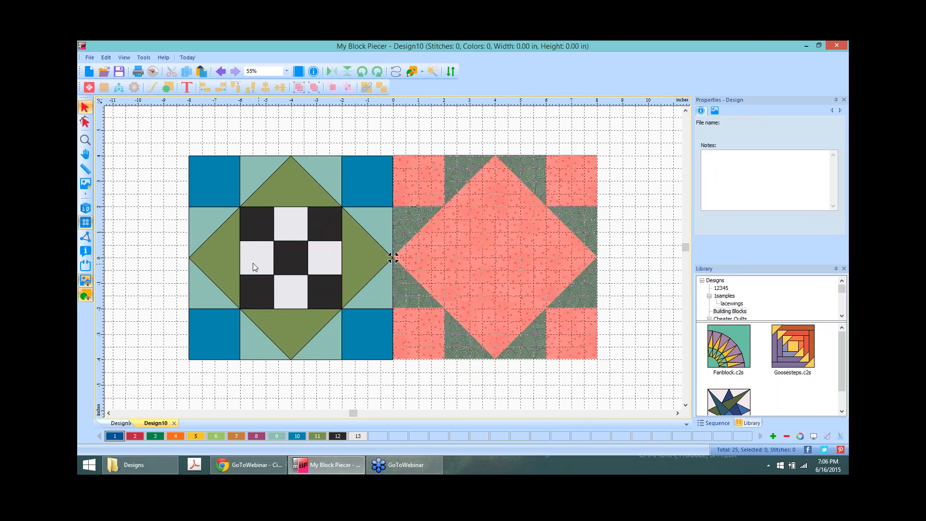
pyautogui.click(251, 219)
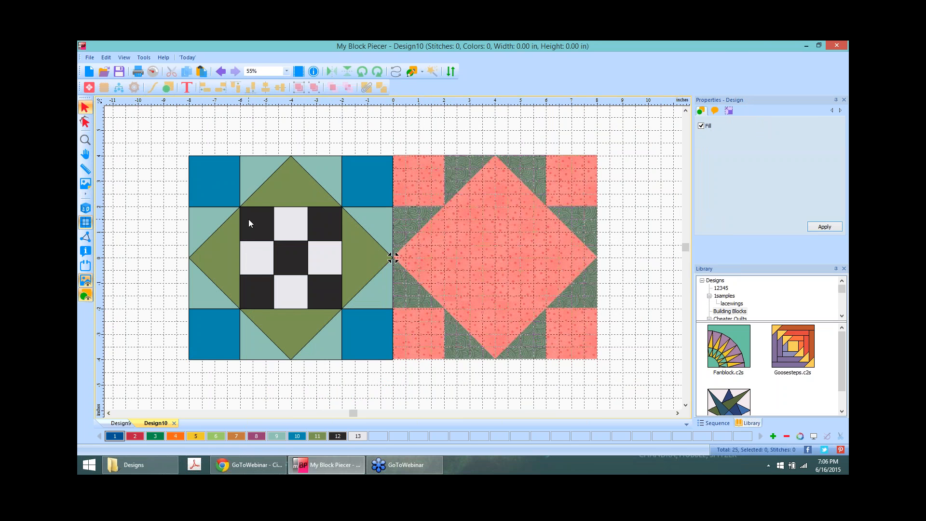
pyautogui.keyDown('shift'); pyautogui.click(285, 223); pyautogui.keyUp('shift')
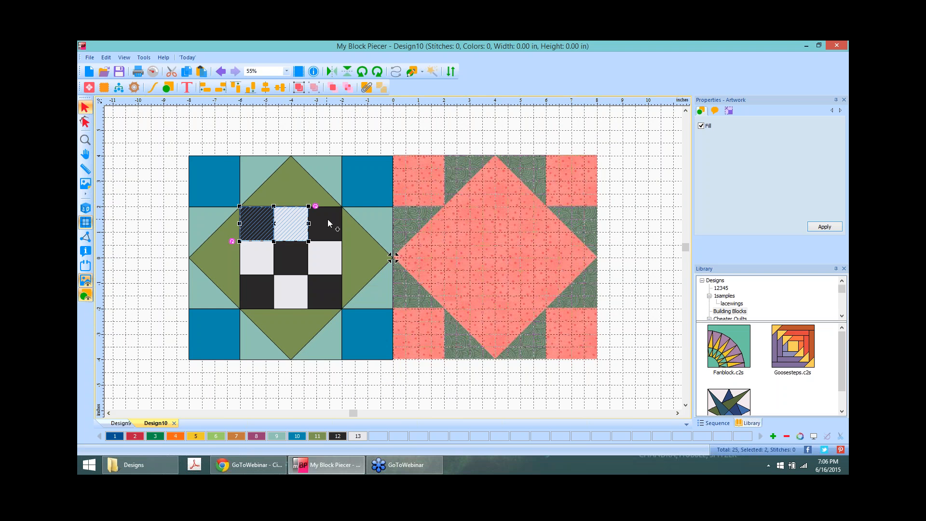
pyautogui.keyDown('shift'); pyautogui.click(328, 220); pyautogui.keyUp('shift')
pyautogui.keyDown('shift'); pyautogui.click(312, 259); pyautogui.keyUp('shift')
pyautogui.keyDown('shift'); pyautogui.click(288, 255); pyautogui.keyUp('shift')
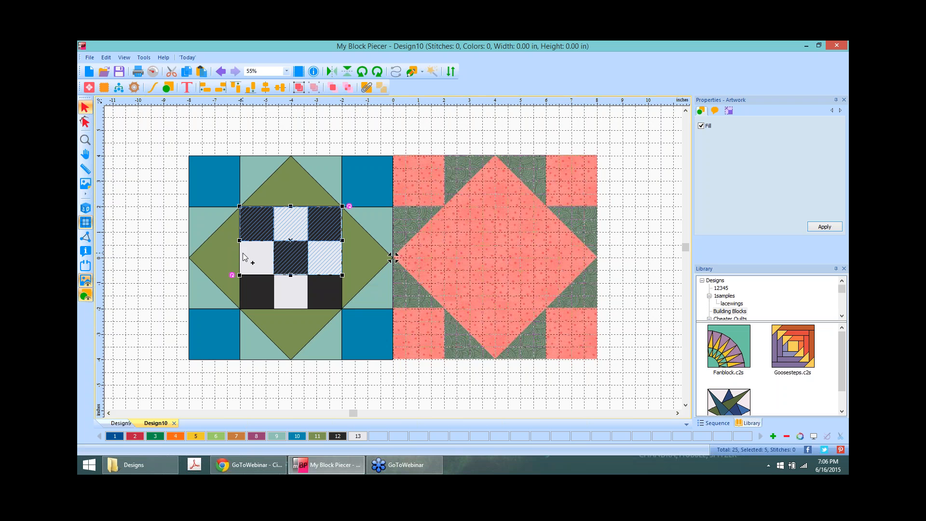
pyautogui.keyDown('shift'); pyautogui.click(244, 256); pyautogui.keyUp('shift')
pyautogui.keyDown('shift'); pyautogui.click(286, 289); pyautogui.keyUp('shift')
pyautogui.keyDown('shift'); pyautogui.click(320, 290); pyautogui.keyUp('shift')
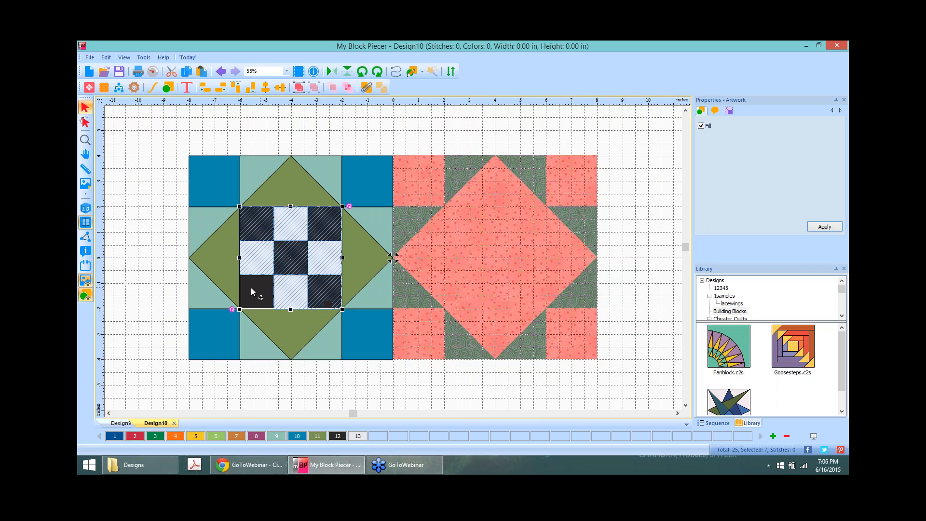
pyautogui.keyDown('shift'); pyautogui.click(250, 287); pyautogui.keyUp('shift')
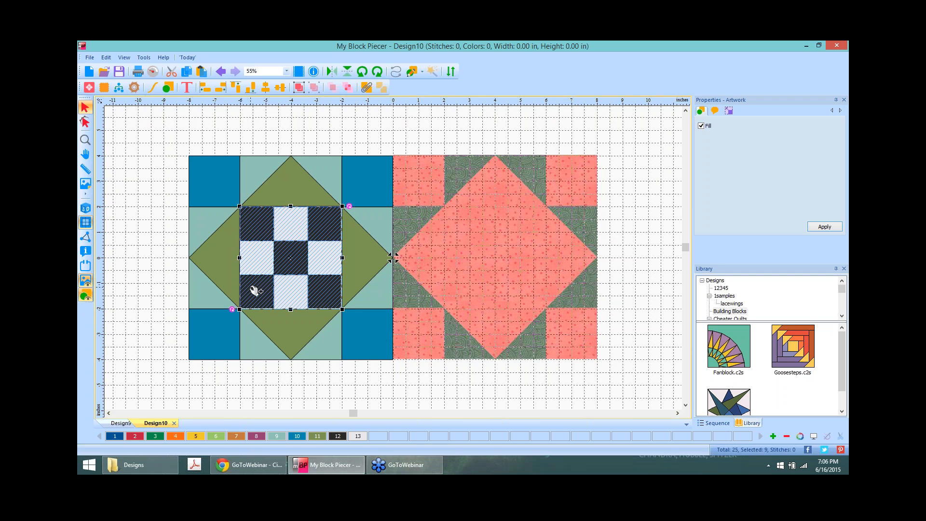
pyautogui.click(317, 437)
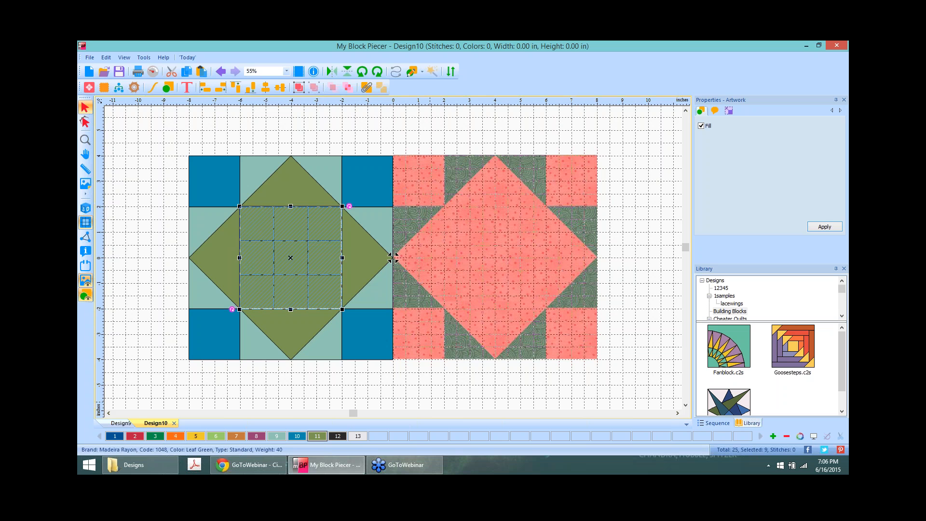
pyautogui.click(402, 393)
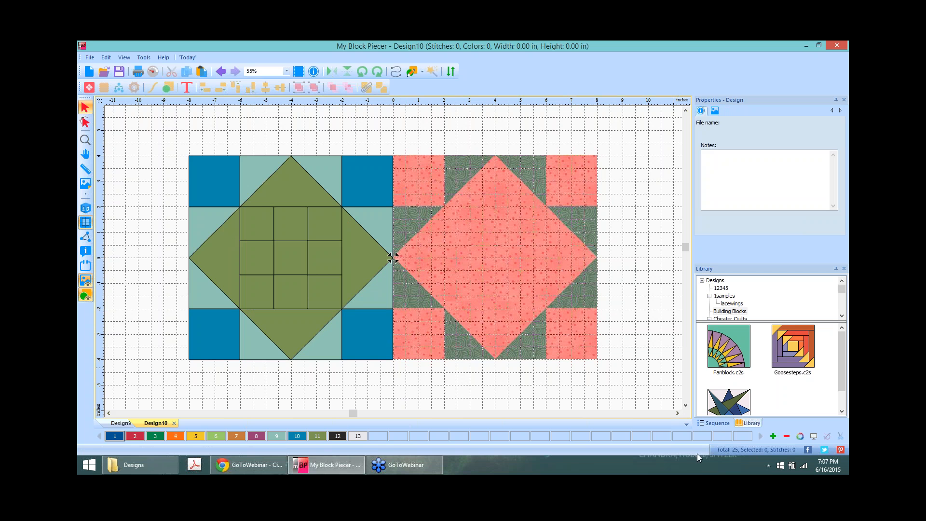
# Step: Show the sequence list and select all pieces in the green colour group
pyautogui.click(715, 423)
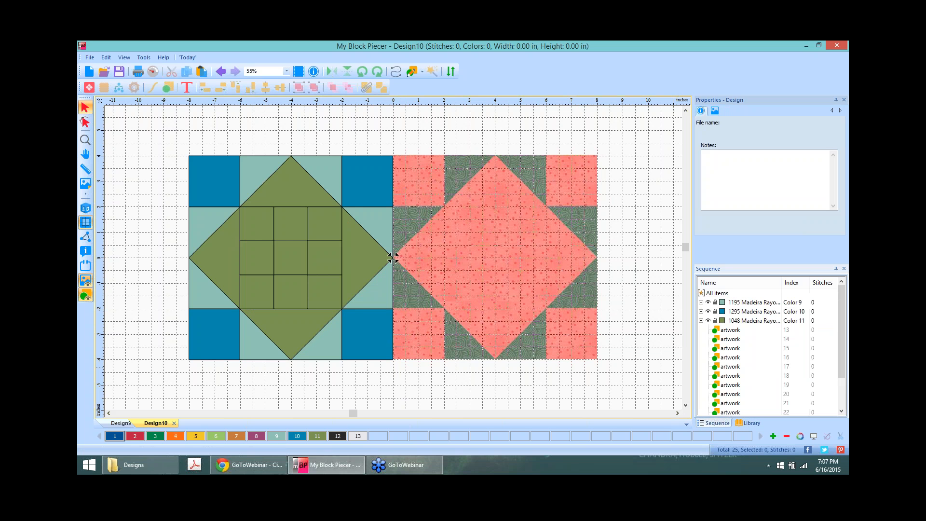
pyautogui.click(702, 320)
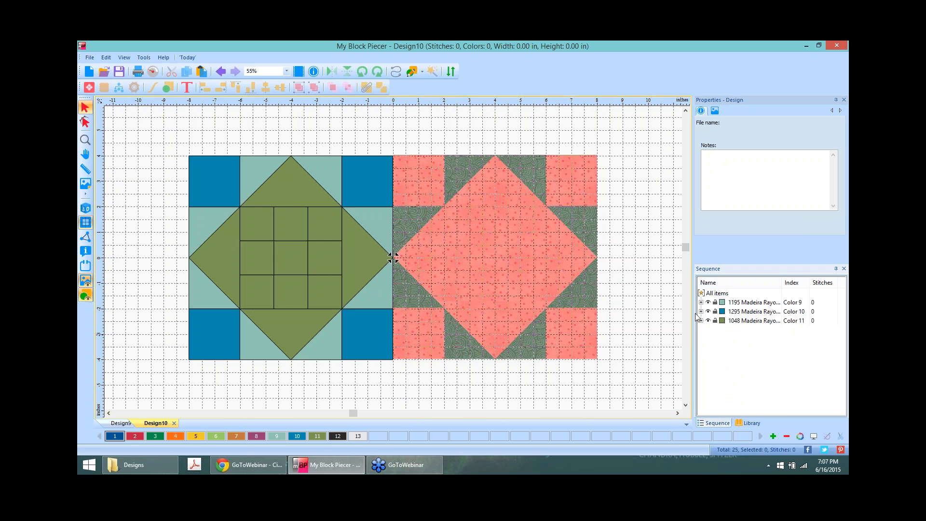
pyautogui.click(755, 322)
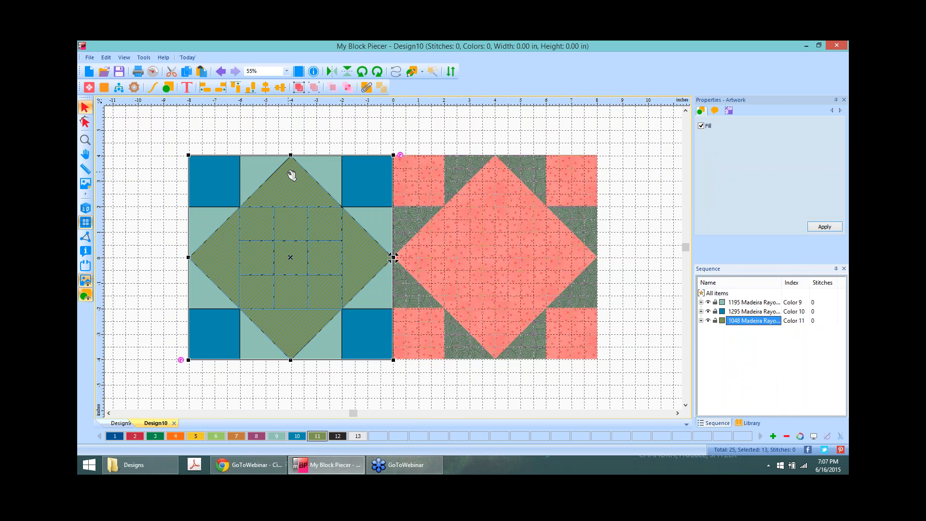
# Step: Pull the top-left green square out of the block, then undo the move
pyautogui.click(140, 182)
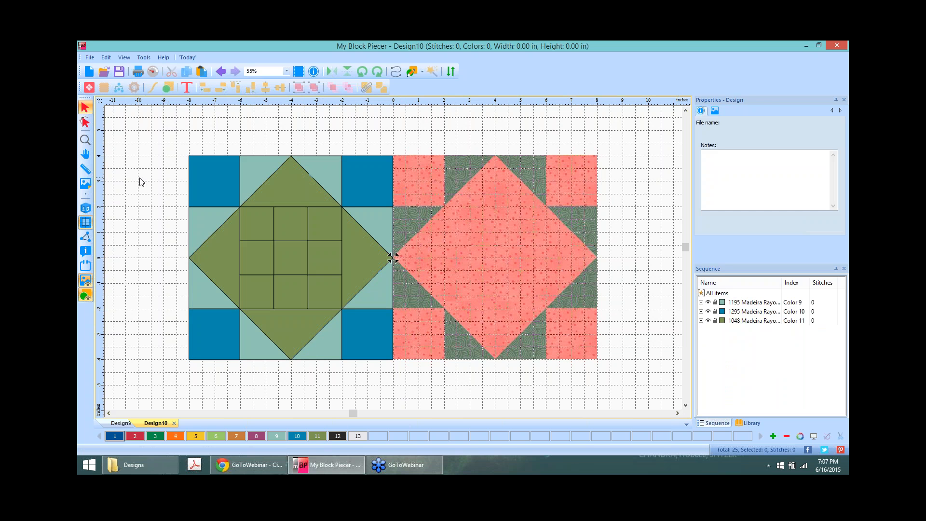
pyautogui.click(258, 220)
pyautogui.moveTo(259, 220); pyautogui.dragTo(163, 240)
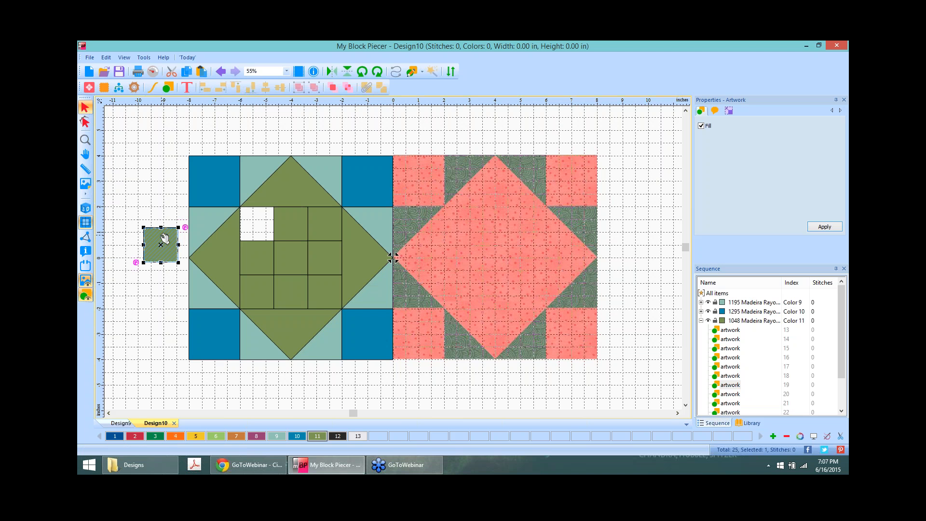
pyautogui.hotkey('ctrl', 'z')
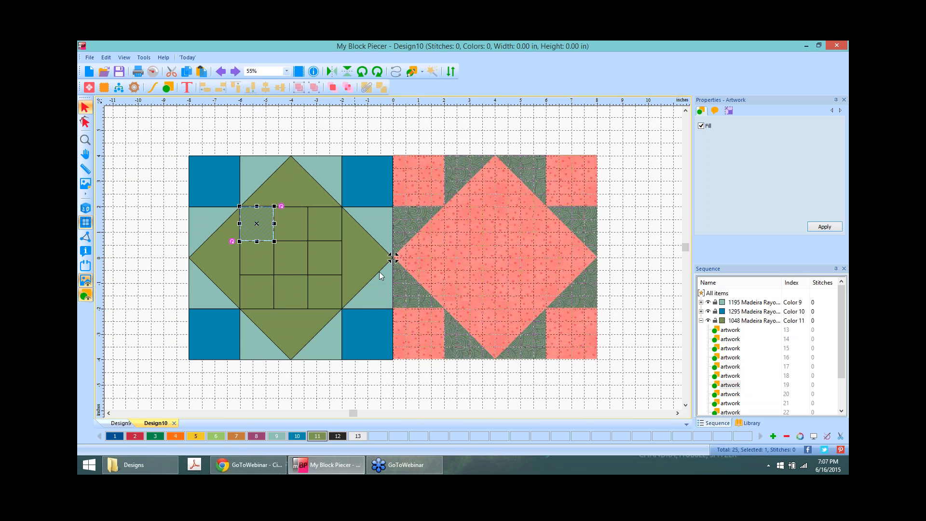
# Step: Combine the 13 green pieces, inspect the result, then undo the combine
pyautogui.click(756, 322)
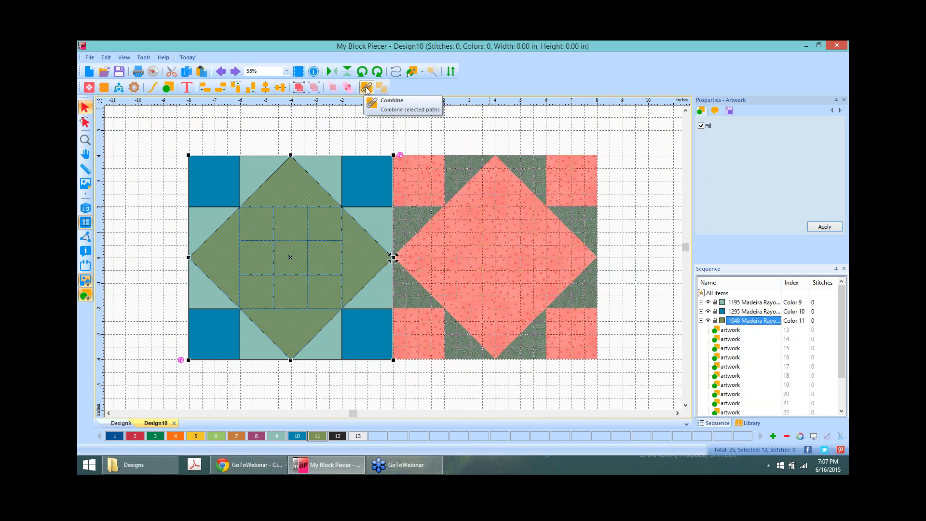
pyautogui.click(367, 87)
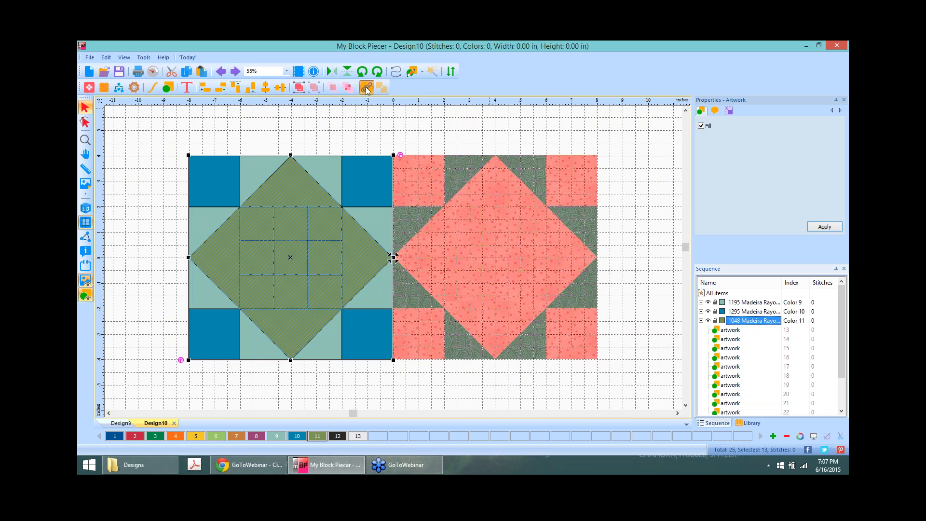
pyautogui.click(702, 321)
pyautogui.click(729, 332)
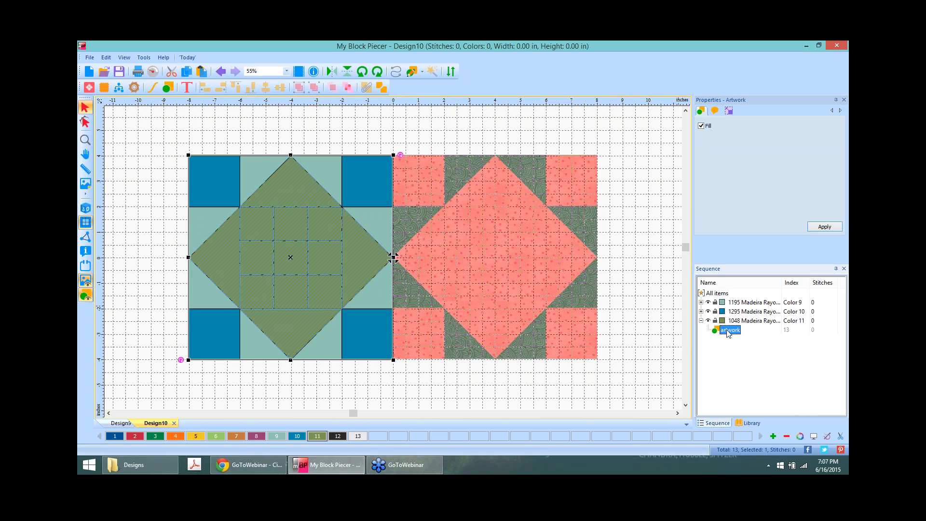
pyautogui.click(221, 72)
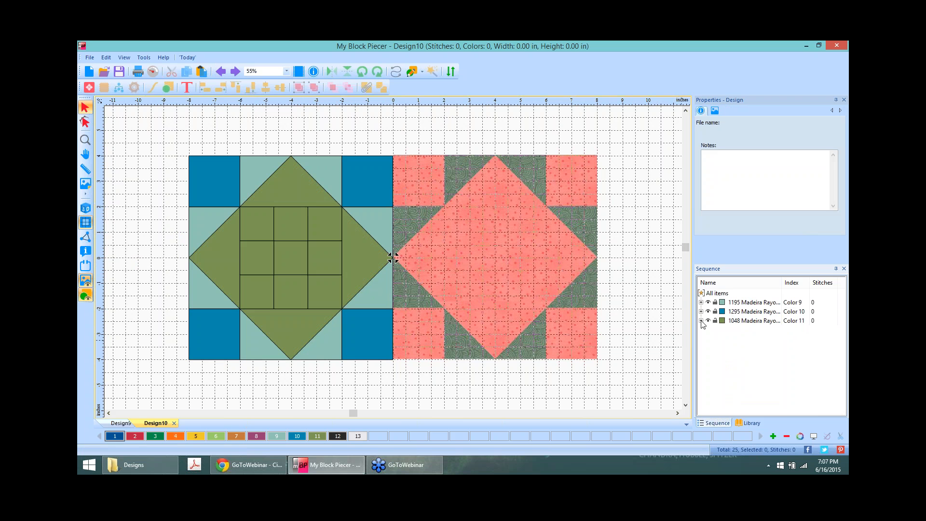
# Step: Reselect all 13 green pieces and merge them into a single piece
pyautogui.click(701, 321)
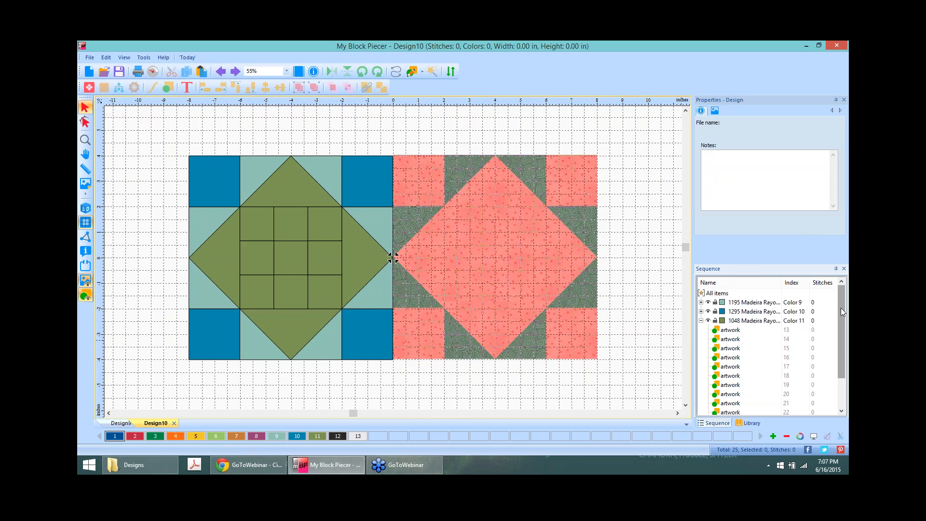
pyautogui.moveTo(841, 308); pyautogui.dragTo(838, 359)
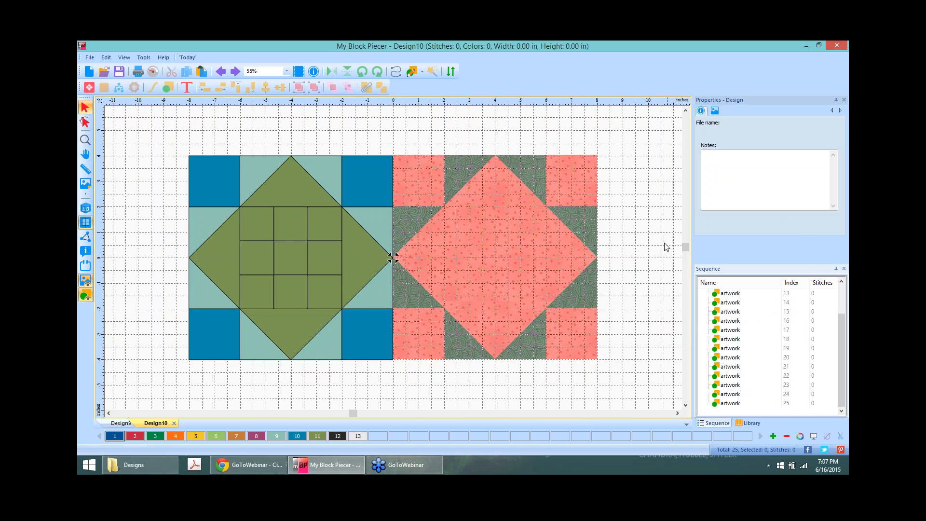
pyautogui.moveTo(841, 318); pyautogui.dragTo(840, 288)
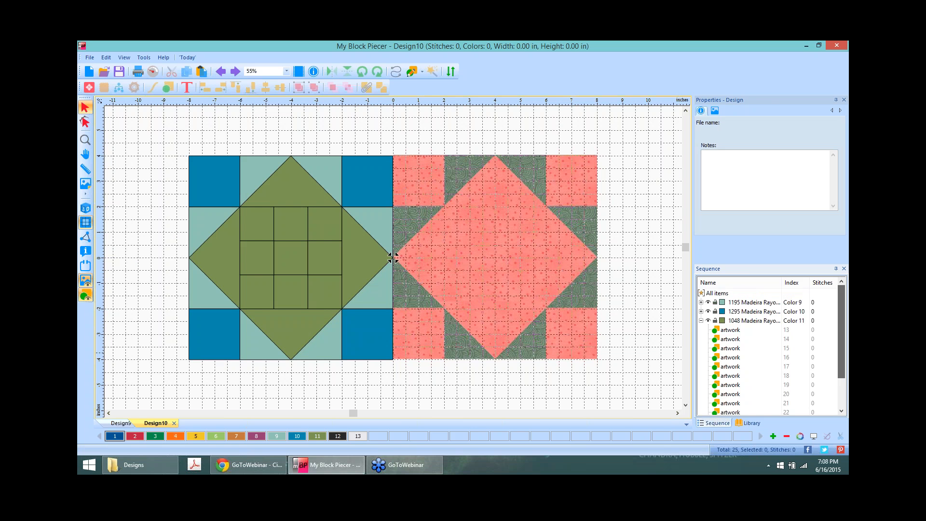
pyautogui.click(747, 320)
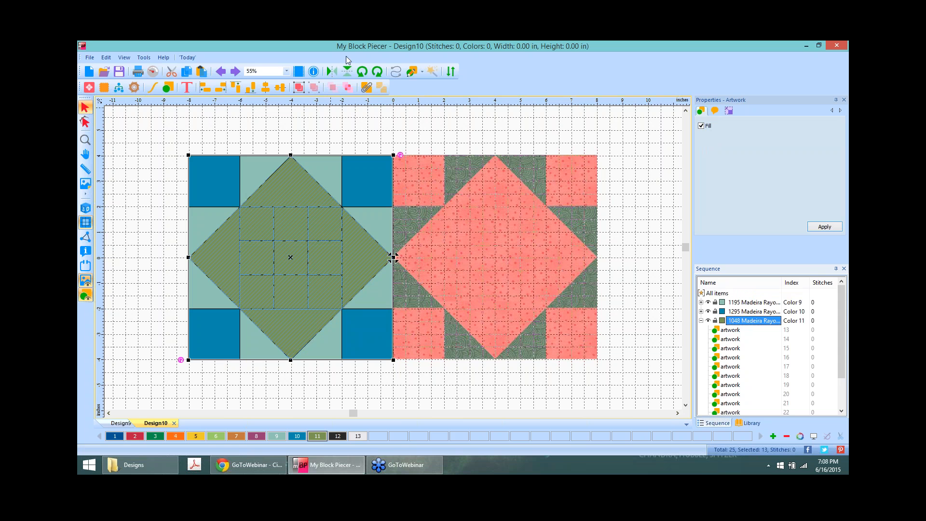
pyautogui.click(381, 87)
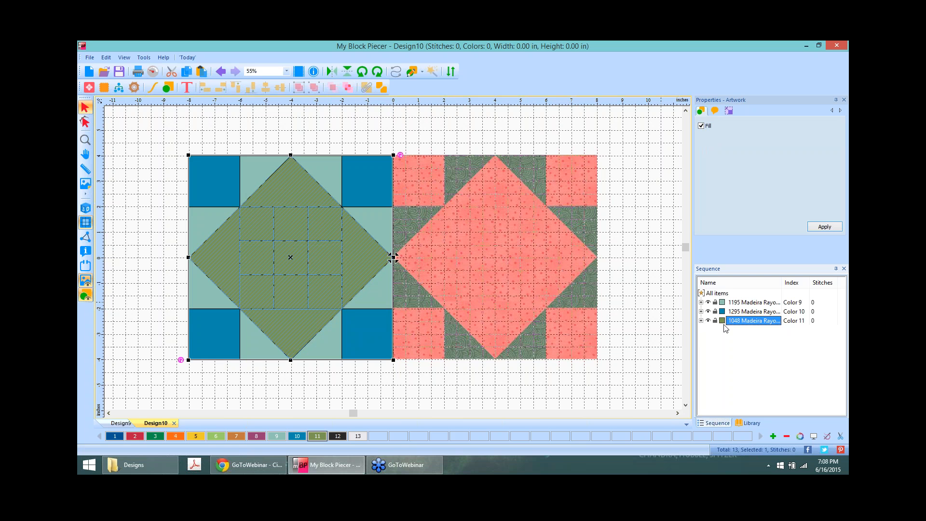
pyautogui.click(701, 321)
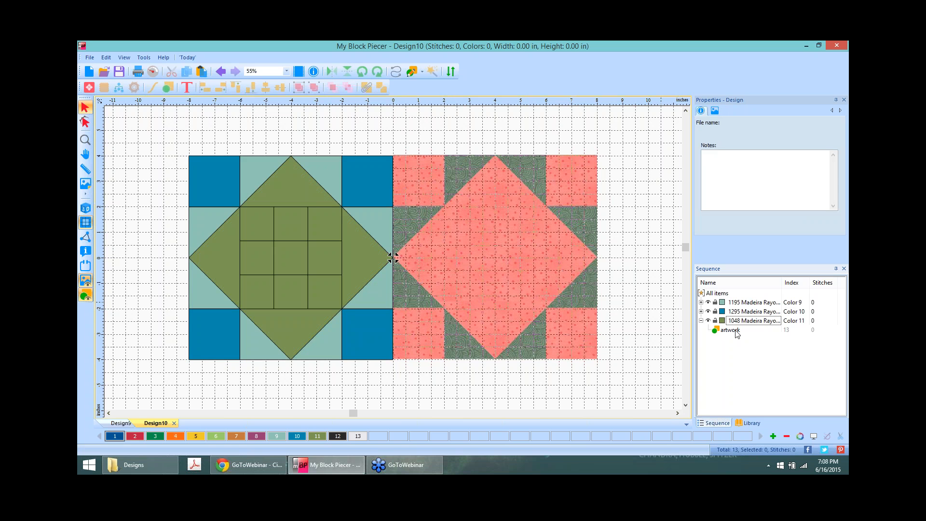
pyautogui.click(620, 165)
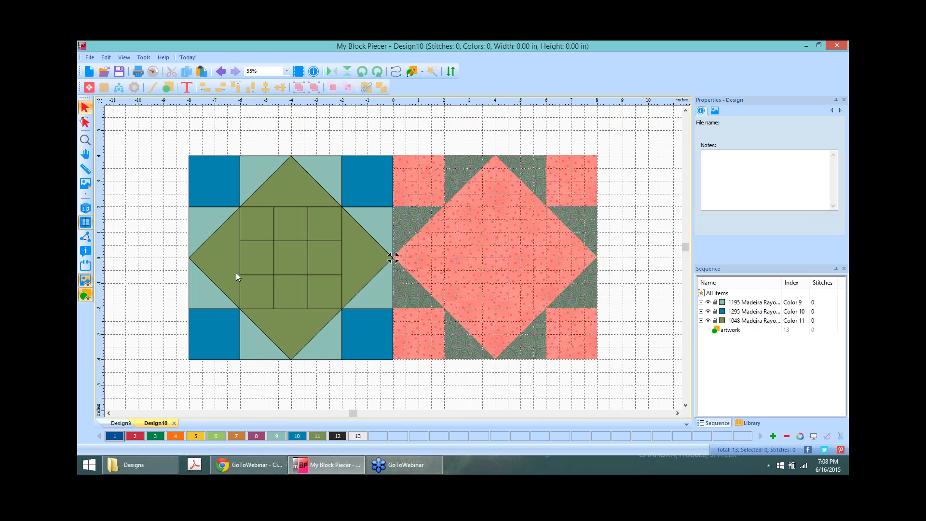
# Step: Recolour the four blue corner squares leaf green (colour 11) and clear the selection
pyautogui.click(213, 175)
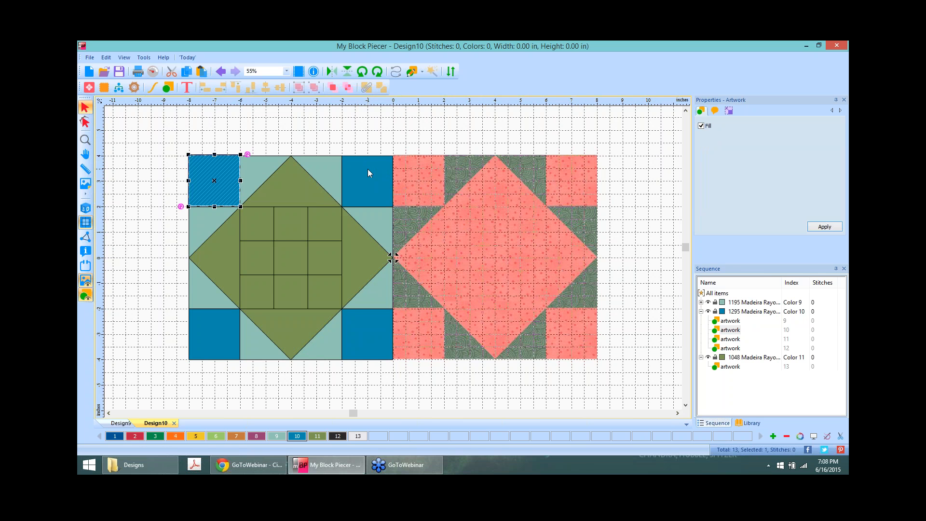
pyautogui.hotkey('ctrl', 'z')
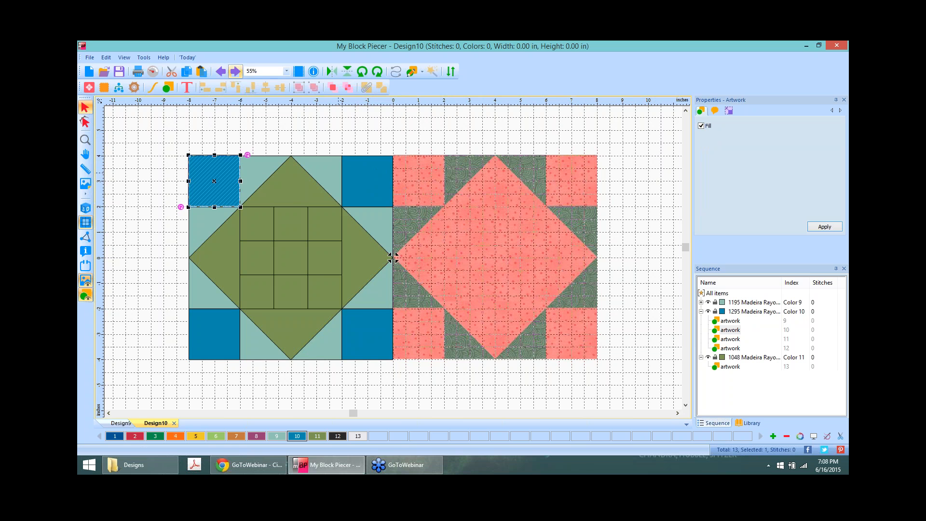
pyautogui.keyDown('ctrl'); pyautogui.click(370, 178); pyautogui.keyUp('ctrl')
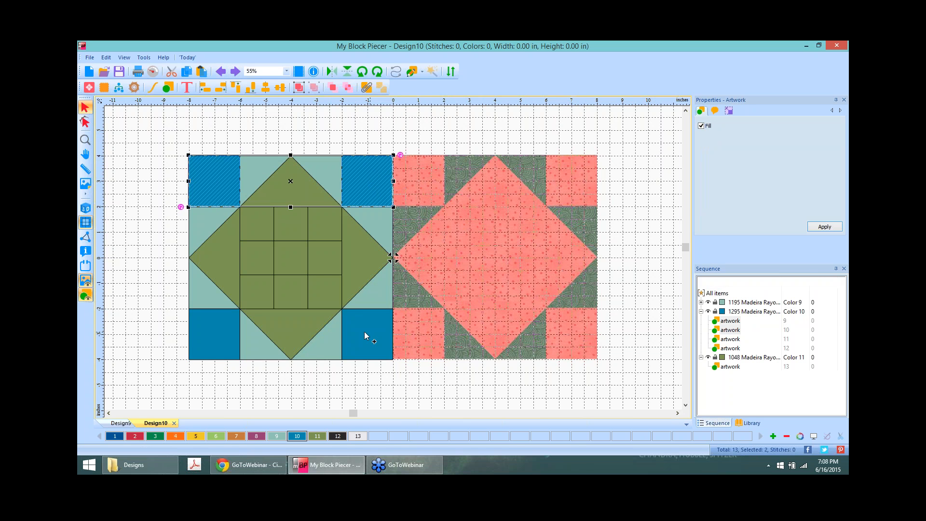
pyautogui.keyDown('ctrl'); pyautogui.click(365, 331); pyautogui.keyUp('ctrl')
pyautogui.keyDown('ctrl'); pyautogui.click(206, 323); pyautogui.keyUp('ctrl')
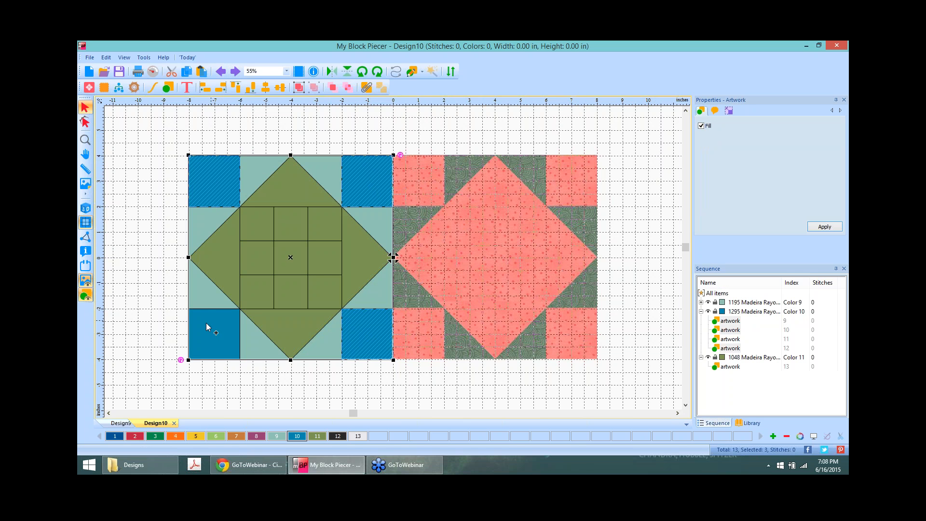
pyautogui.click(318, 436)
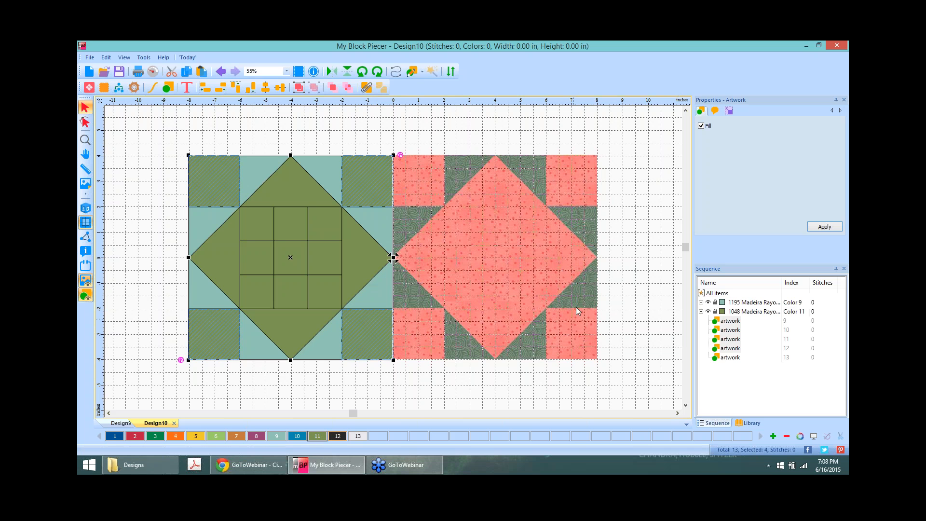
pyautogui.click(644, 214)
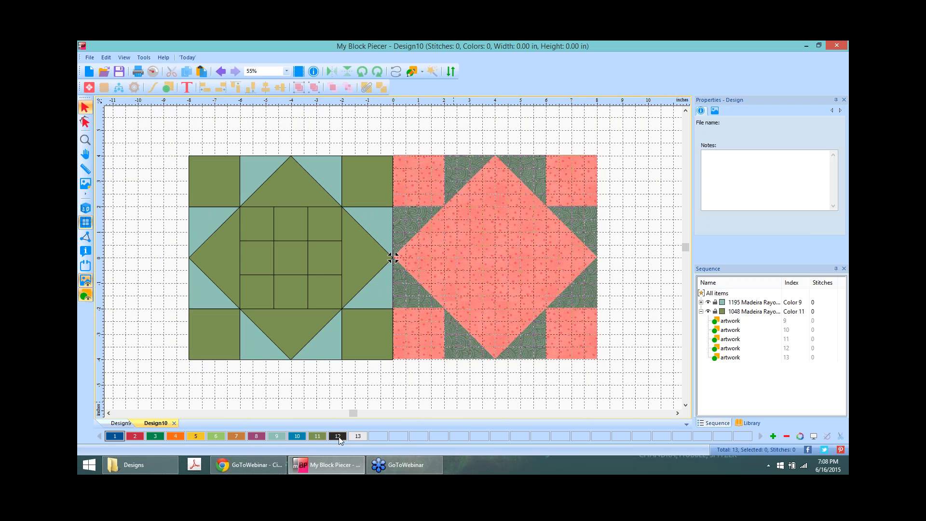
# Step: Change the star-and-corners thread (colour 11) to 1379 Copper Red
pyautogui.doubleClick(317, 437)
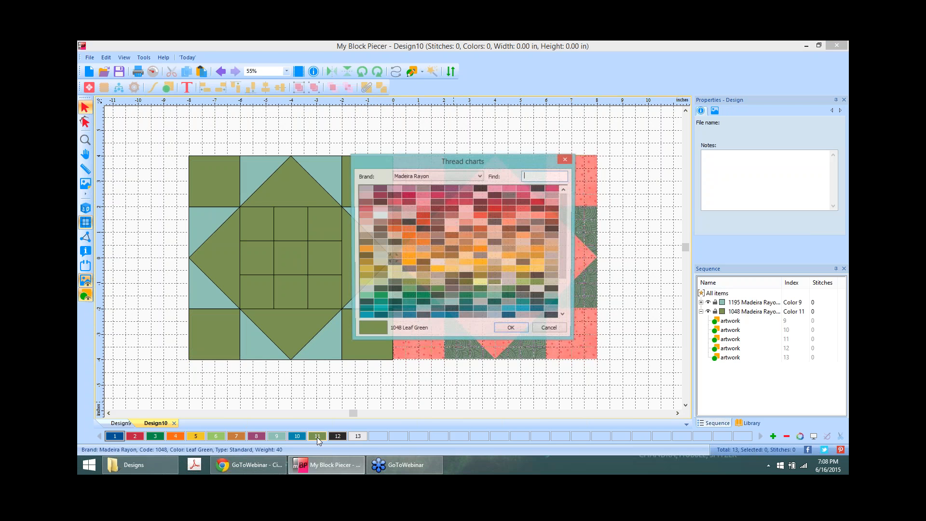
pyautogui.click(408, 229)
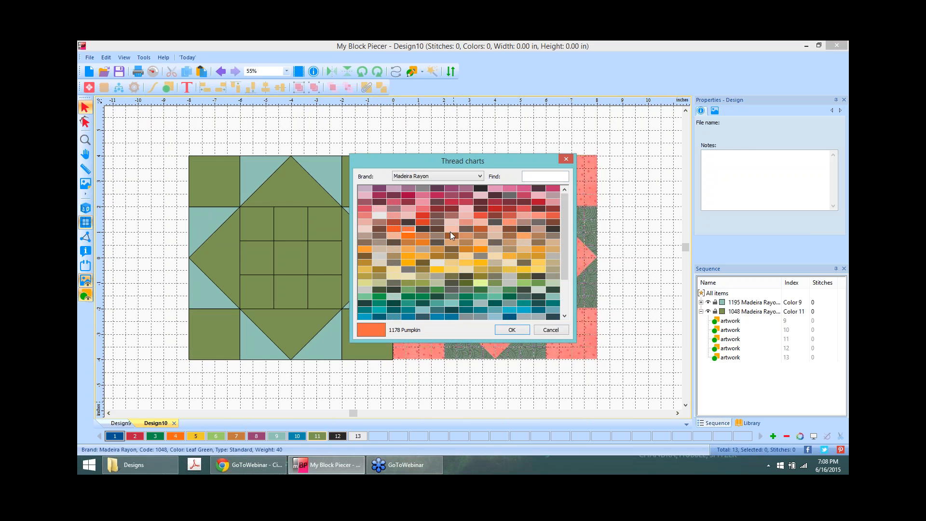
pyautogui.click(512, 330)
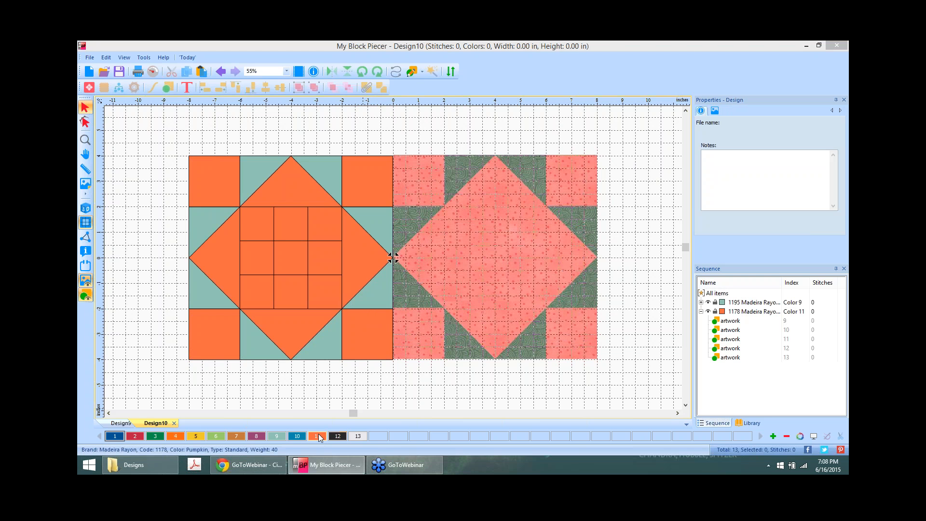
pyautogui.doubleClick(318, 437)
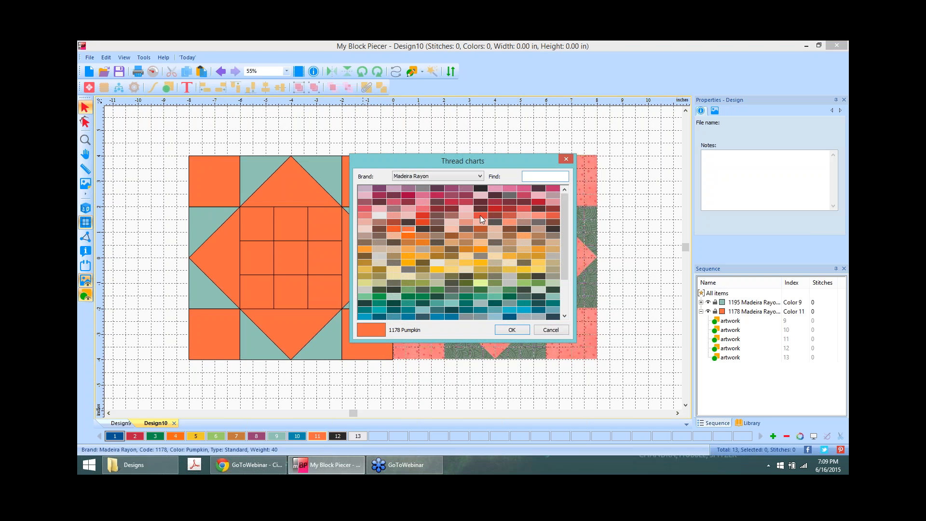
pyautogui.click(509, 215)
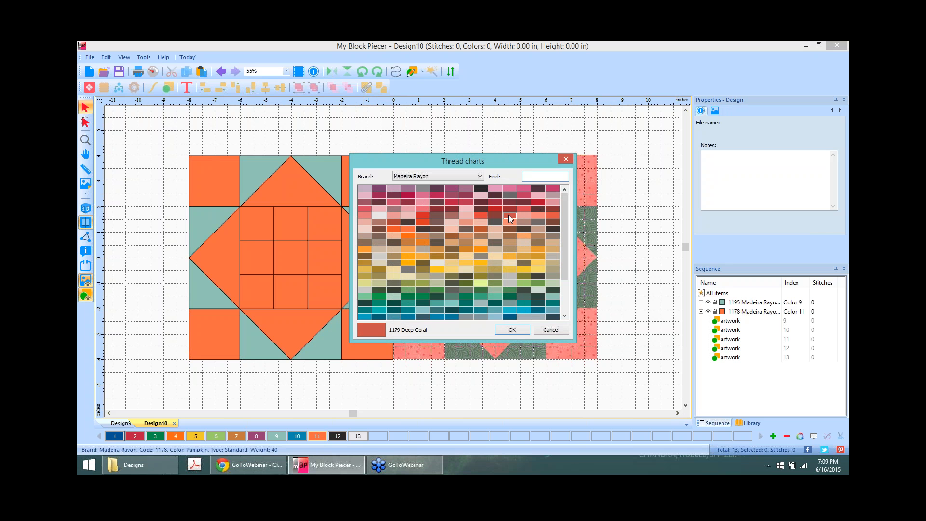
pyautogui.click(553, 215)
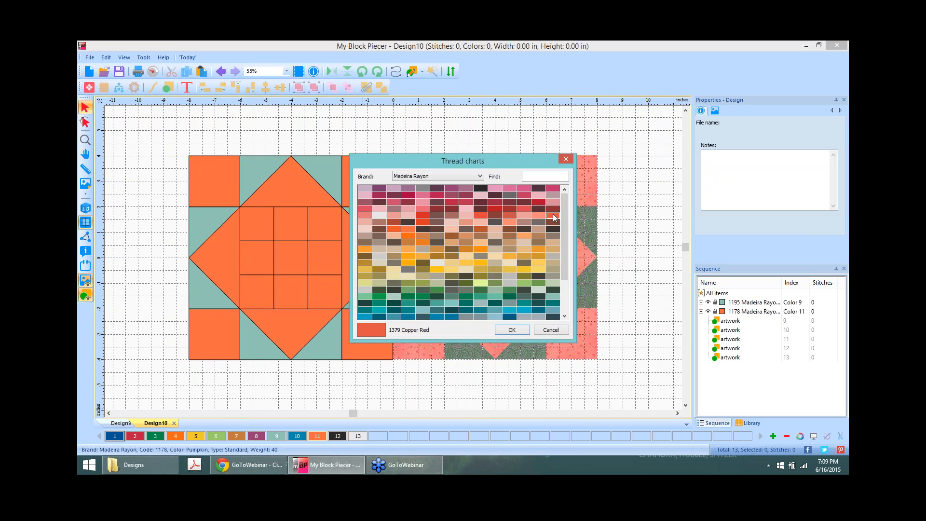
pyautogui.click(513, 329)
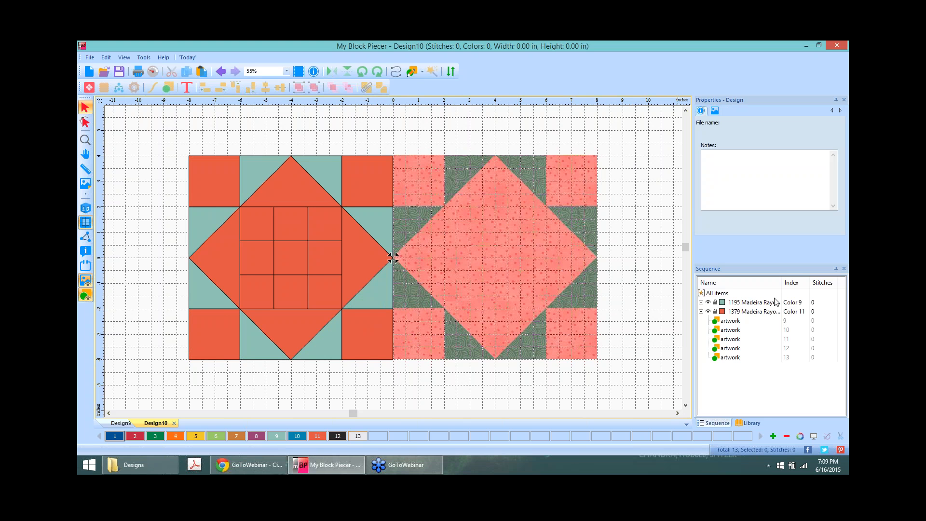
# Step: Change the Celadon background triangles (colour 9) to olive 1169 Verbena
pyautogui.click(747, 303)
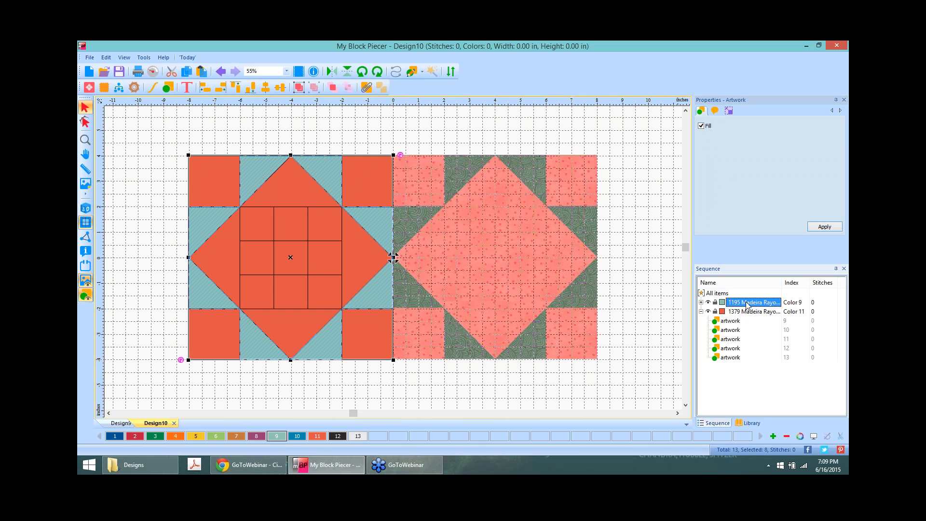
pyautogui.doubleClick(277, 437)
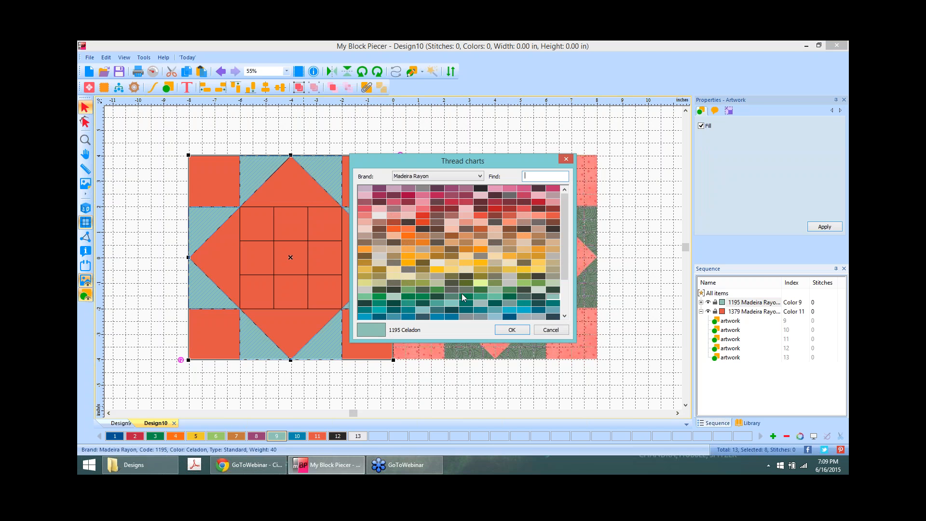
pyautogui.click(452, 296)
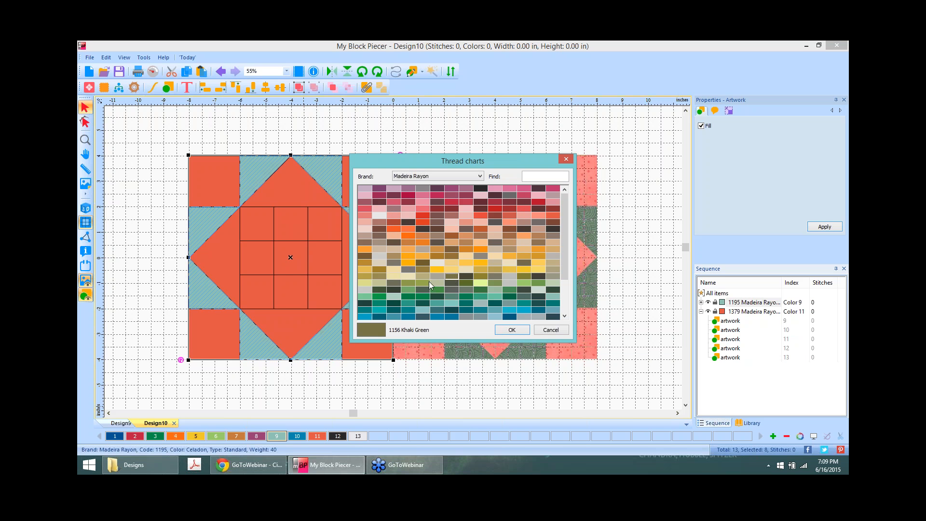
pyautogui.click(407, 282)
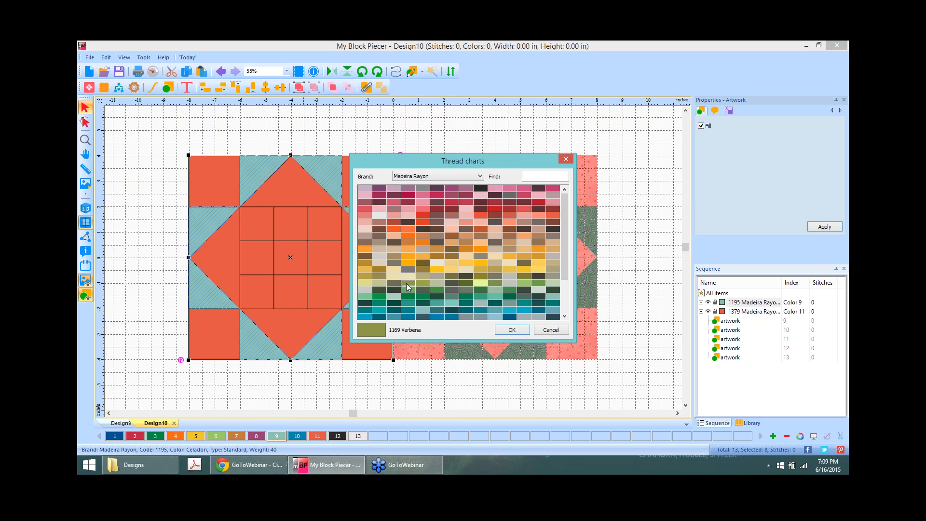
pyautogui.click(511, 330)
pyautogui.click(674, 158)
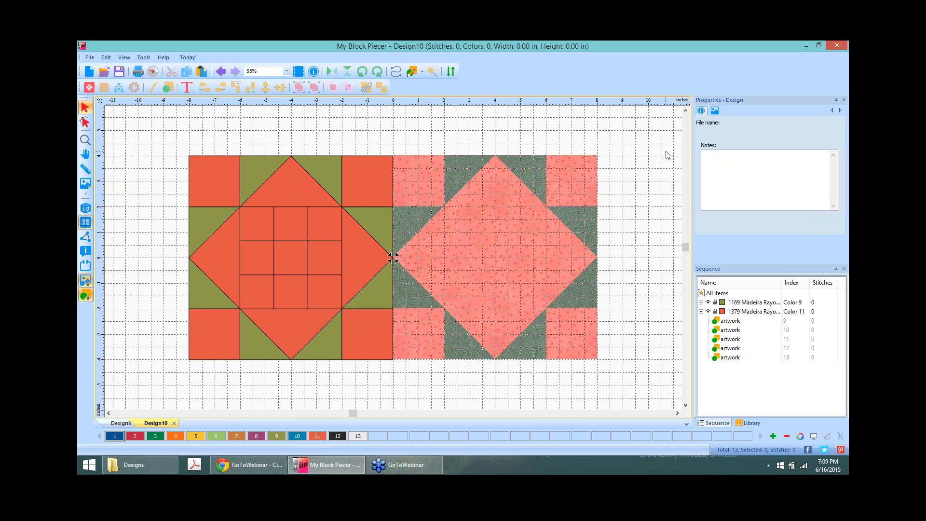
# Step: Hide the fabric preview, select all 13 pieces, and run Workflow Auto build, which finds no solution
pyautogui.click(86, 281)
pyautogui.moveTo(164, 137); pyautogui.dragTo(460, 406)
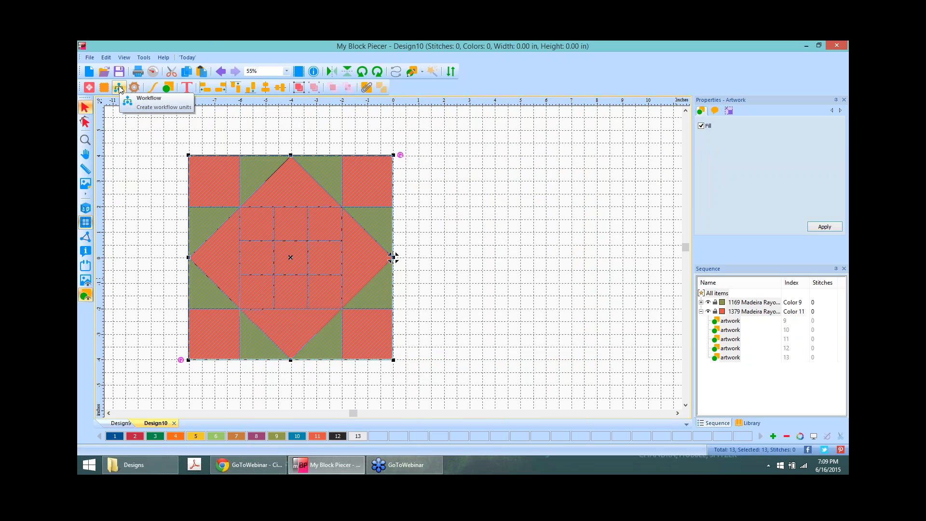
pyautogui.click(120, 88)
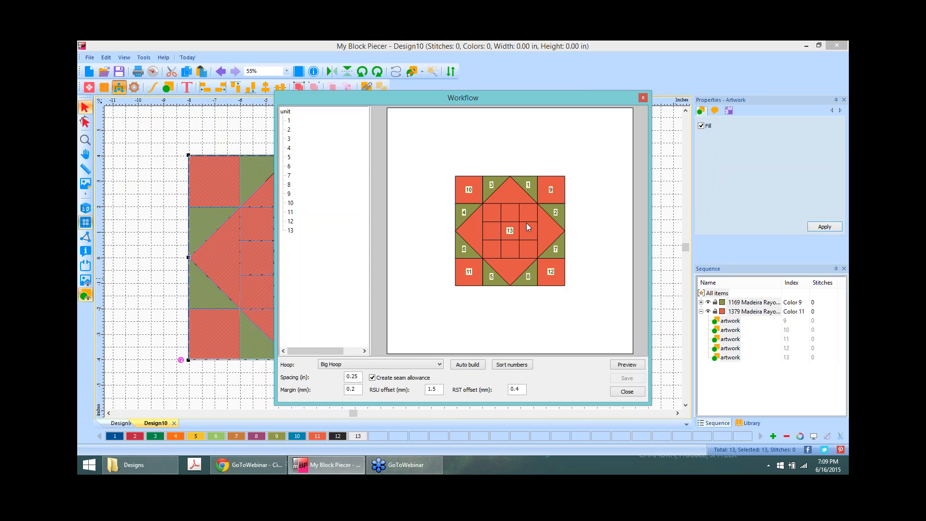
pyautogui.click(470, 365)
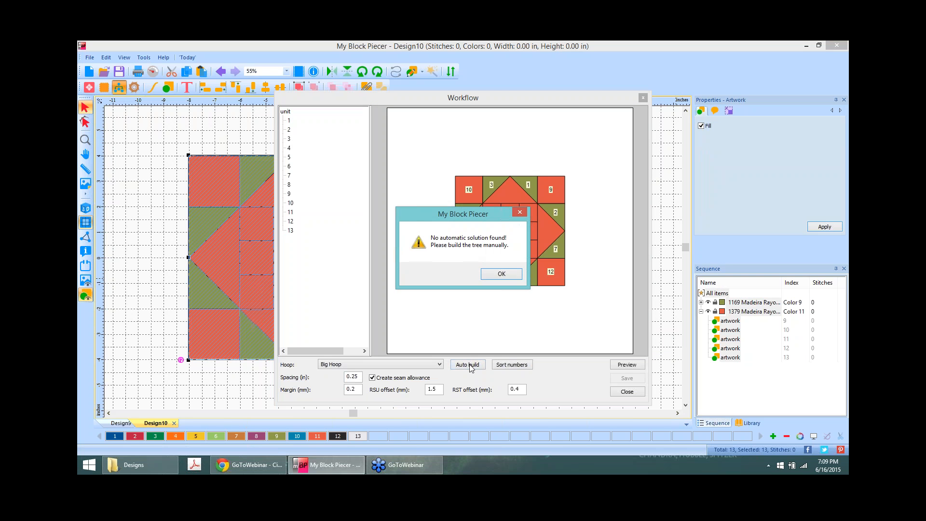
pyautogui.click(508, 274)
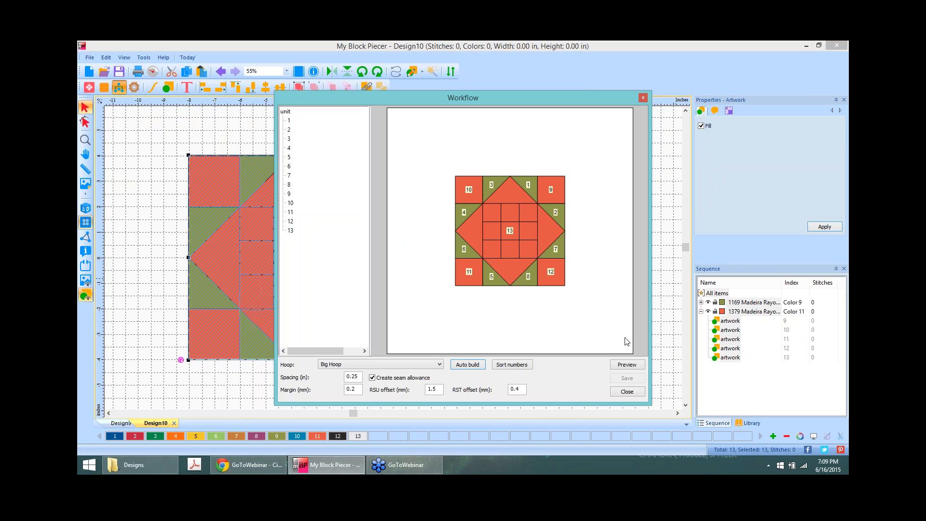
pyautogui.click(635, 397)
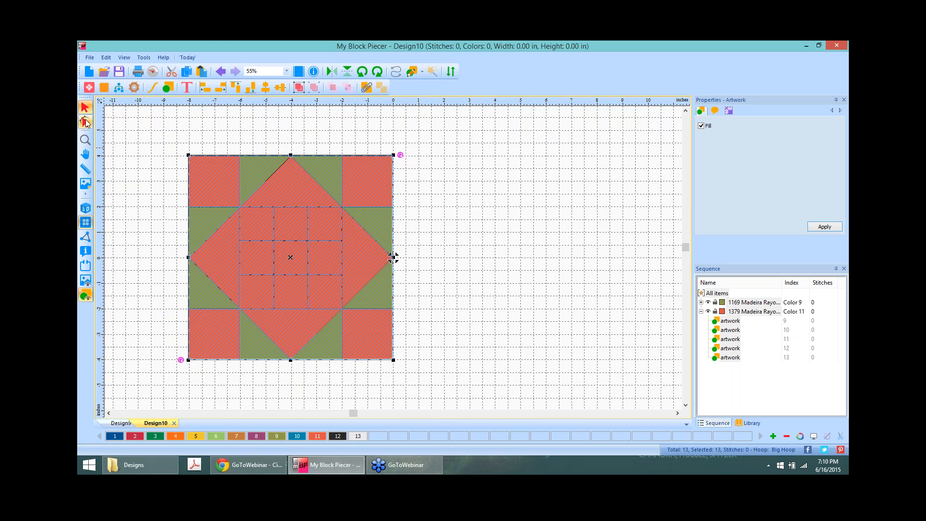
# Step: Create Design11 and load onpoint.JPG from the Images folder as its backdrop
pyautogui.click(90, 72)
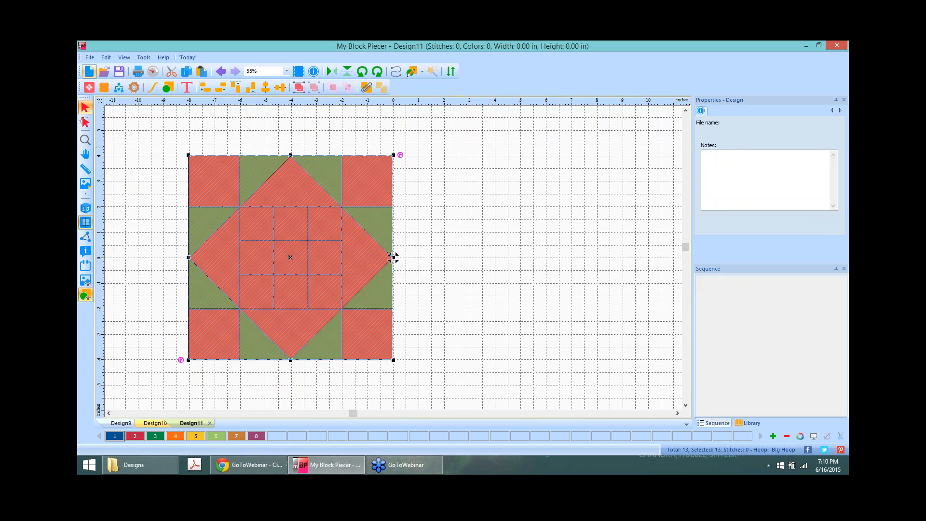
pyautogui.click(85, 184)
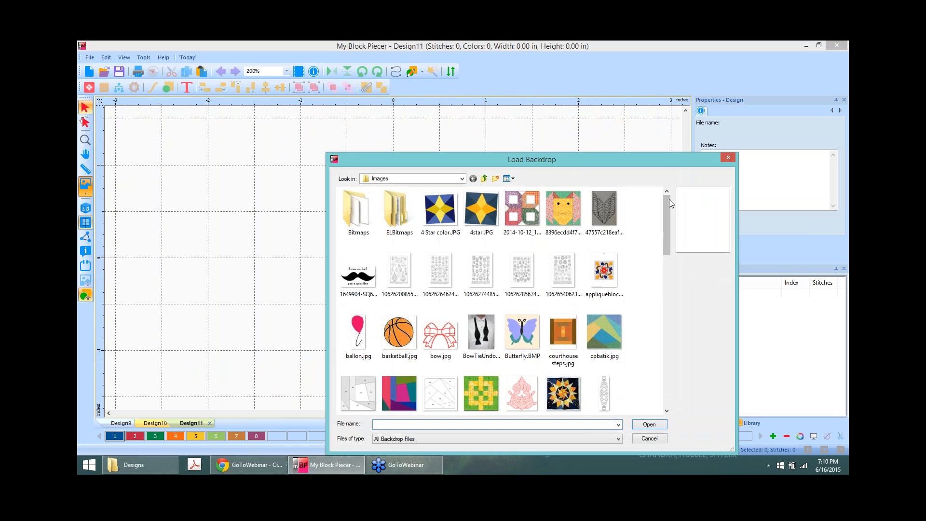
pyautogui.moveTo(664, 205); pyautogui.dragTo(673, 318)
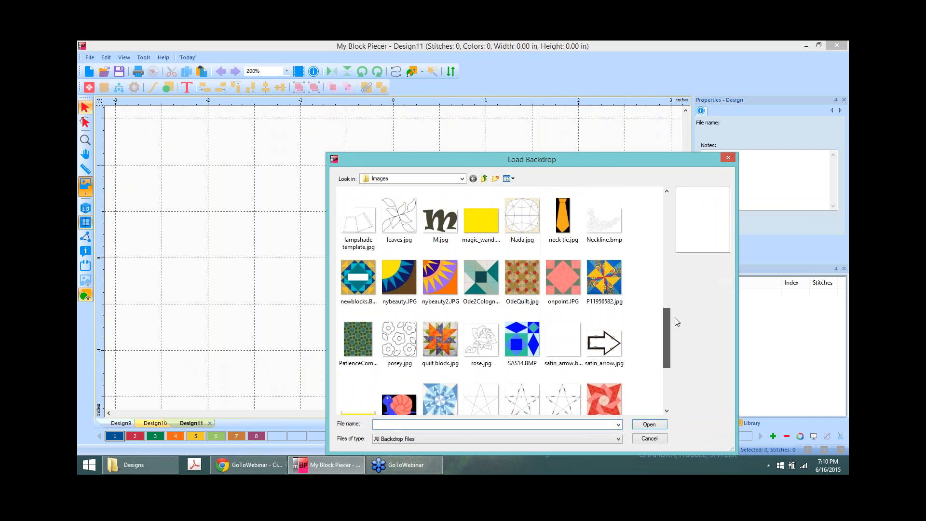
pyautogui.click(557, 297)
pyautogui.click(648, 425)
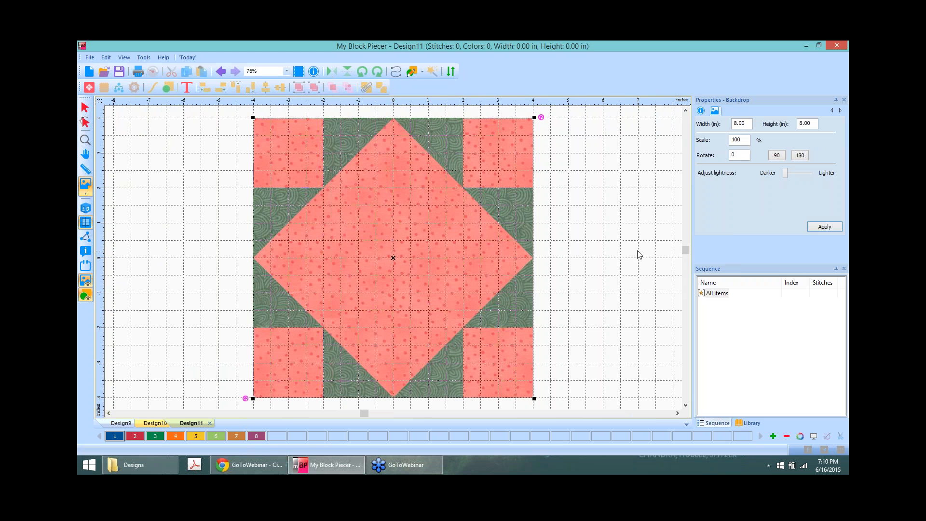
# Step: Draw a square over the block's centre, colour it red and rotate it 45° into a diamond
pyautogui.click(423, 73)
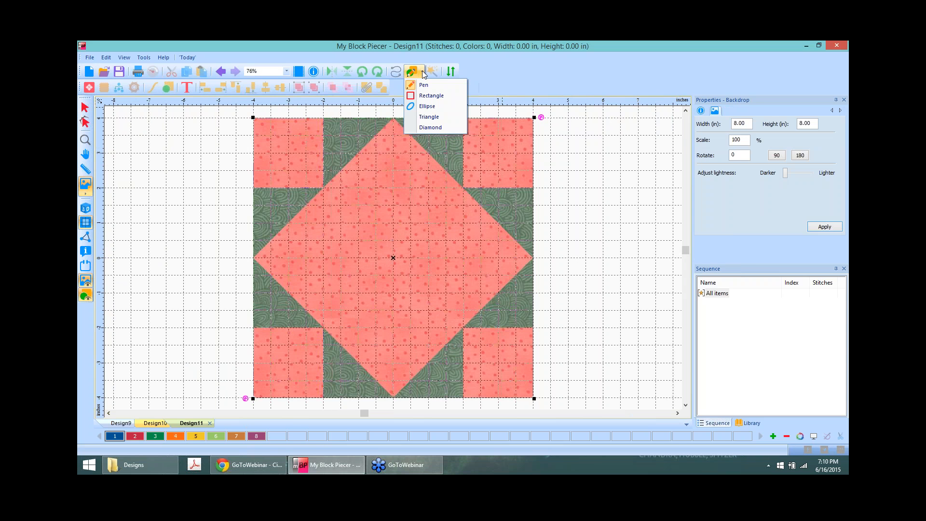
pyautogui.click(413, 96)
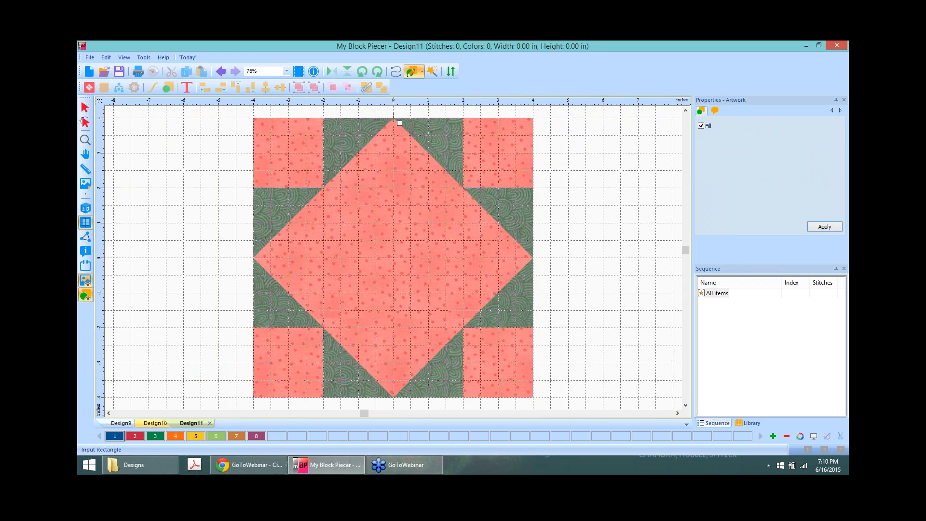
pyautogui.moveTo(334, 183); pyautogui.dragTo(473, 333)
pyautogui.click(85, 108)
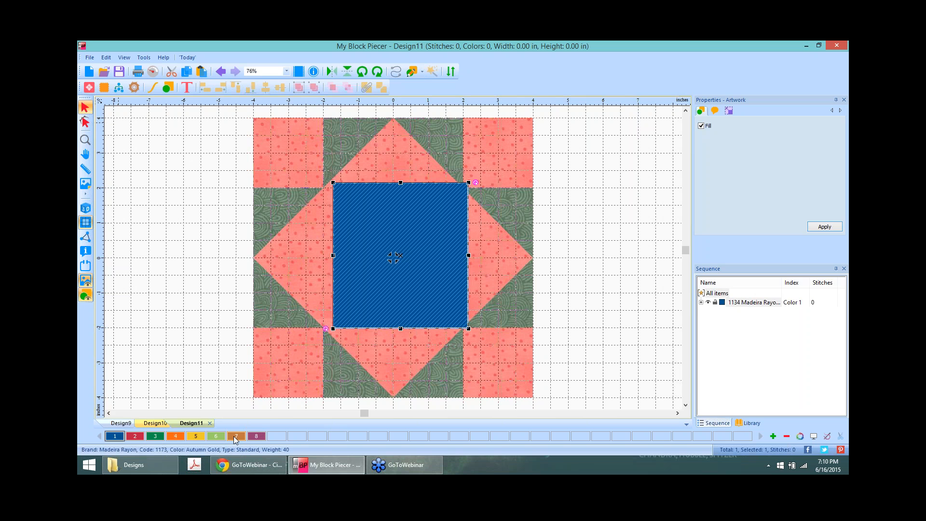
pyautogui.click(135, 436)
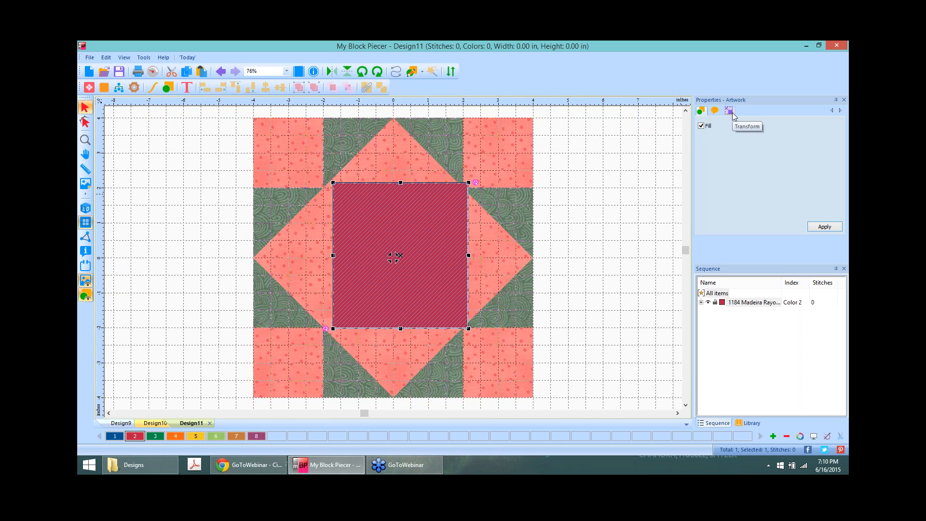
pyautogui.click(380, 72)
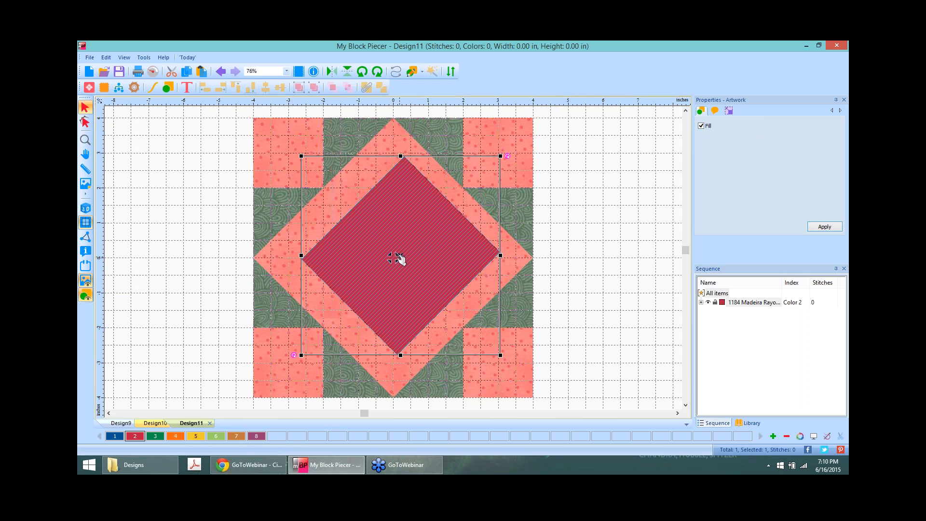
# Step: Move the red diamond up to the block's top edge and stretch it to about 5.66 by 5.71 inches
pyautogui.moveTo(398, 259); pyautogui.dragTo(390, 215)
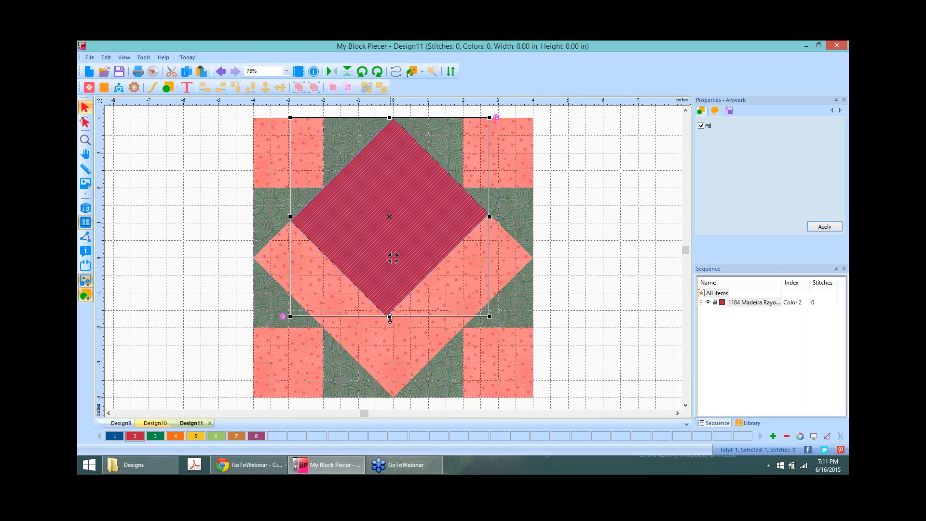
pyautogui.moveTo(390, 317)
pyautogui.mouseDown()
pyautogui.moveTo(392, 401)
pyautogui.moveTo(388, 318)
pyautogui.mouseUp()
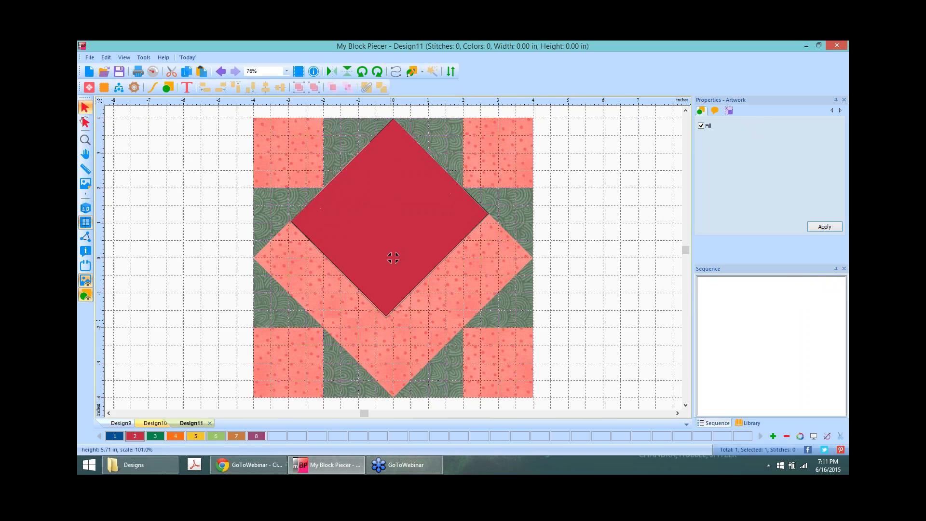
pyautogui.click(730, 111)
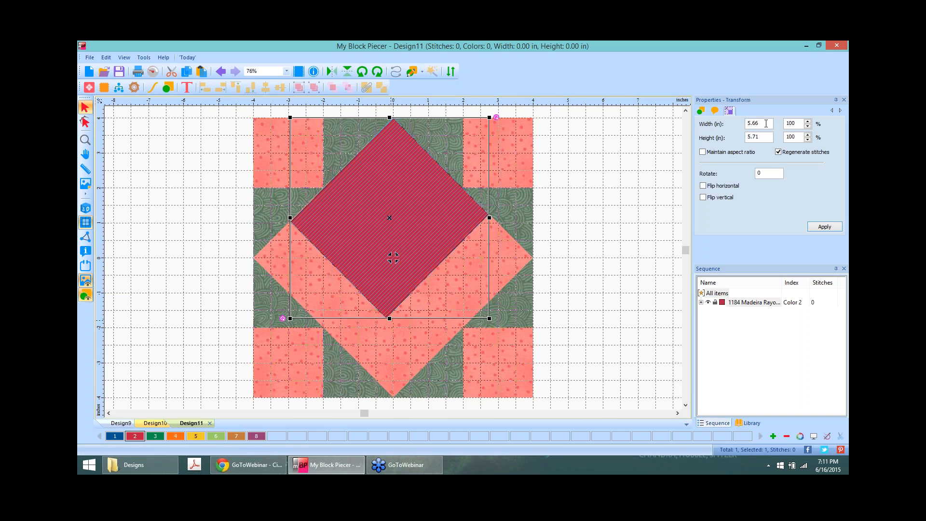
pyautogui.click(638, 143)
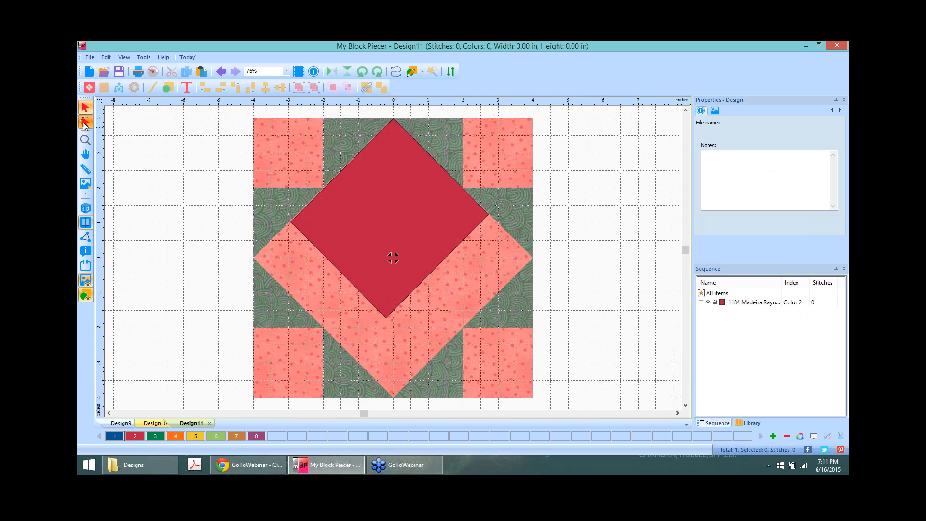
# Step: Pull the diamond's bottom, right and left points out to the block's edges and check its size
pyautogui.click(84, 120)
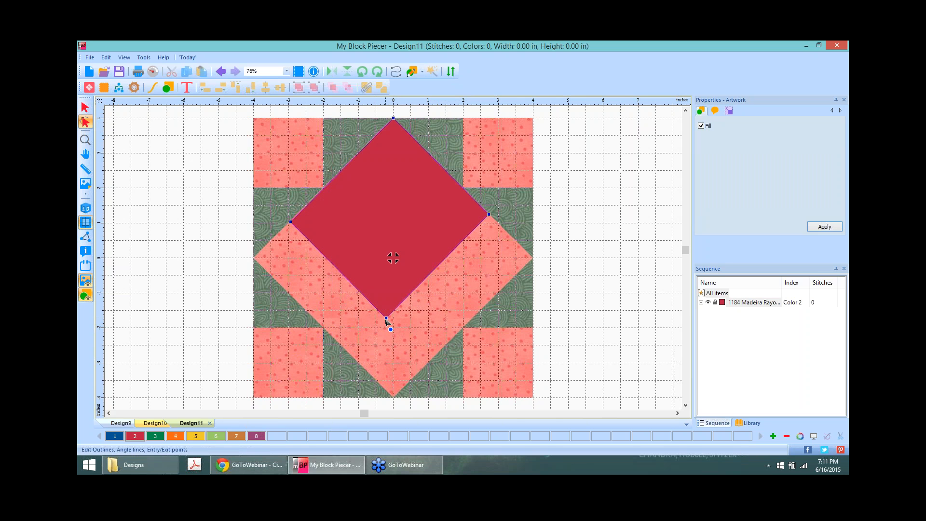
pyautogui.moveTo(386, 319); pyautogui.dragTo(394, 397)
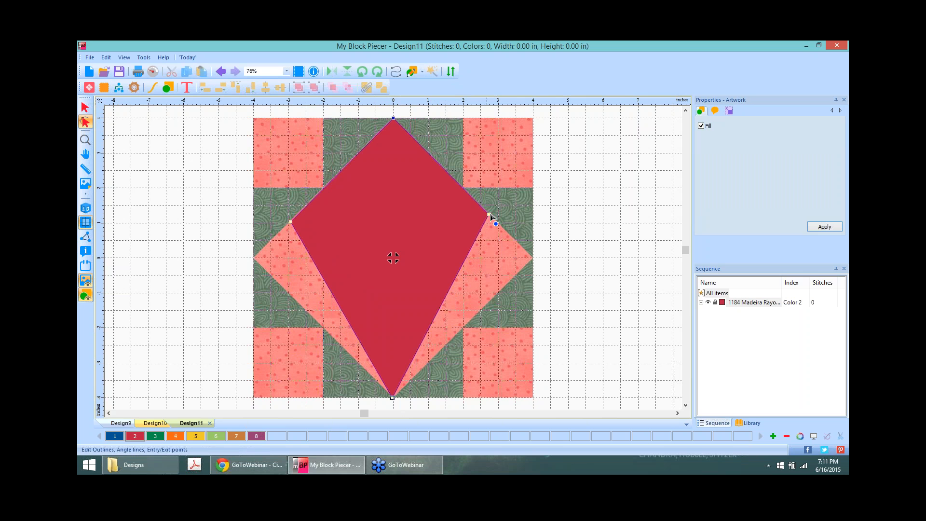
pyautogui.moveTo(490, 215); pyautogui.dragTo(532, 258)
pyautogui.moveTo(291, 222); pyautogui.dragTo(253, 259)
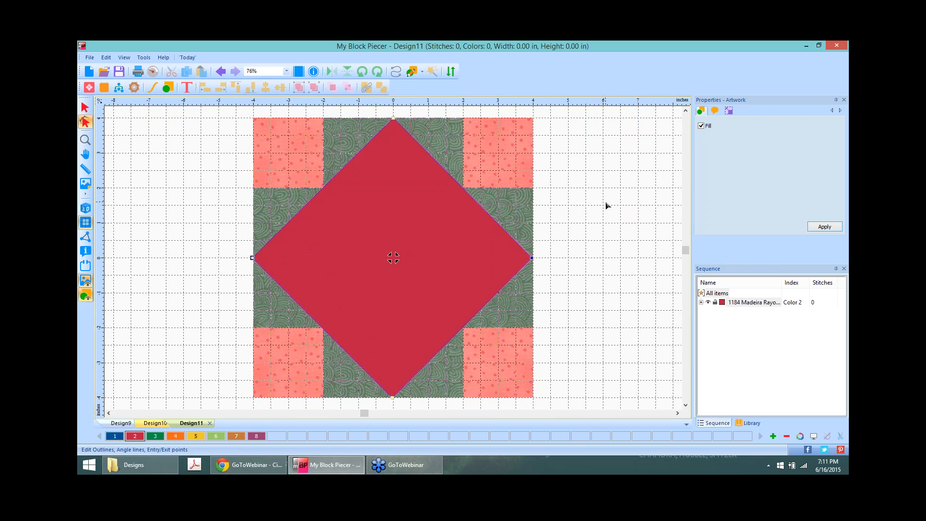
pyautogui.click(729, 112)
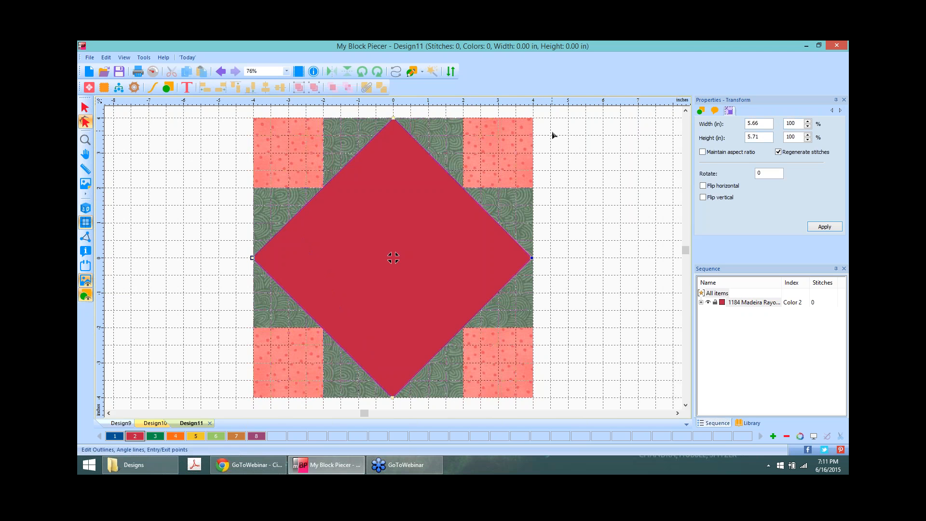
pyautogui.scroll(1, 553, 135)
pyautogui.scroll(-1, 553, 135)
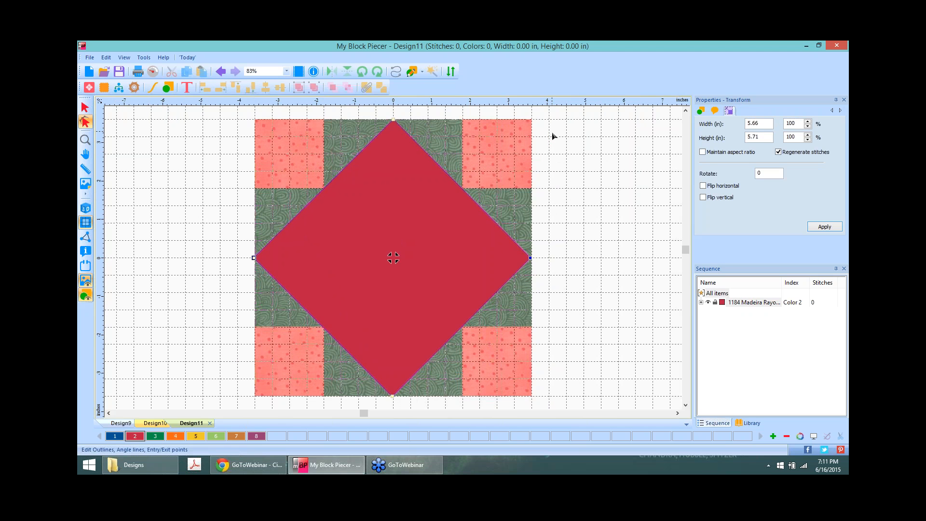
# Step: Zoom in and snap the diamond's right point onto the 4-inch grid line
pyautogui.click(82, 109)
pyautogui.scroll(3, 398, 112)
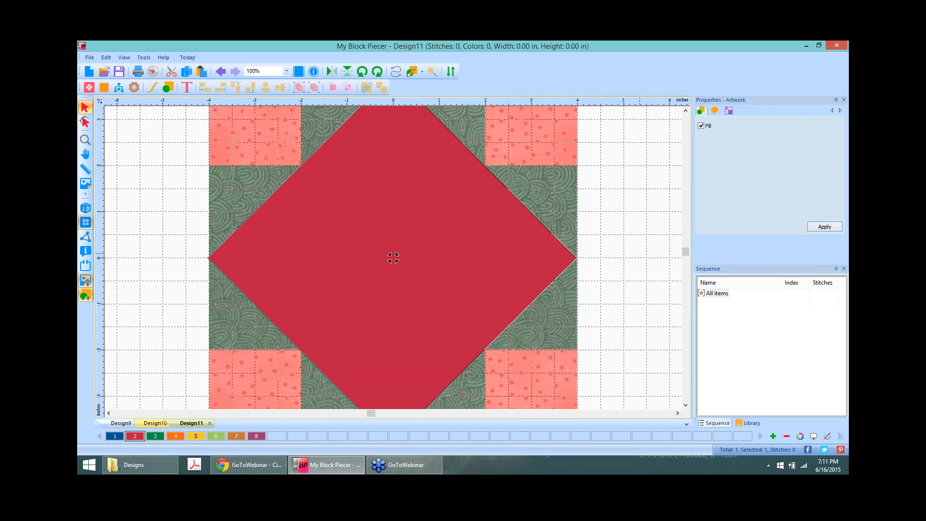
pyautogui.scroll(4, 670, 264)
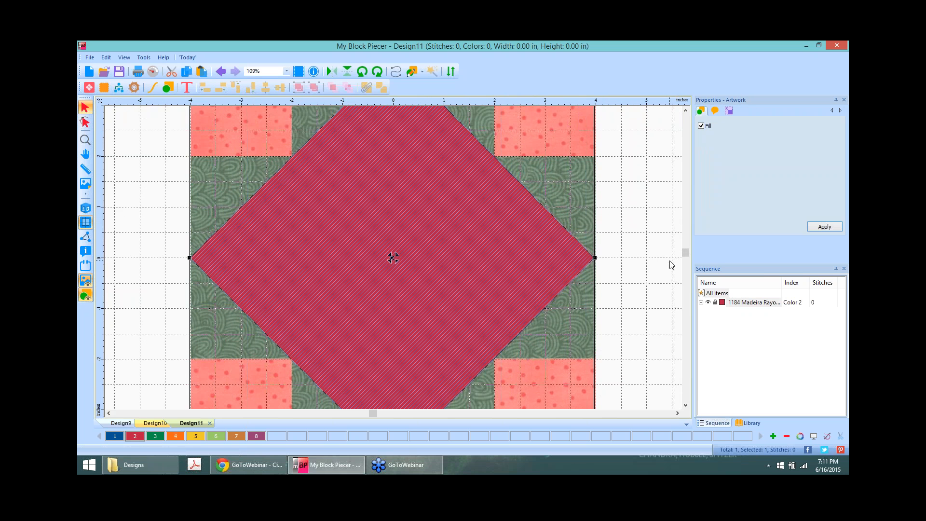
pyautogui.scroll(2, 606, 227)
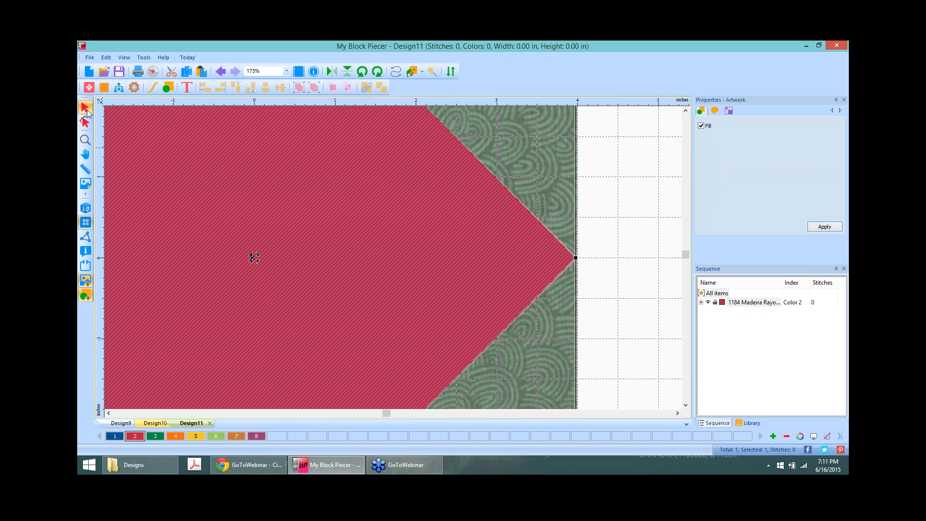
pyautogui.click(85, 122)
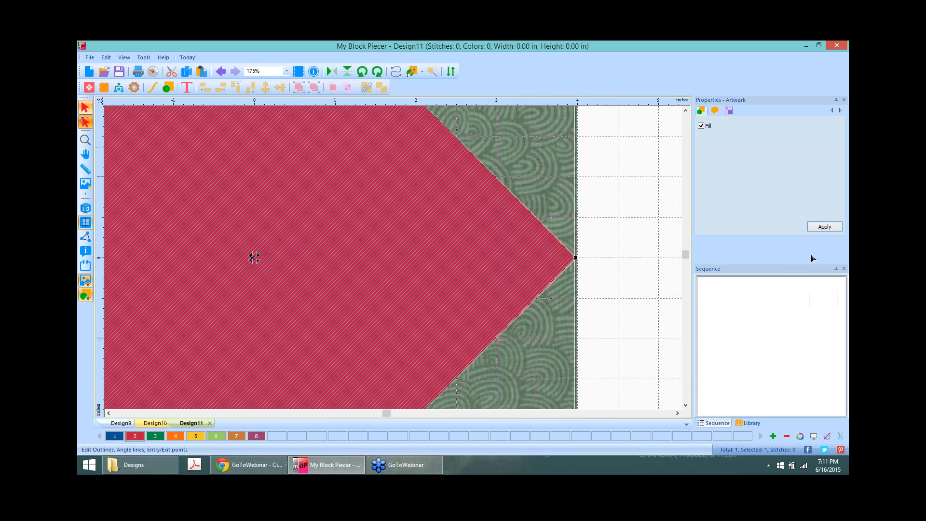
pyautogui.click(578, 258)
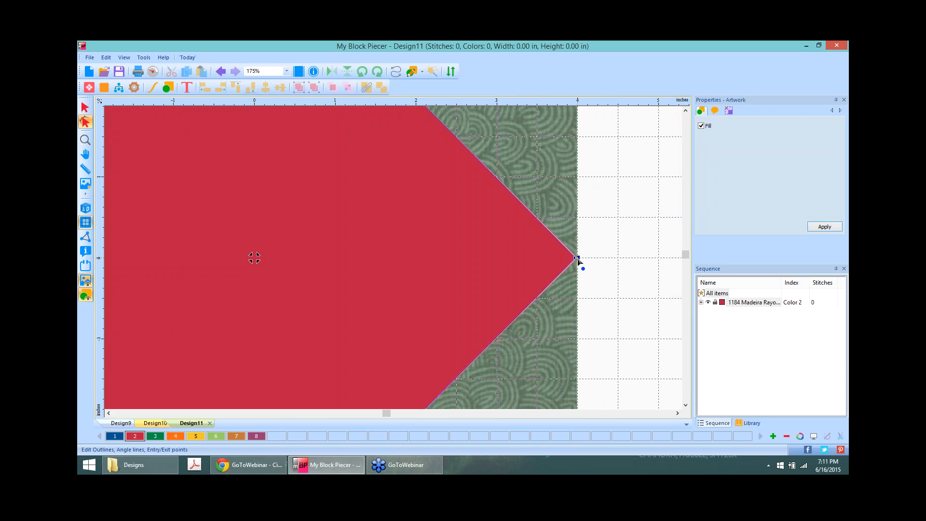
pyautogui.moveTo(576, 259); pyautogui.dragTo(578, 259)
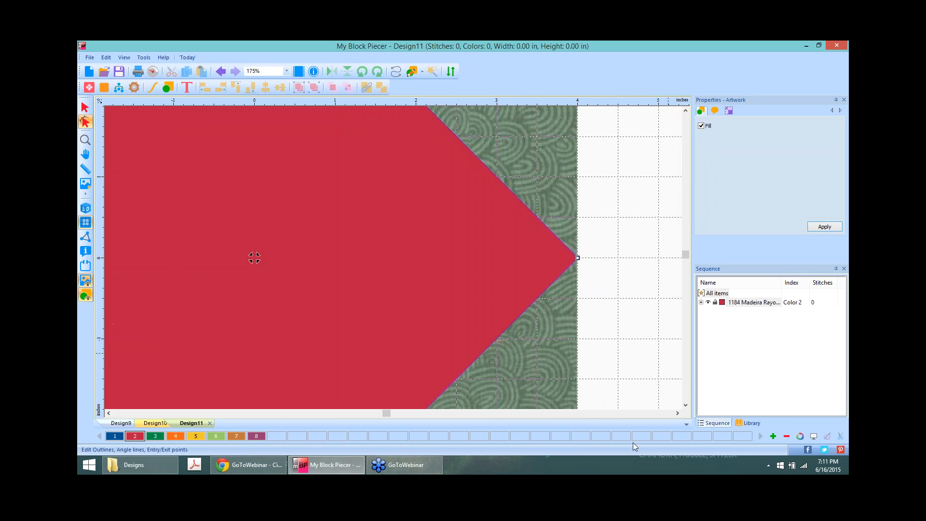
# Step: Align the diamond's bottom point with the block's bottom edge
pyautogui.click(686, 406)
pyautogui.scroll(-5, 685, 406)
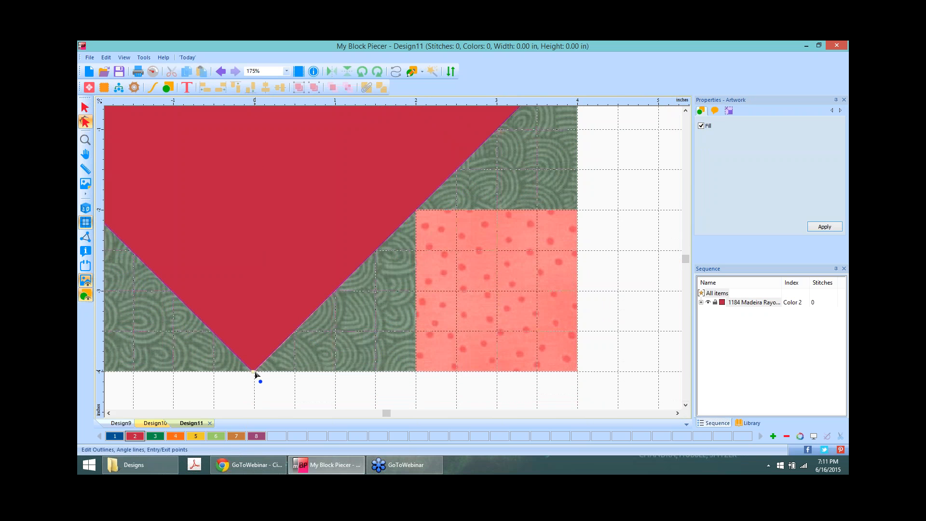
pyautogui.click(253, 372)
pyautogui.moveTo(253, 373); pyautogui.dragTo(254, 373)
# Step: Set the diamond's left point exactly on the block's left edge
pyautogui.click(110, 414)
pyautogui.click(110, 414)
pyautogui.click(109, 414)
pyautogui.click(110, 414)
pyautogui.click(110, 414)
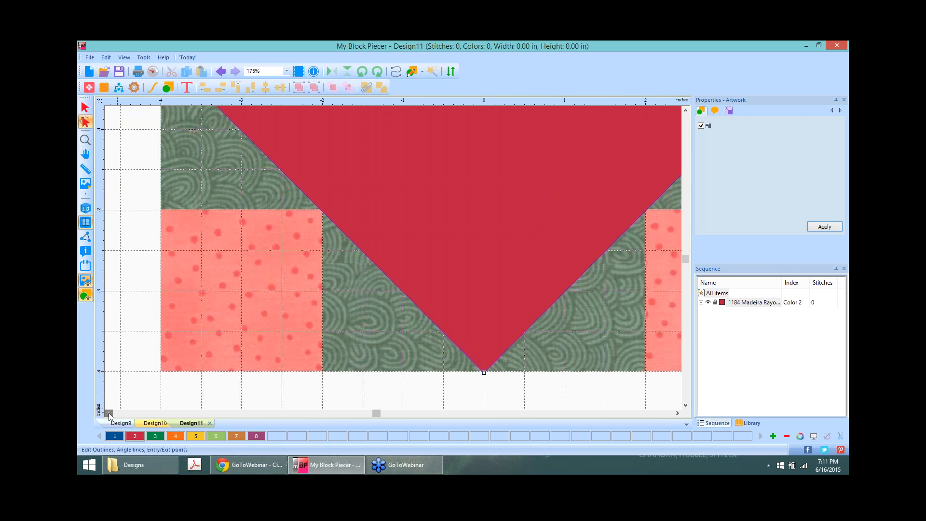
pyautogui.click(110, 414)
pyautogui.click(109, 414)
pyautogui.scroll(5, 598, 259)
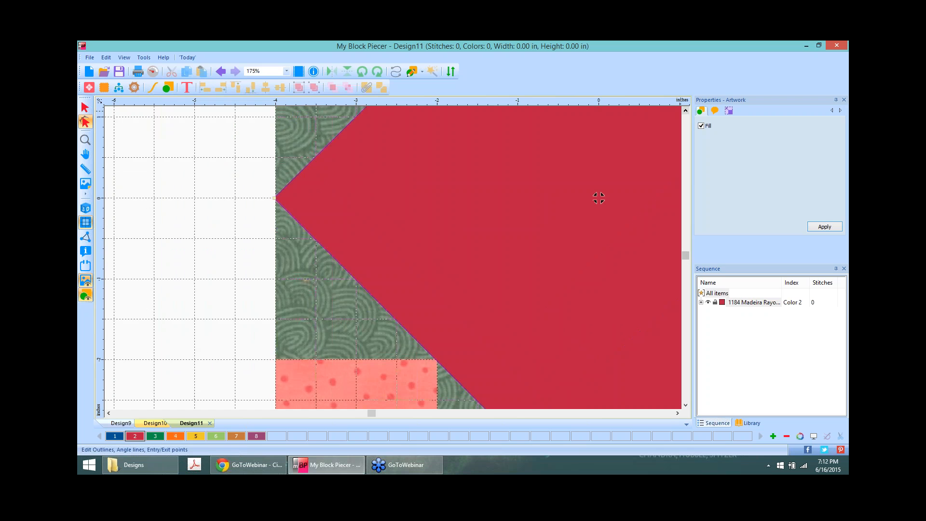
pyautogui.click(275, 258)
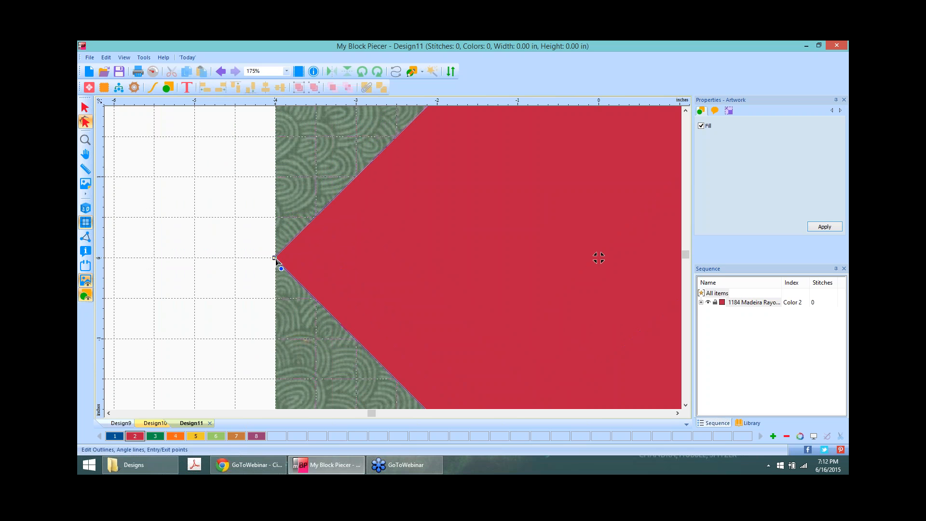
pyautogui.moveTo(277, 259); pyautogui.dragTo(274, 258)
# Step: Set the diamond's top point exactly on the block's top edge
pyautogui.click(686, 110)
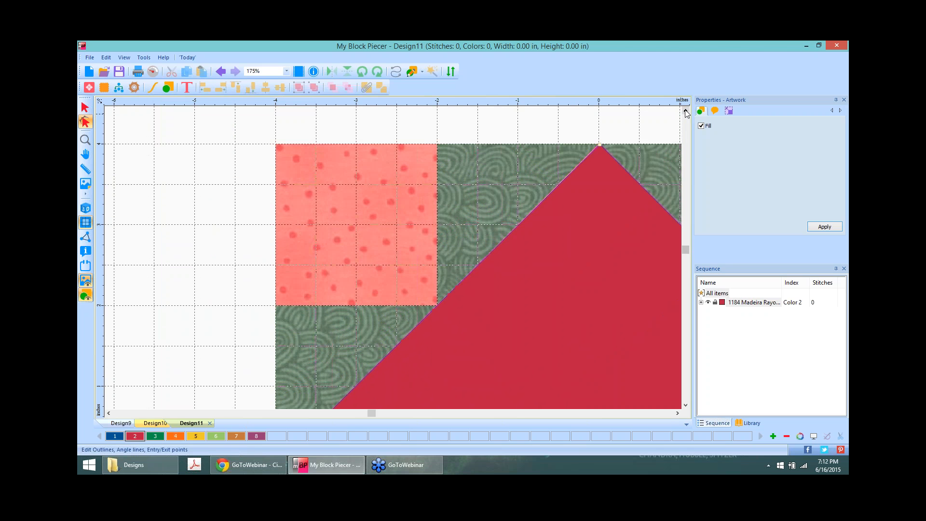
pyautogui.click(598, 144)
pyautogui.moveTo(598, 144); pyautogui.dragTo(600, 146)
pyautogui.click(547, 119)
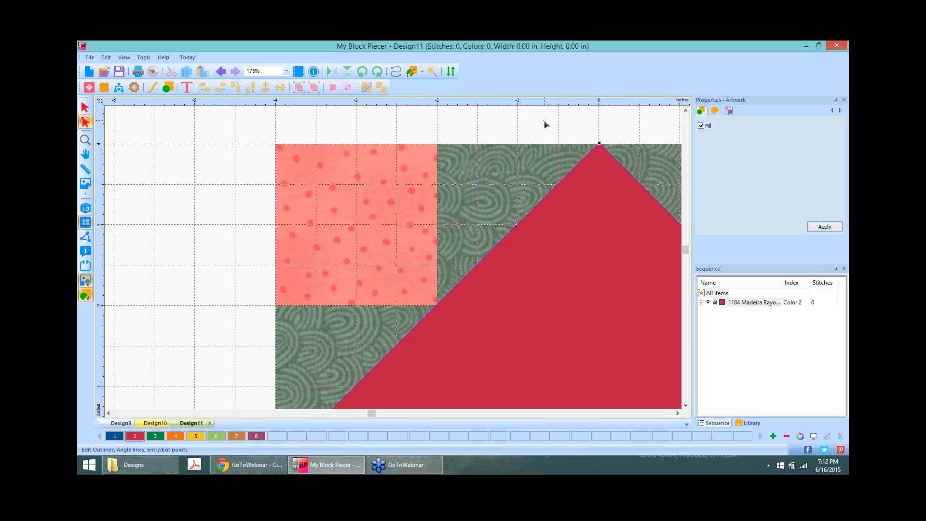
pyautogui.click(677, 414)
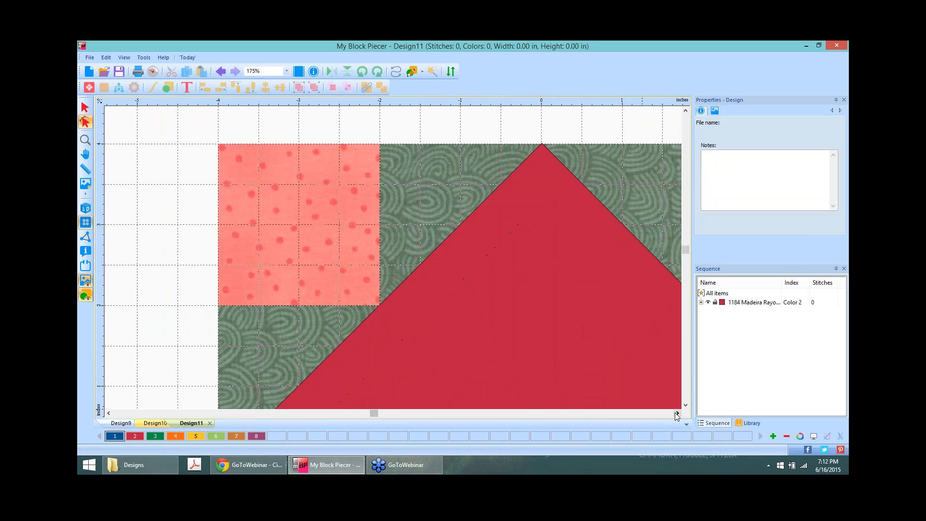
pyautogui.click(677, 414)
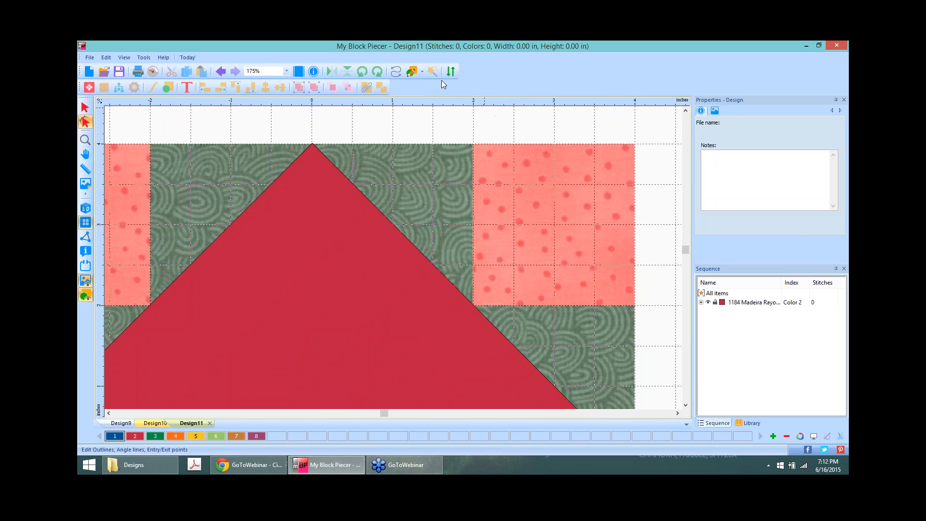
# Step: Draw a square over the block's upper-right corner patch and colour it red
pyautogui.click(413, 73)
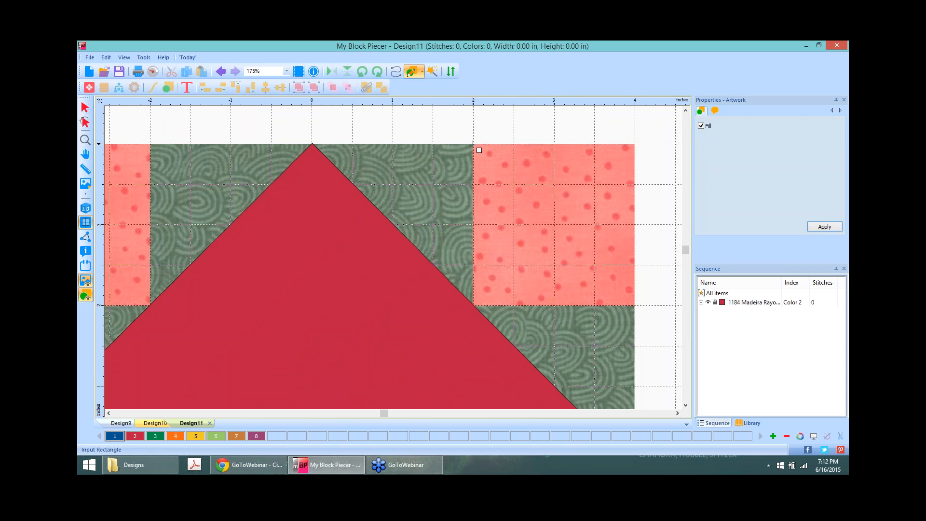
pyautogui.moveTo(474, 144); pyautogui.dragTo(636, 306)
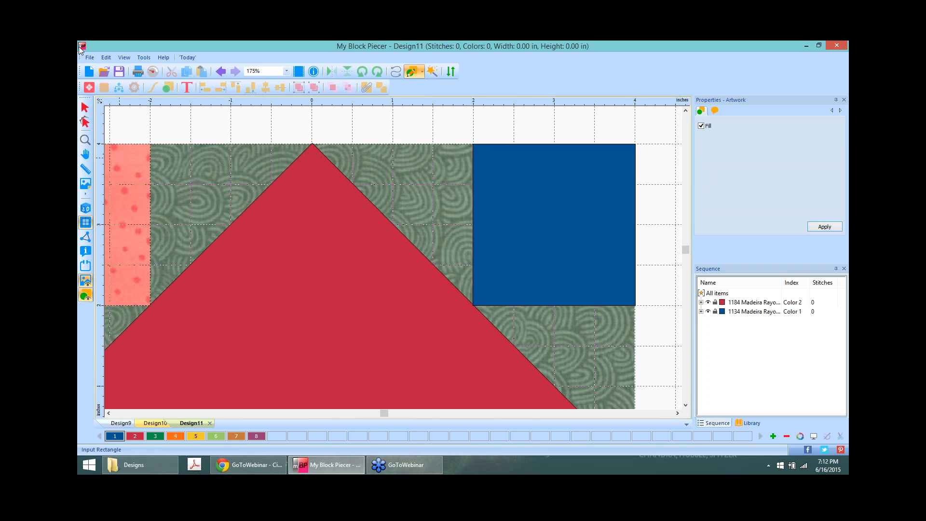
pyautogui.click(85, 107)
pyautogui.click(541, 231)
pyautogui.click(135, 437)
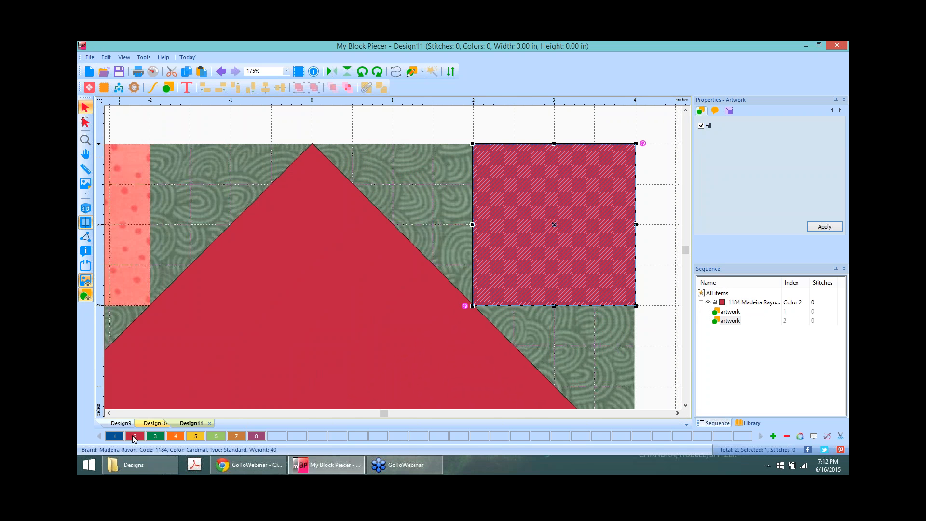
# Step: Set the red corner square's width to 2.00 inches, making it 2 by 2
pyautogui.click(729, 111)
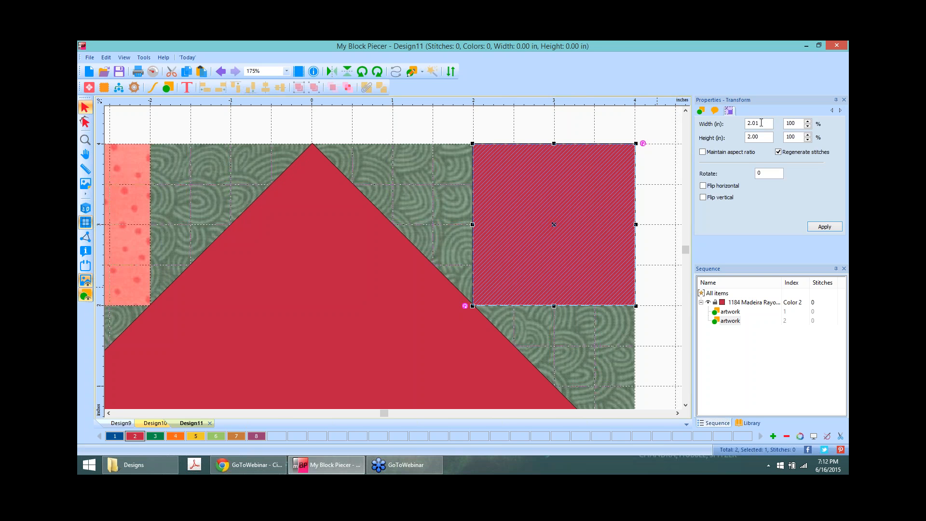
pyautogui.moveTo(761, 123); pyautogui.dragTo(756, 123)
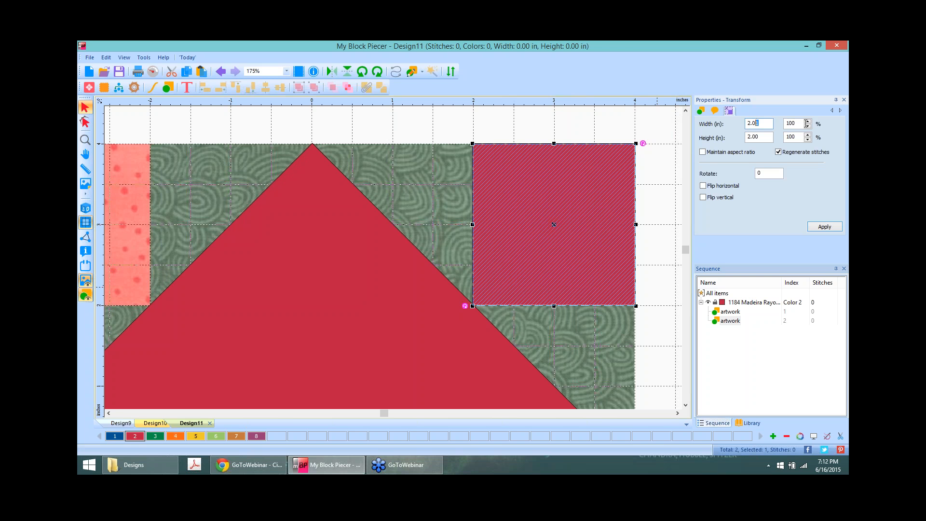
pyautogui.write('0')
pyautogui.click(822, 228)
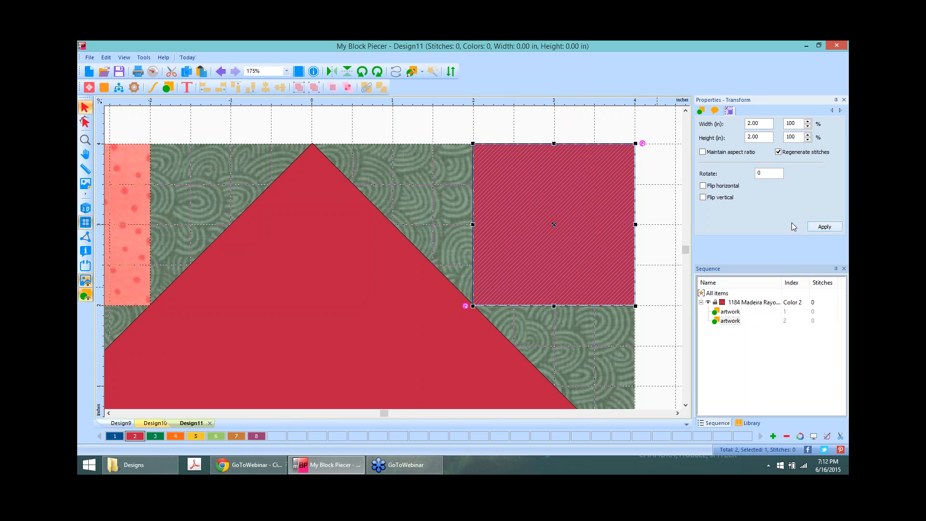
pyautogui.click(656, 155)
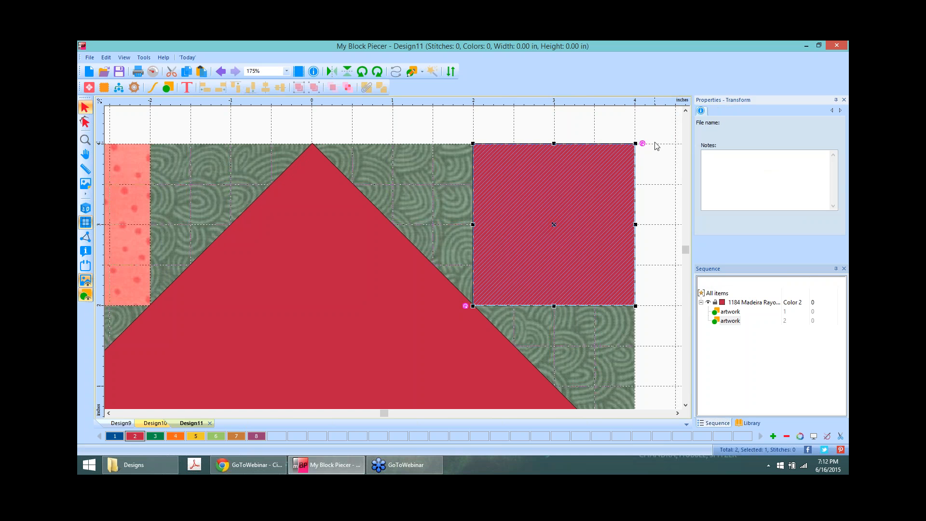
pyautogui.scroll(-2, 655, 179)
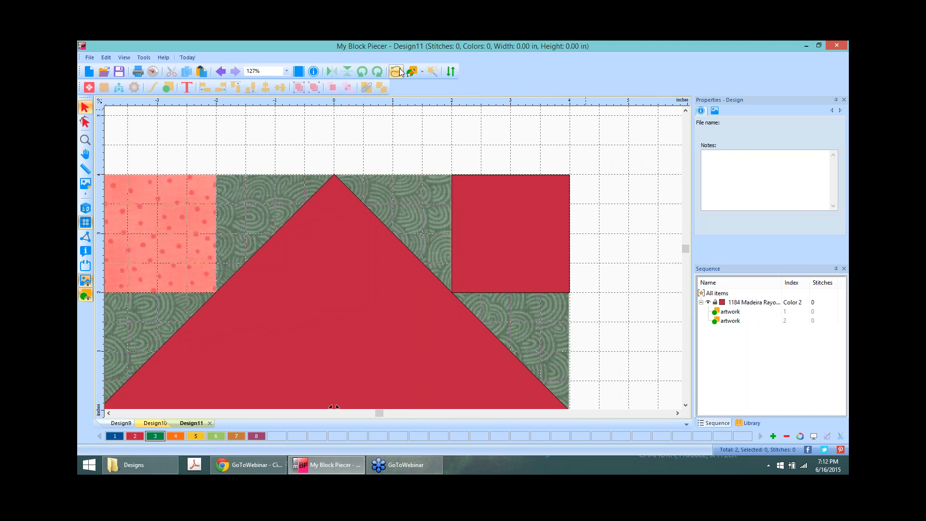
pyautogui.click(422, 72)
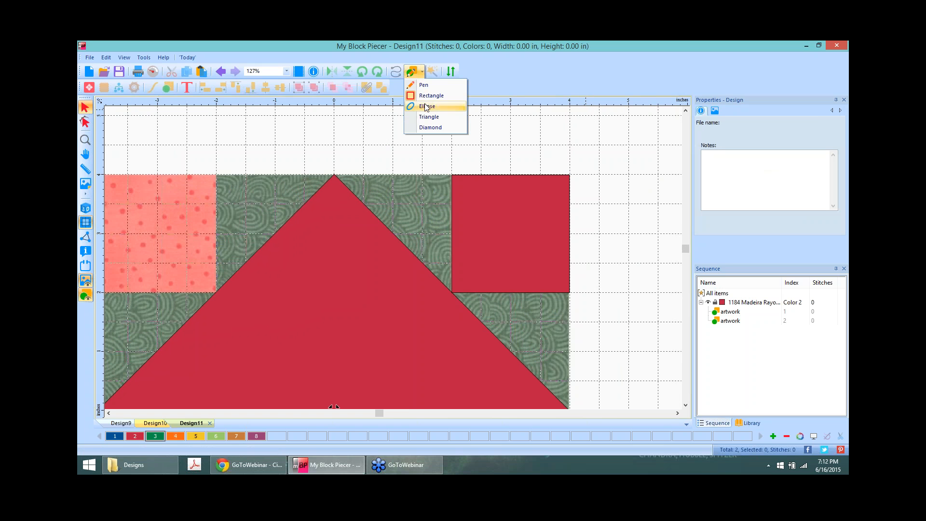
# Step: Draw a green triangle with corners on the red apex and the red square's top-left and bottom-left corners
pyautogui.click(428, 117)
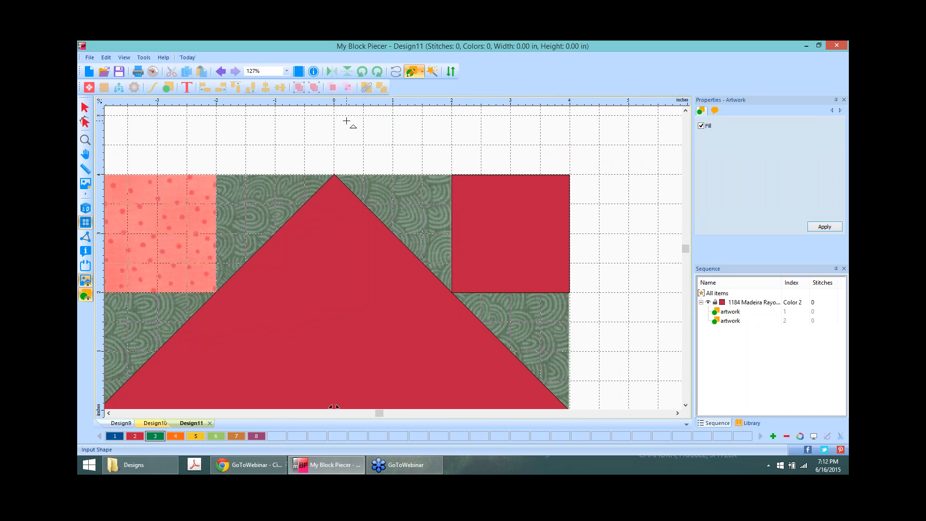
pyautogui.moveTo(346, 121); pyautogui.dragTo(430, 172)
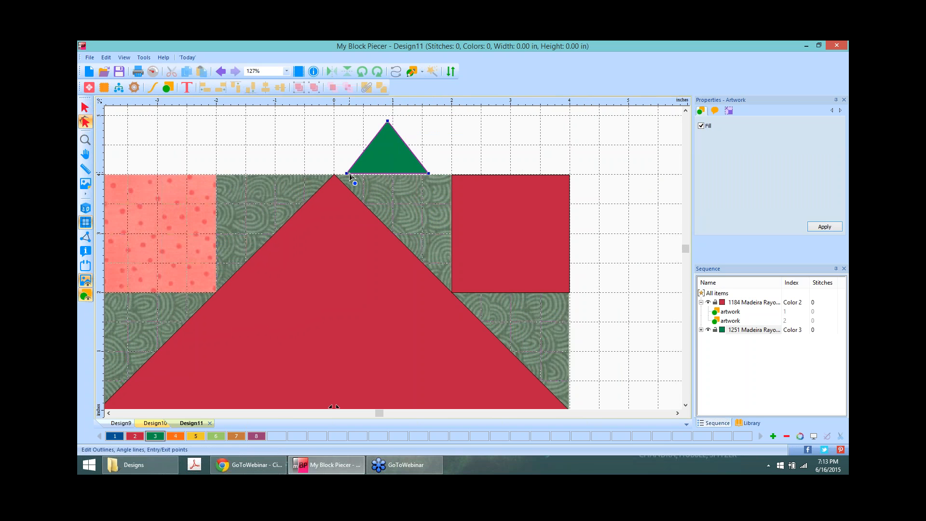
pyautogui.moveTo(347, 173); pyautogui.dragTo(334, 176)
pyautogui.click(430, 176)
pyautogui.moveTo(452, 292); pyautogui.dragTo(453, 293)
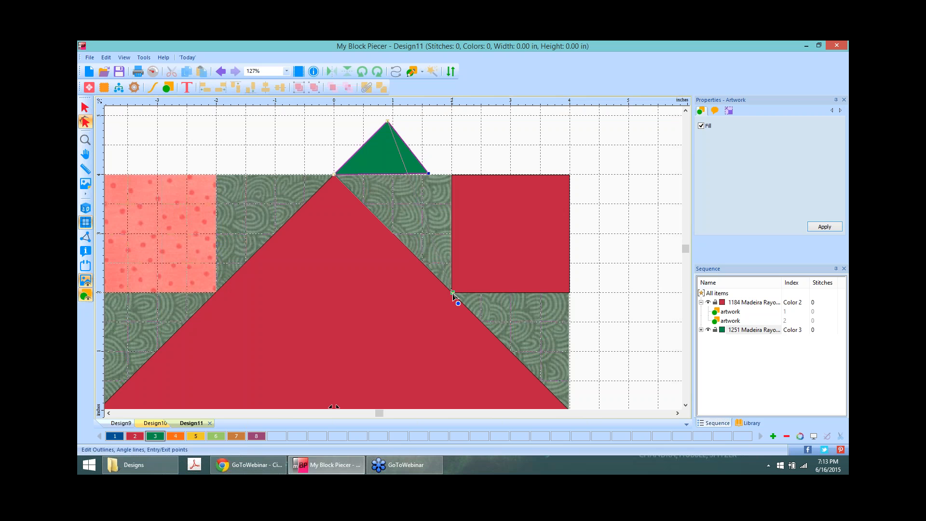
pyautogui.moveTo(453, 293)
pyautogui.mouseDown()
pyautogui.moveTo(445, 295)
pyautogui.moveTo(452, 290)
pyautogui.mouseUp()
pyautogui.moveTo(453, 289); pyautogui.dragTo(451, 292)
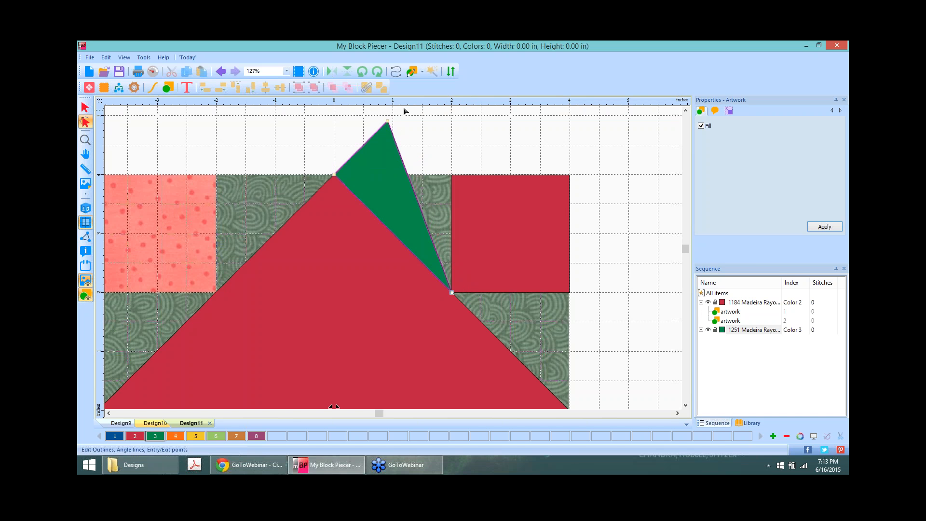
pyautogui.click(388, 121)
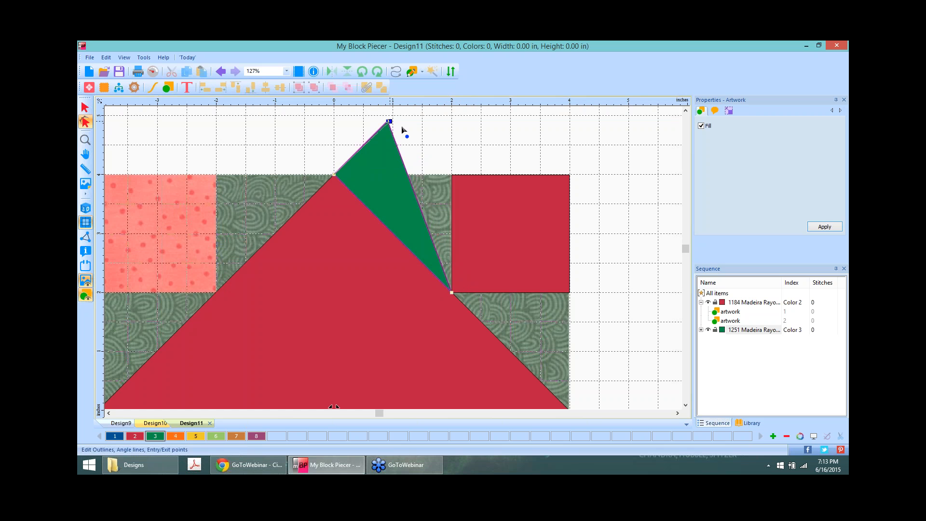
pyautogui.click(452, 174)
pyautogui.moveTo(452, 174); pyautogui.dragTo(452, 175)
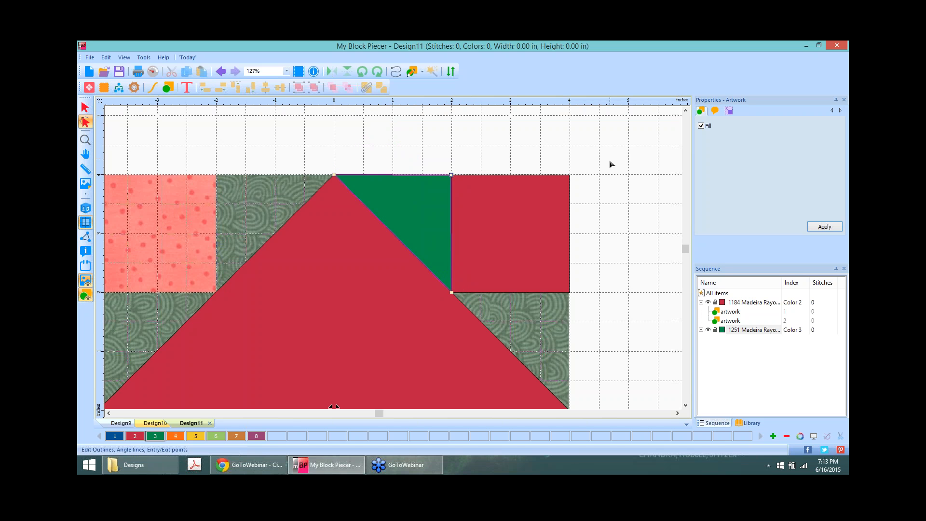
# Step: Copy the green triangle and drag the copy into the gap below the red square
pyautogui.click(85, 107)
pyautogui.click(395, 202)
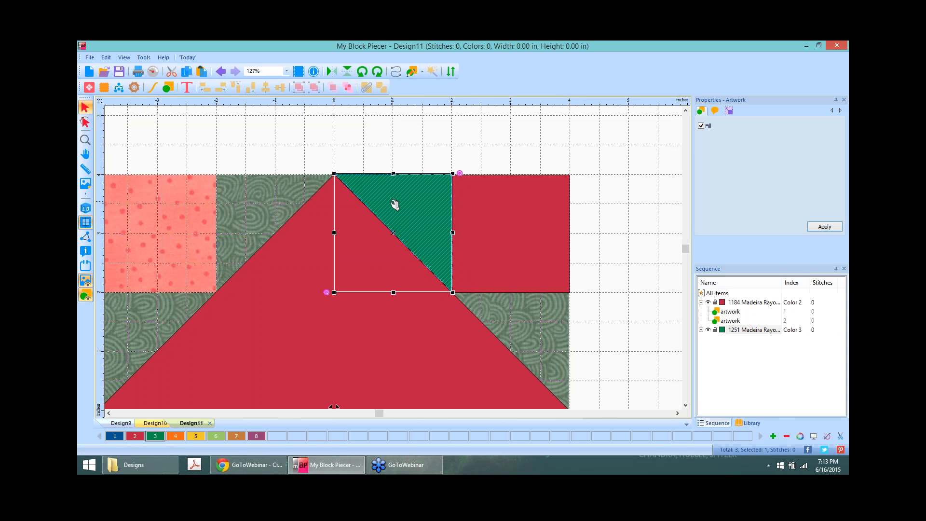
pyautogui.rightClick(404, 198)
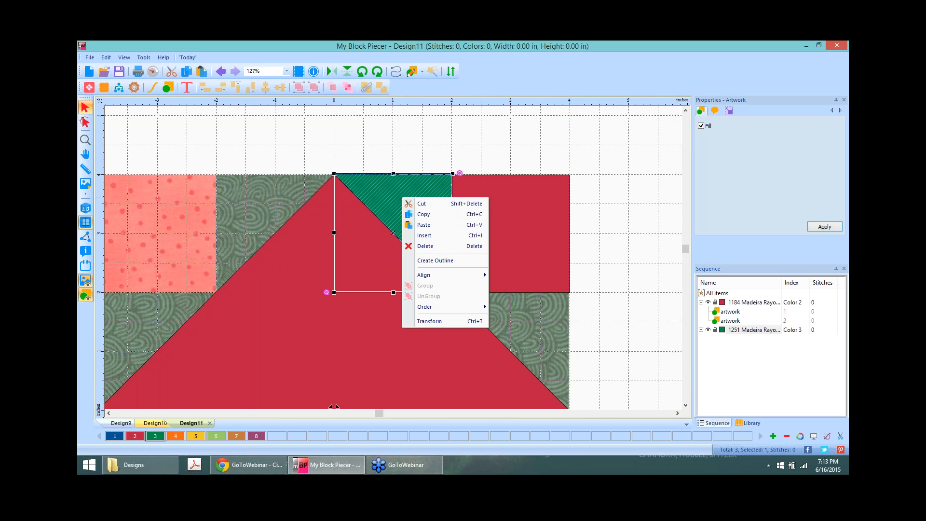
pyautogui.click(434, 218)
pyautogui.rightClick(416, 201)
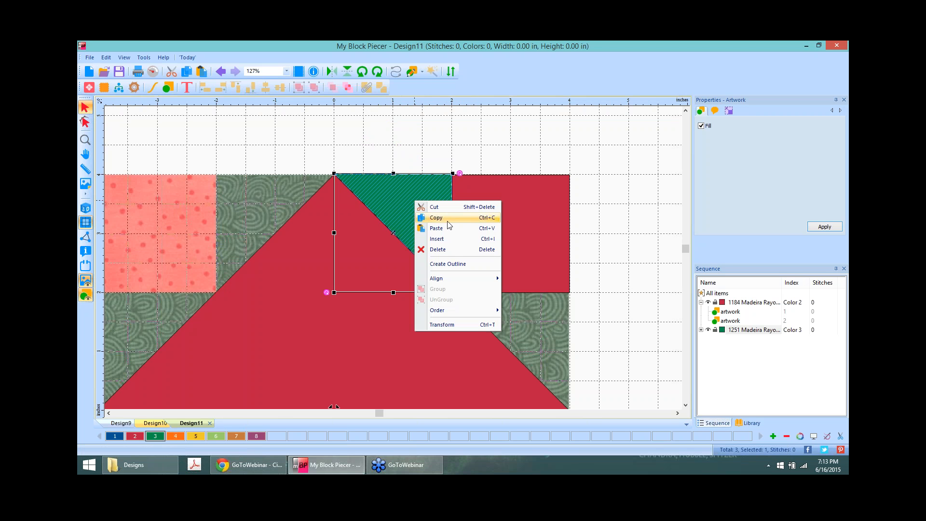
pyautogui.click(449, 229)
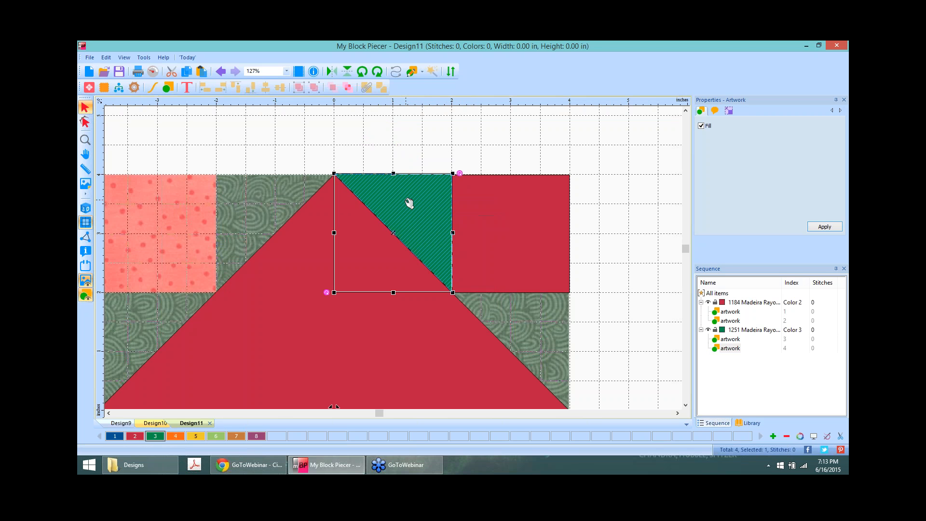
pyautogui.moveTo(446, 230); pyautogui.dragTo(526, 322)
# Step: Nudge the lower green triangle up slightly so it sits flush
pyautogui.click(624, 200)
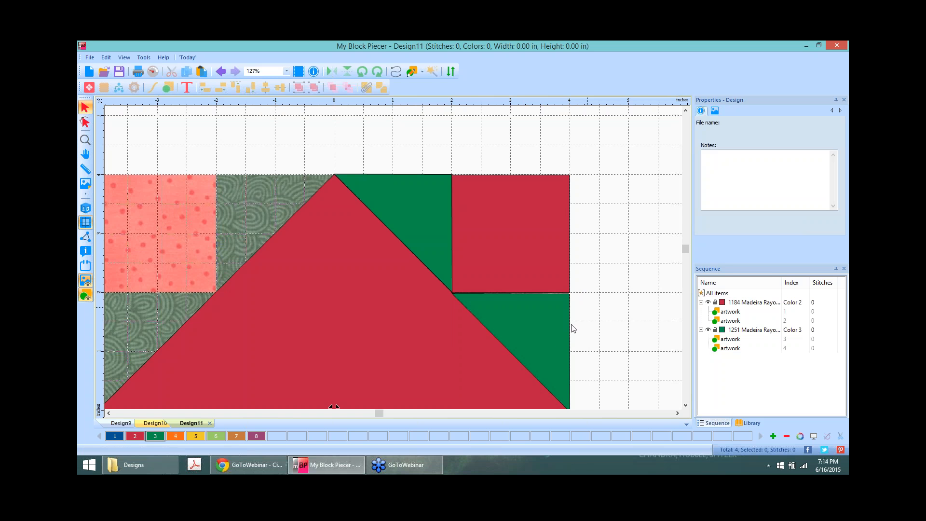
pyautogui.click(549, 319)
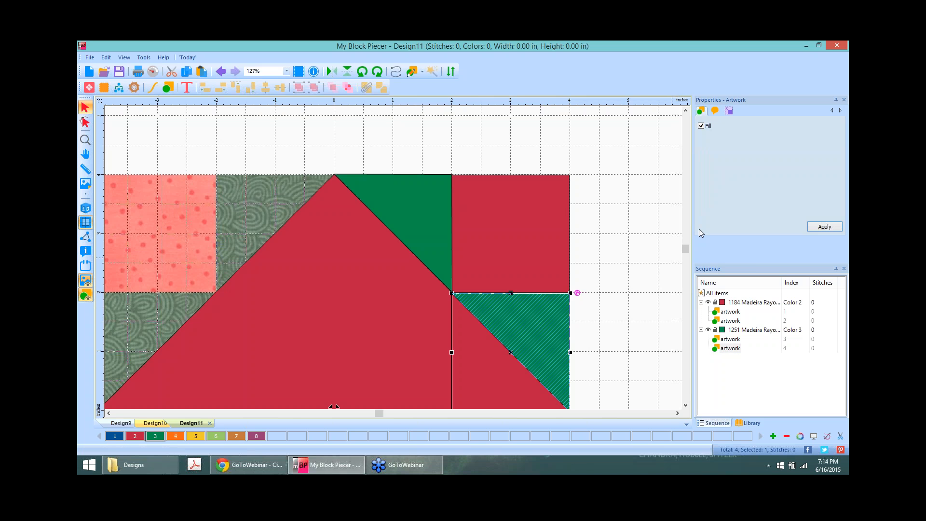
pyautogui.press('Up')
pyautogui.press('Up')
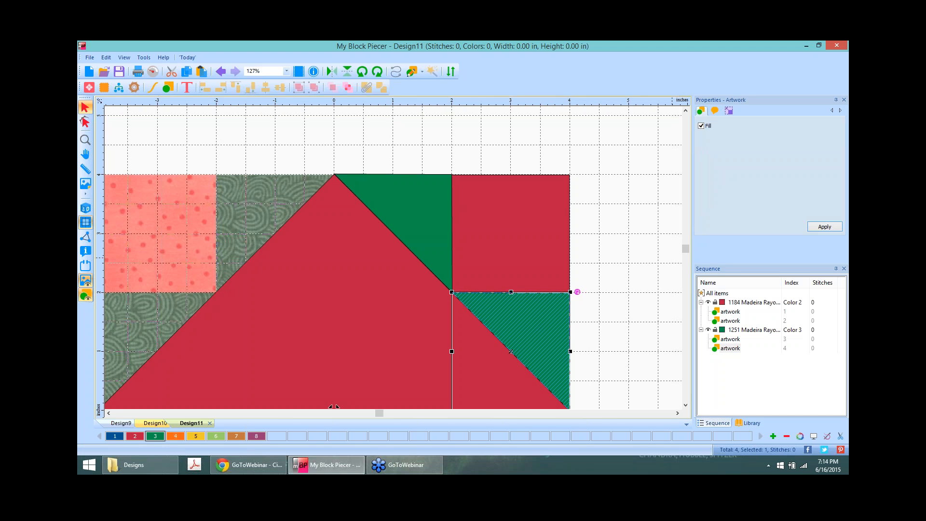
pyautogui.click(630, 270)
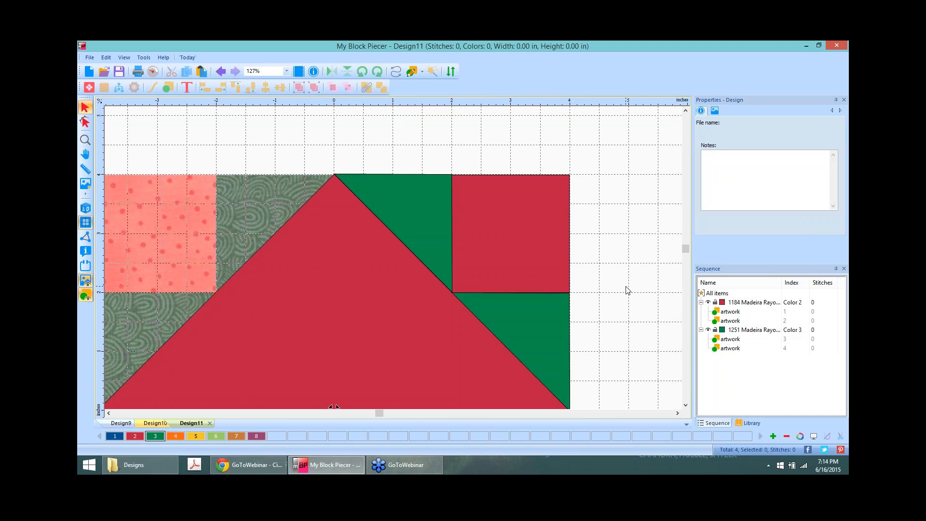
pyautogui.scroll(-4, 627, 289)
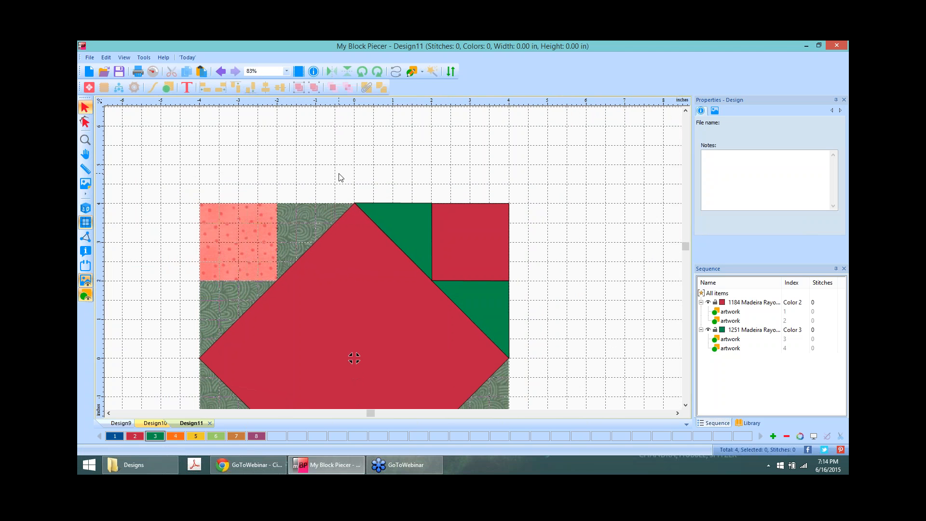
# Step: Group the red square and both green triangles, then place a copy in the upper-left corner
pyautogui.moveTo(339, 174); pyautogui.dragTo(604, 372)
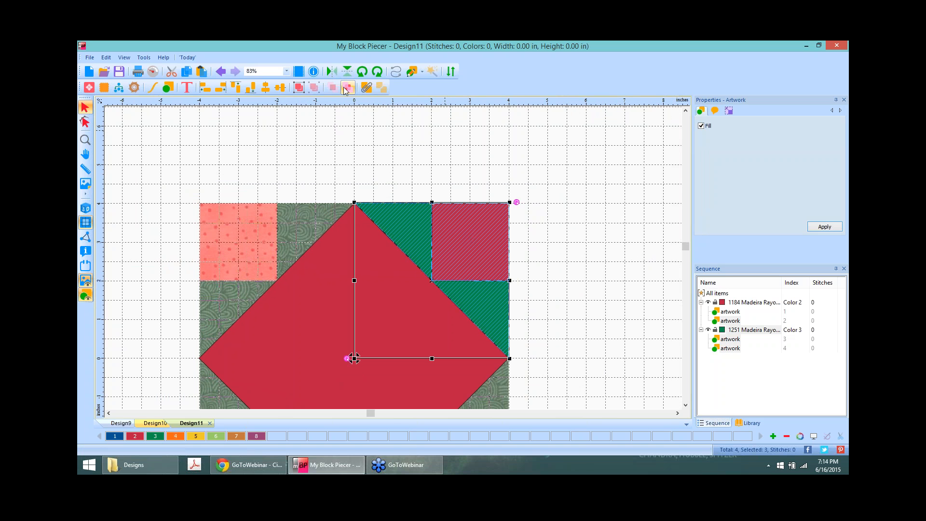
pyautogui.click(299, 87)
pyautogui.rightClick(409, 227)
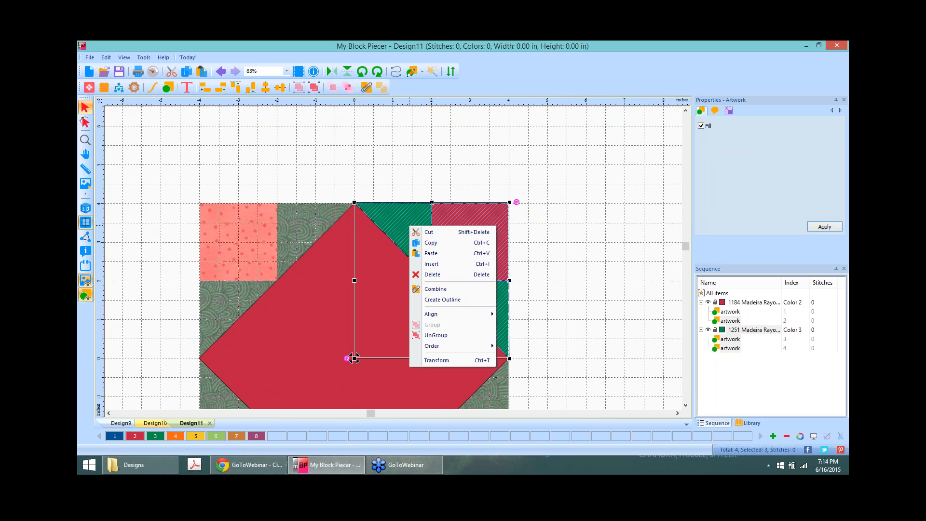
pyautogui.click(444, 242)
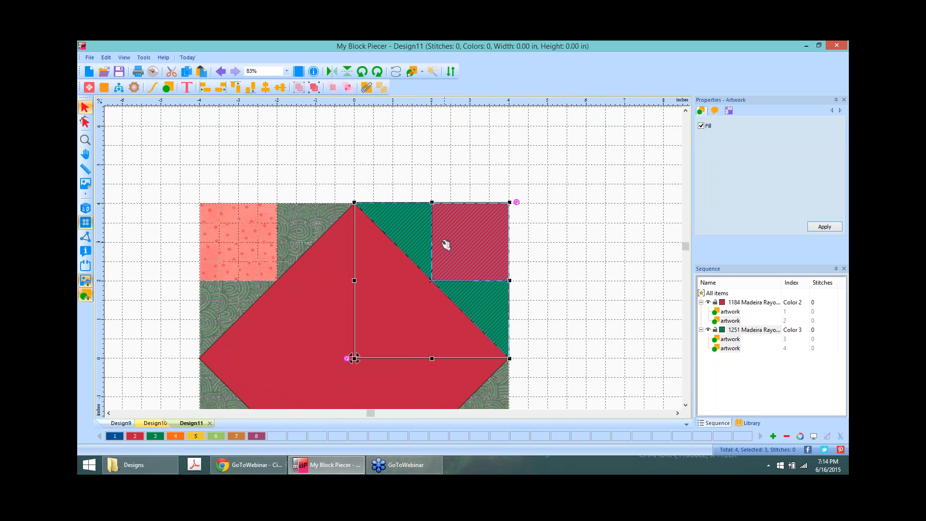
pyautogui.rightClick(409, 233)
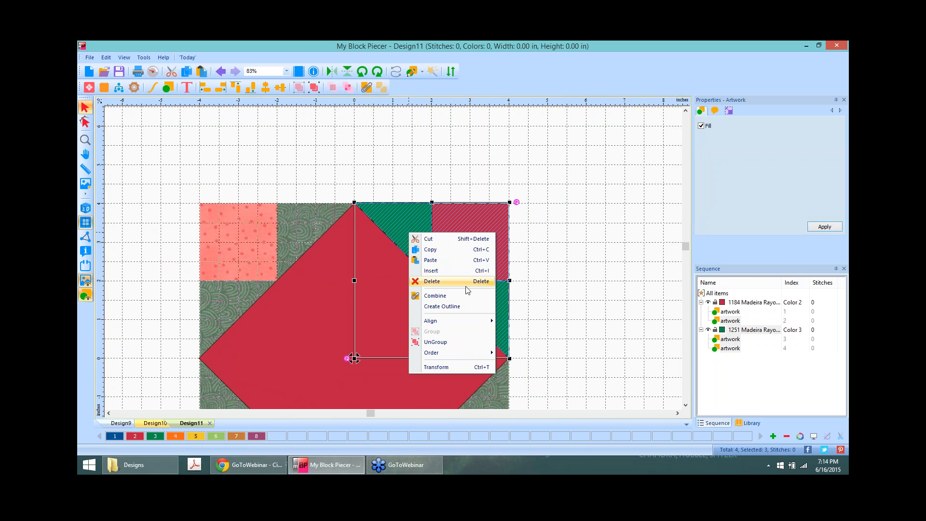
pyautogui.click(448, 263)
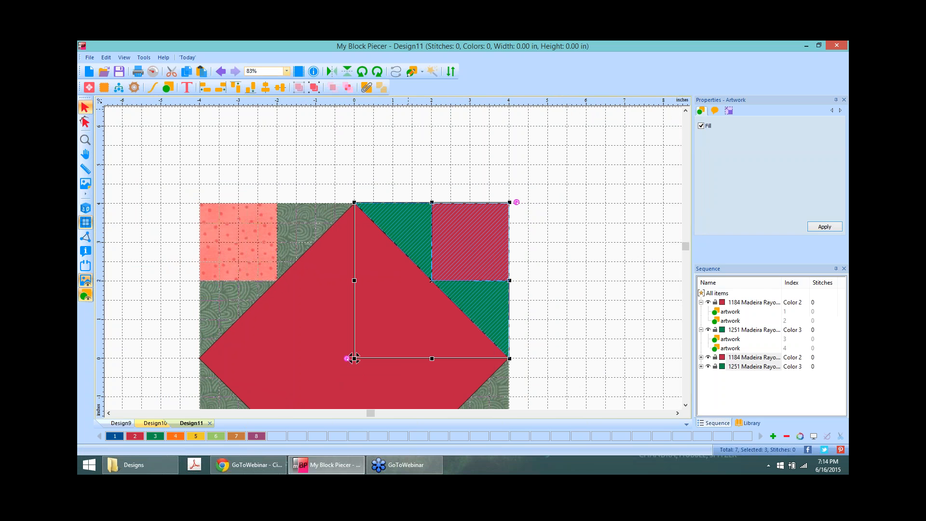
pyautogui.moveTo(355, 358); pyautogui.dragTo(393, 342)
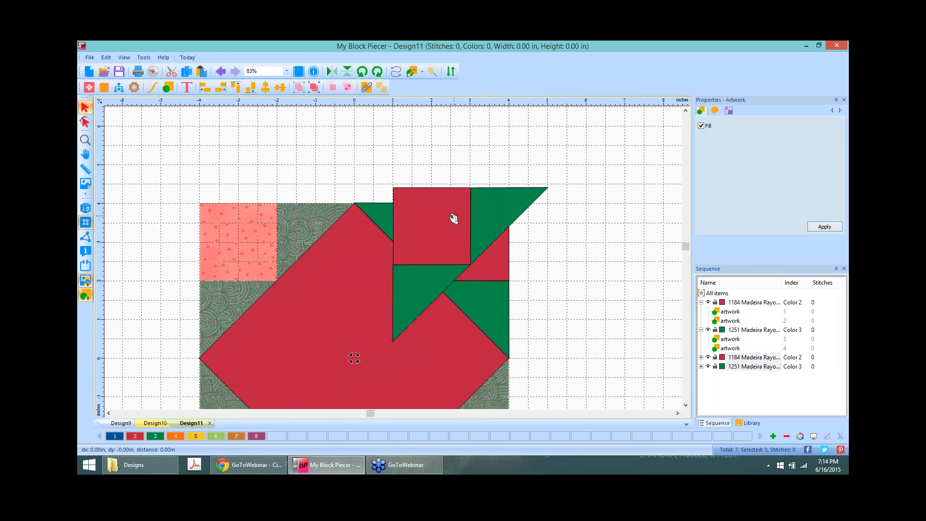
pyautogui.moveTo(453, 217); pyautogui.dragTo(264, 235)
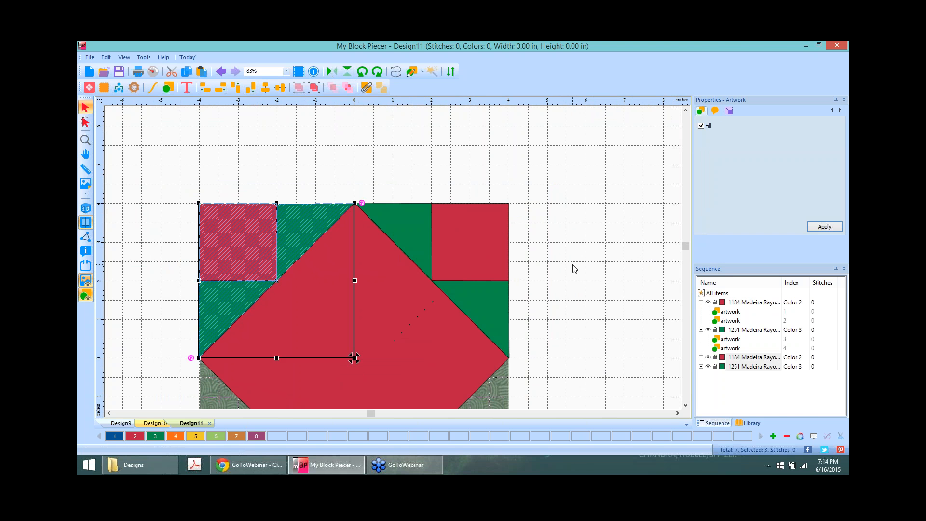
pyautogui.click(574, 269)
# Step: Copy and paste all the pieces of the block's upper half
pyautogui.scroll(-4, 573, 265)
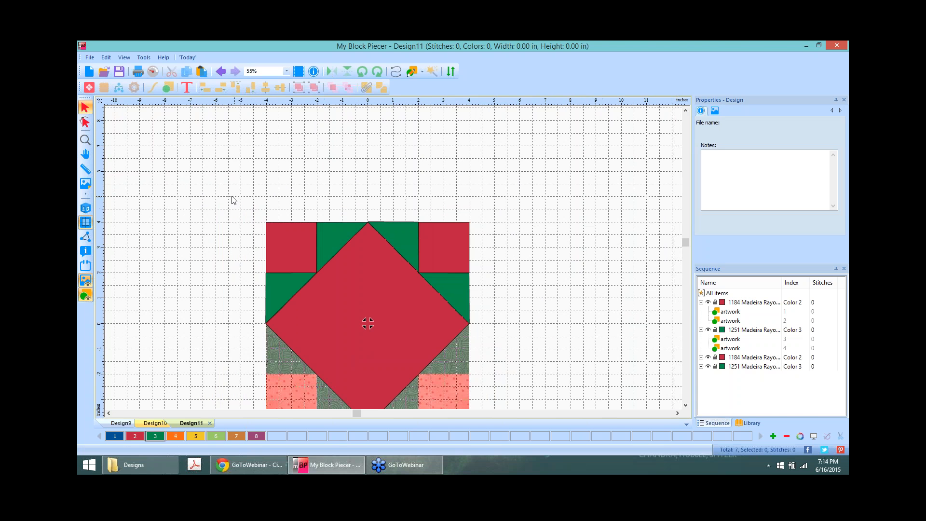
pyautogui.moveTo(230, 196)
pyautogui.mouseDown()
pyautogui.moveTo(558, 361)
pyautogui.moveTo(548, 335)
pyautogui.mouseUp()
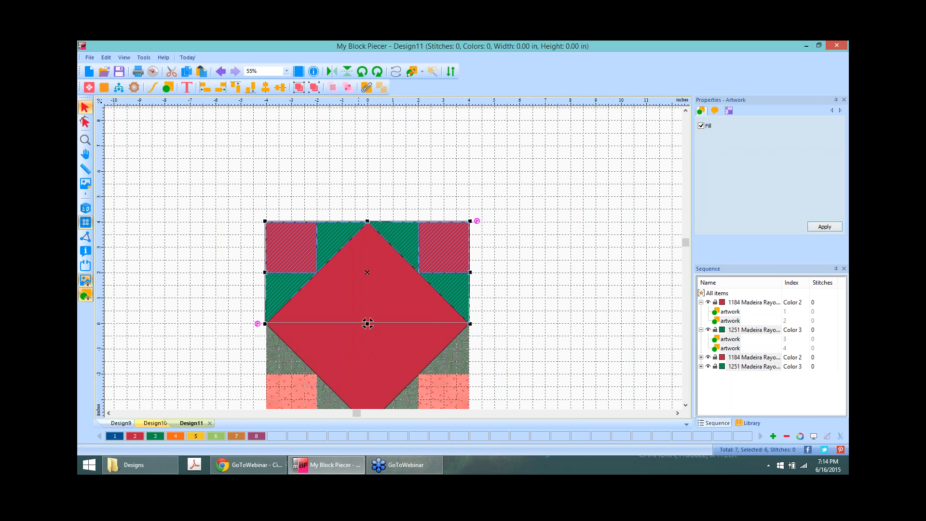
pyautogui.rightClick(340, 233)
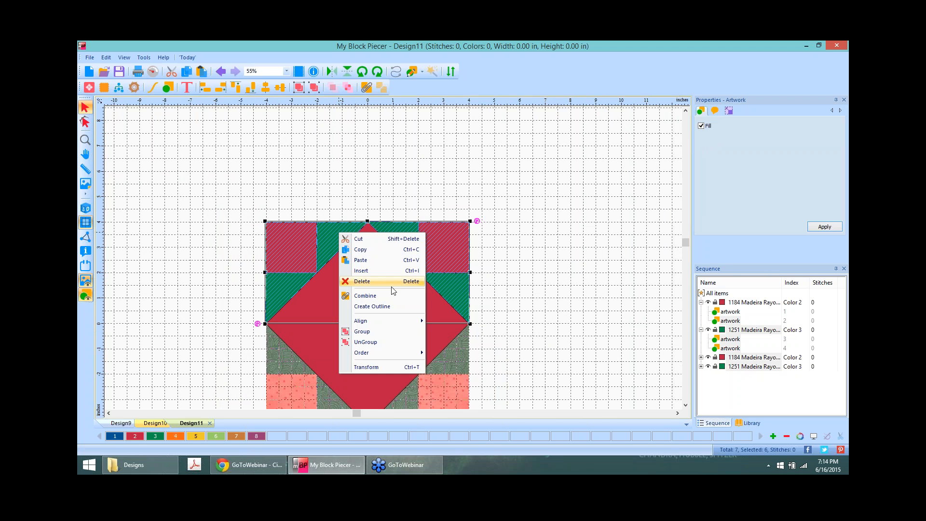
pyautogui.click(375, 257)
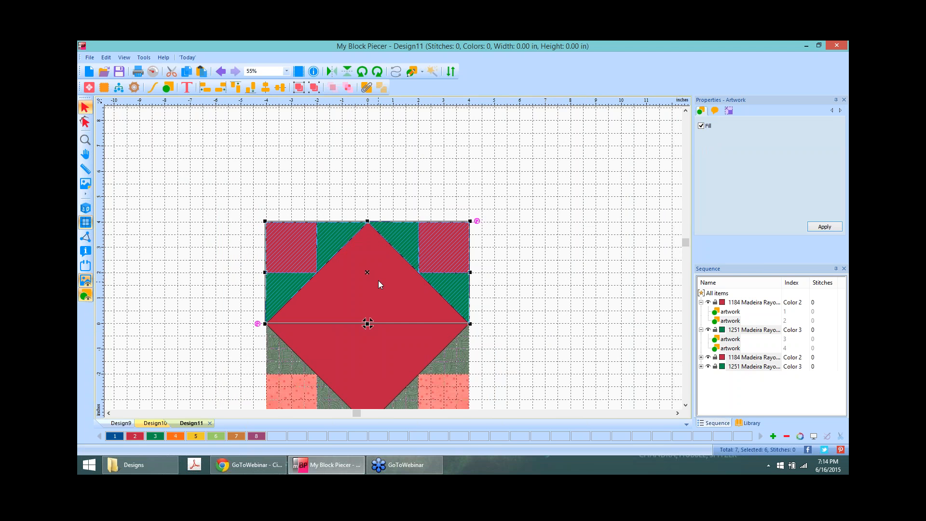
pyautogui.rightClick(378, 279)
pyautogui.click(404, 305)
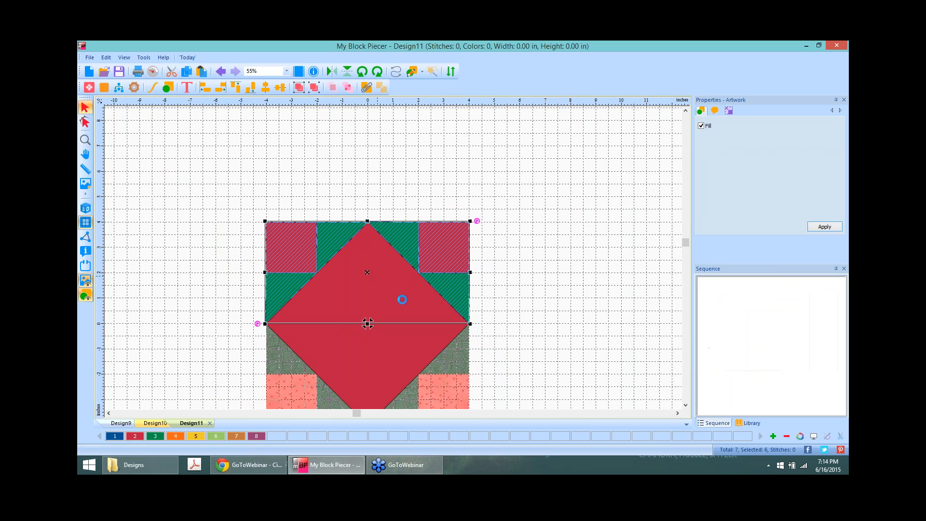
# Step: Rotate the pasted band 180° and drag it into the block's bottom half
pyautogui.click(686, 405)
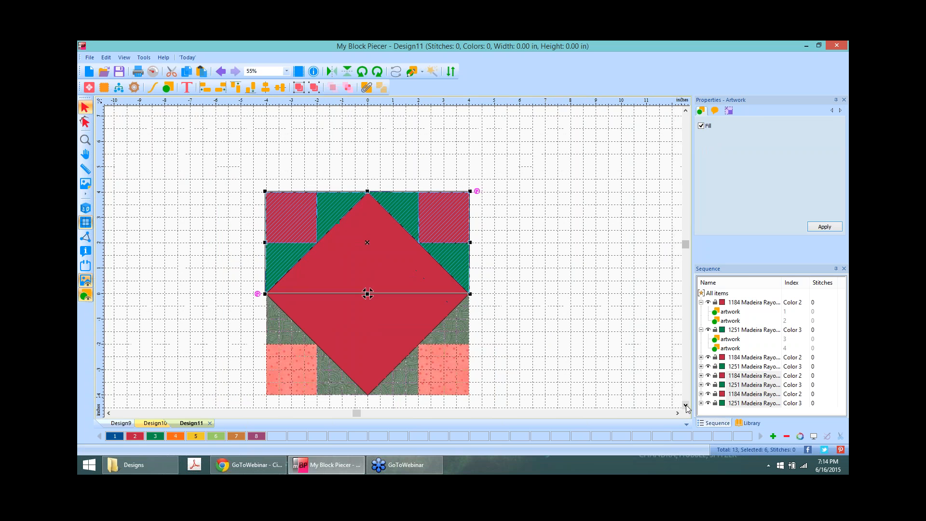
pyautogui.click(686, 405)
pyautogui.click(377, 71)
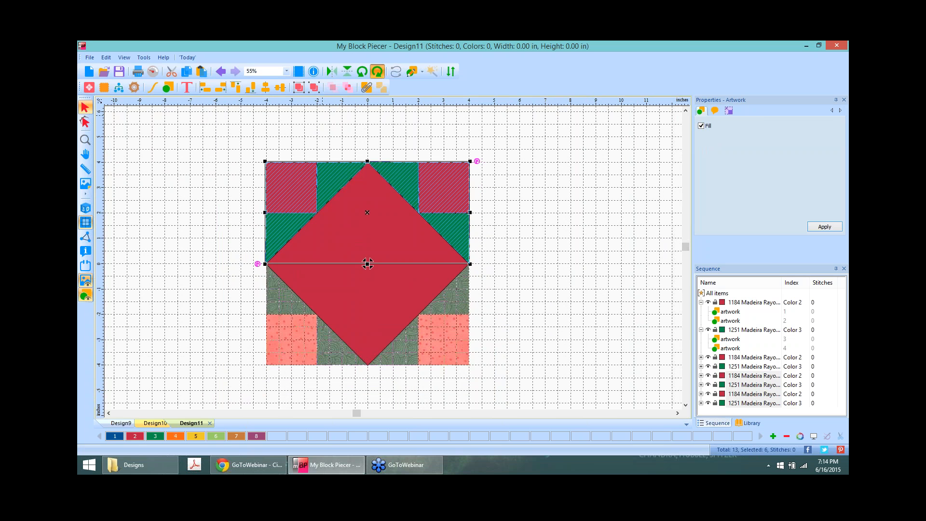
pyautogui.click(378, 72)
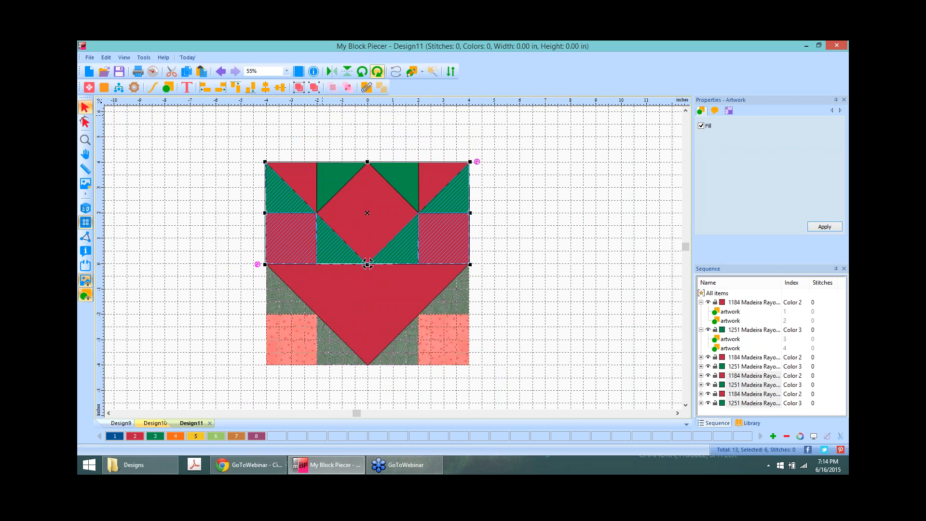
pyautogui.moveTo(370, 216); pyautogui.dragTo(371, 318)
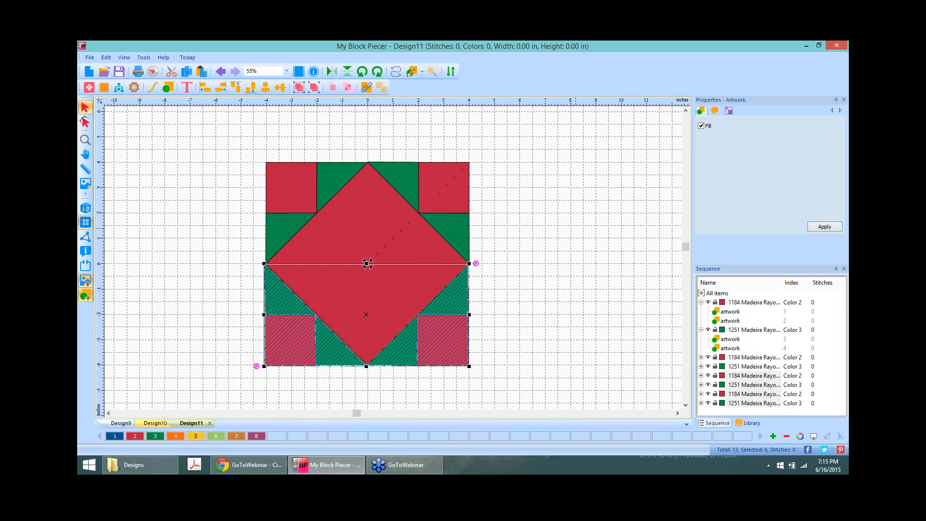
pyautogui.press('Escape')
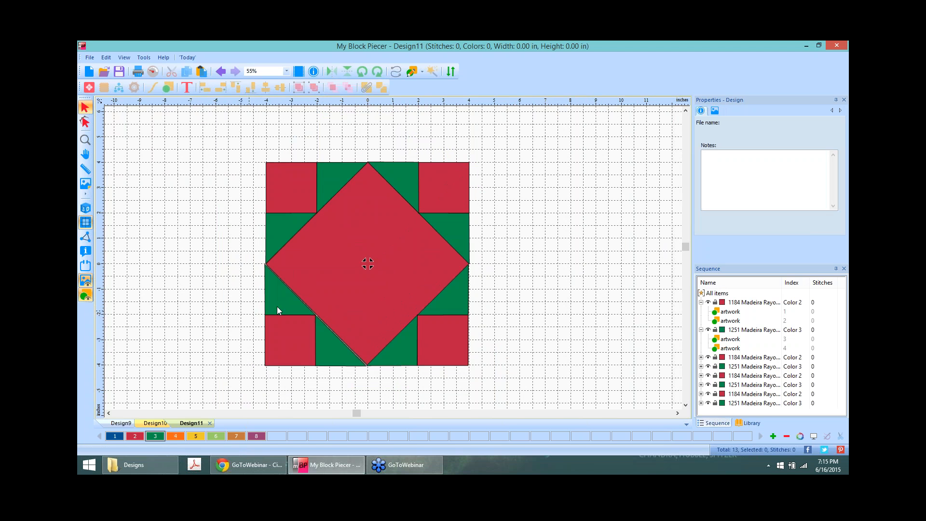
# Step: Align the left-half pieces and the right-half pieces along their edges
pyautogui.click(291, 340)
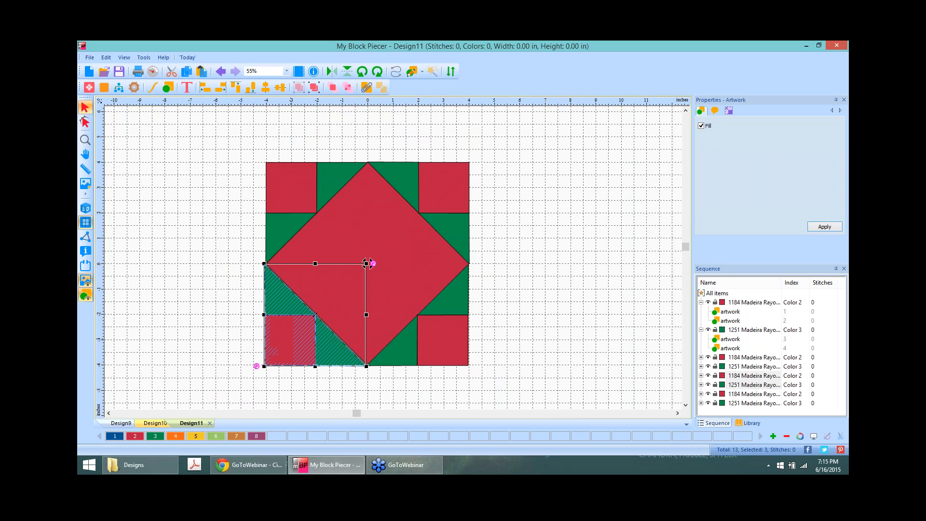
pyautogui.keyDown('shift'); pyautogui.click(284, 186); pyautogui.keyUp('shift')
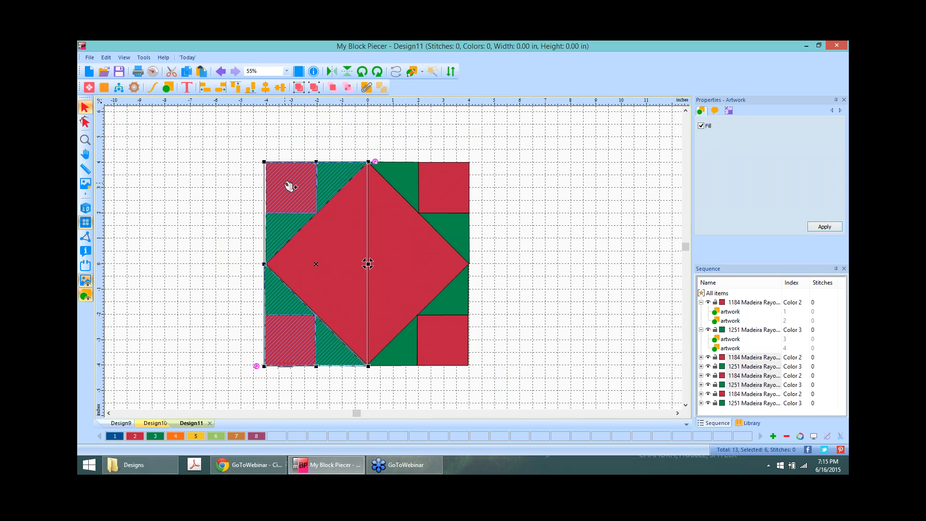
pyautogui.click(222, 90)
pyautogui.click(525, 208)
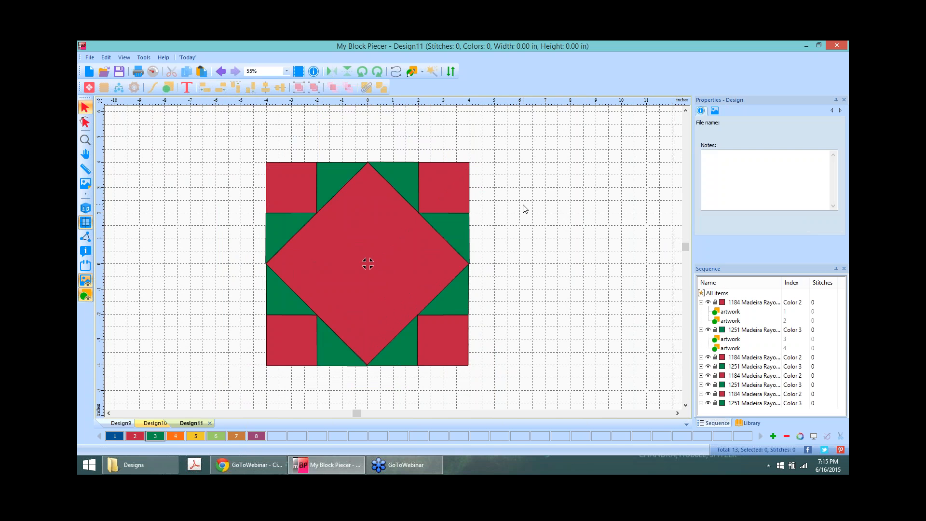
pyautogui.click(451, 178)
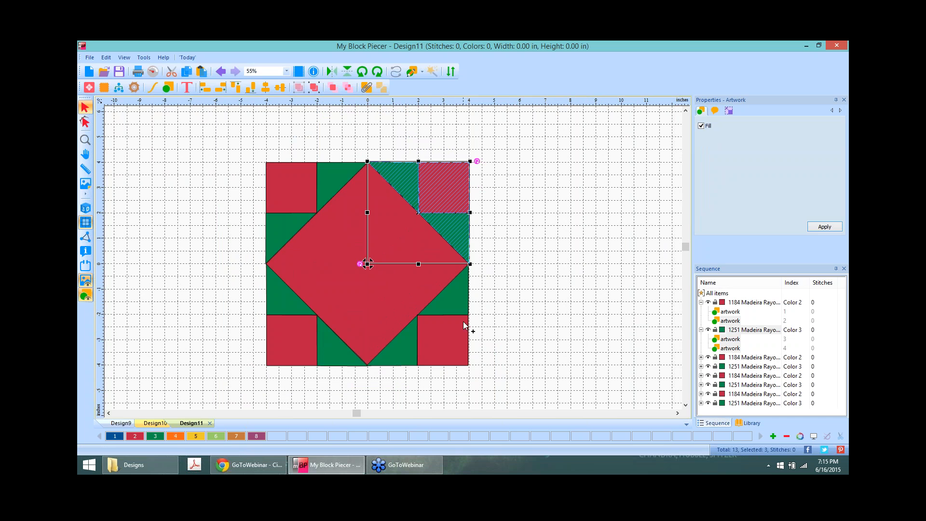
pyautogui.click(206, 87)
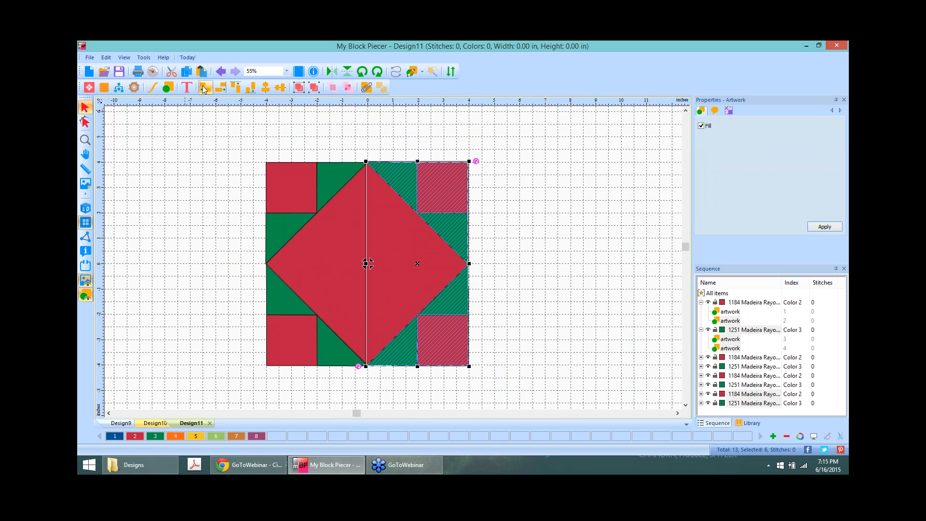
pyautogui.click(565, 256)
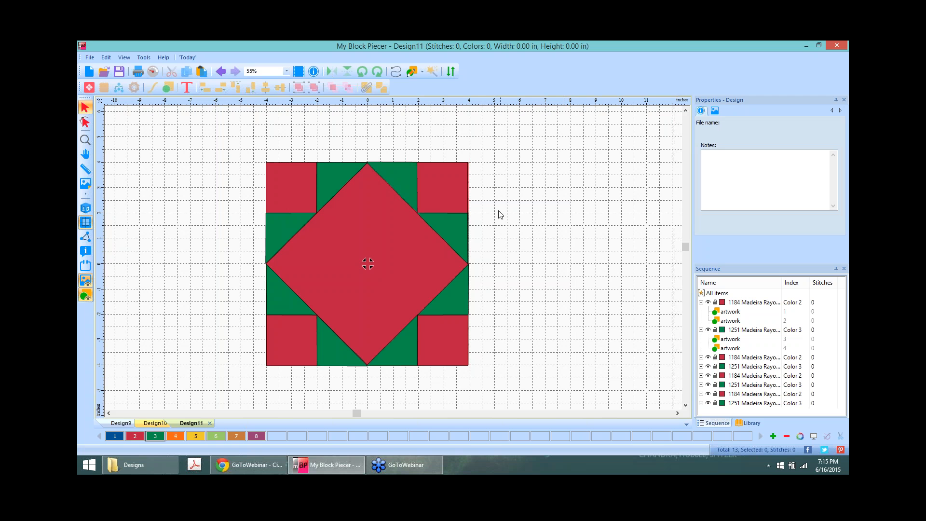
# Step: Nudge the top-right red square and triangles right, then select the whole block
pyautogui.click(449, 187)
pyautogui.press('Right')
pyautogui.press('Right')
pyautogui.press('Right')
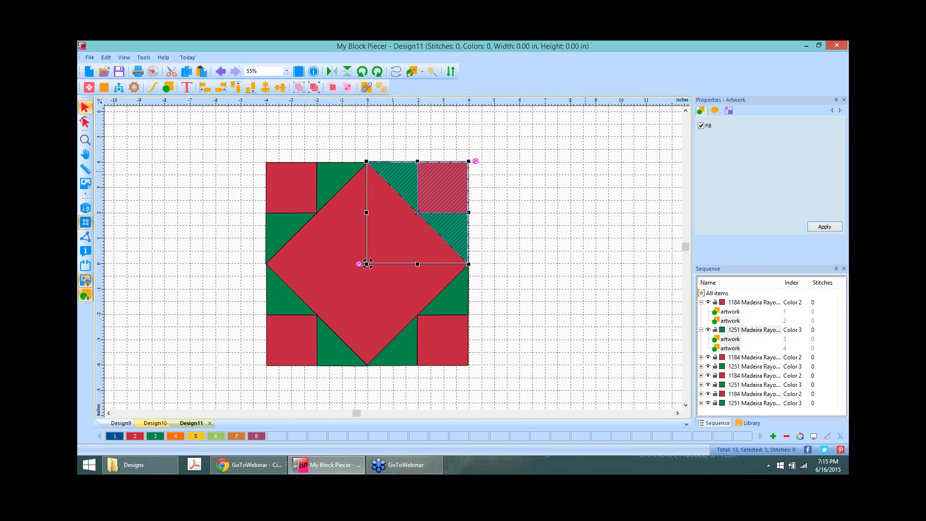
pyautogui.click(553, 191)
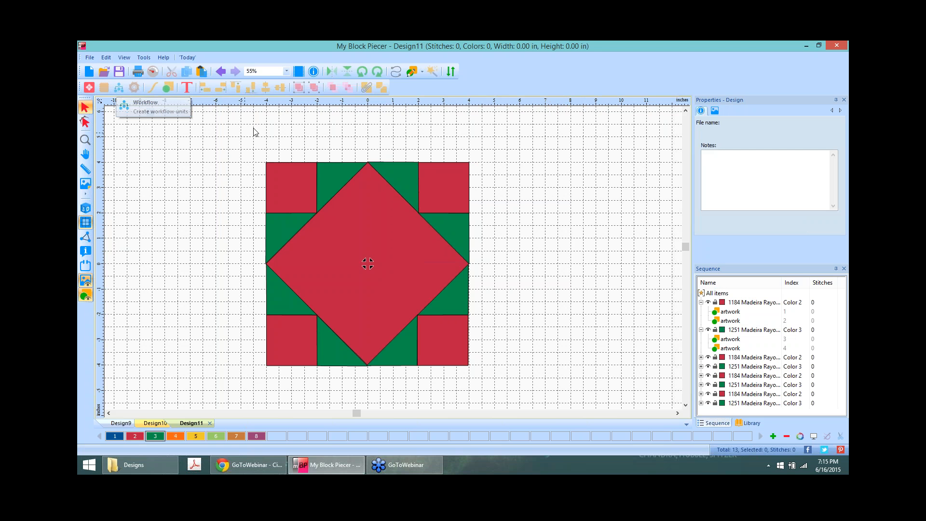
pyautogui.moveTo(249, 137); pyautogui.dragTo(511, 393)
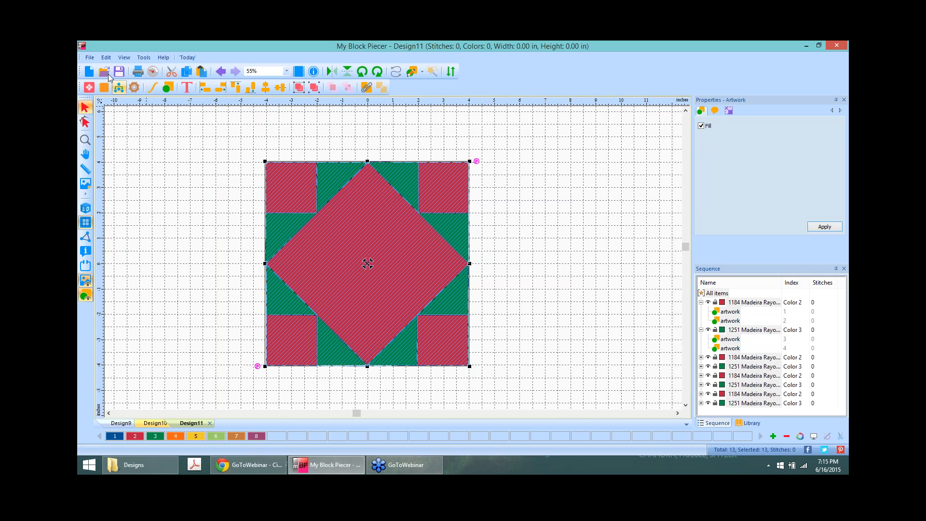
# Step: Open a new Design12 and load ezlc.JPG from the Images folder as the backdrop
pyautogui.click(90, 71)
pyautogui.click(85, 184)
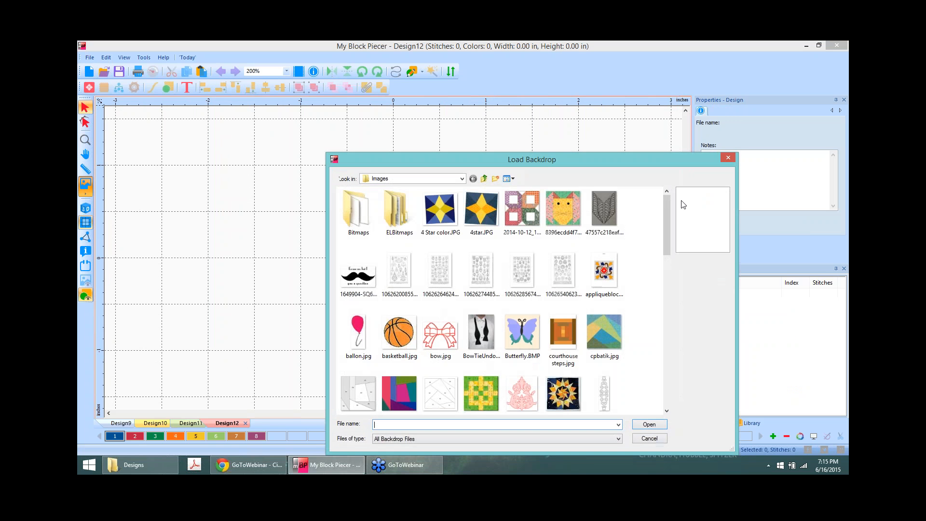
pyautogui.moveTo(666, 200); pyautogui.dragTo(666, 222)
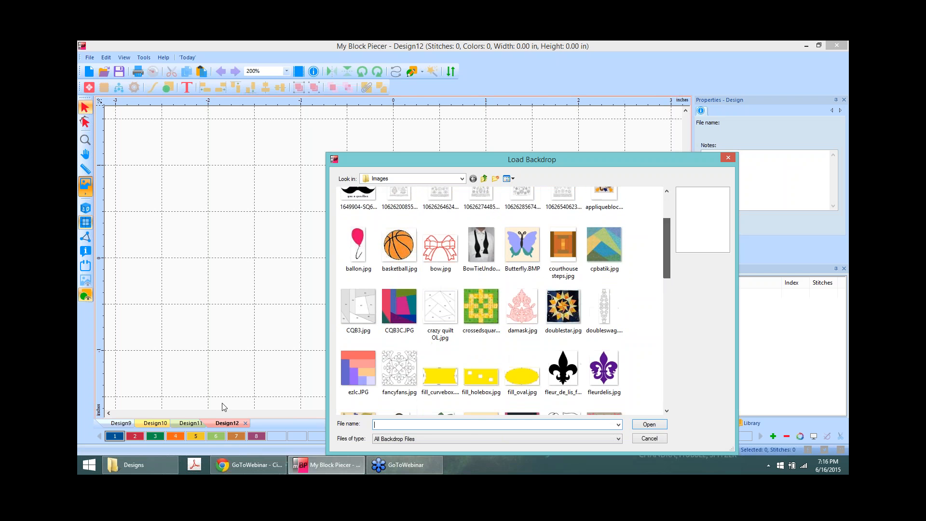
pyautogui.click(358, 369)
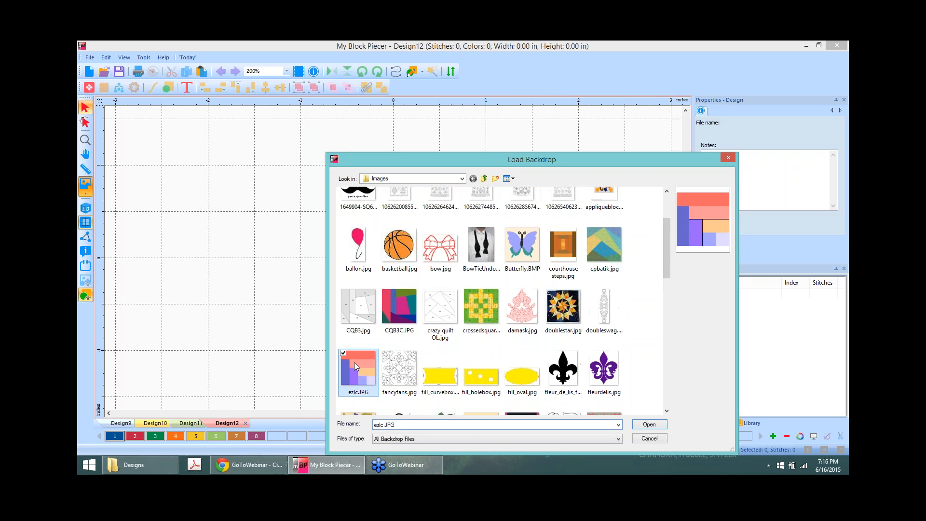
pyautogui.click(650, 424)
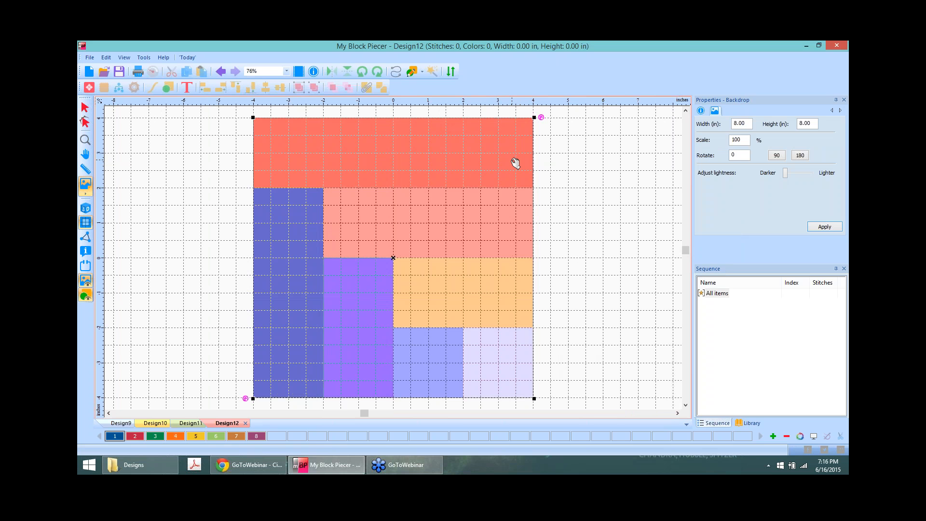
# Step: Resize the ezlC.JPG backdrop to 6.50 inches wide and zoom the canvas to fit the block
pyautogui.moveTo(748, 124); pyautogui.dragTo(708, 126)
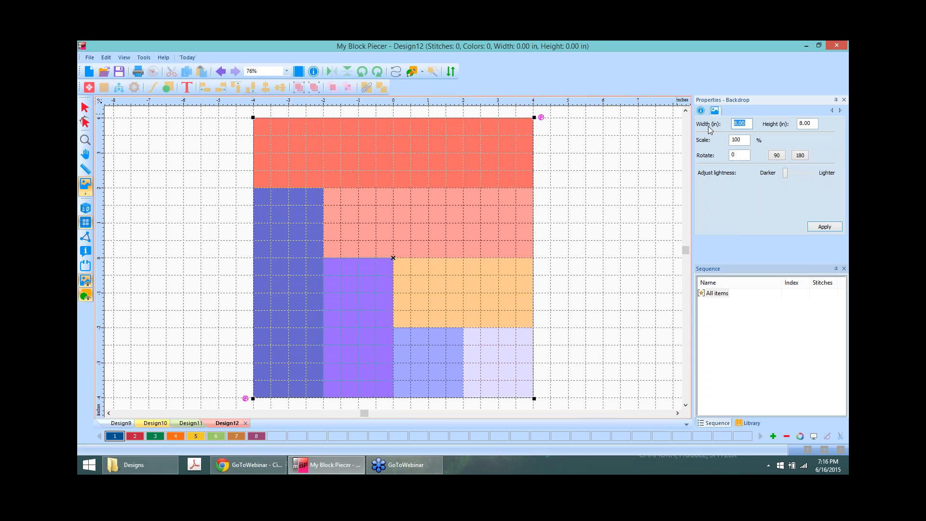
pyautogui.write('6.5')
pyautogui.click(824, 227)
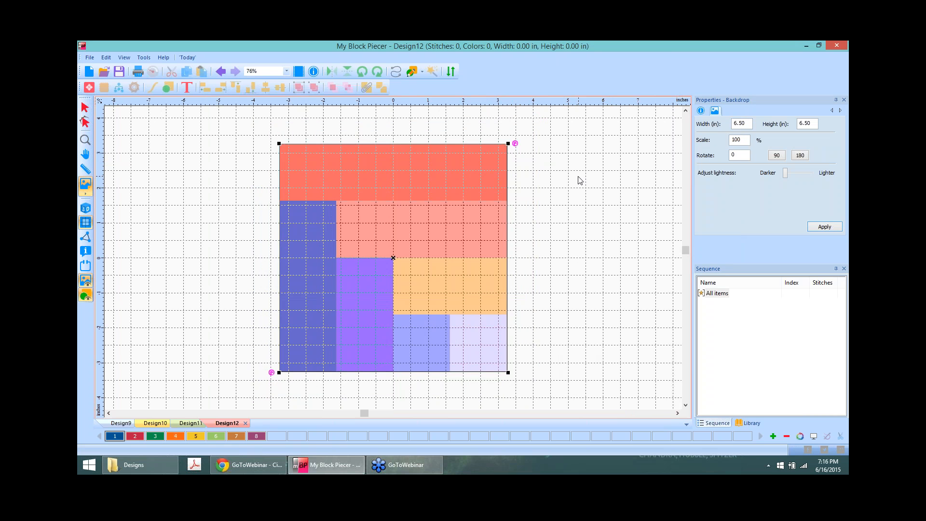
pyautogui.scroll(1, 427, 182)
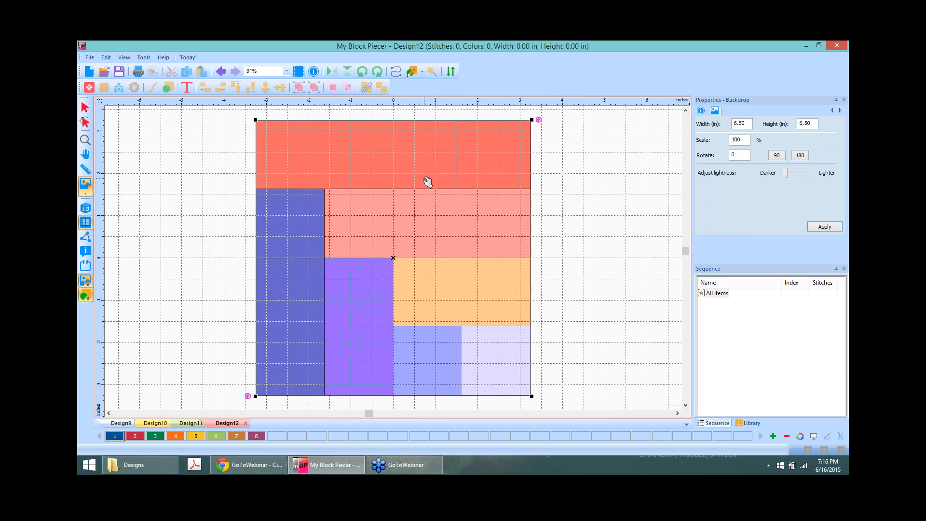
pyautogui.scroll(1, 427, 182)
pyautogui.scroll(-2, 572, 168)
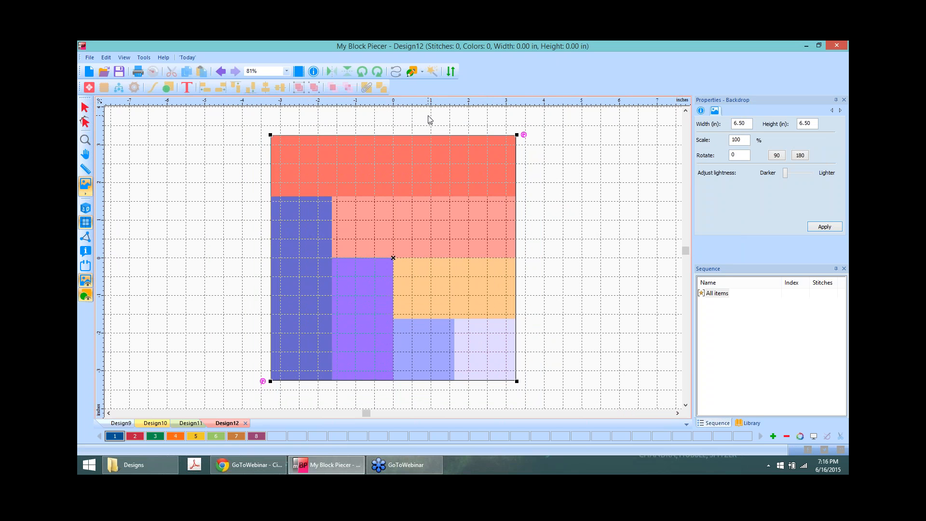
# Step: Wand-fill the blue strip dark blue, the top salmon strip red and the purple patch green
pyautogui.click(413, 73)
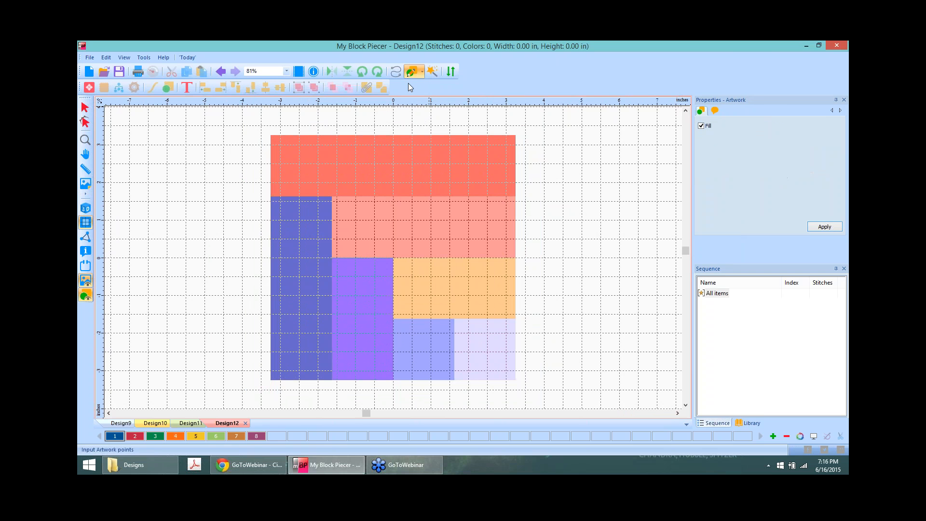
pyautogui.click(433, 72)
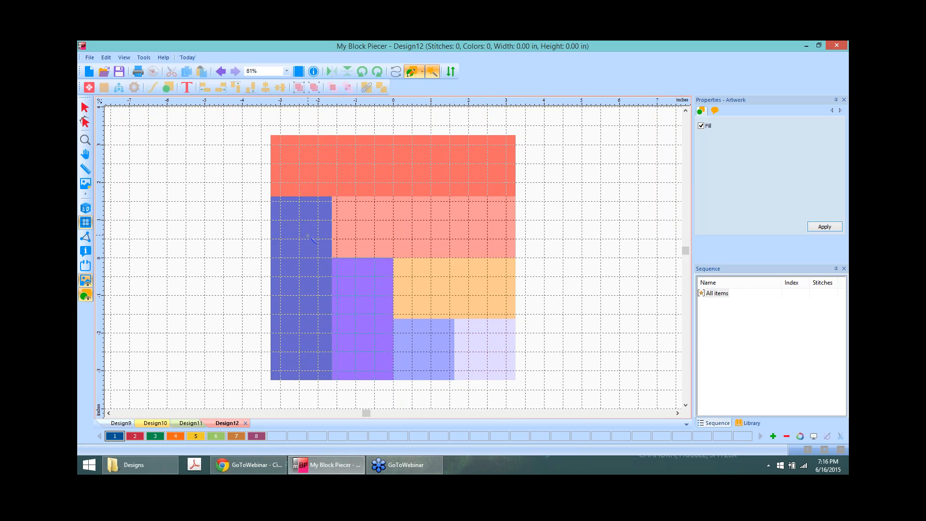
pyautogui.click(307, 229)
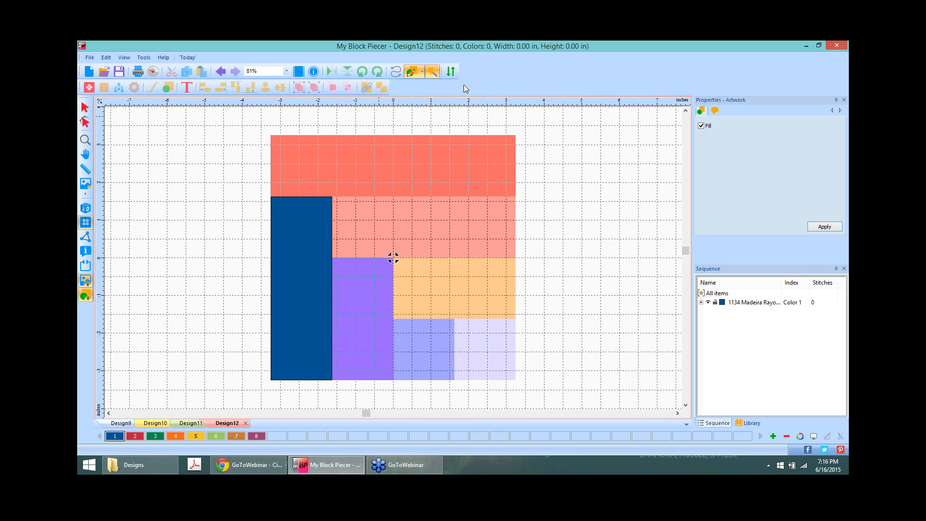
pyautogui.click(135, 436)
pyautogui.click(385, 152)
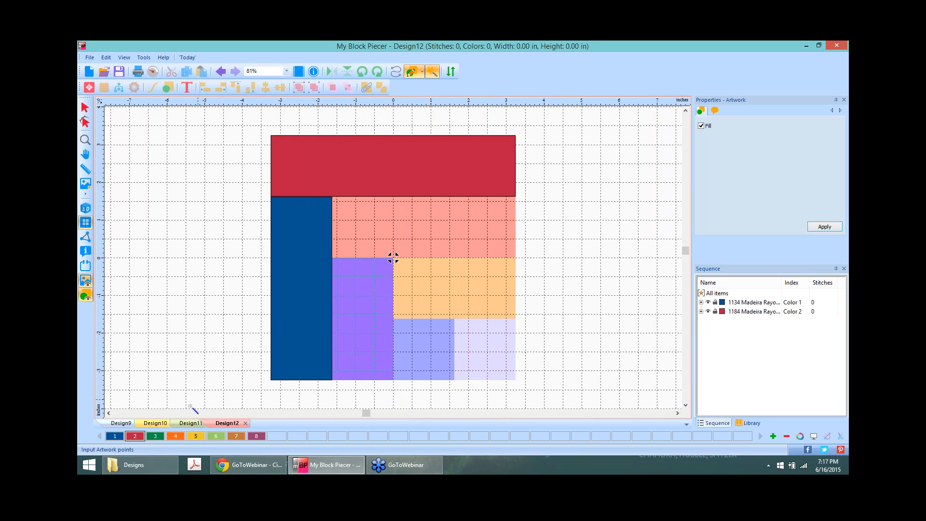
pyautogui.click(155, 437)
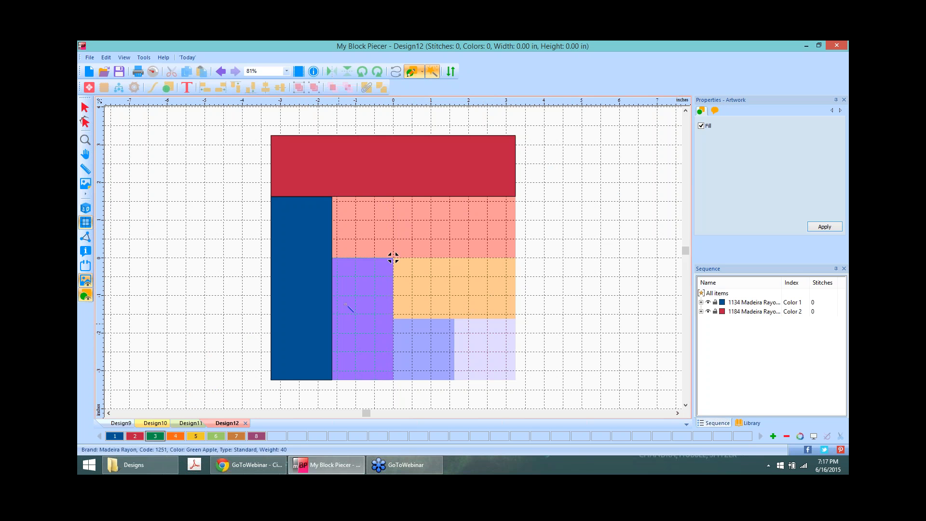
pyautogui.click(342, 298)
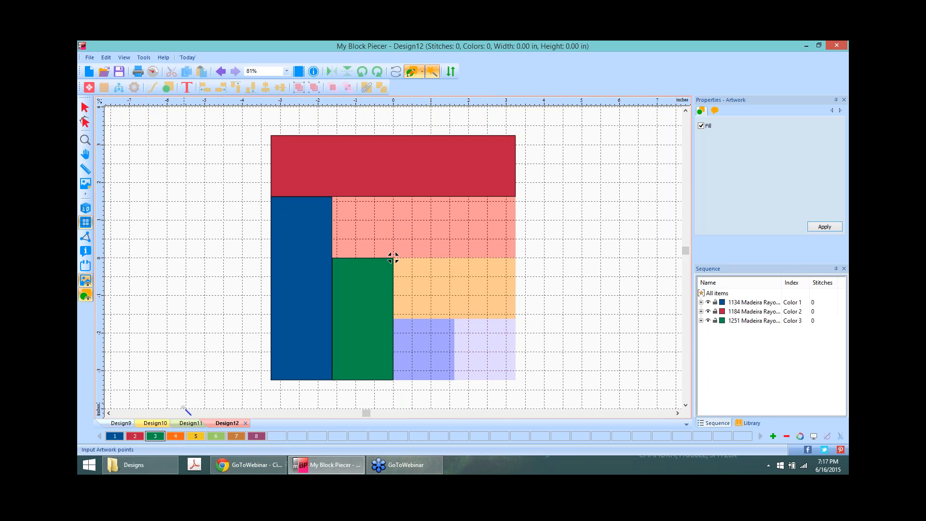
# Step: Fill the salmon, peach, remaining and lavender patches orange, yellow, light green and brown, then deselect
pyautogui.click(175, 437)
pyautogui.click(394, 255)
pyautogui.click(198, 436)
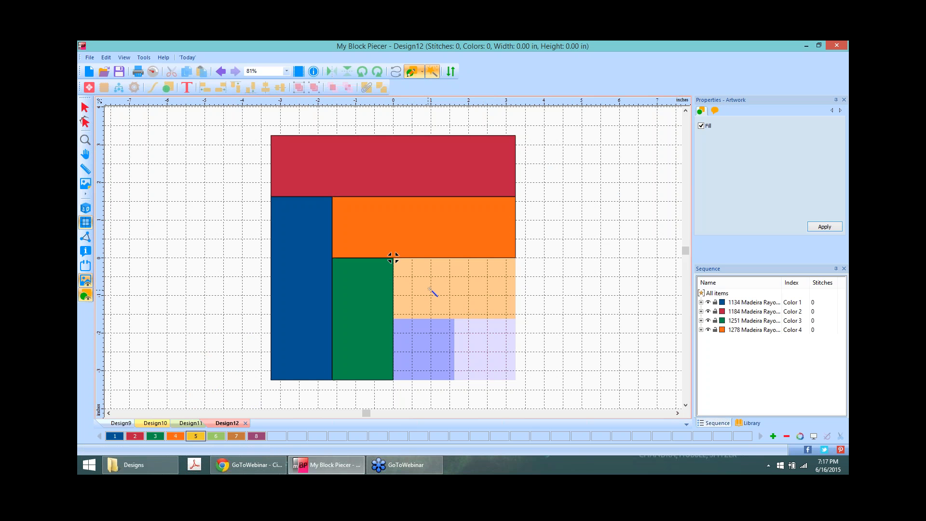
pyautogui.click(393, 258)
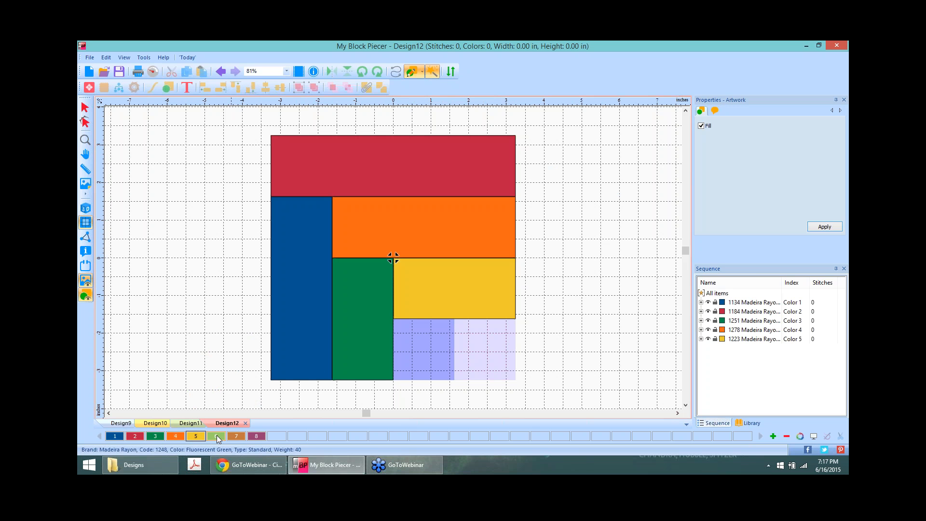
pyautogui.click(416, 338)
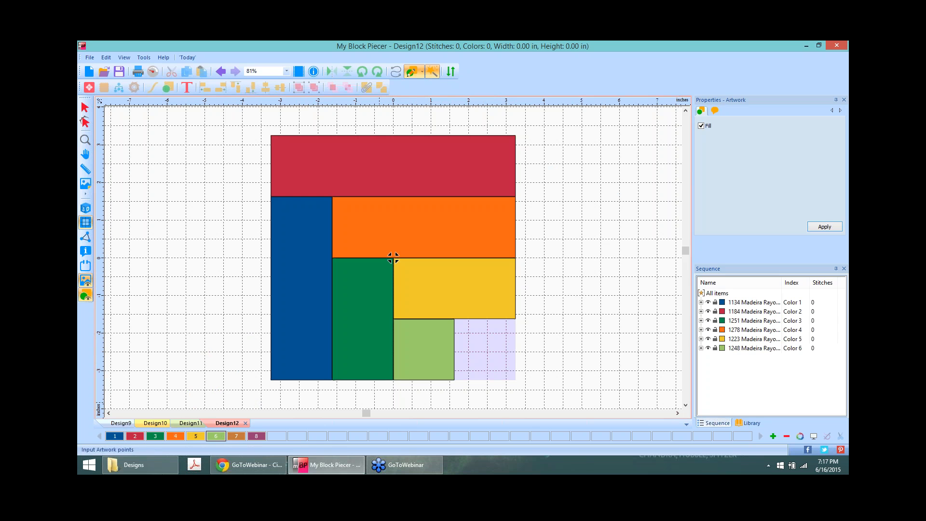
pyautogui.click(236, 437)
pyautogui.click(491, 348)
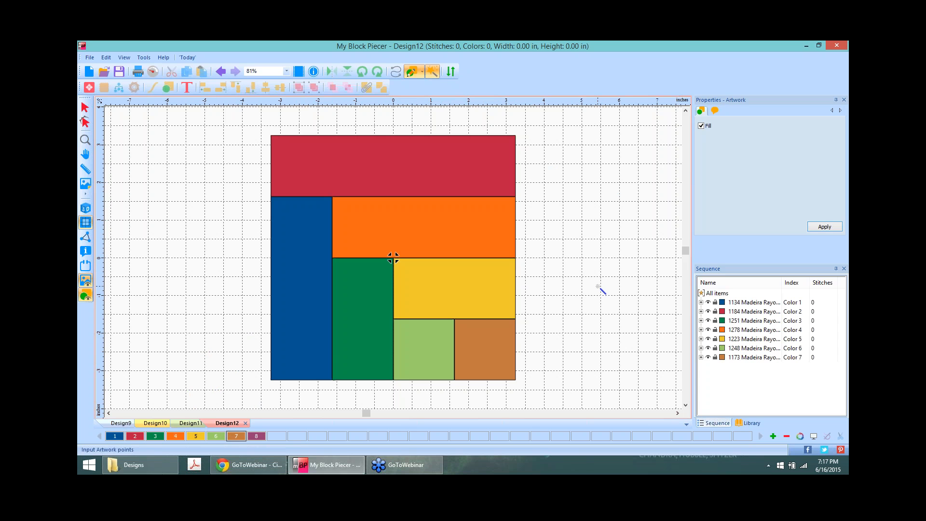
pyautogui.click(84, 108)
pyautogui.click(637, 214)
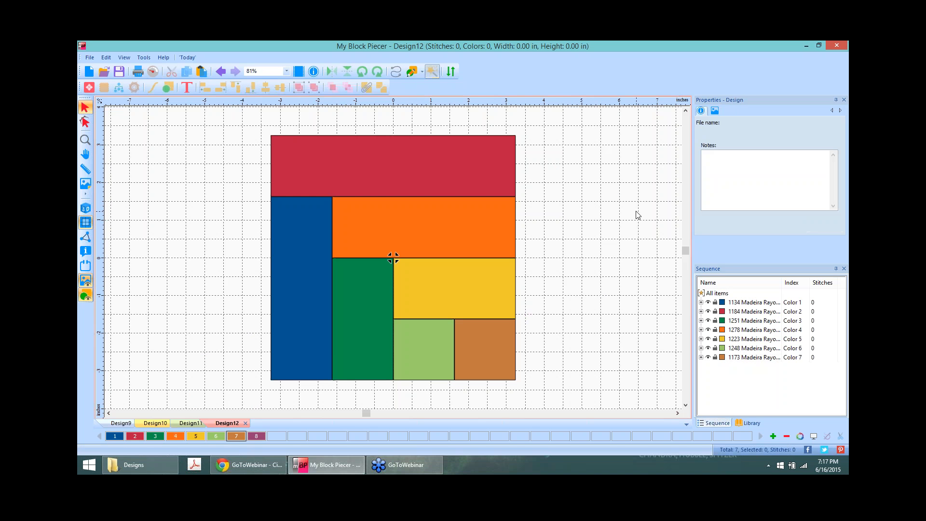
# Step: Select all seven patches and sort their piece numbers into sewing order in the Workflow
pyautogui.moveTo(250, 116)
pyautogui.mouseDown()
pyautogui.moveTo(283, 169)
pyautogui.moveTo(563, 474)
pyautogui.moveTo(544, 400)
pyautogui.mouseUp()
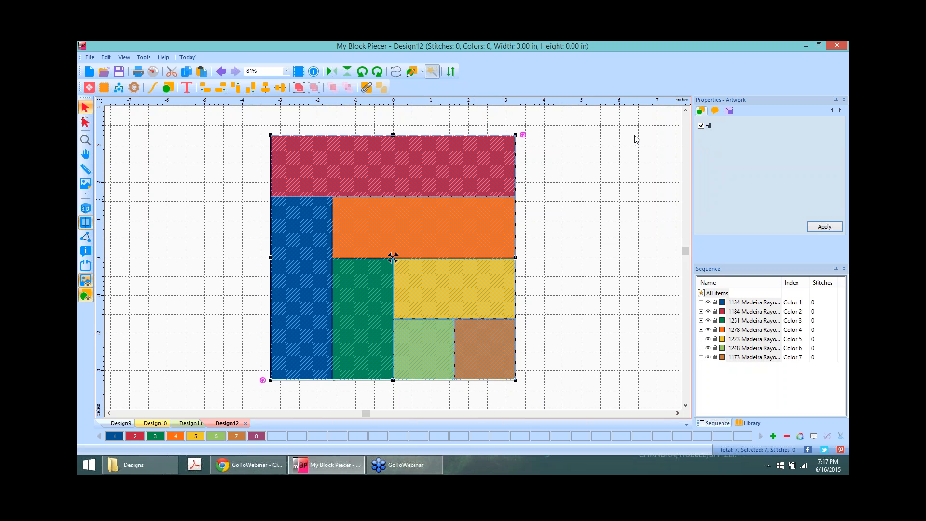
pyautogui.click(119, 87)
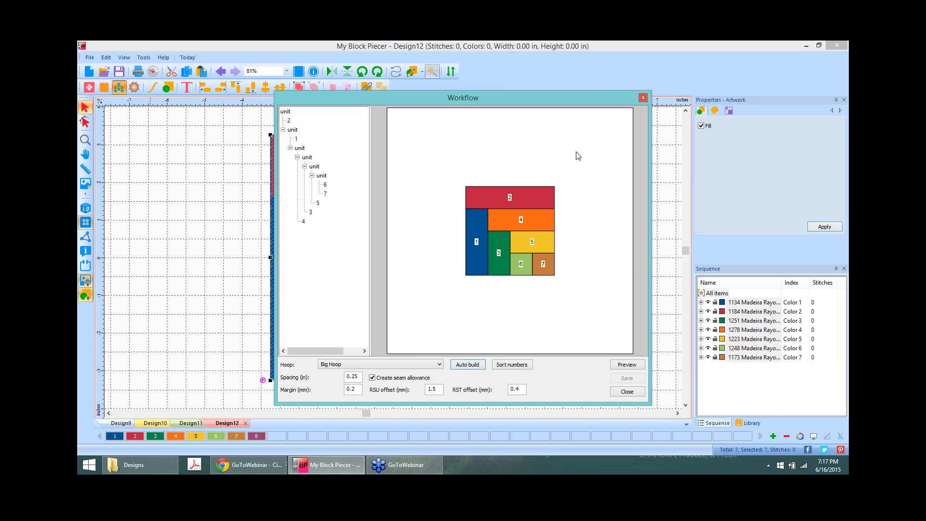
pyautogui.click(513, 365)
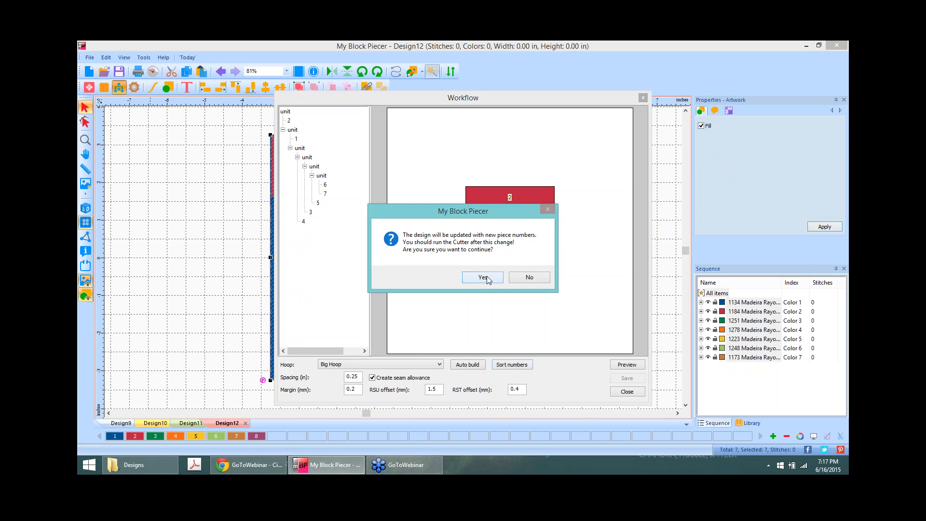
pyautogui.click(483, 278)
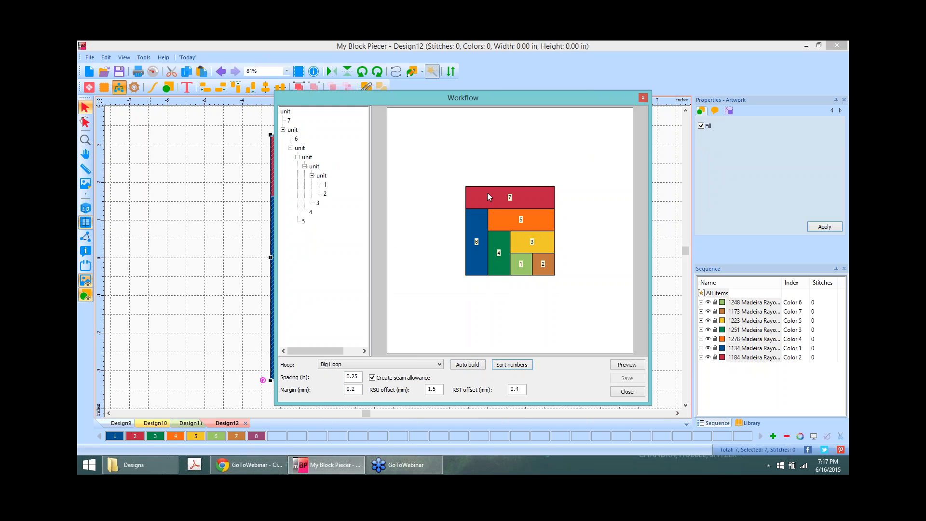
# Step: Preview the seven foundation pieces with seam allowances, then close the Workflow window
pyautogui.click(626, 365)
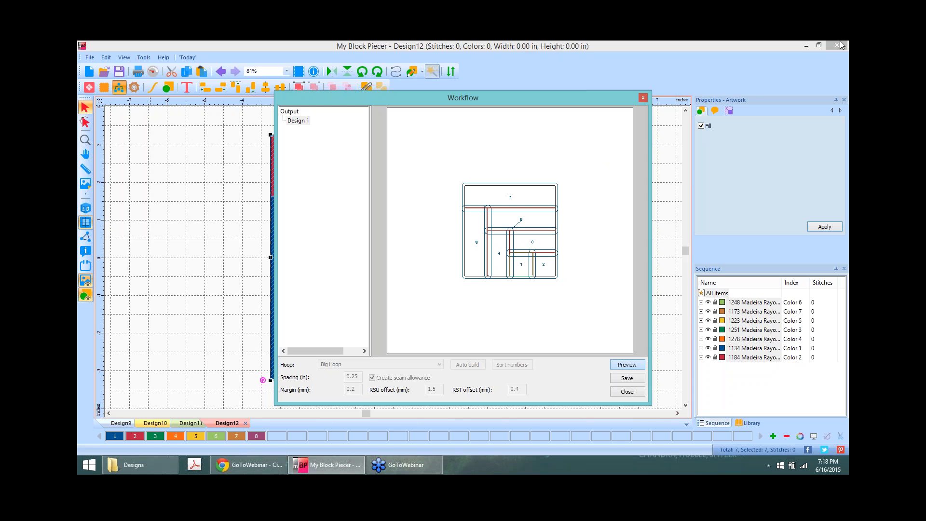
pyautogui.click(644, 99)
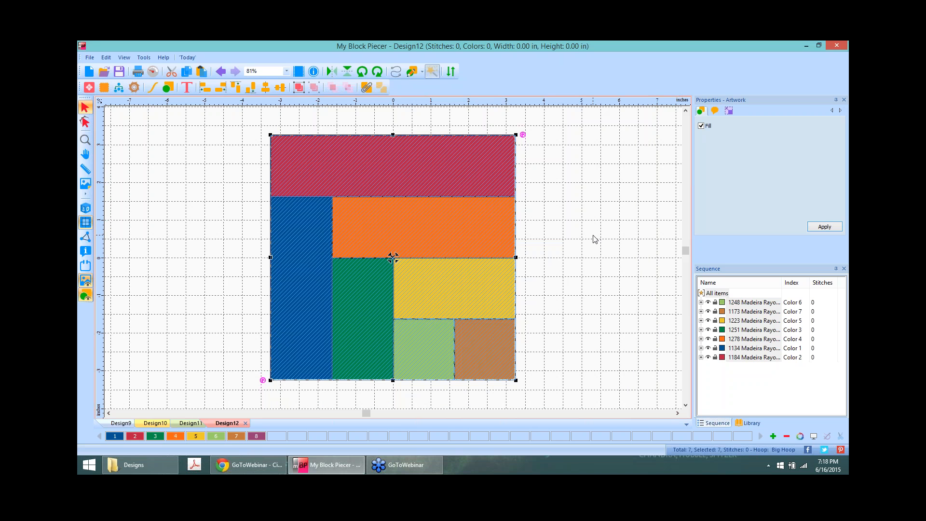
# Step: Enable Snap to grid on the Grid page of Tools > General Options
pyautogui.click(595, 238)
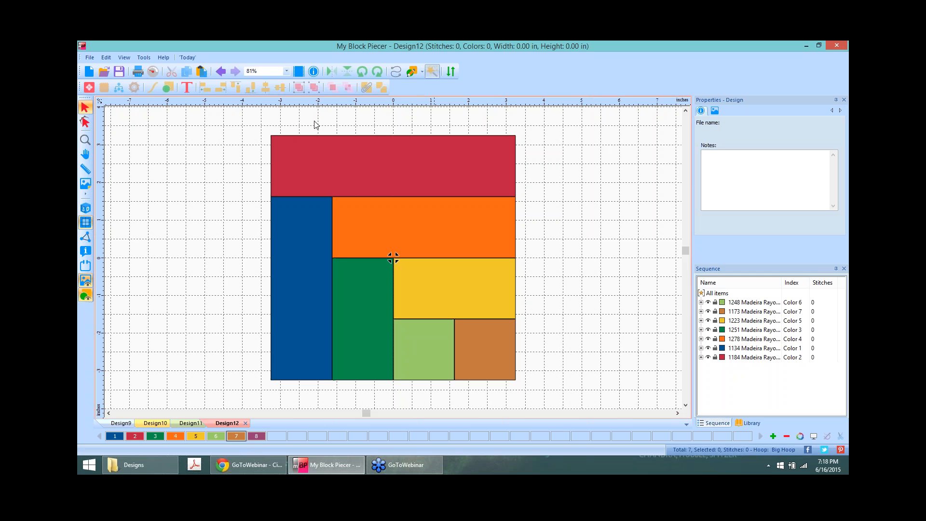
pyautogui.click(143, 57)
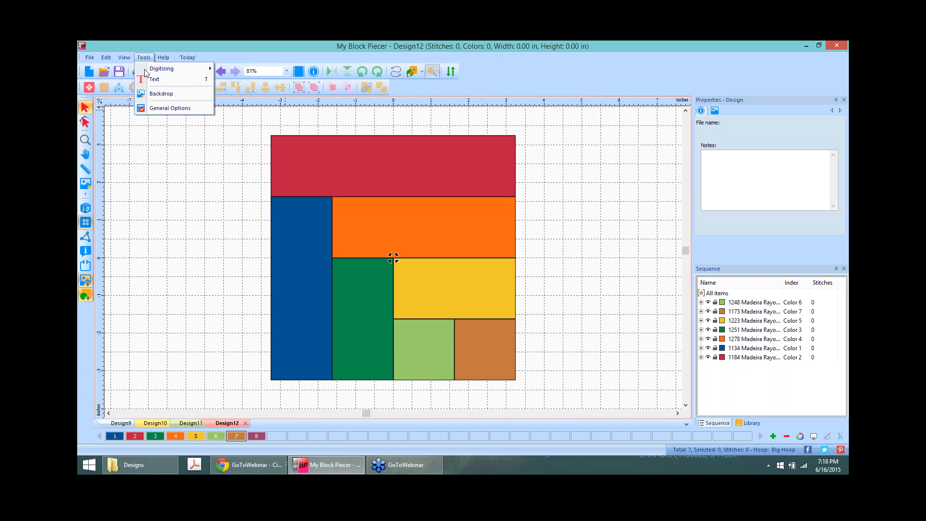
pyautogui.click(152, 108)
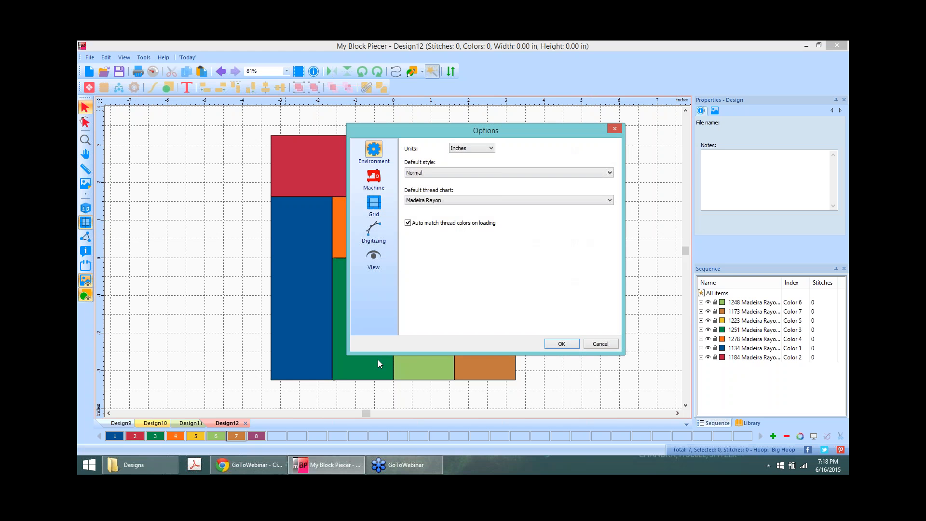
pyautogui.click(374, 230)
pyautogui.click(374, 154)
pyautogui.click(374, 203)
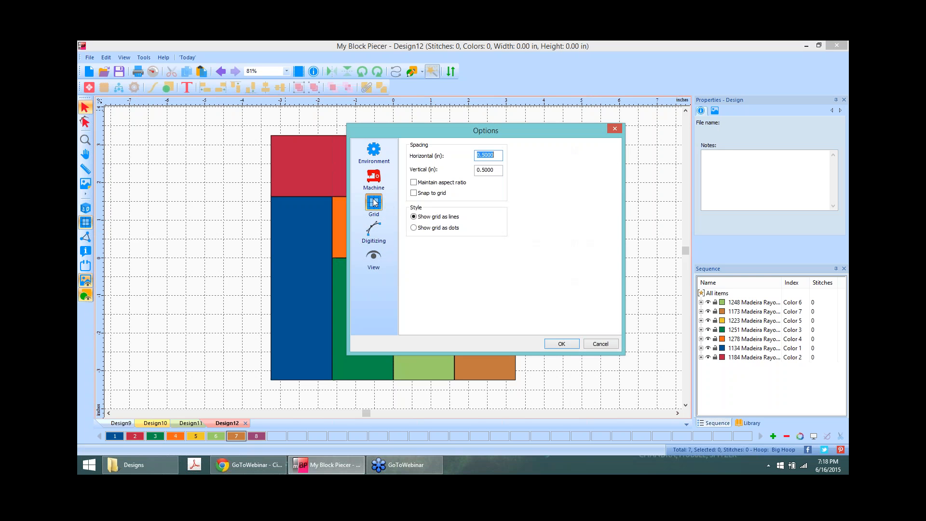
pyautogui.click(414, 193)
pyautogui.click(568, 346)
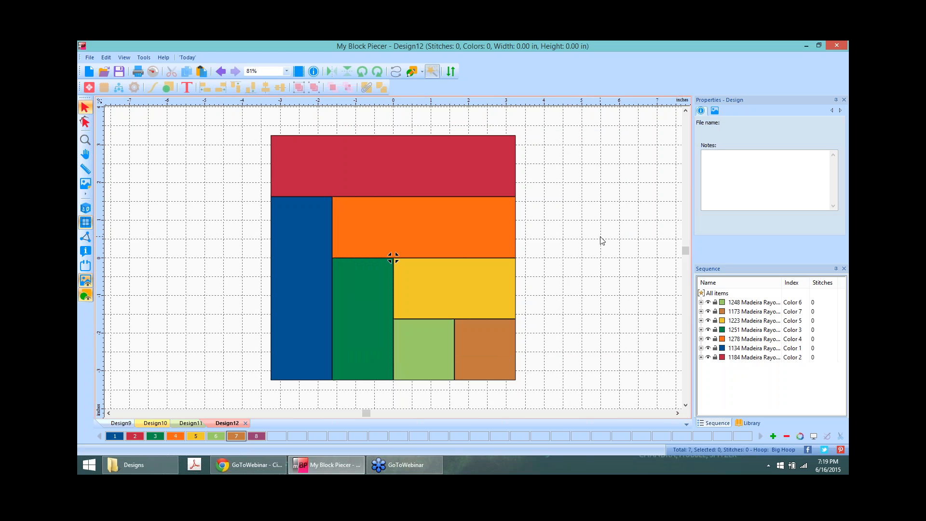
# Step: Set the grid's horizontal and vertical spacing to 2 inches in Grid Settings
pyautogui.rightClick(561, 103)
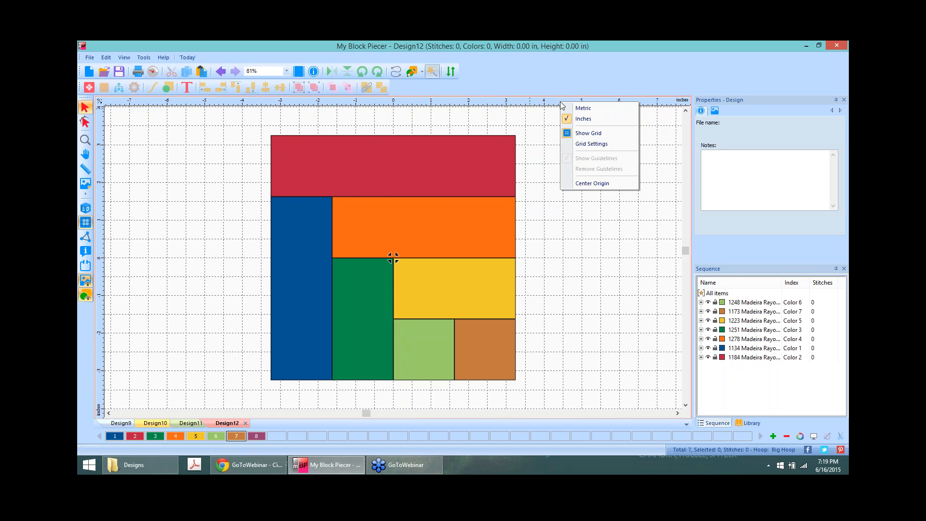
pyautogui.click(594, 145)
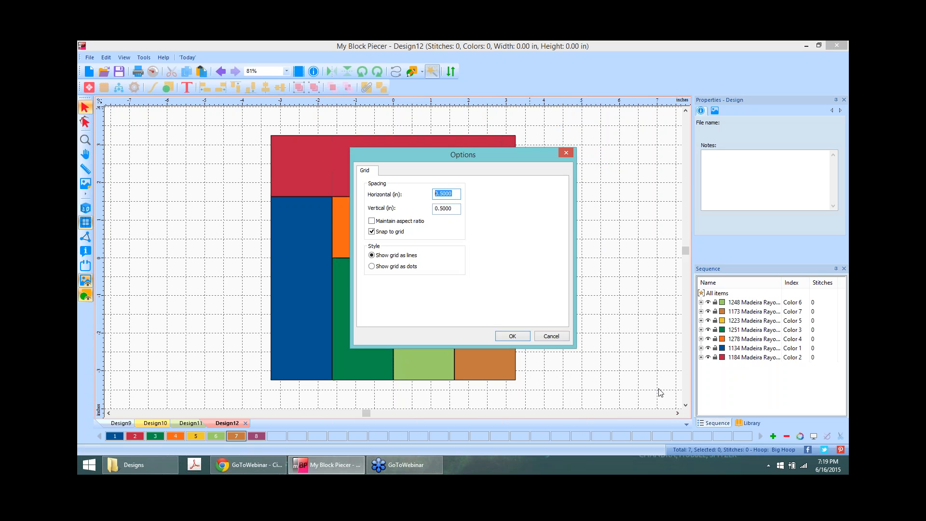
pyautogui.write('2')
pyautogui.press('Tab')
pyautogui.write('2')
pyautogui.click(512, 336)
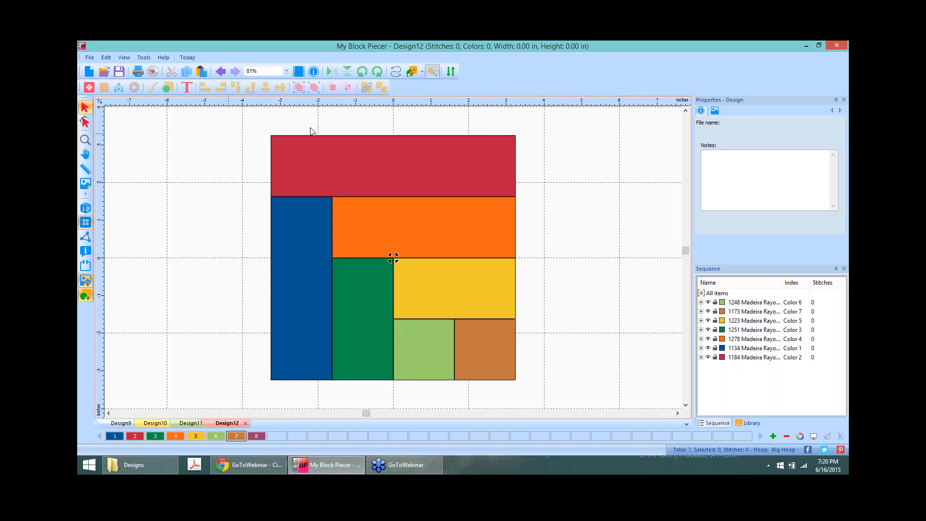
pyautogui.scroll(-2, 611, 186)
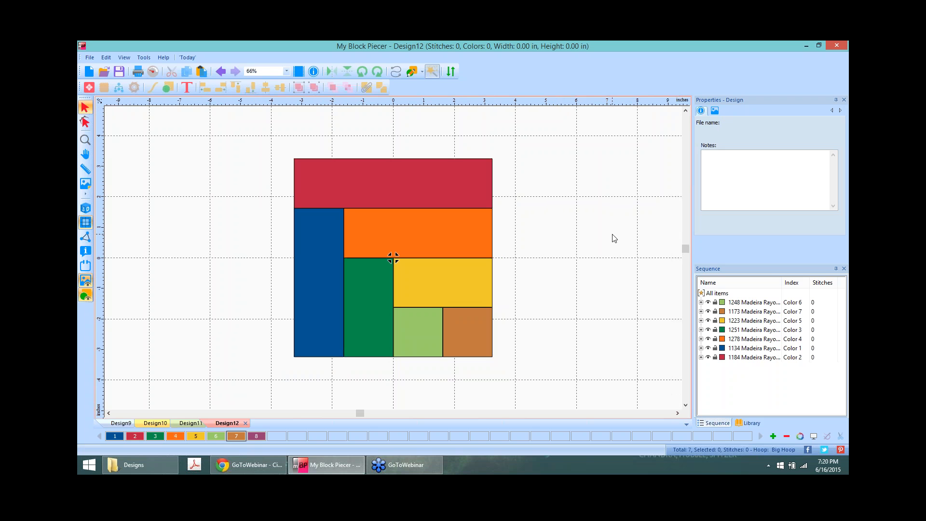
# Step: Create a new design and load hunterstar.jpg as its backdrop
pyautogui.click(89, 72)
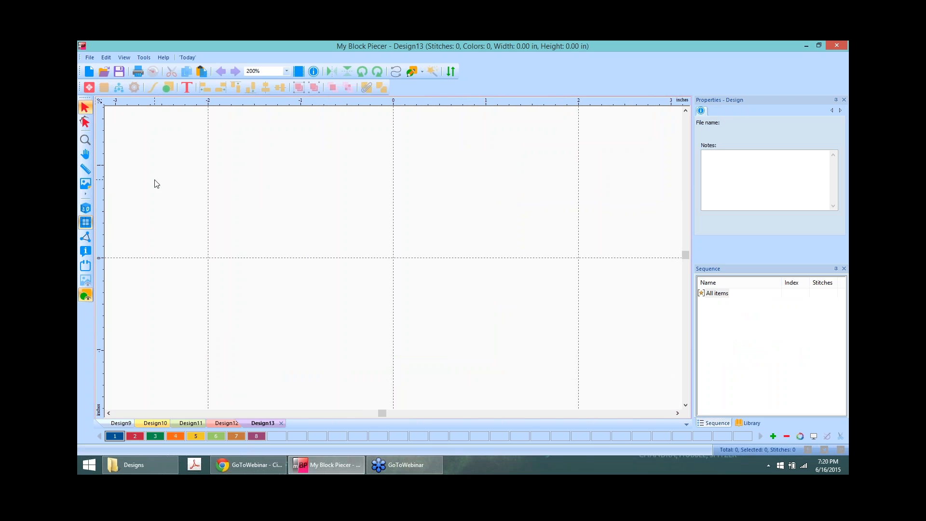
pyautogui.click(85, 183)
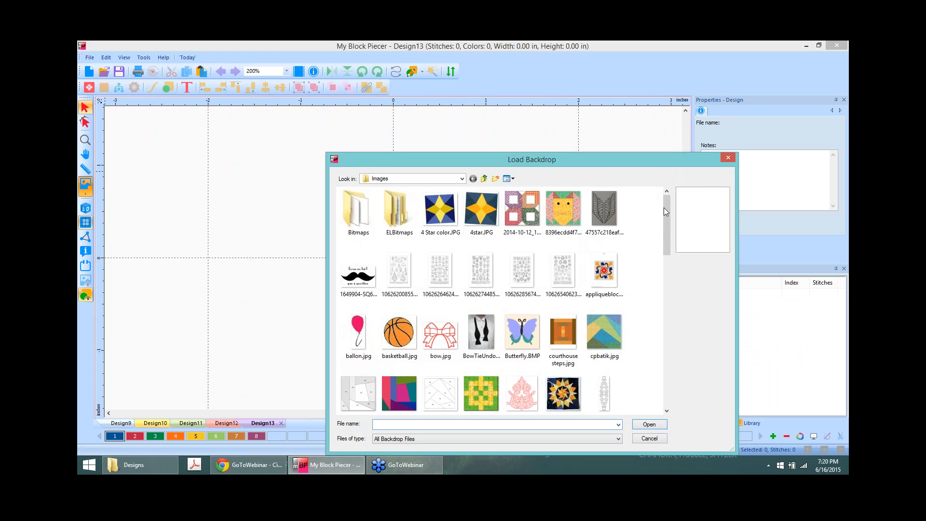
pyautogui.moveTo(668, 203); pyautogui.dragTo(664, 279)
pyautogui.click(400, 294)
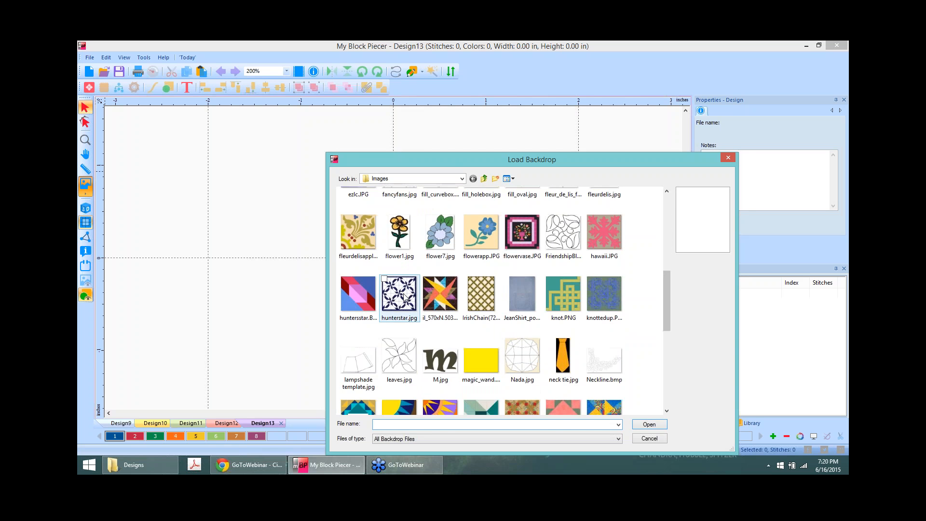
pyautogui.click(649, 425)
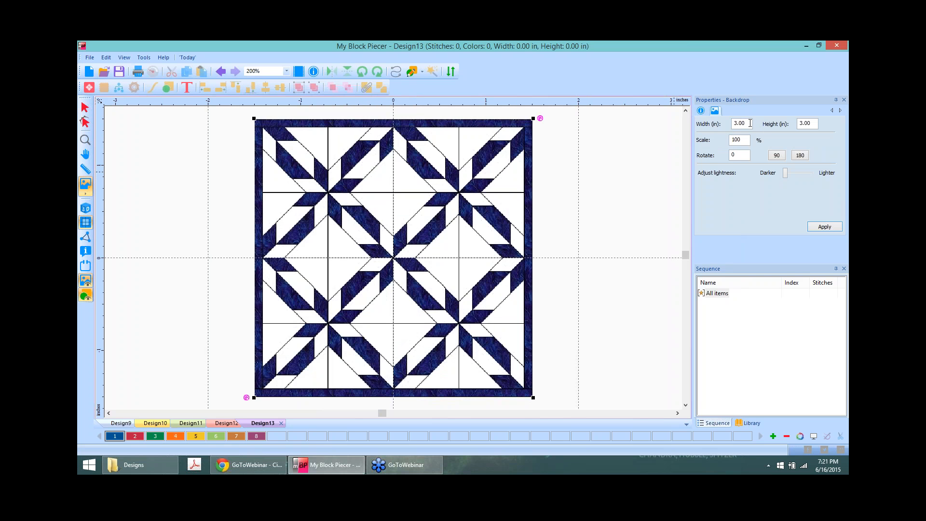
# Step: Resize the hunterstar backdrop to 8 inches wide, nudge it upward, and start another new design
pyautogui.moveTo(750, 124); pyautogui.dragTo(707, 128)
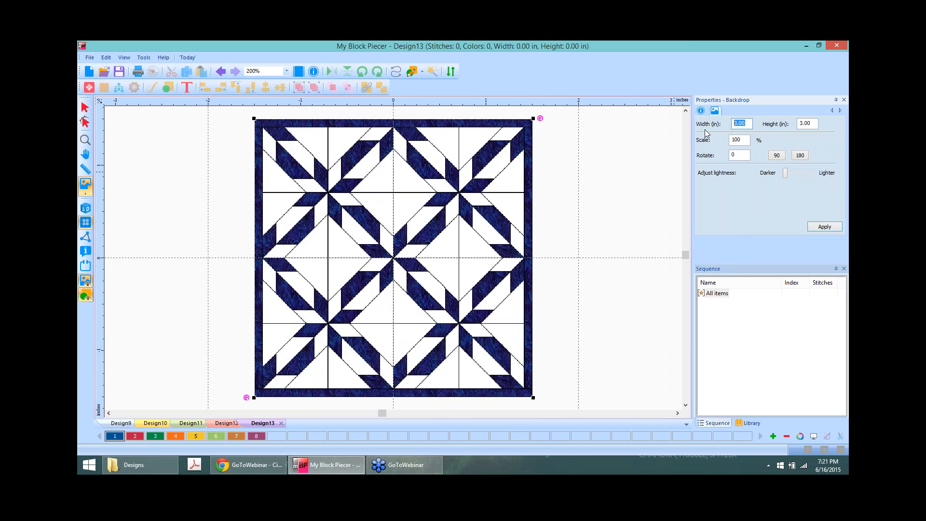
pyautogui.write('8')
pyautogui.click(823, 227)
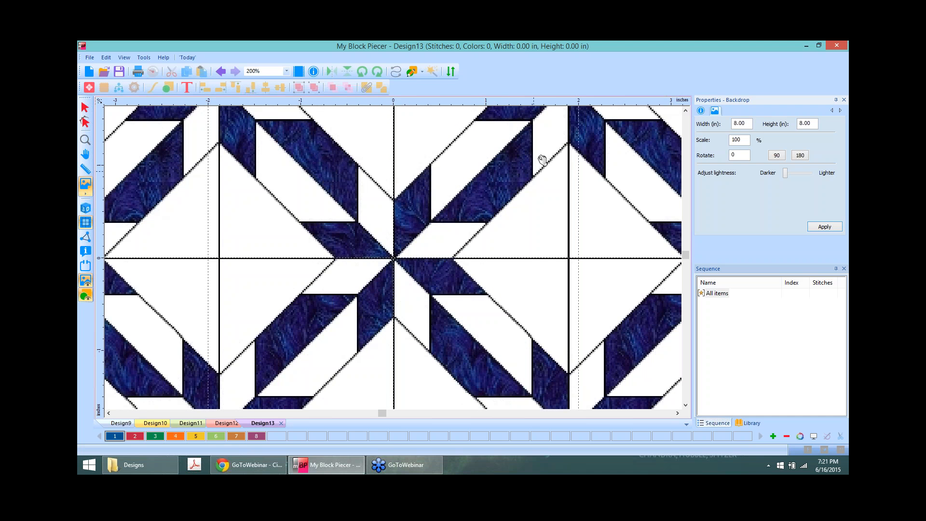
pyautogui.click(443, 197)
pyautogui.click(208, 183)
pyautogui.moveTo(208, 185); pyautogui.dragTo(208, 184)
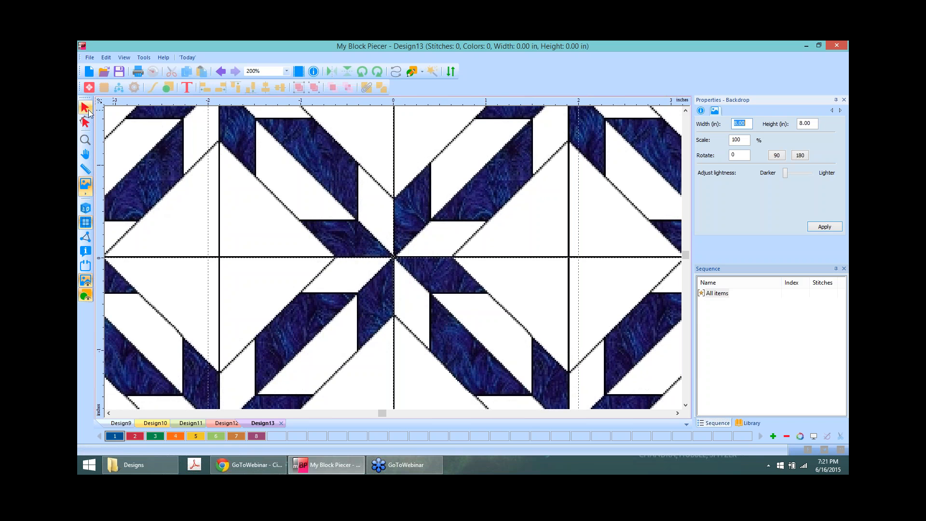
pyautogui.click(89, 71)
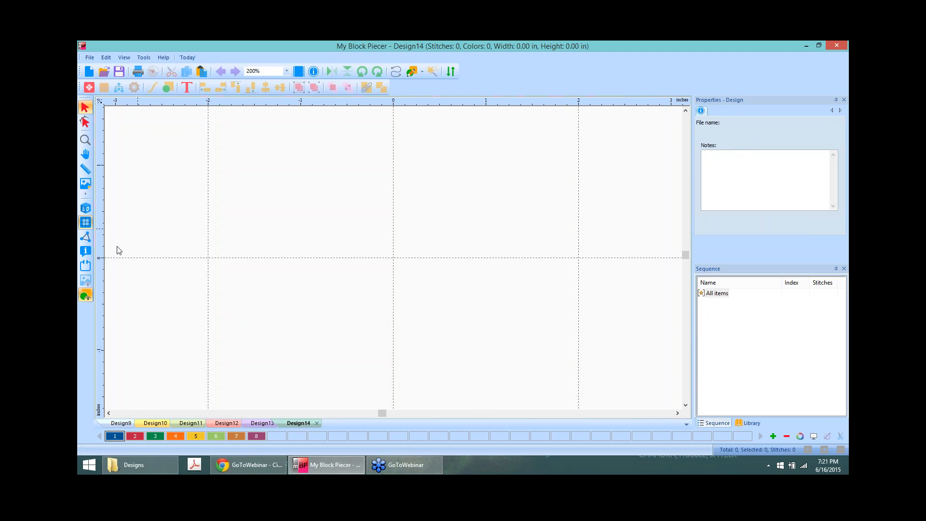
# Step: Load hunterstar.BMP as the backdrop of Design14
pyautogui.click(86, 185)
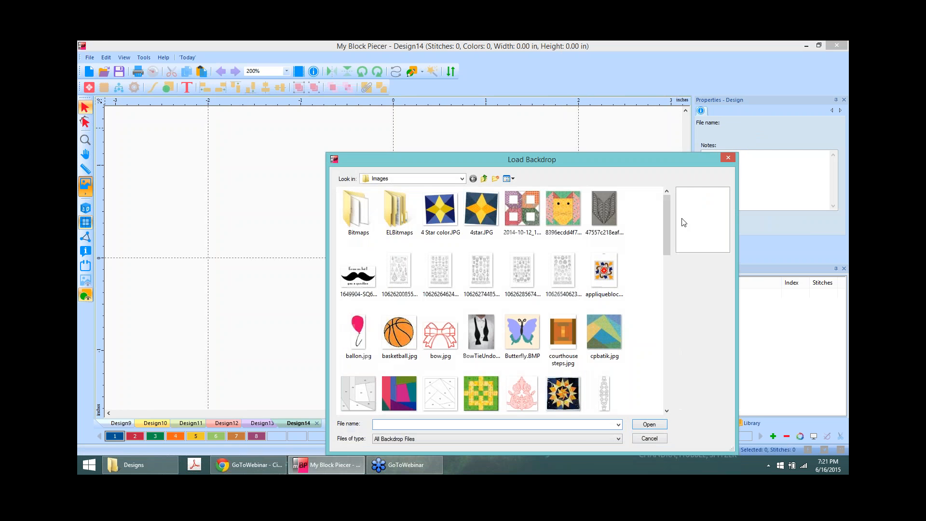
pyautogui.moveTo(667, 205); pyautogui.dragTo(665, 294)
pyautogui.click(358, 262)
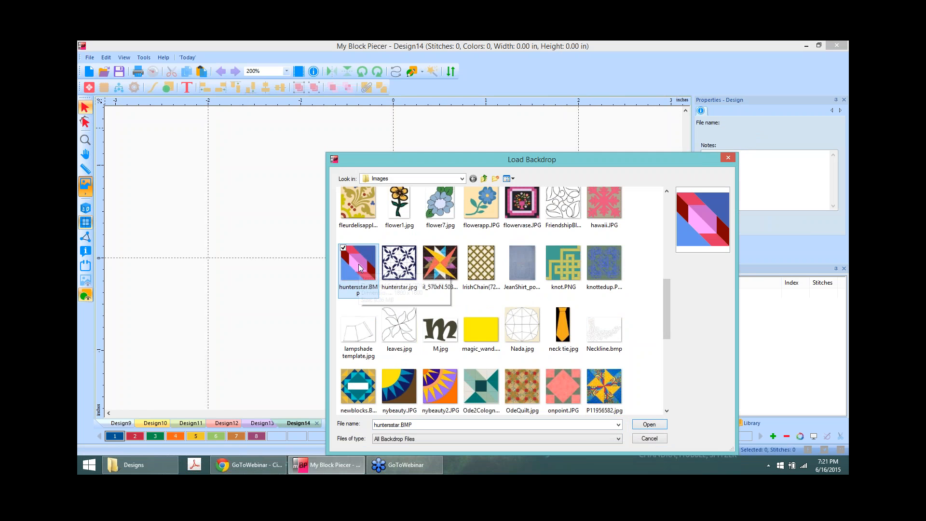
pyautogui.click(657, 427)
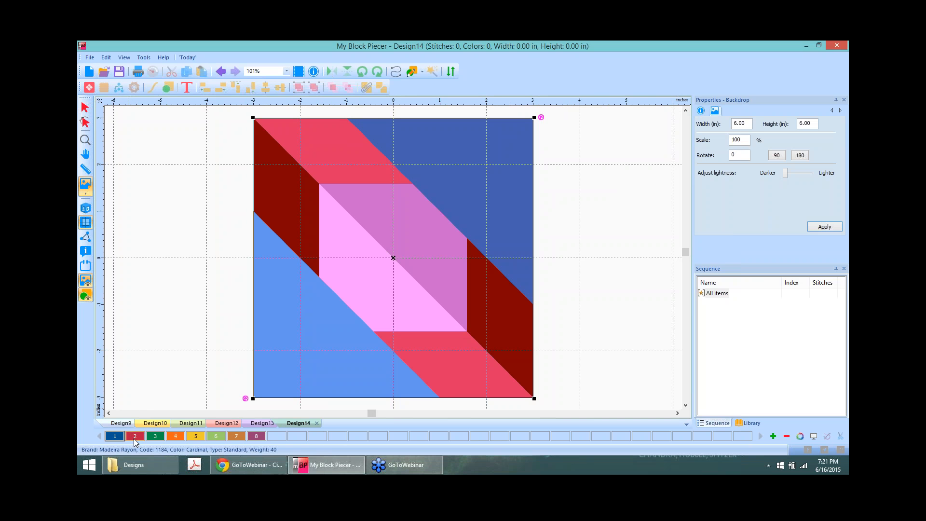
# Step: Close the thread chart and check the backdrop's 6 by 6 inch size settings
pyautogui.doubleClick(115, 440)
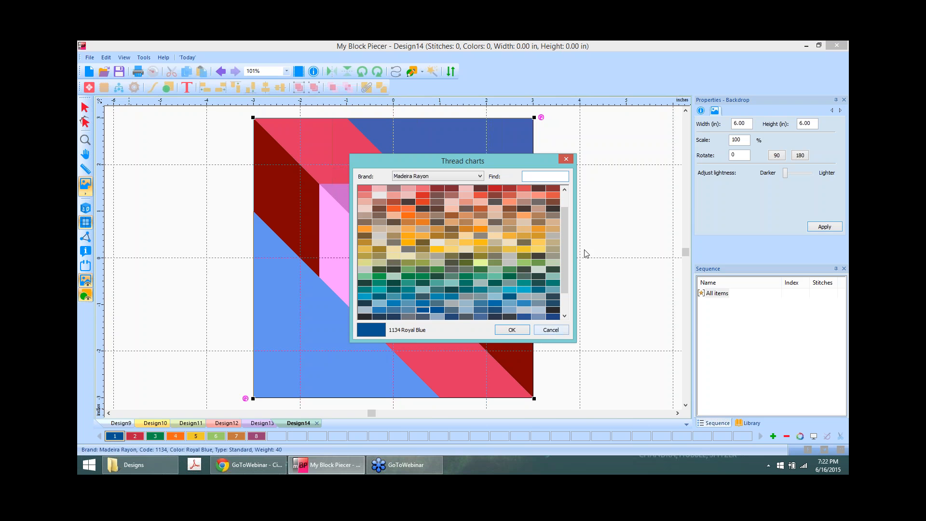
pyautogui.click(565, 159)
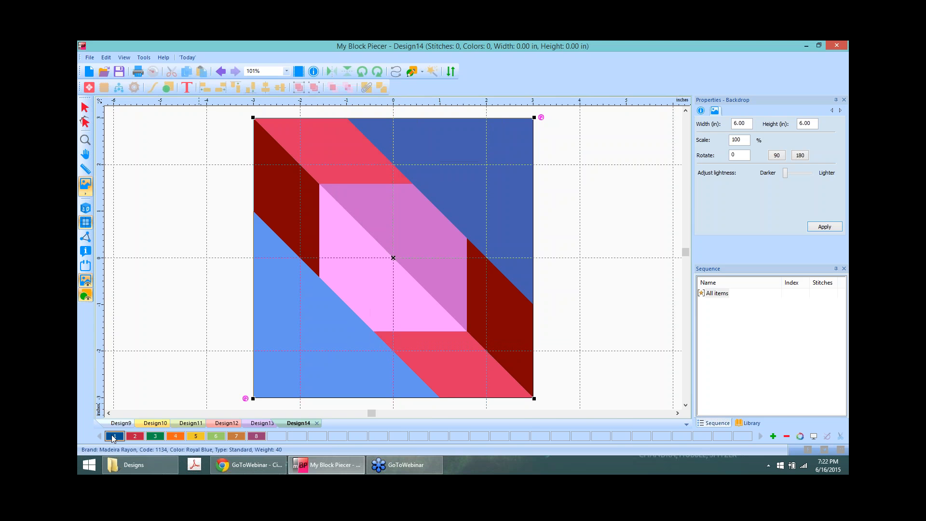
pyautogui.click(711, 100)
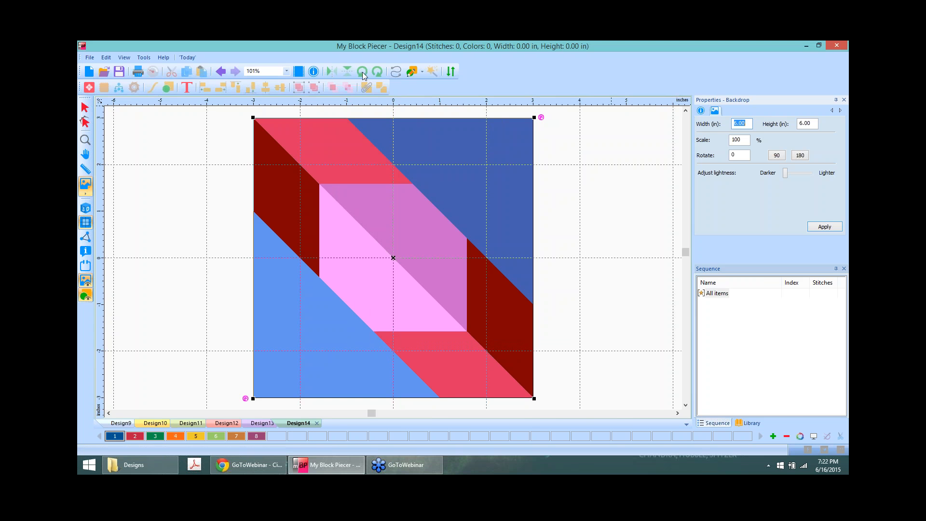
pyautogui.click(411, 72)
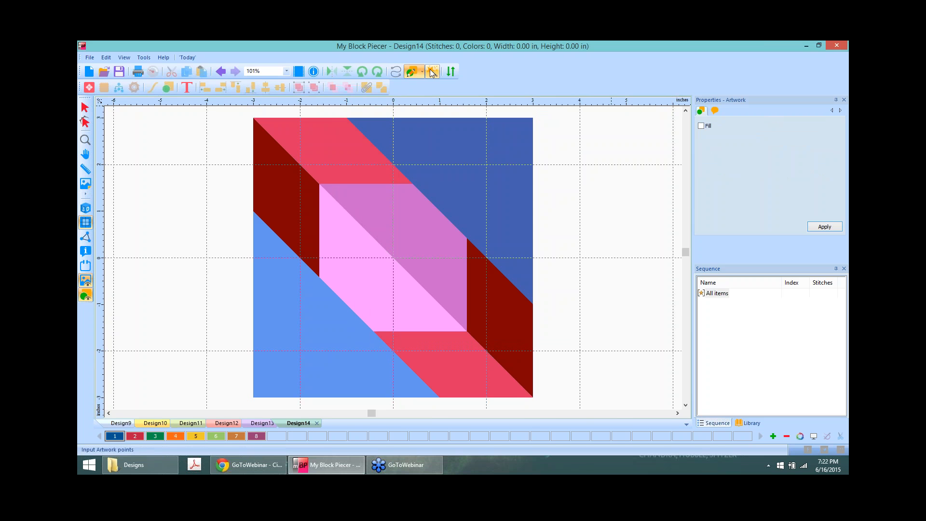
# Step: With Fill on, wand-fill the upper right, central and two parallelogram patches blue, the pink patch green
pyautogui.click(705, 127)
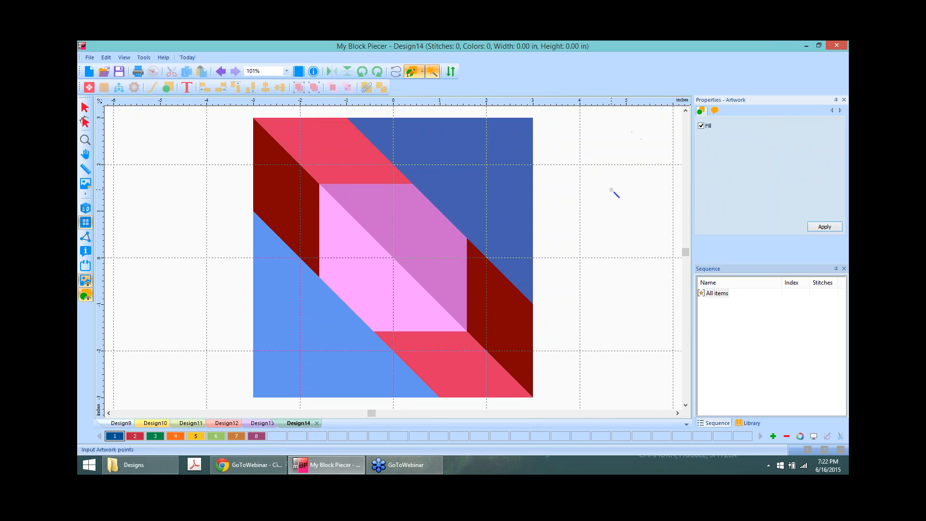
pyautogui.click(468, 142)
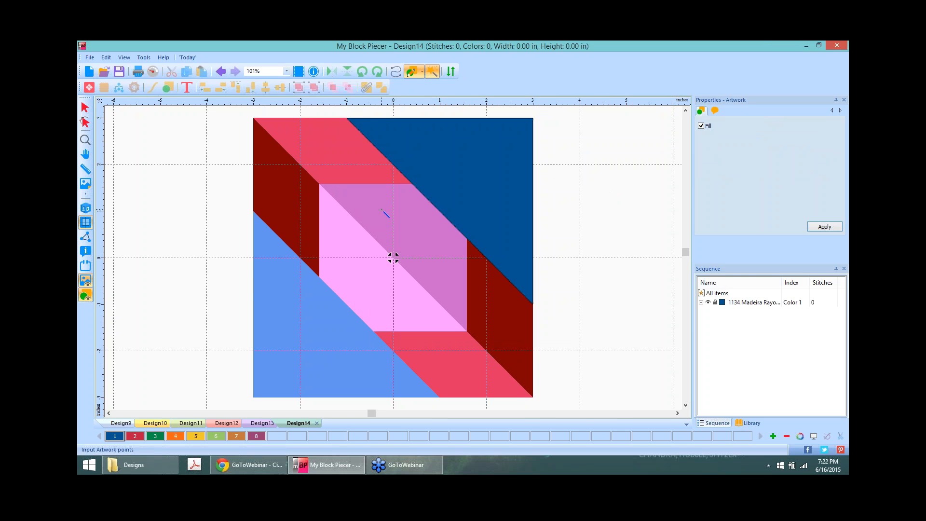
pyautogui.click(381, 211)
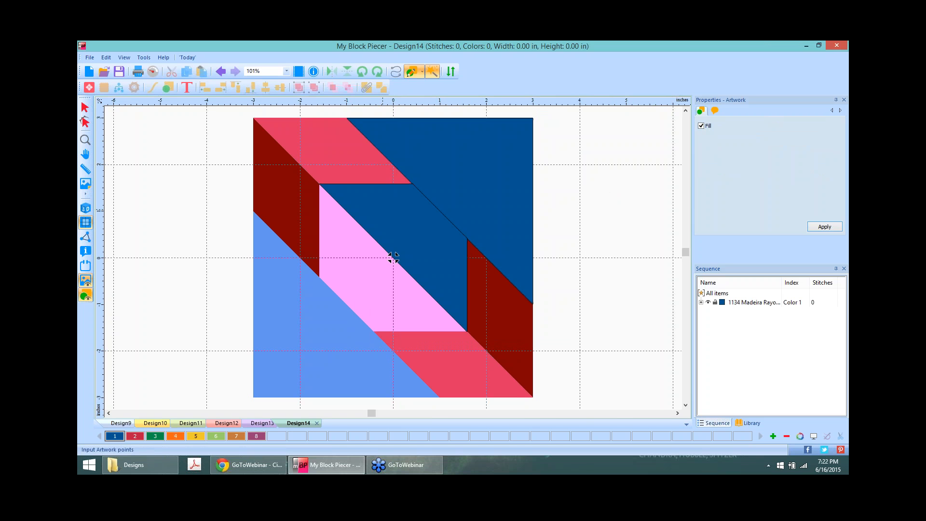
pyautogui.click(276, 186)
pyautogui.click(451, 369)
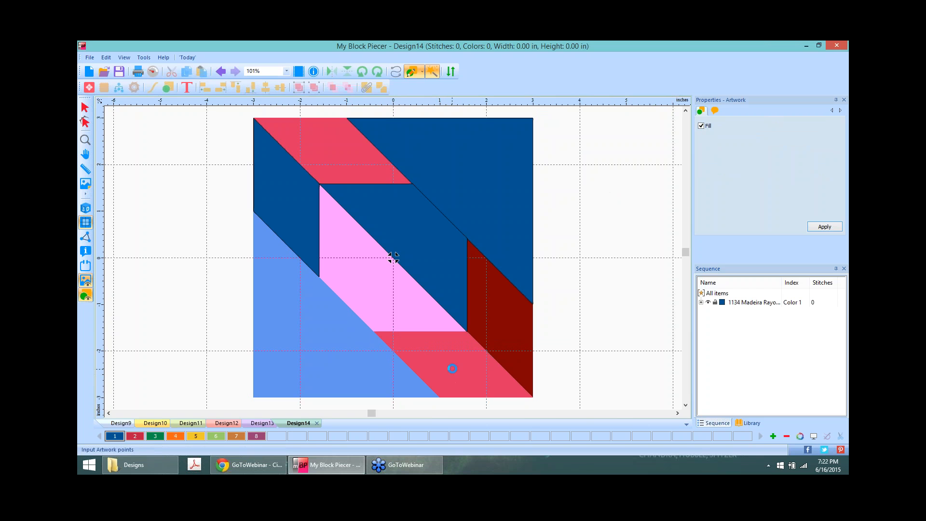
pyautogui.click(156, 437)
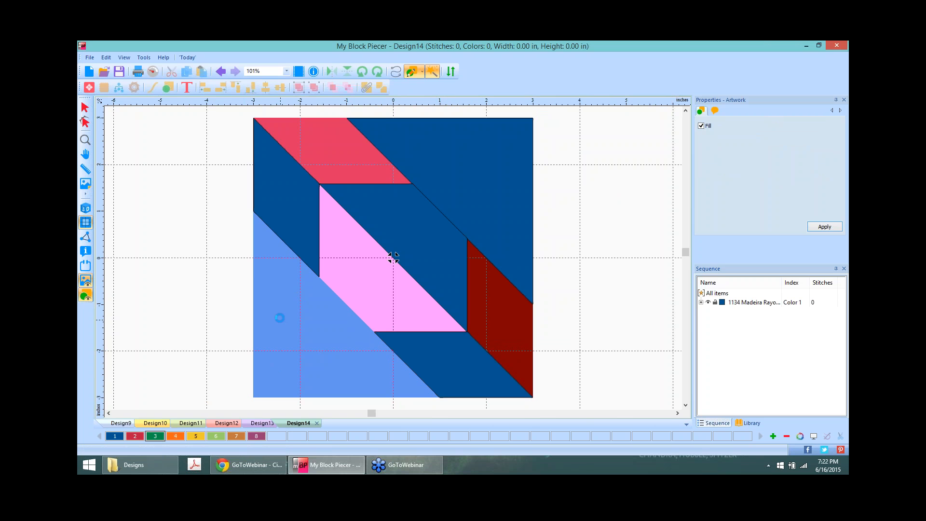
pyautogui.click(373, 258)
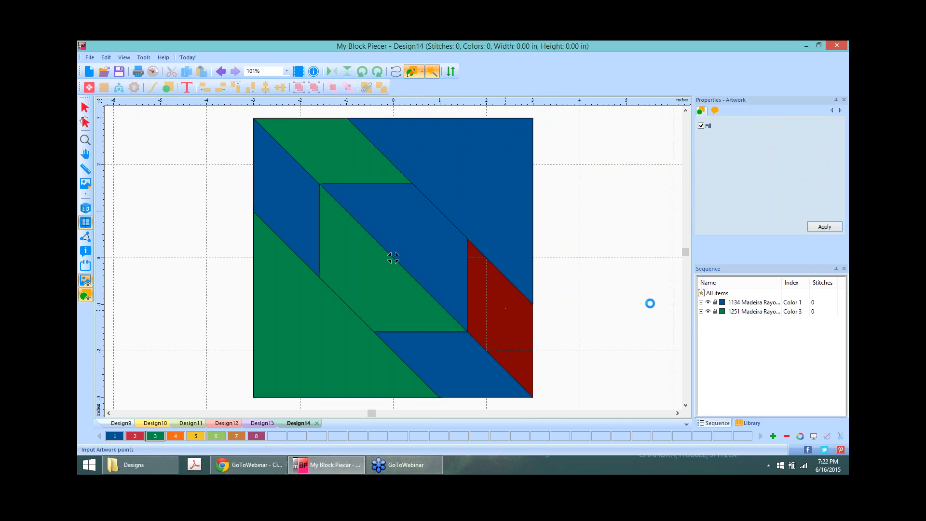
pyautogui.scroll(-1, 393, 258)
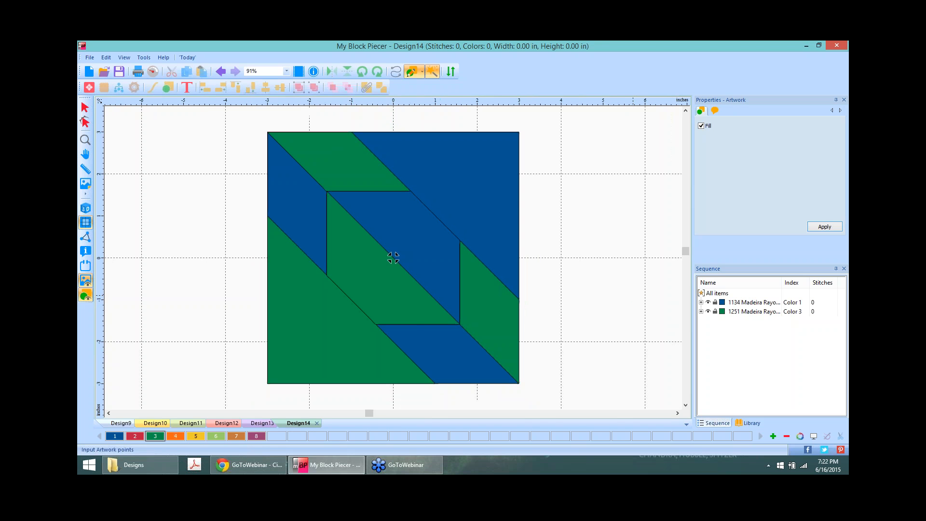
# Step: Check Design13's star quilt, then marquee-select all eight pieces of the Design14 block
pyautogui.click(262, 423)
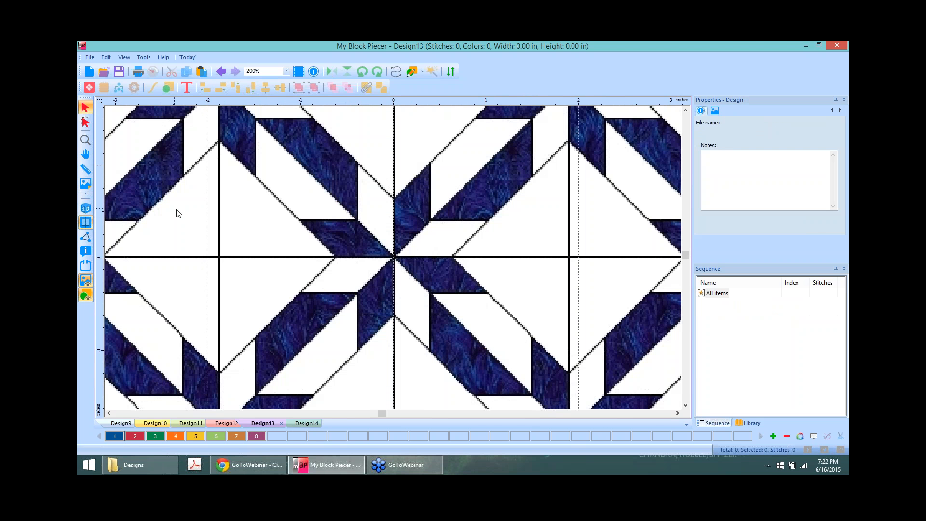
pyautogui.scroll(-1, 176, 209)
pyautogui.scroll(-4, 176, 210)
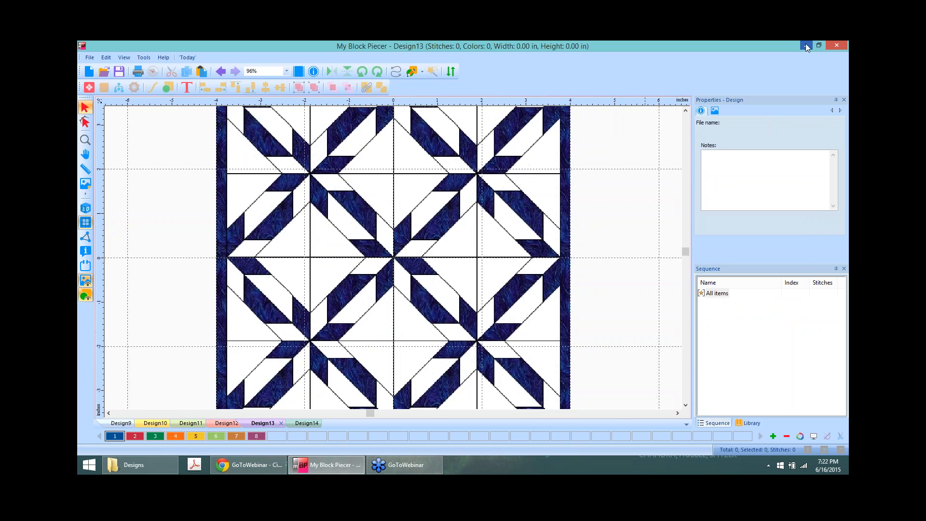
pyautogui.click(309, 423)
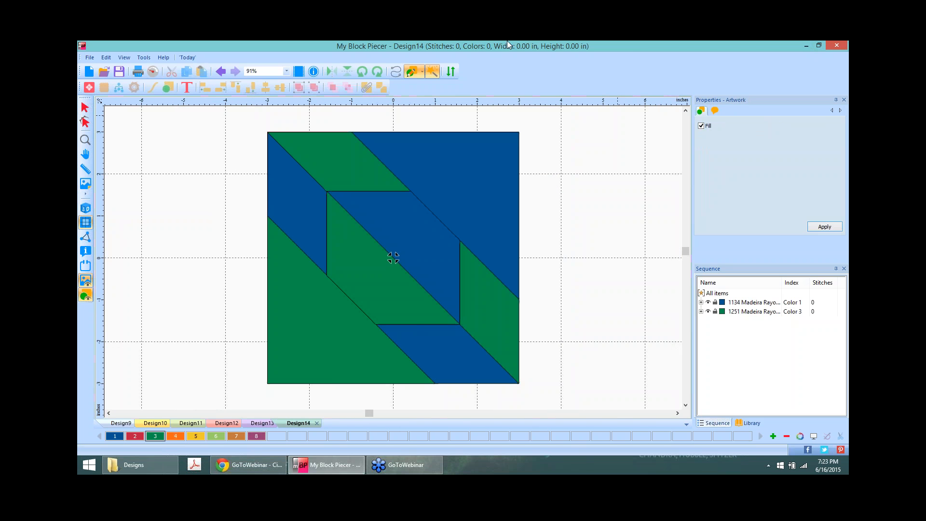
pyautogui.scroll(-4, 564, 210)
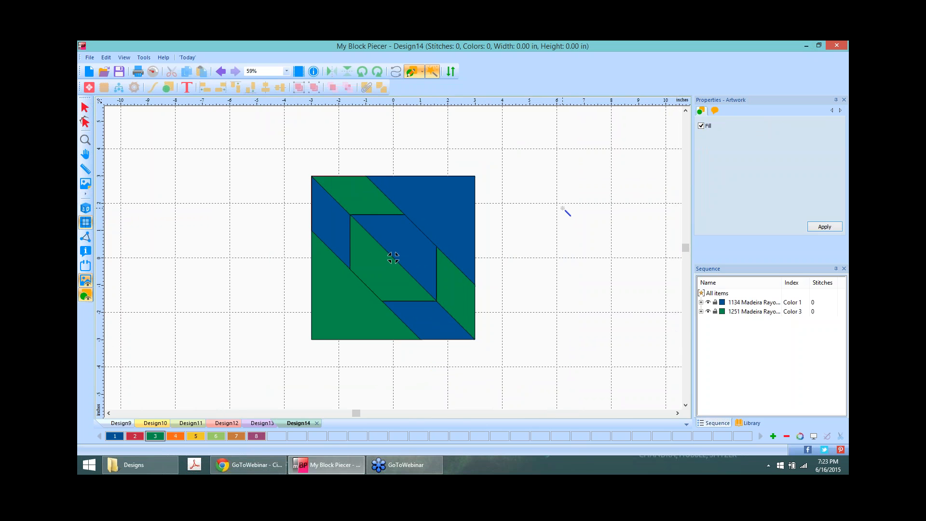
pyautogui.click(85, 107)
pyautogui.moveTo(278, 141); pyautogui.dragTo(523, 399)
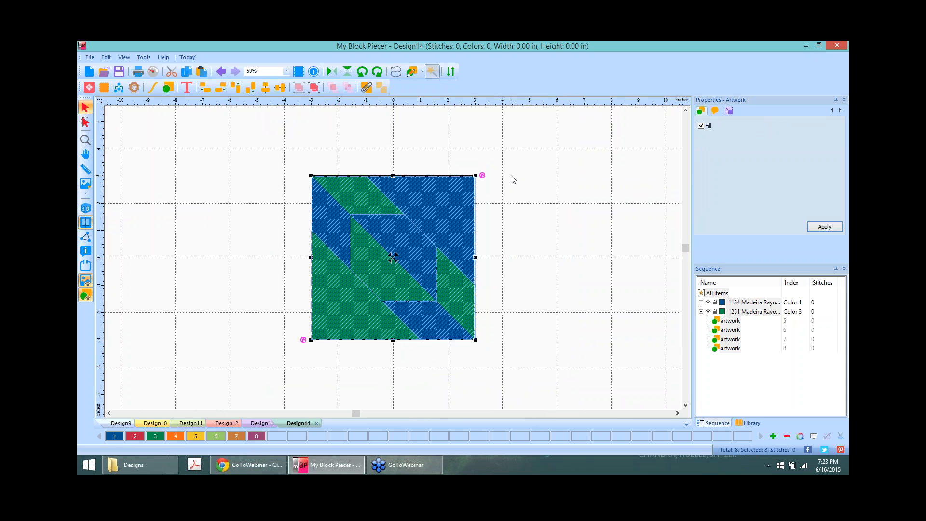
pyautogui.rightClick(361, 236)
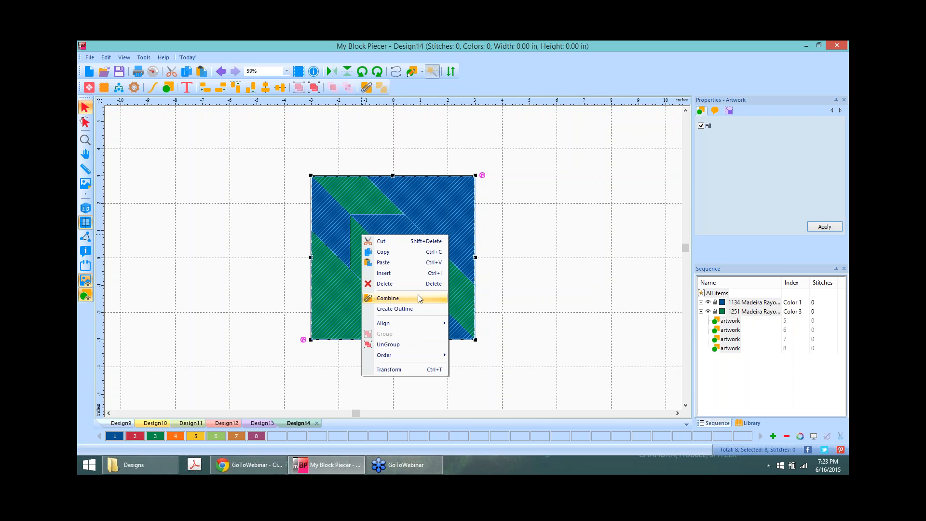
# Step: Copy and paste the Hunter's star block, move the copy right of the original, and select both
pyautogui.click(383, 252)
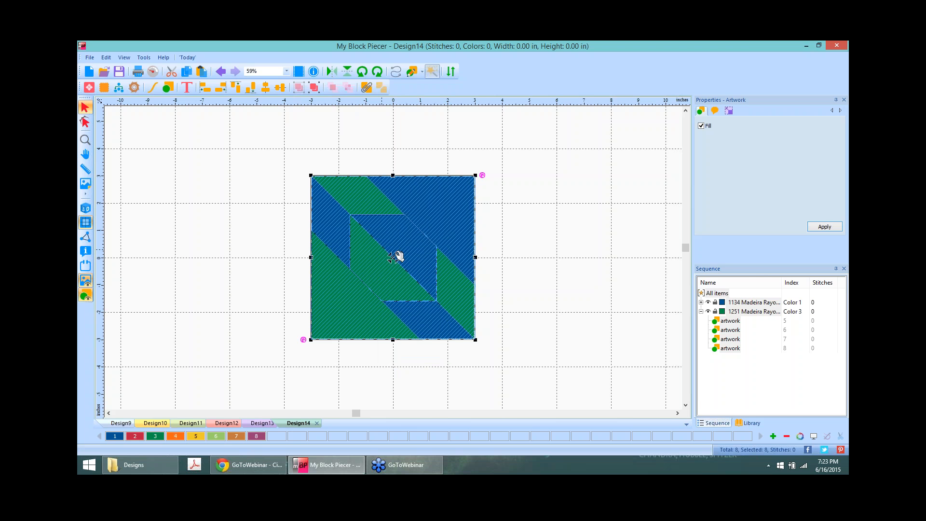
pyautogui.rightClick(384, 246)
pyautogui.click(417, 270)
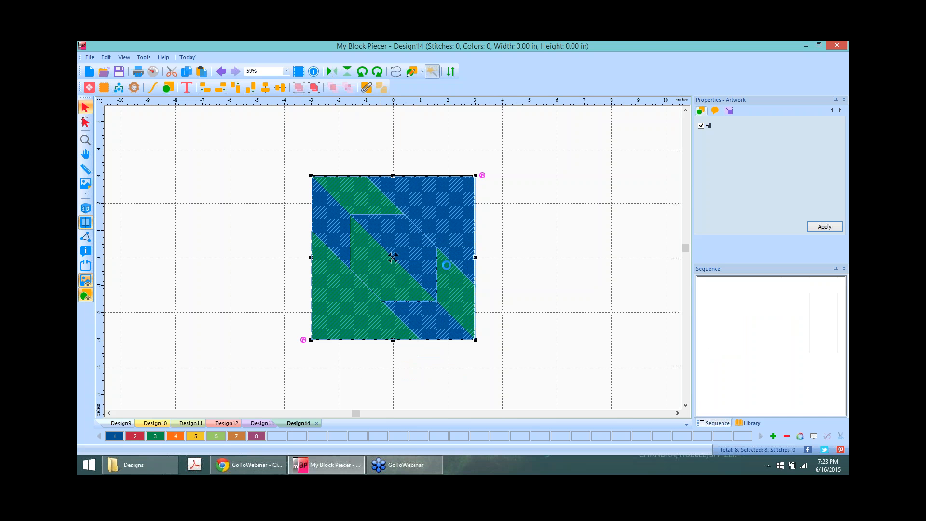
pyautogui.moveTo(394, 259); pyautogui.dragTo(560, 258)
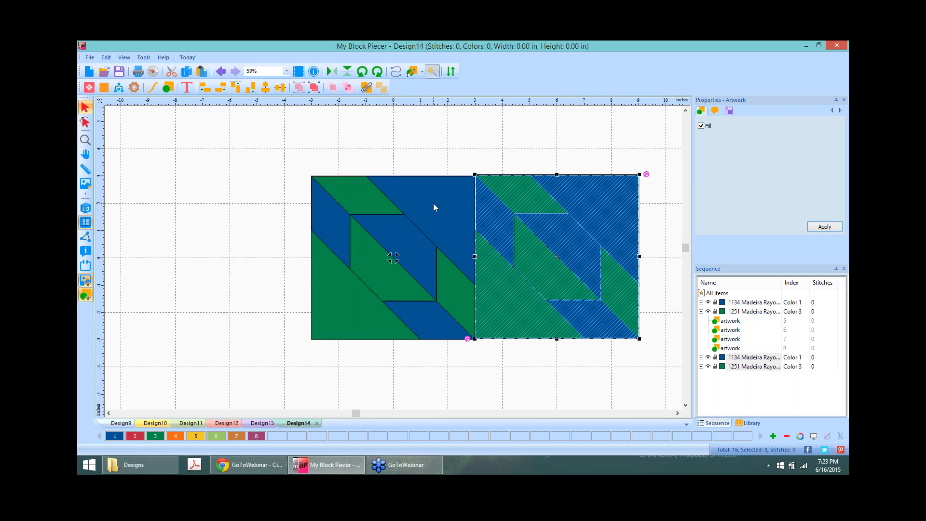
pyautogui.hotkey('ctrl', 'a')
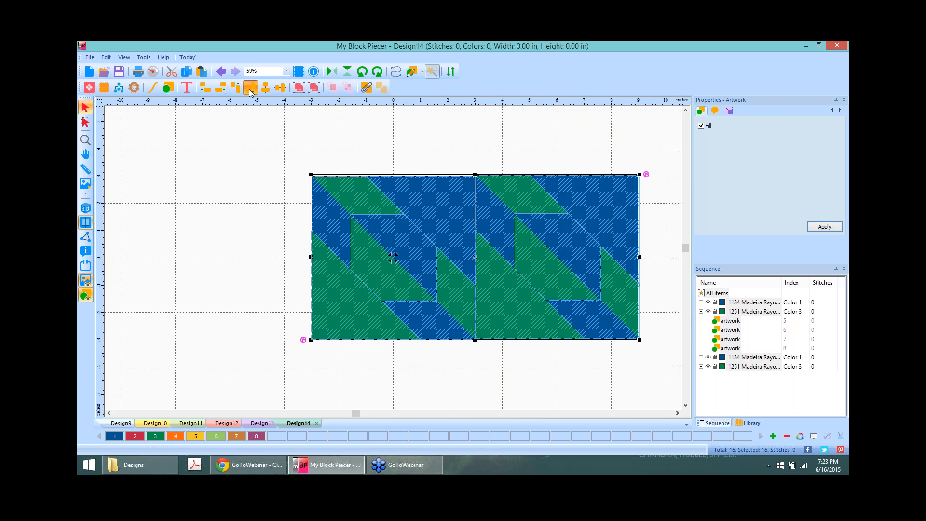
# Step: Zoom in and duplicate the left block nearly in place, bringing Design14 to 24 pieces
pyautogui.click(519, 140)
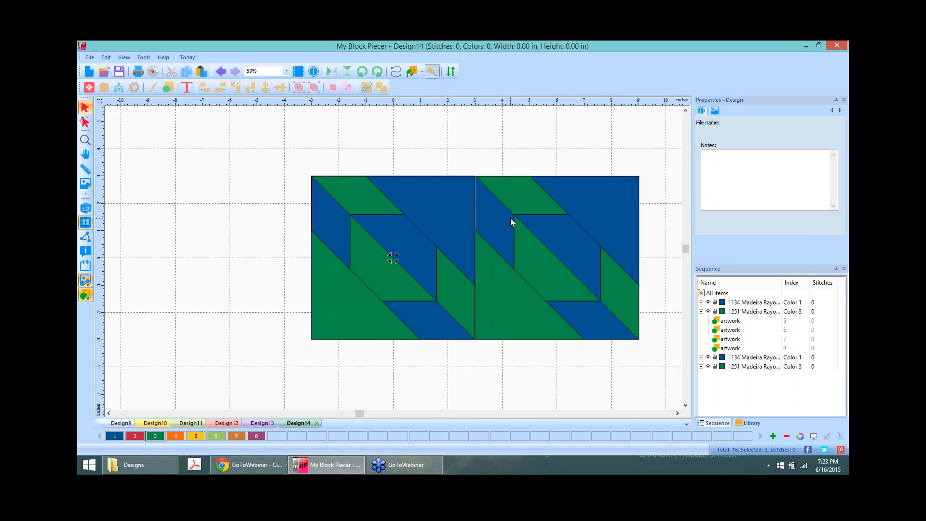
pyautogui.scroll(1, 511, 218)
pyautogui.hscroll(2, 567, 321)
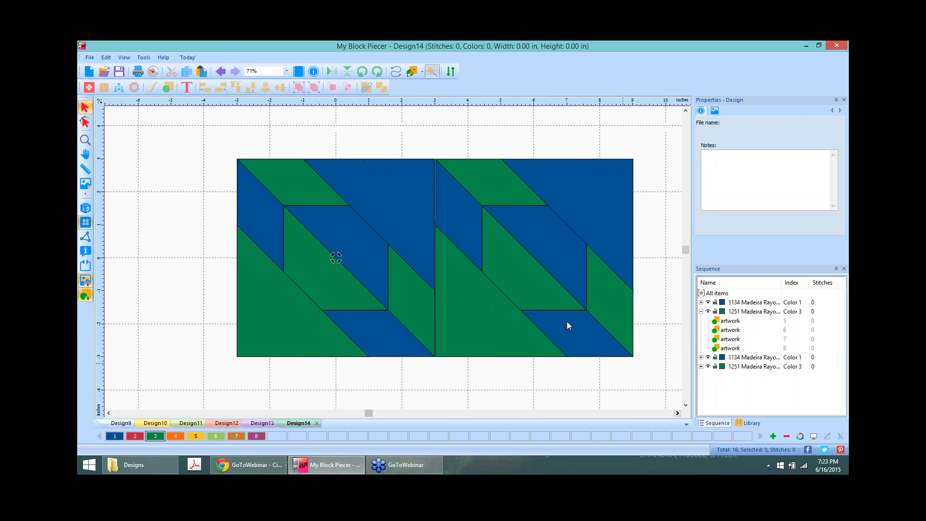
pyautogui.click(551, 280)
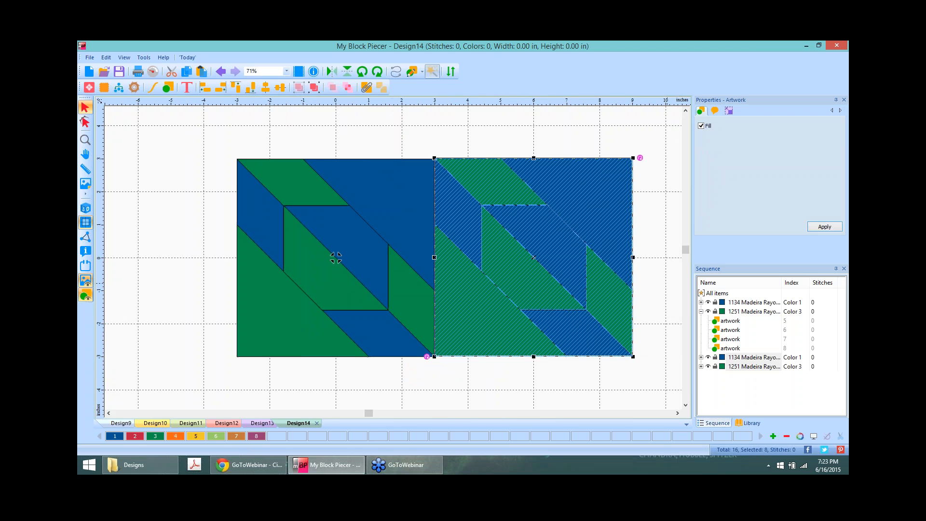
pyautogui.click(657, 181)
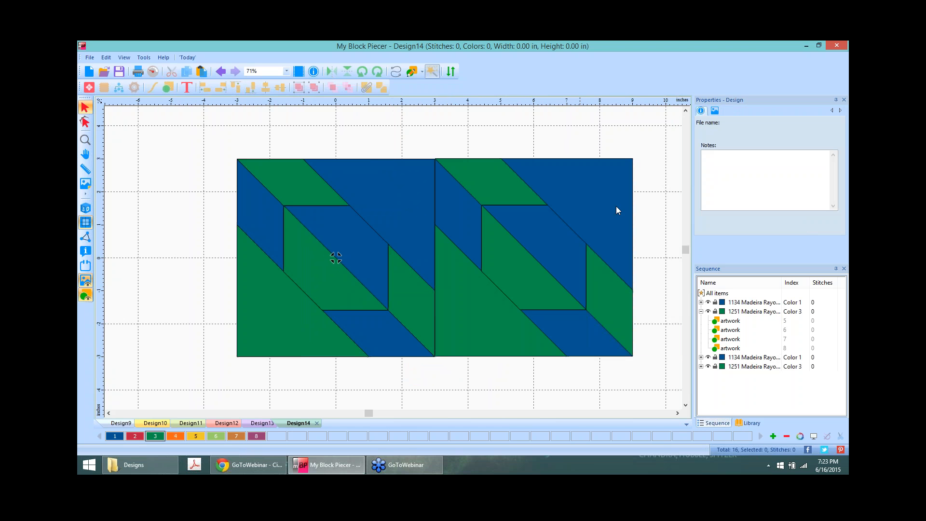
pyautogui.click(273, 197)
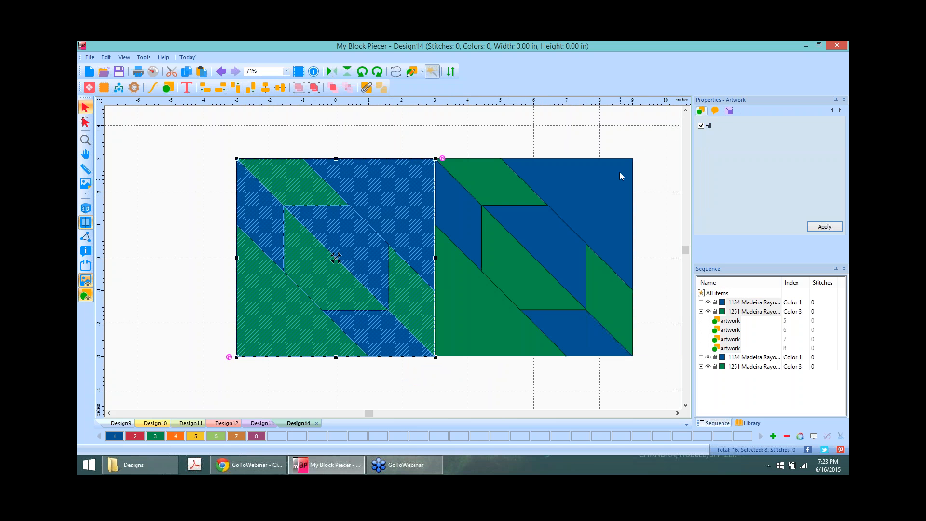
pyautogui.click(642, 151)
pyautogui.click(397, 268)
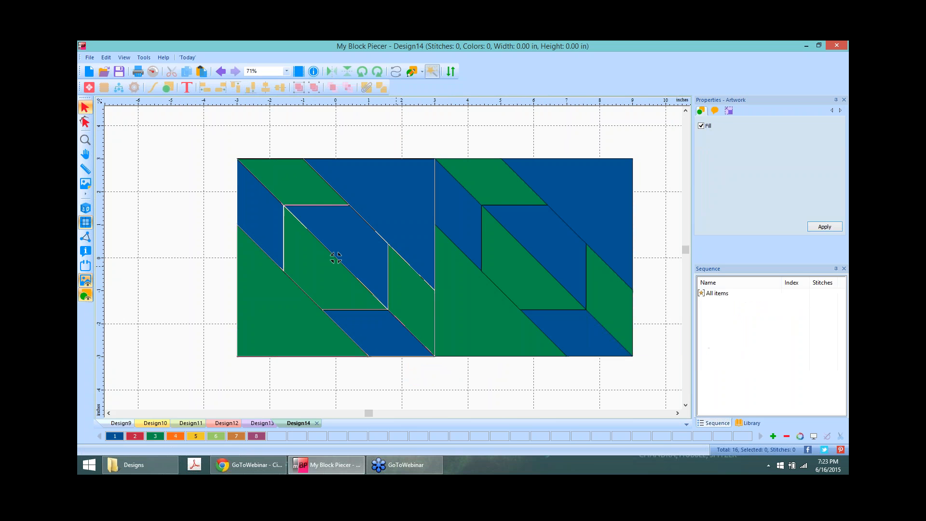
pyautogui.moveTo(397, 267); pyautogui.dragTo(397, 268)
pyautogui.click(650, 203)
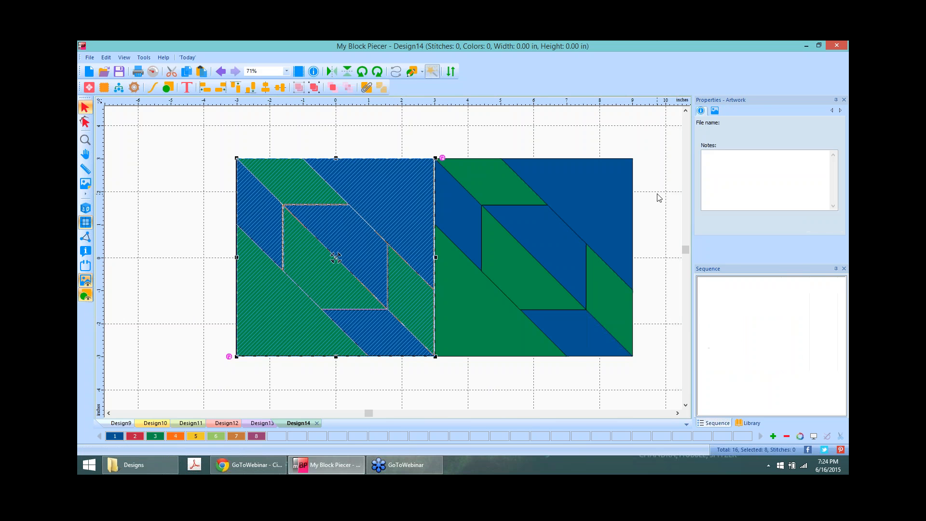
pyautogui.click(351, 167)
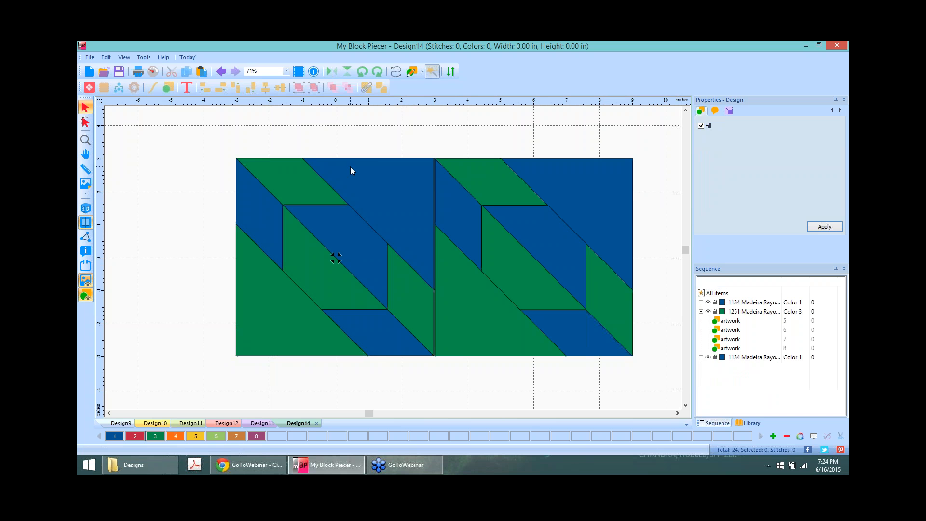
# Step: Move the duplicated block down to sit directly below the left block
pyautogui.click(336, 258)
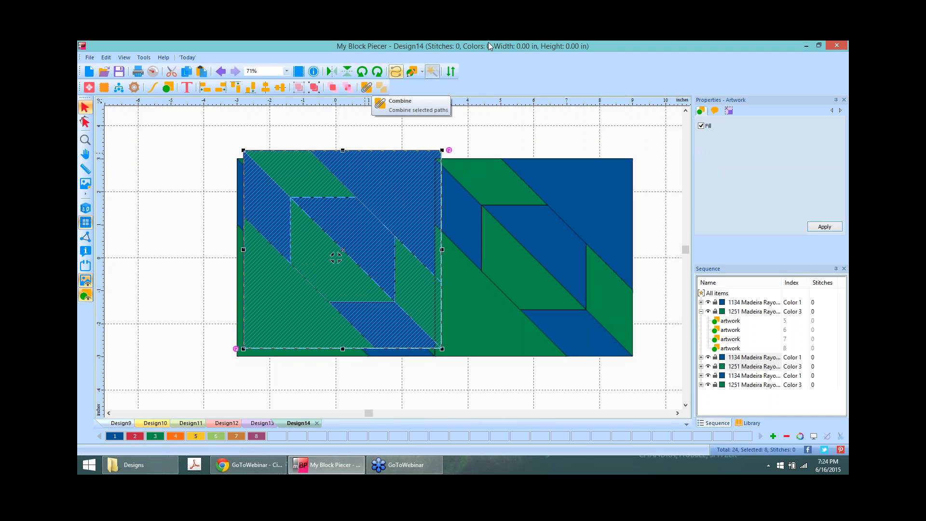
pyautogui.moveTo(339, 252); pyautogui.dragTo(133, 262)
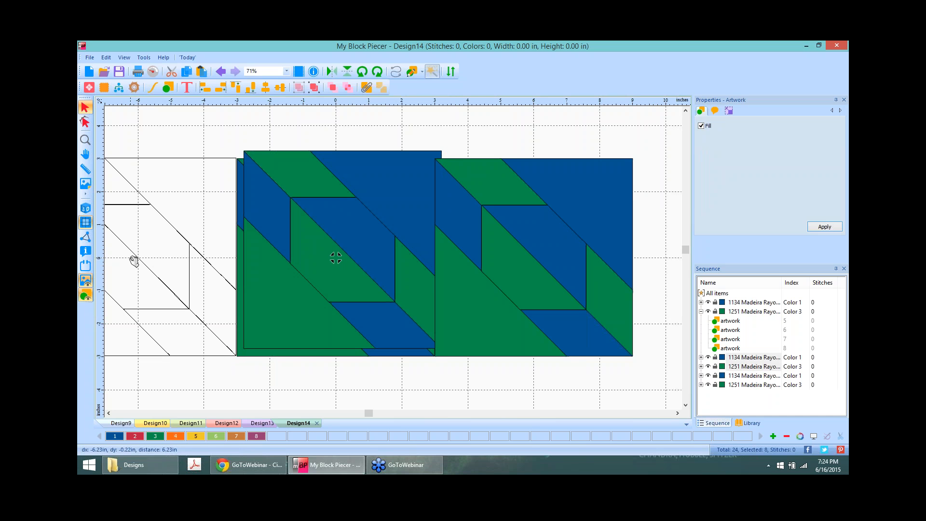
pyautogui.moveTo(133, 262); pyautogui.dragTo(332, 459)
pyautogui.click(589, 378)
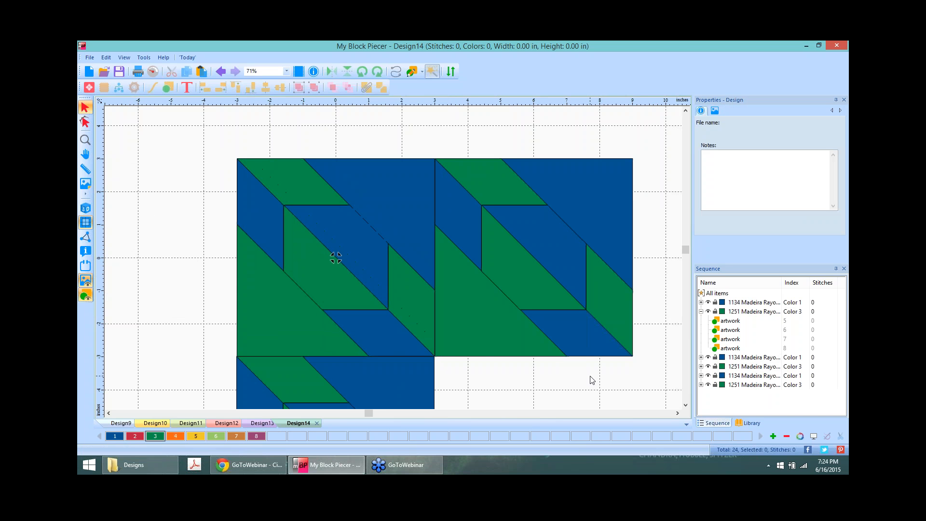
# Step: Shift all three blocks up and to the left
pyautogui.scroll(-2, 336, 258)
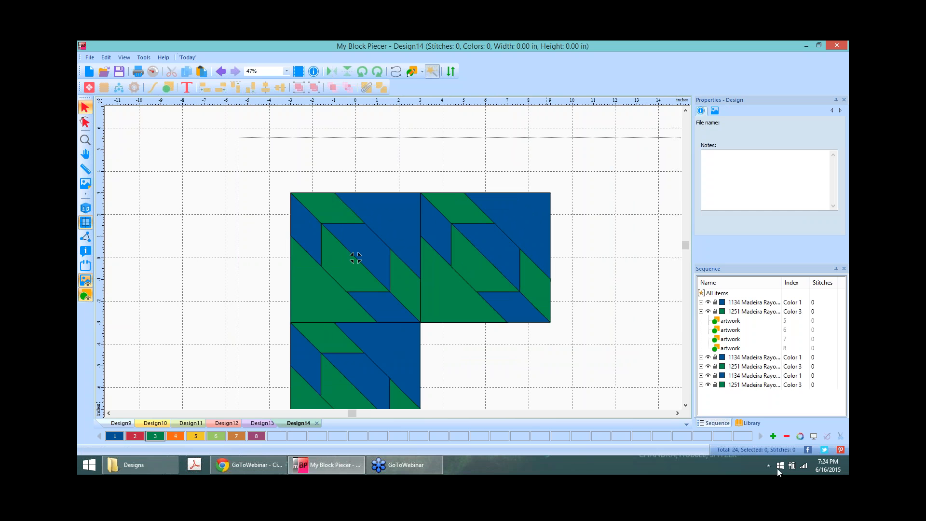
pyautogui.hotkey('ctrl', 'a')
pyautogui.moveTo(436, 302); pyautogui.dragTo(414, 281)
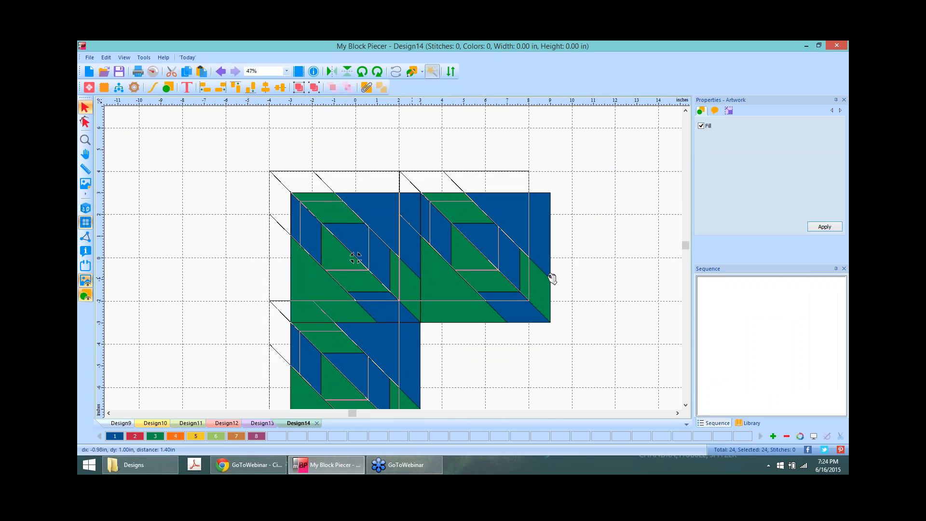
pyautogui.click(595, 296)
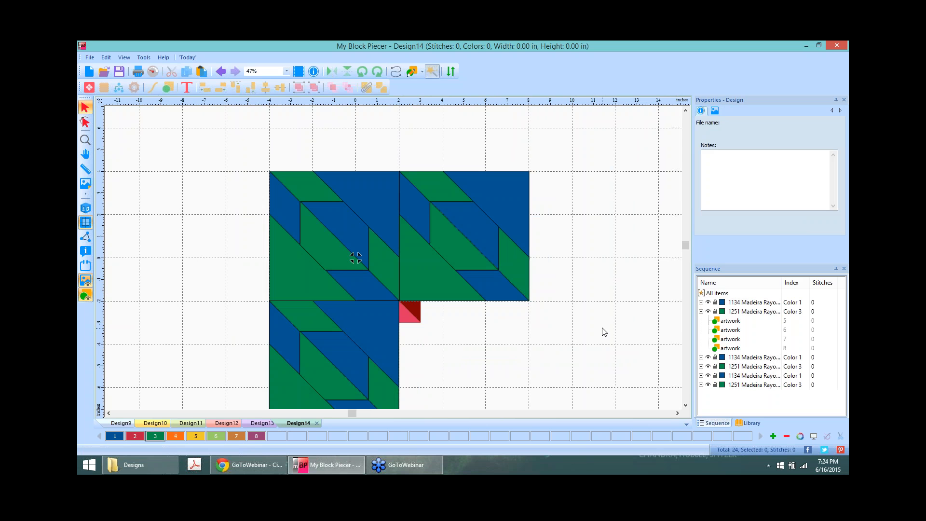
# Step: Duplicate the lower-left block into the empty lower-right spot, completing the 2x2 grid of 32 pieces
pyautogui.click(329, 336)
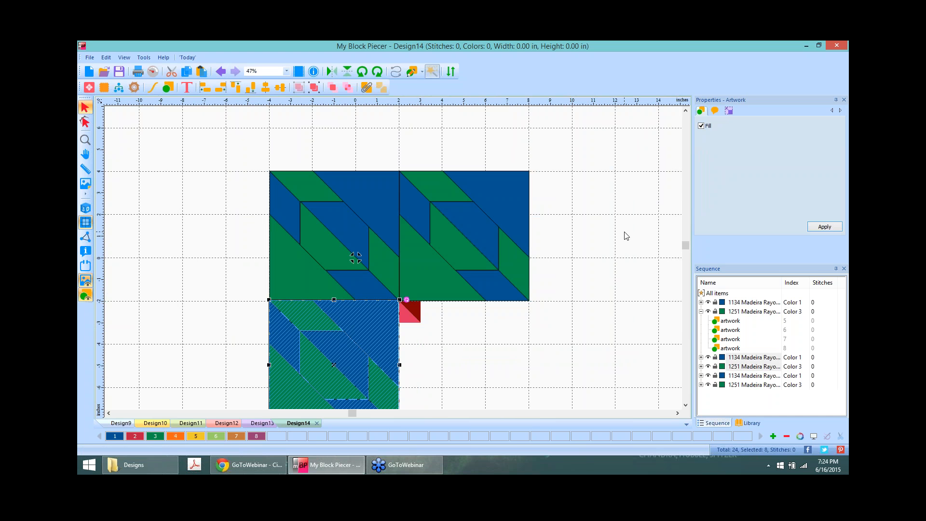
pyautogui.hotkey('ctrl', 'v')
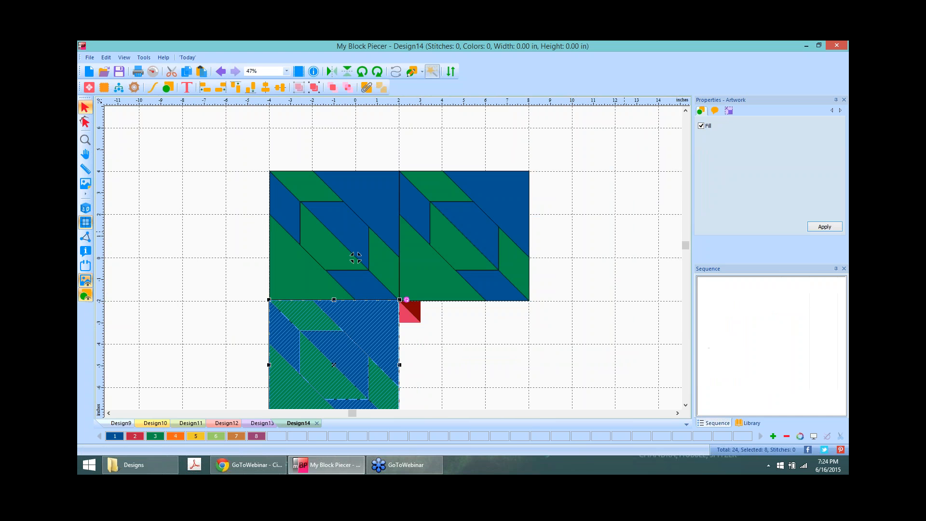
pyautogui.press('F4')
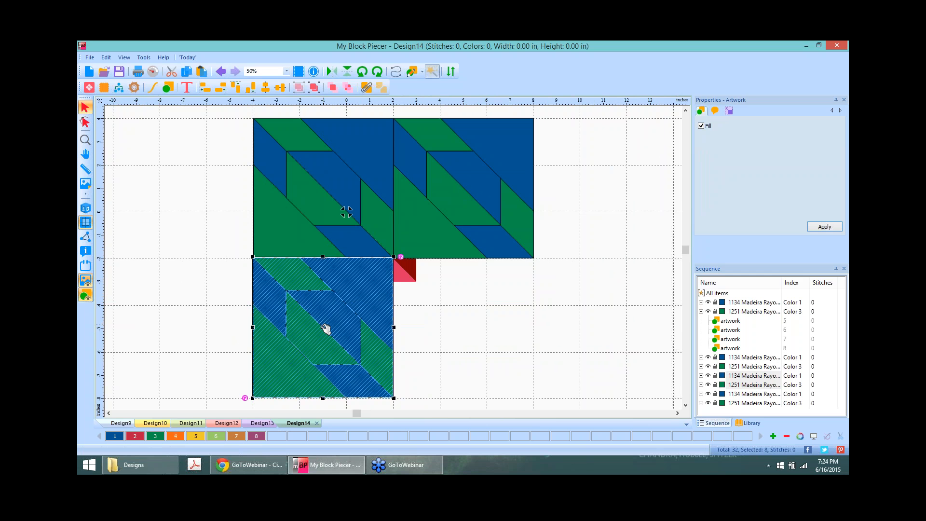
pyautogui.moveTo(325, 328); pyautogui.dragTo(466, 331)
pyautogui.click(586, 273)
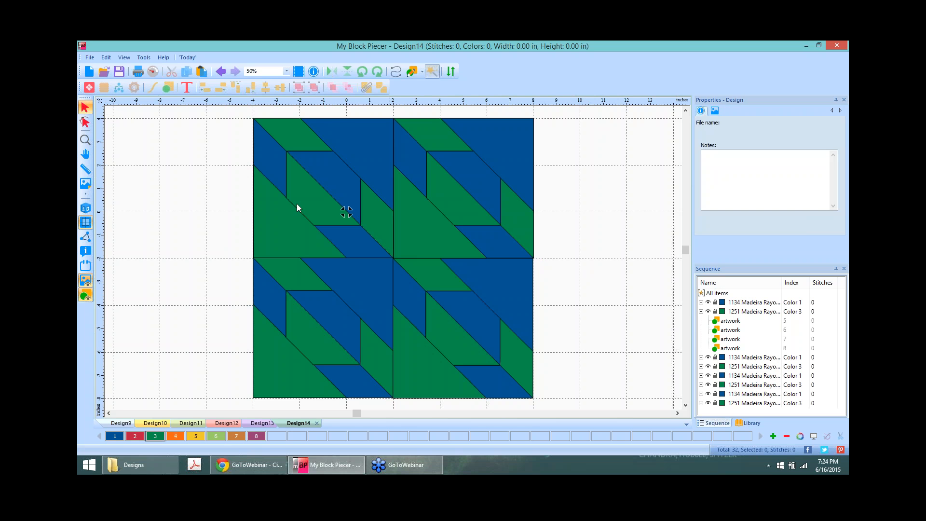
# Step: Centre-align the two right-hand blocks, then the two left-hand blocks
pyautogui.click(459, 158)
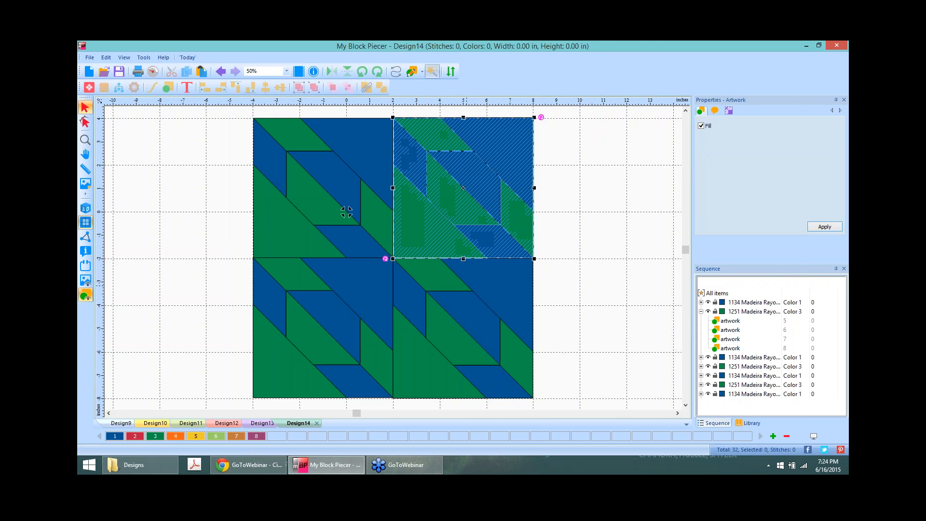
pyautogui.keyDown('shift'); pyautogui.click(477, 327); pyautogui.keyUp('shift')
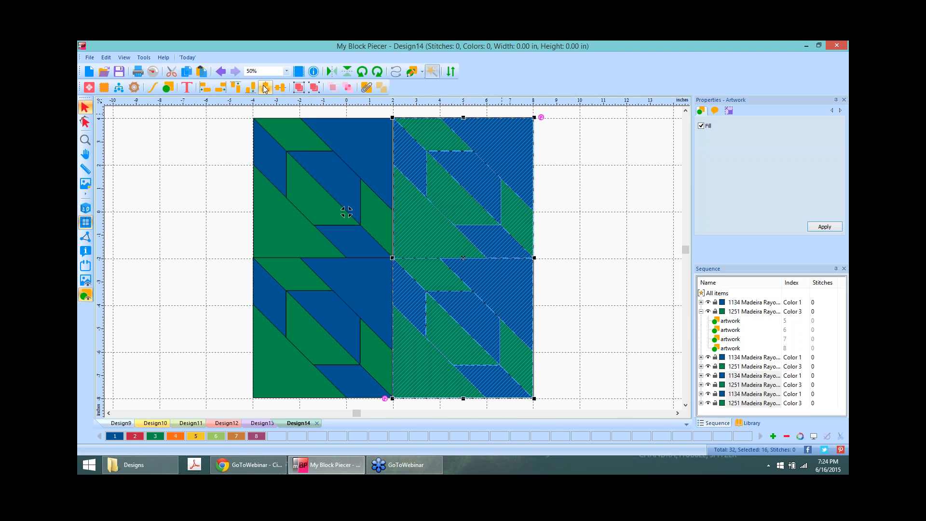
pyautogui.click(266, 87)
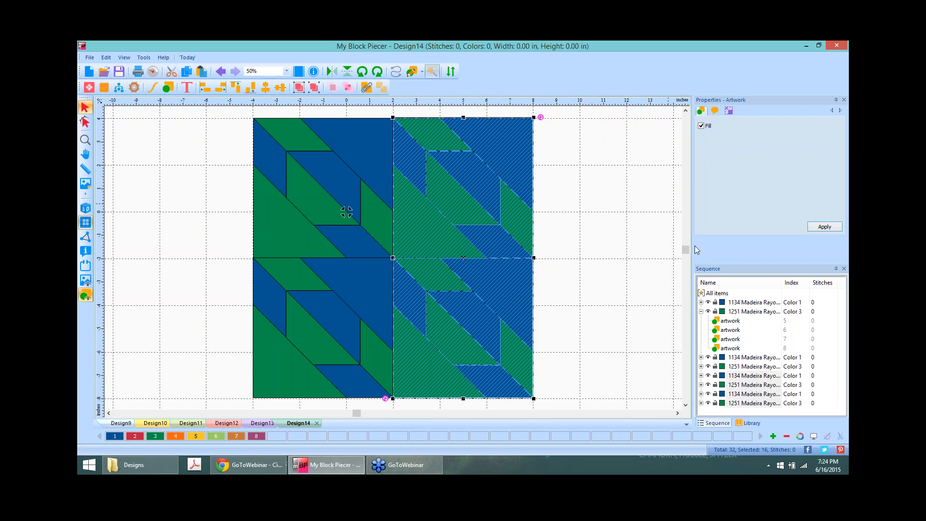
pyautogui.click(300, 164)
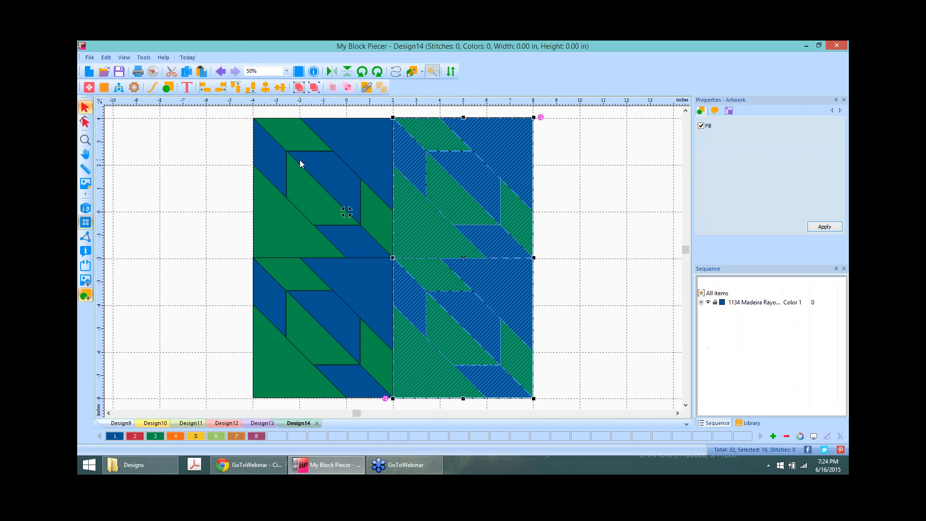
pyautogui.keyDown('shift'); pyautogui.click(305, 326); pyautogui.keyUp('shift')
pyautogui.click(265, 87)
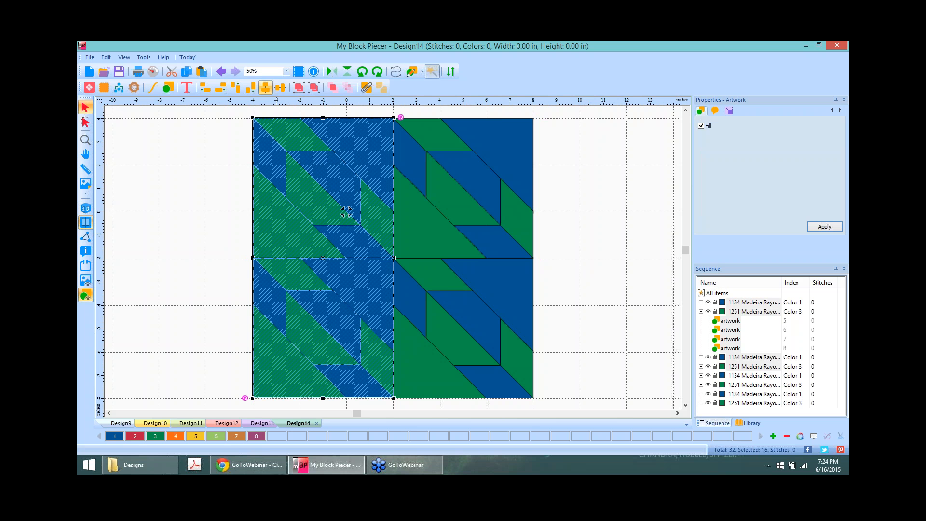
pyautogui.click(624, 202)
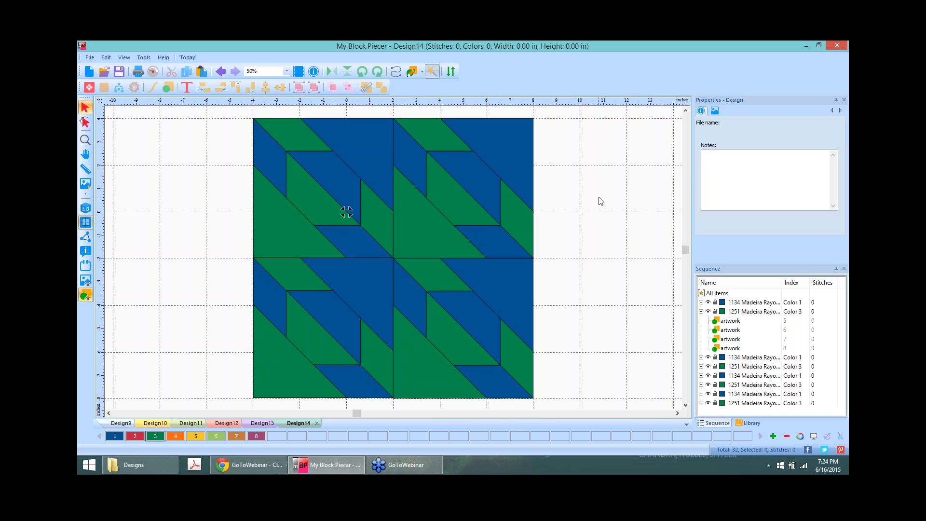
# Step: Rotate the top-right and bottom-left blocks by two 45° turns each
pyautogui.click(459, 184)
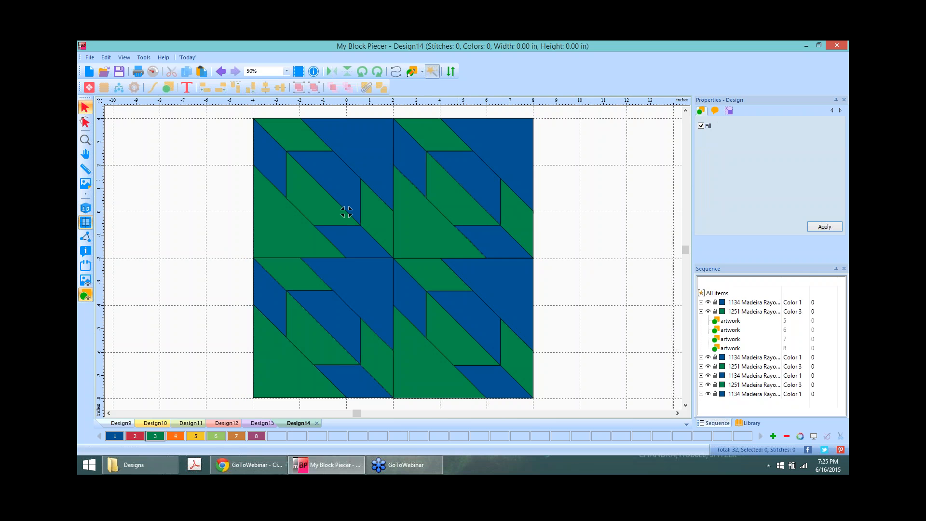
pyautogui.click(377, 71)
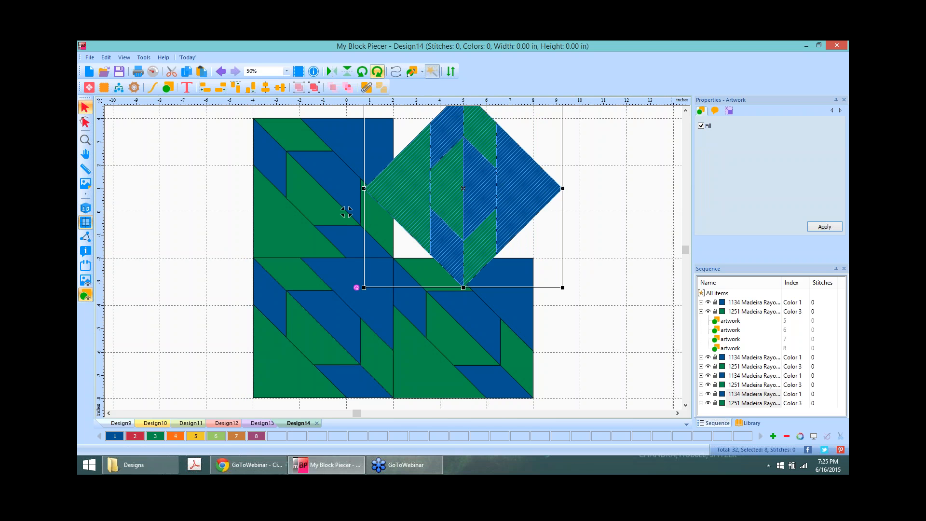
pyautogui.click(378, 72)
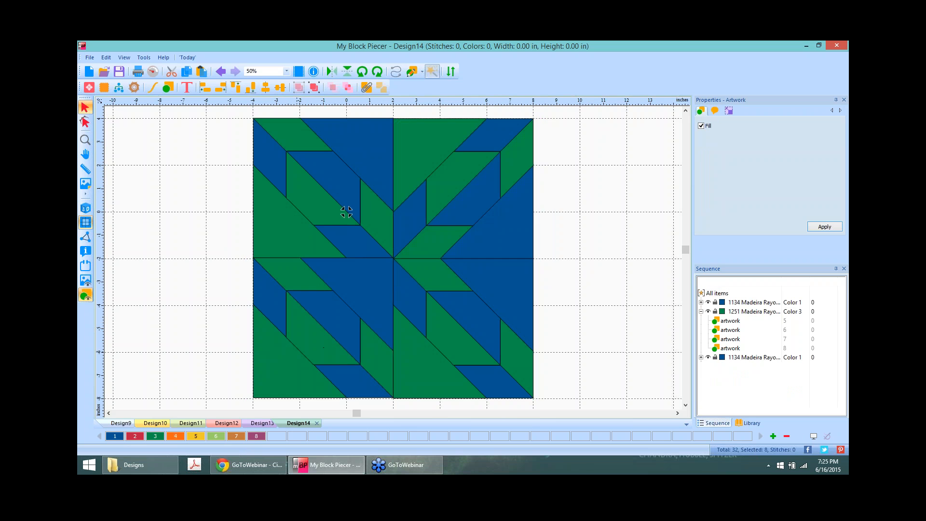
pyautogui.click(301, 351)
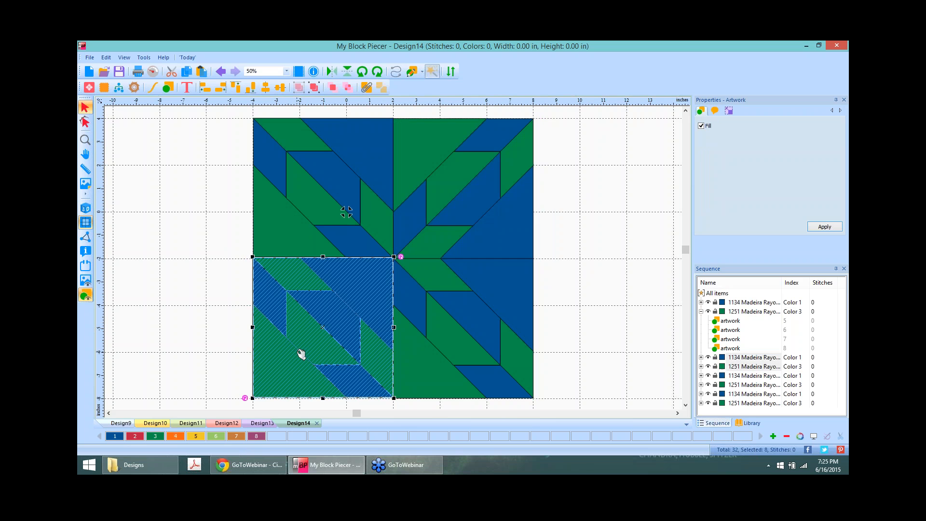
pyautogui.click(378, 72)
pyautogui.click(378, 72)
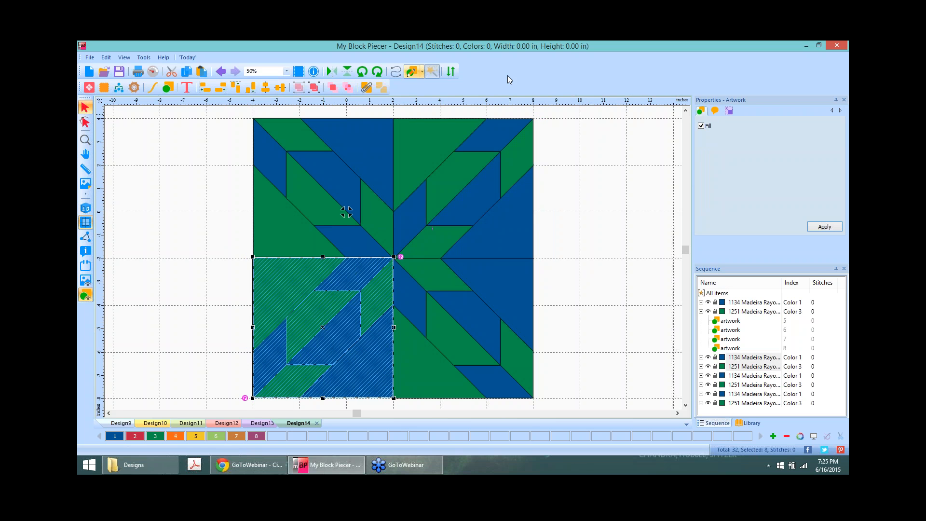
pyautogui.click(595, 224)
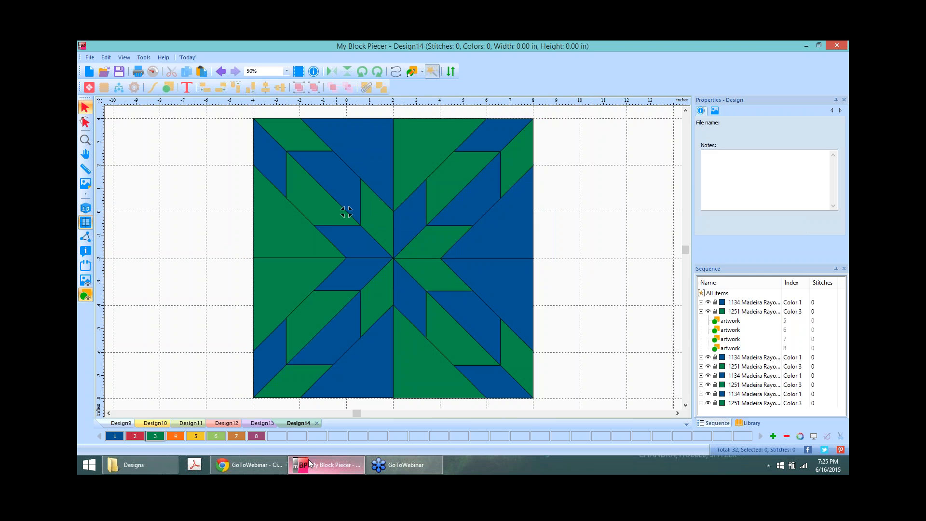
pyautogui.moveTo(401, 477)
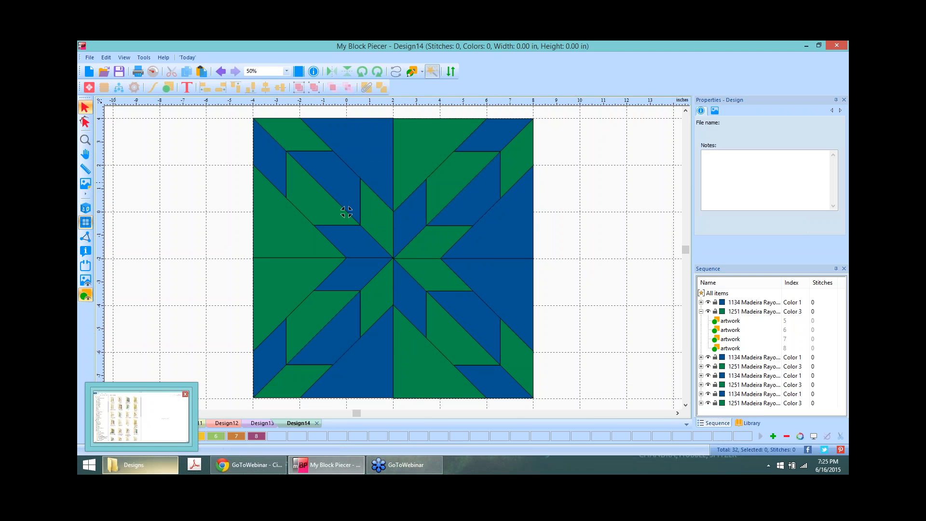
pyautogui.click(260, 424)
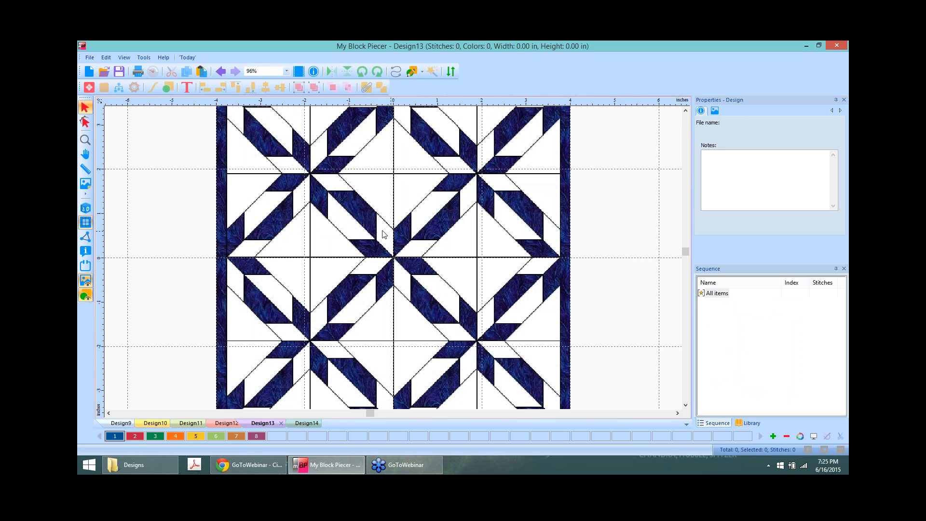
pyautogui.click(306, 423)
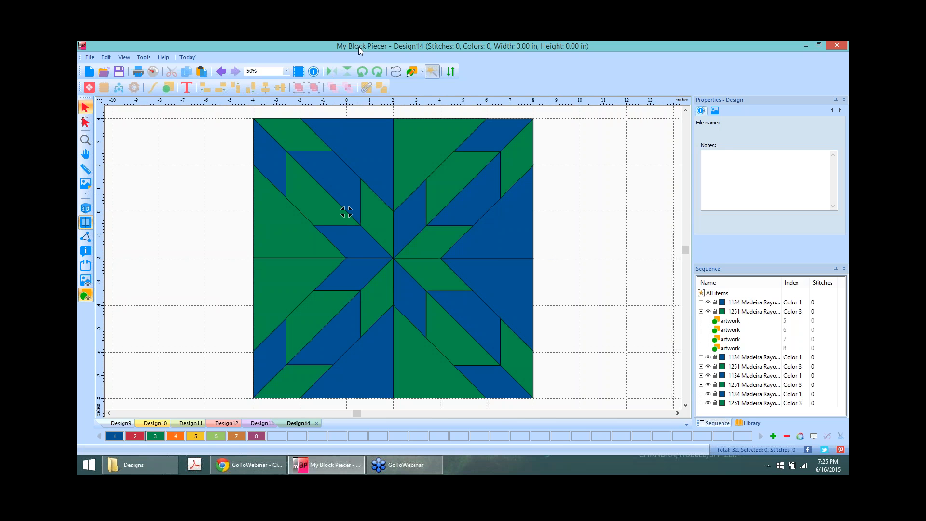
# Step: Rotate the top-left block twice and the top-right block once more to realign the central star
pyautogui.click(319, 188)
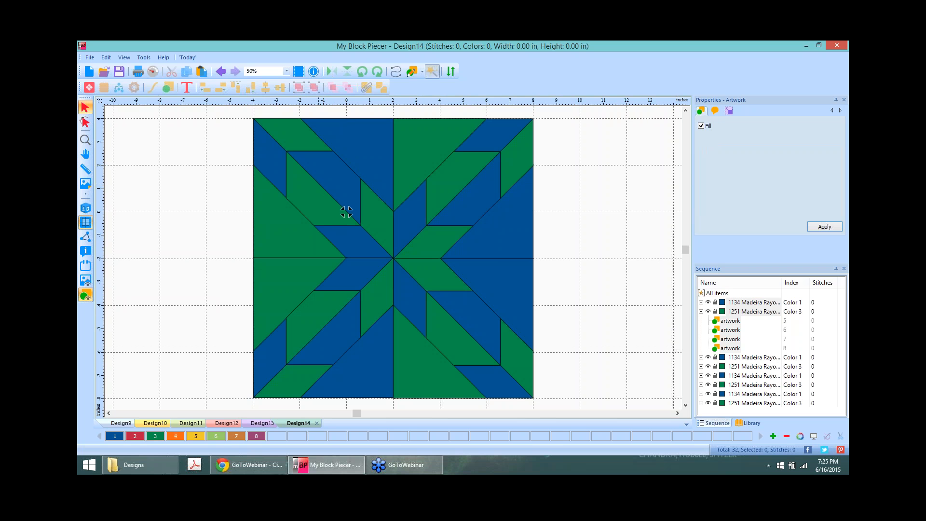
pyautogui.click(379, 73)
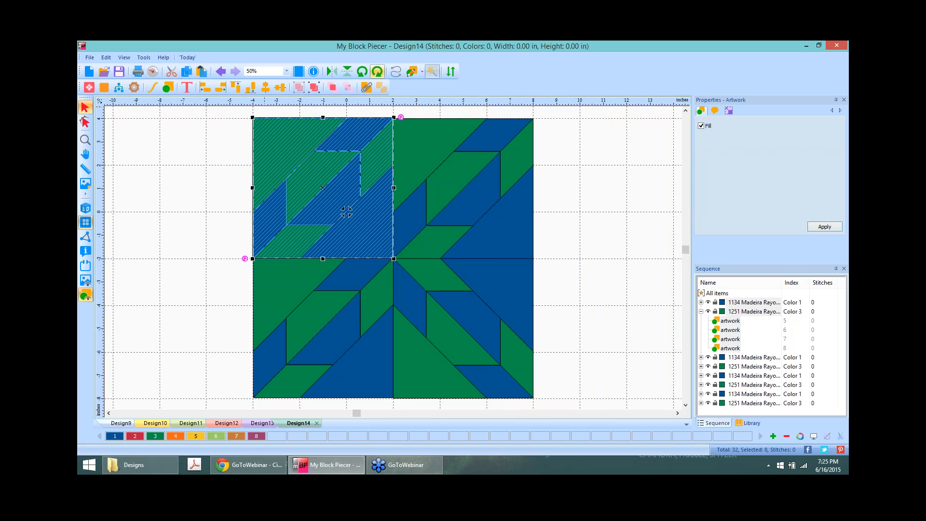
pyautogui.click(378, 73)
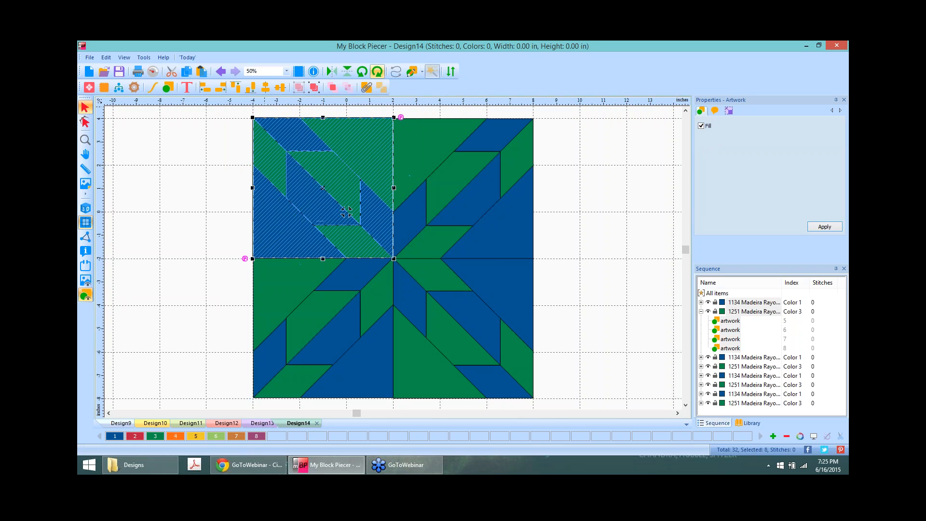
pyautogui.click(584, 187)
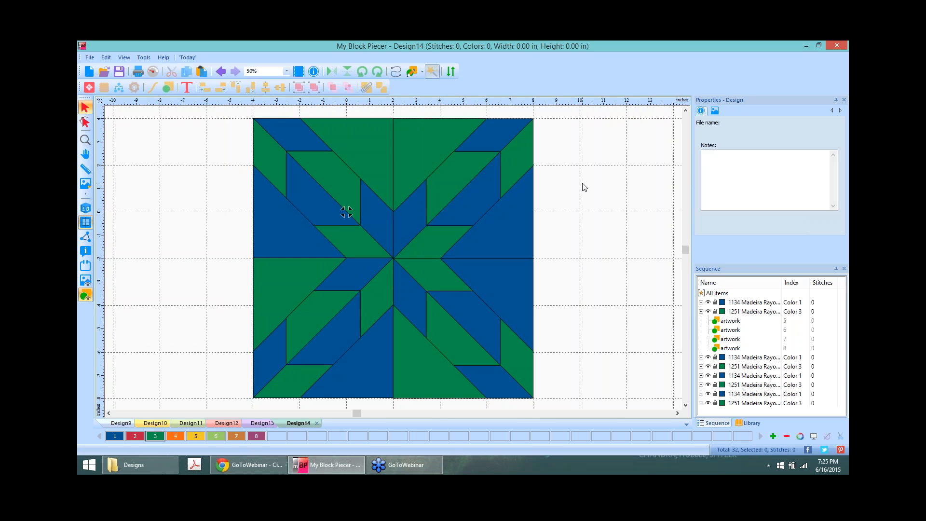
pyautogui.click(446, 179)
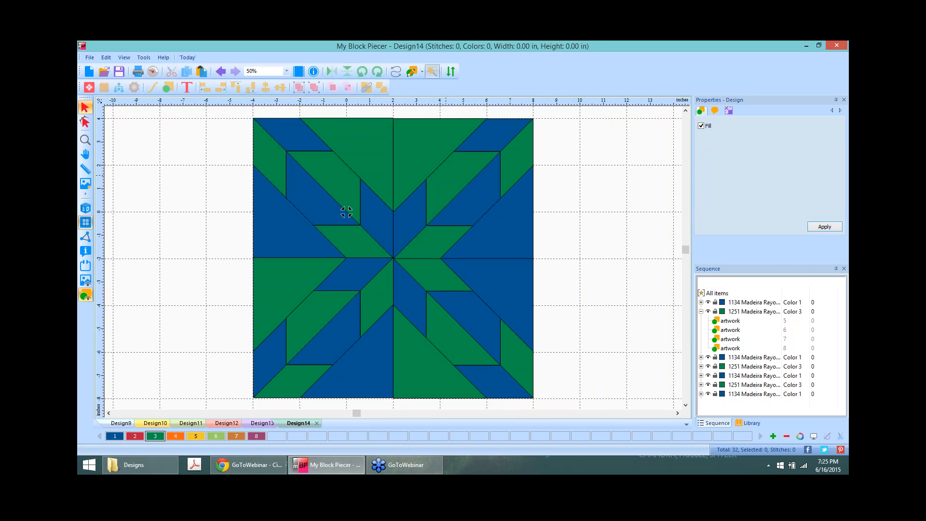
pyautogui.click(378, 72)
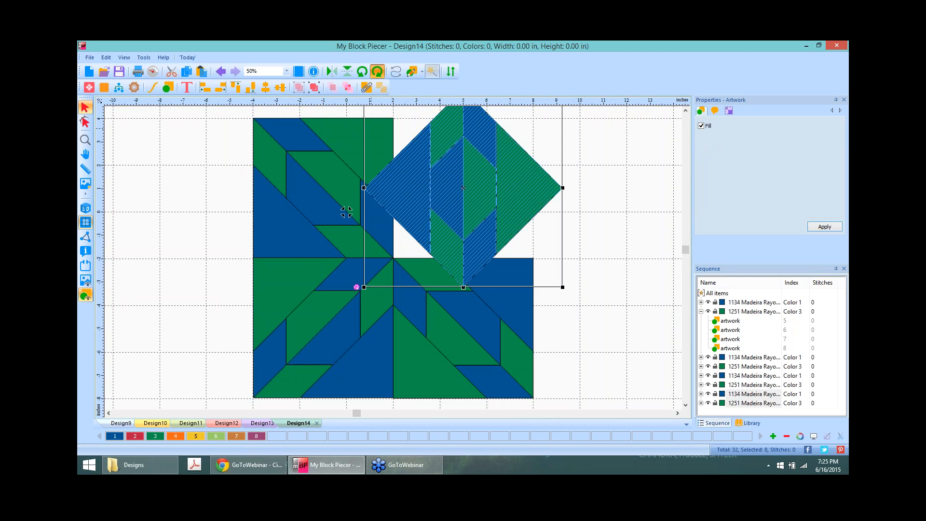
pyautogui.click(591, 232)
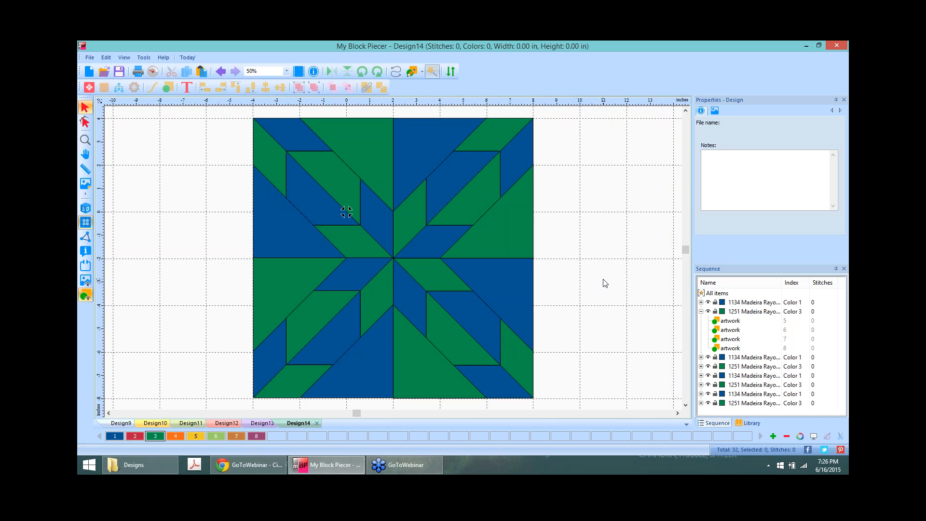
# Step: At about 59% zoom, select the star block's top-left and bottom-left quadrants
pyautogui.scroll(-1, 606, 284)
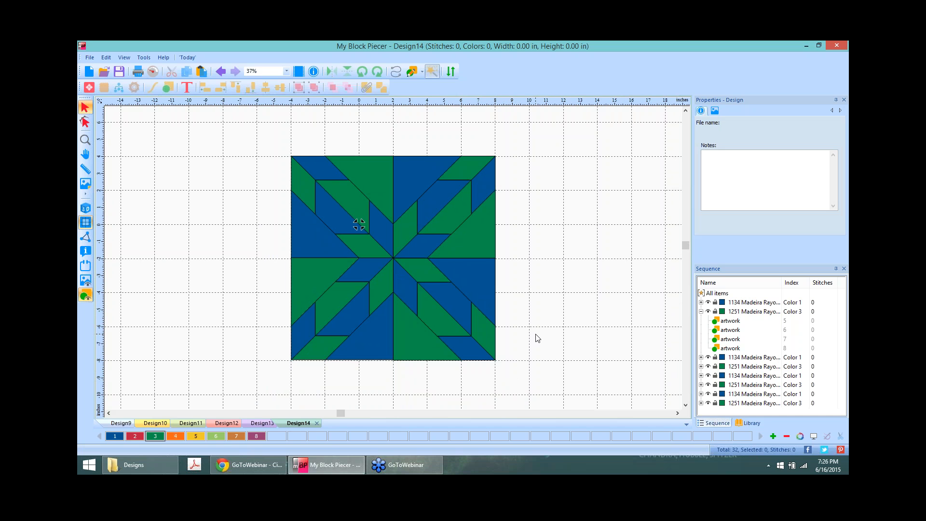
pyautogui.scroll(4, 558, 212)
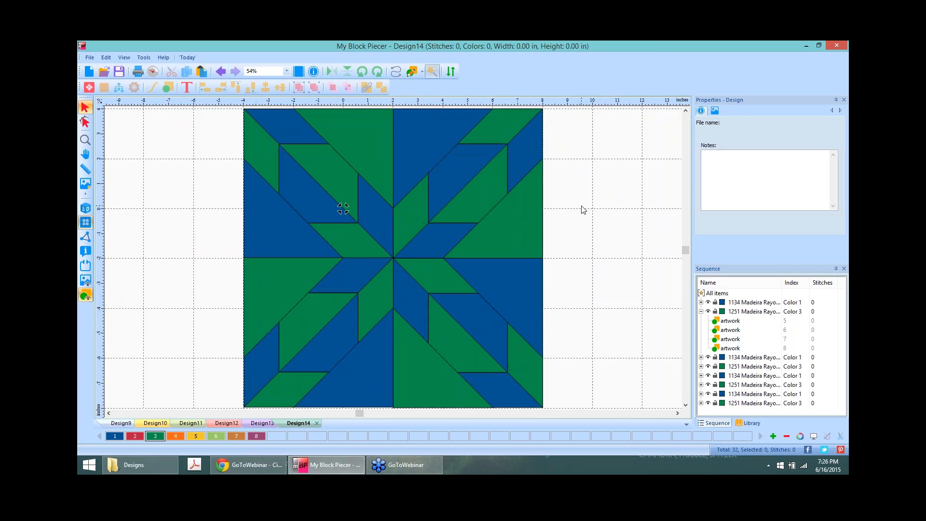
pyautogui.scroll(1, 584, 210)
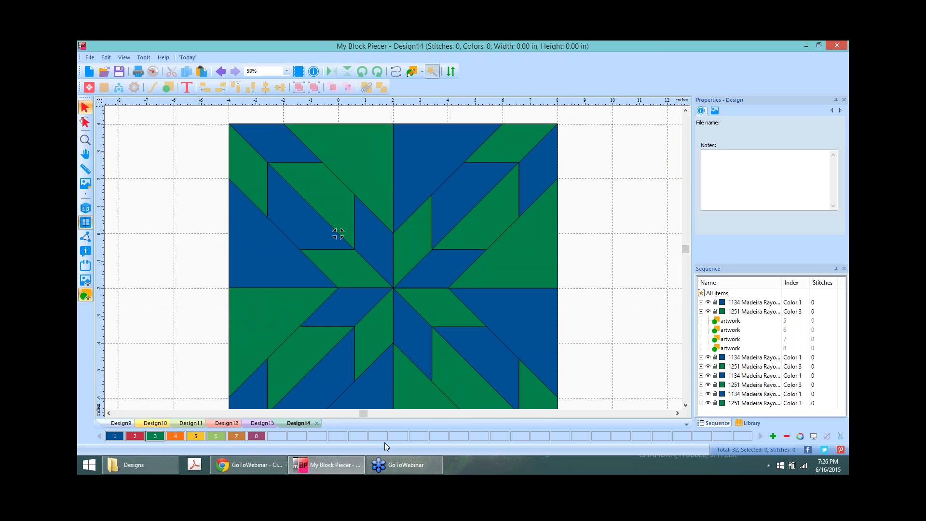
pyautogui.click(305, 197)
pyautogui.keyDown('ctrl'); pyautogui.click(315, 367); pyautogui.keyUp('ctrl')
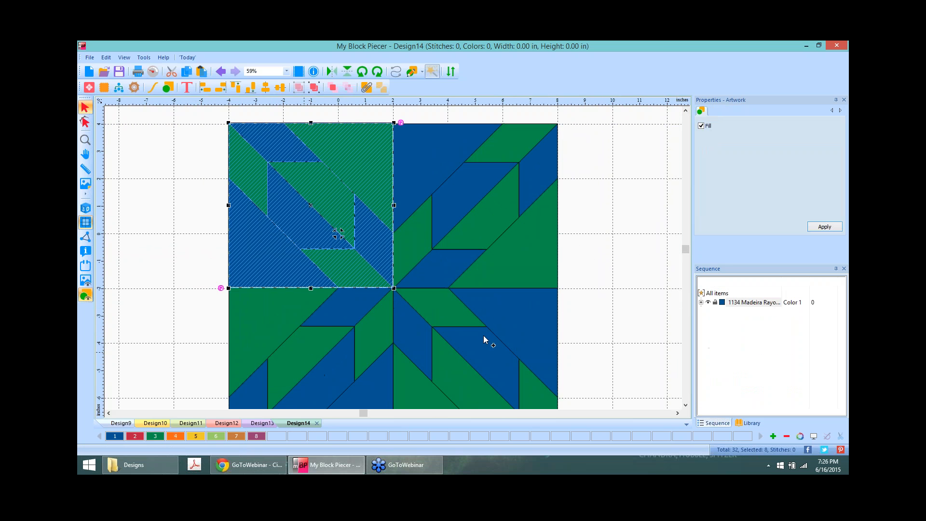
# Step: Add the bottom-right quadrant and delete all three, keeping only the top-right unit
pyautogui.keyDown('ctrl'); pyautogui.click(484, 338); pyautogui.keyUp('ctrl')
pyautogui.press('Delete')
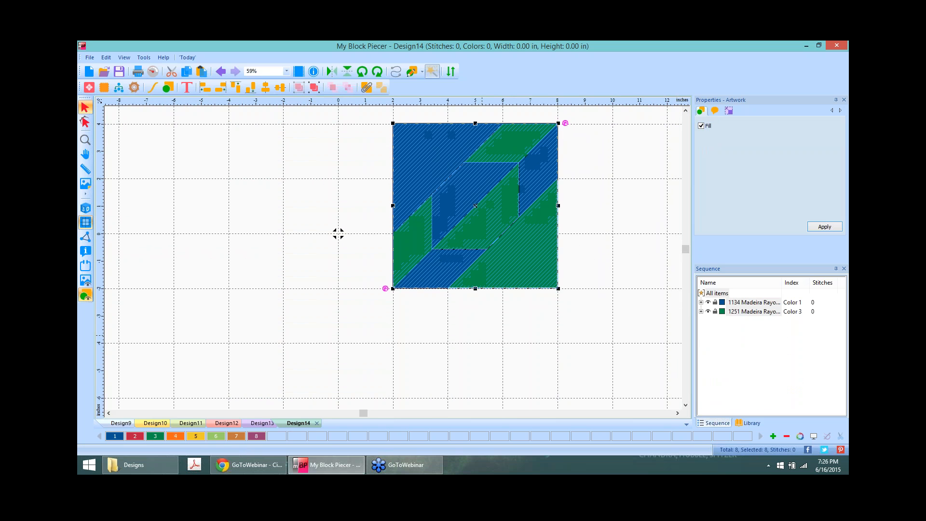
pyautogui.click(620, 169)
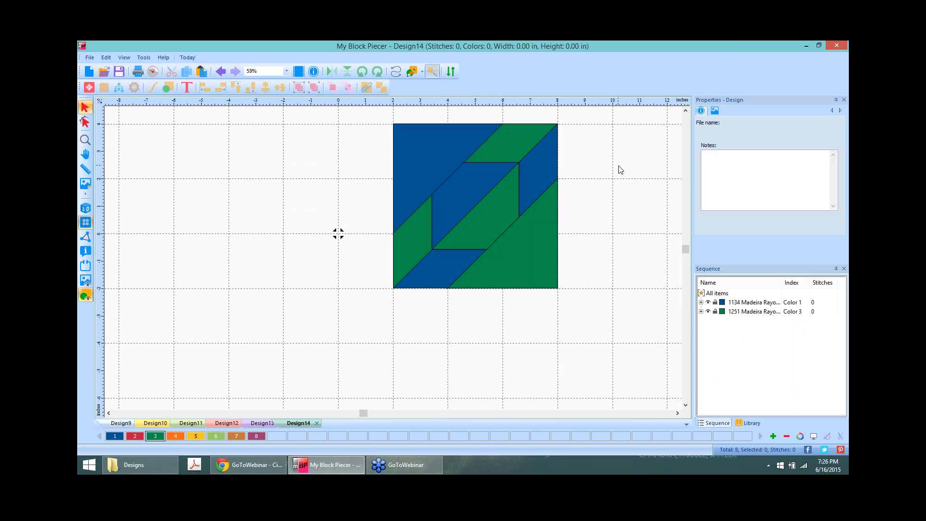
pyautogui.click(678, 413)
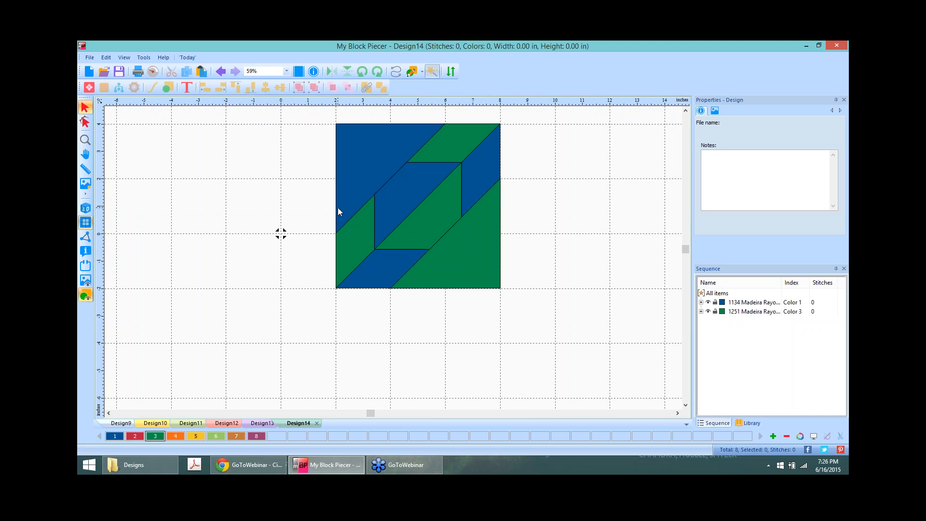
# Step: Rotate the eight-piece unit 45° into a diamond and try selecting its right half
pyautogui.moveTo(320, 111); pyautogui.dragTo(513, 286)
pyautogui.click(362, 71)
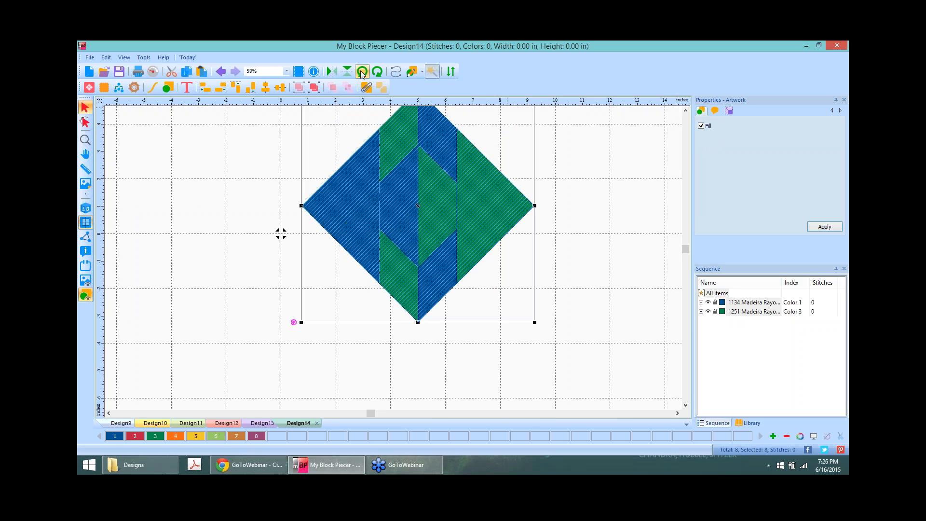
pyautogui.click(510, 175)
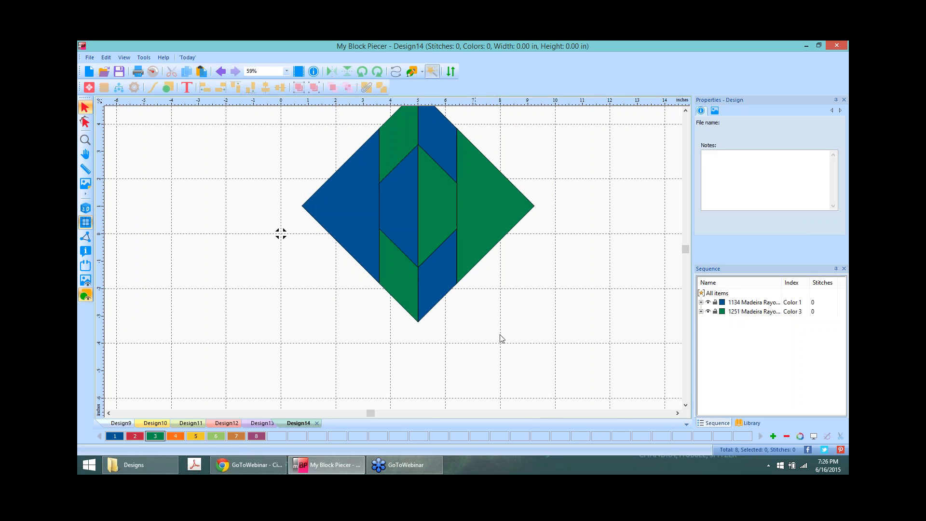
pyautogui.click(686, 111)
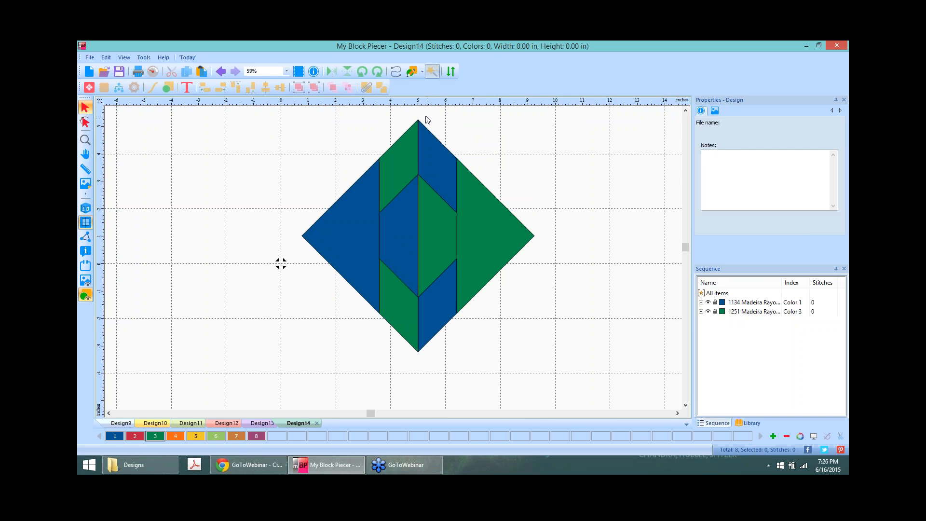
pyautogui.moveTo(413, 109); pyautogui.dragTo(585, 385)
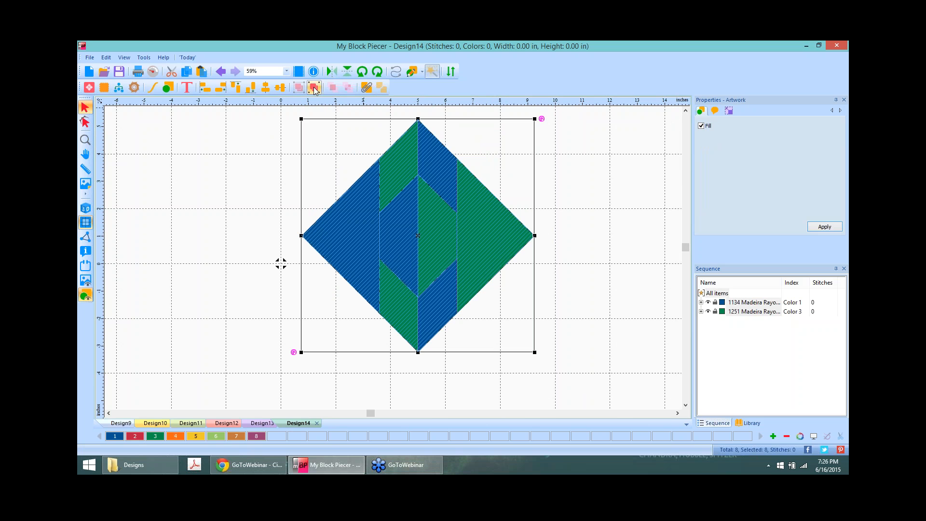
pyautogui.click(502, 154)
pyautogui.moveTo(413, 107); pyautogui.dragTo(577, 408)
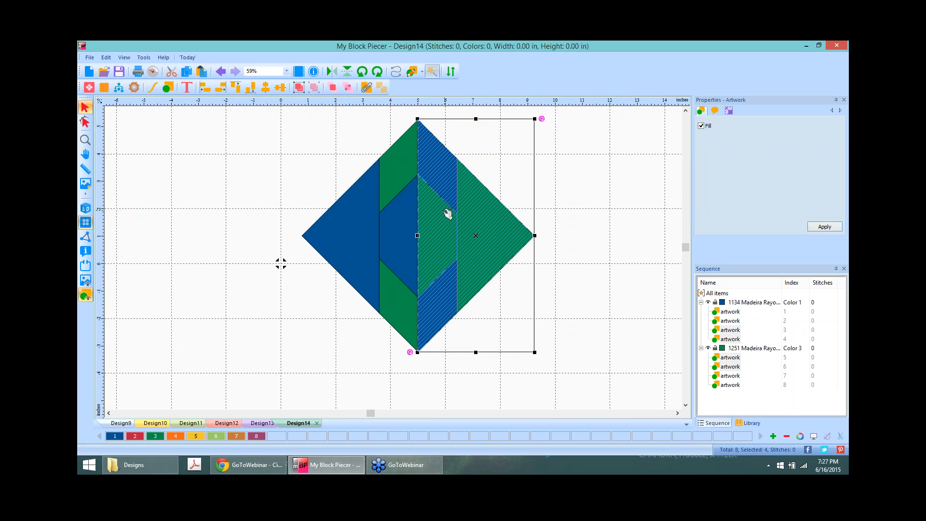
pyautogui.click(730, 112)
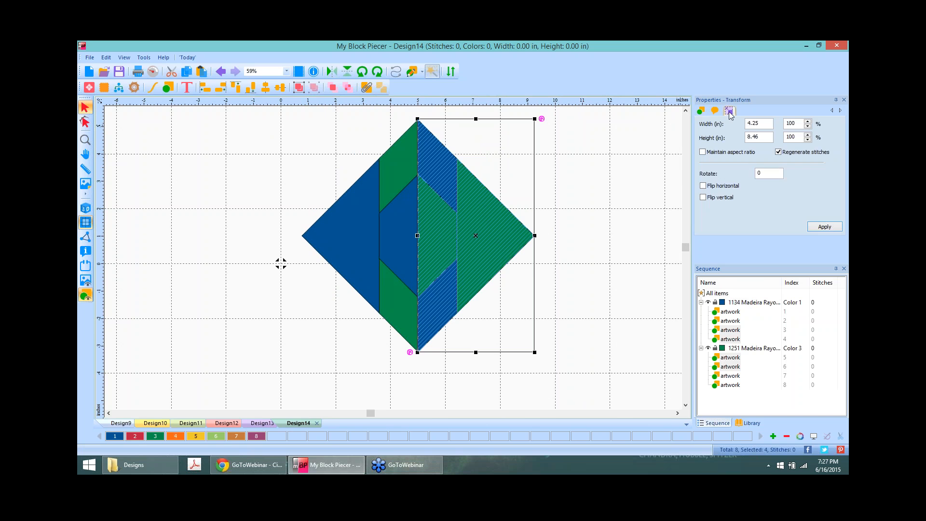
pyautogui.click(606, 176)
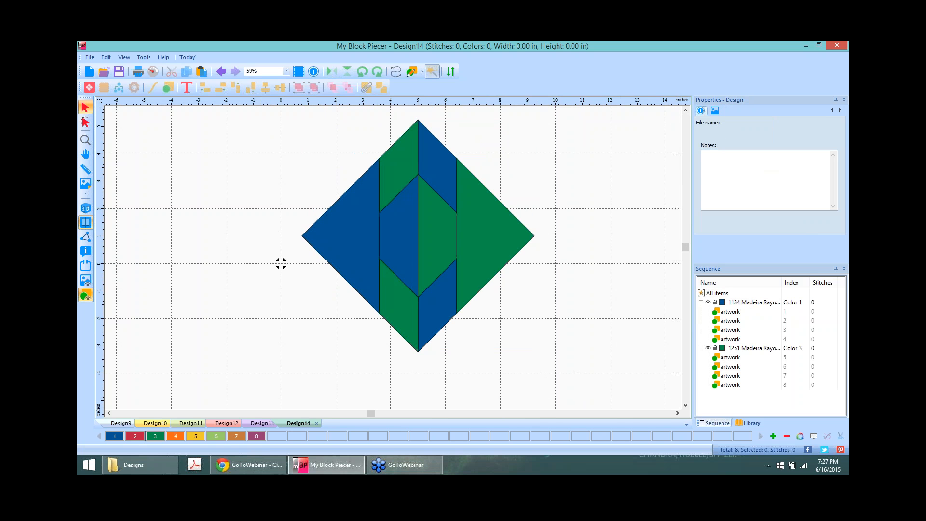
# Step: Rotate the unit back upright and resize it to 12 × 12 inches
pyautogui.hotkey('ctrl', 'a')
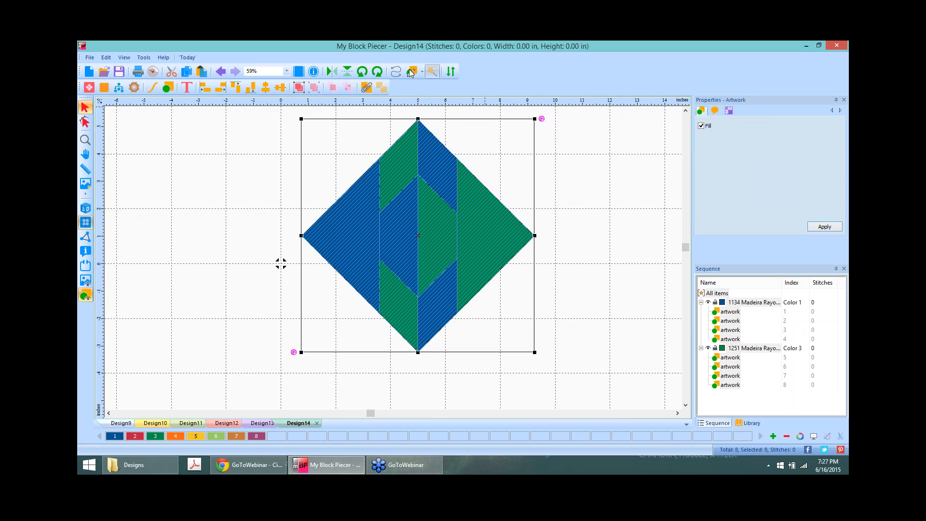
pyautogui.click(377, 71)
pyautogui.click(377, 72)
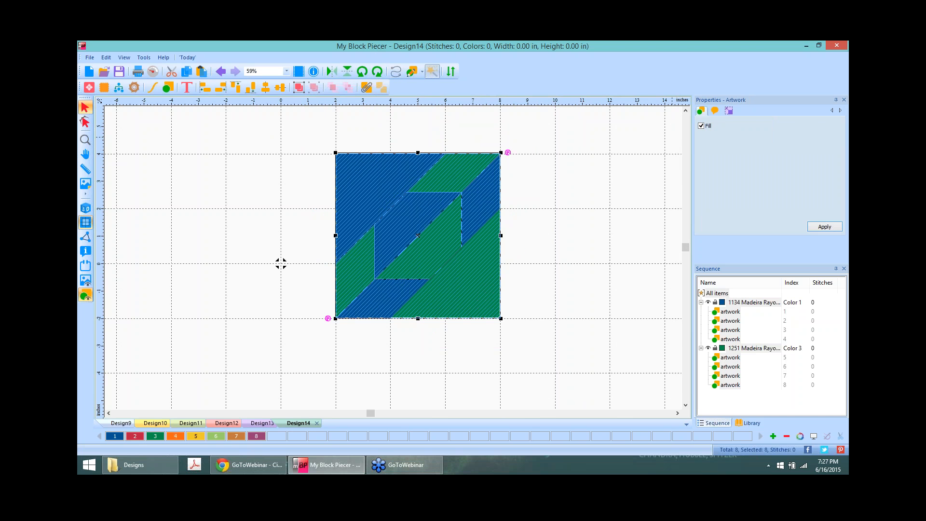
pyautogui.click(727, 111)
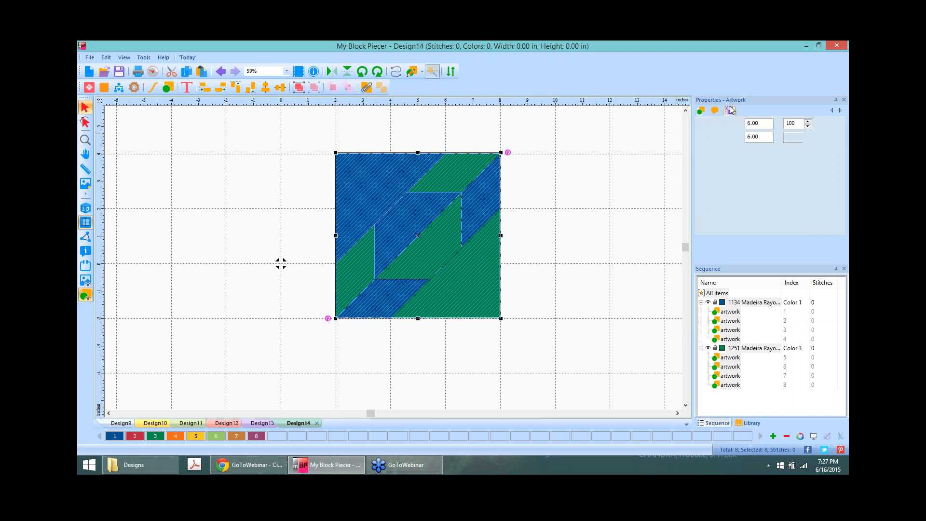
pyautogui.doubleClick(771, 124)
pyautogui.write('12')
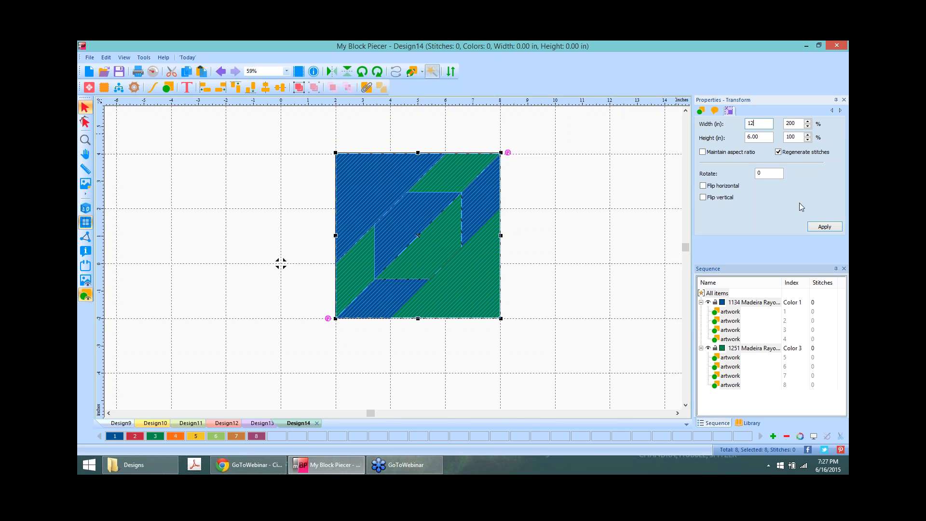
pyautogui.moveTo(764, 137); pyautogui.dragTo(716, 150)
pyautogui.write('1')
pyautogui.click(628, 214)
# Step: Turn the 12-inch block 45° onto its point and select the diamond's right half
pyautogui.scroll(-3, 628, 214)
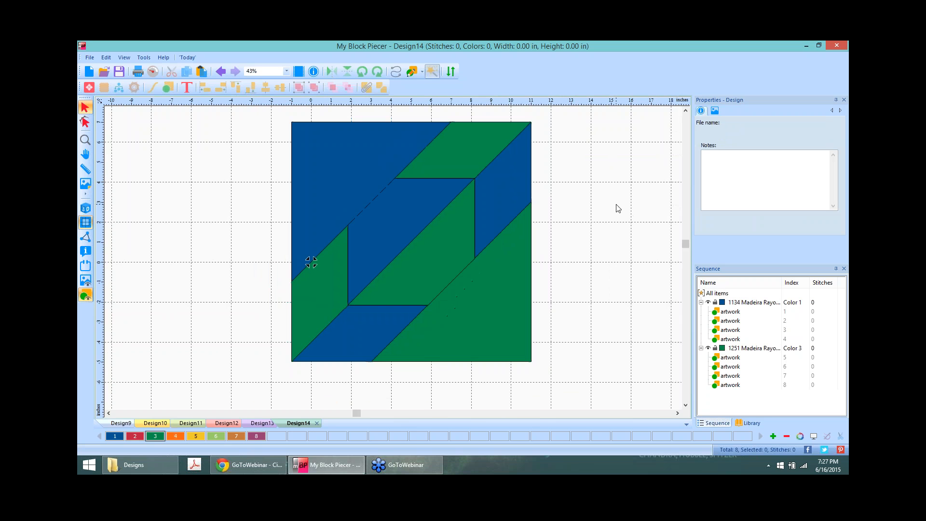
pyautogui.moveTo(270, 112); pyautogui.dragTo(576, 382)
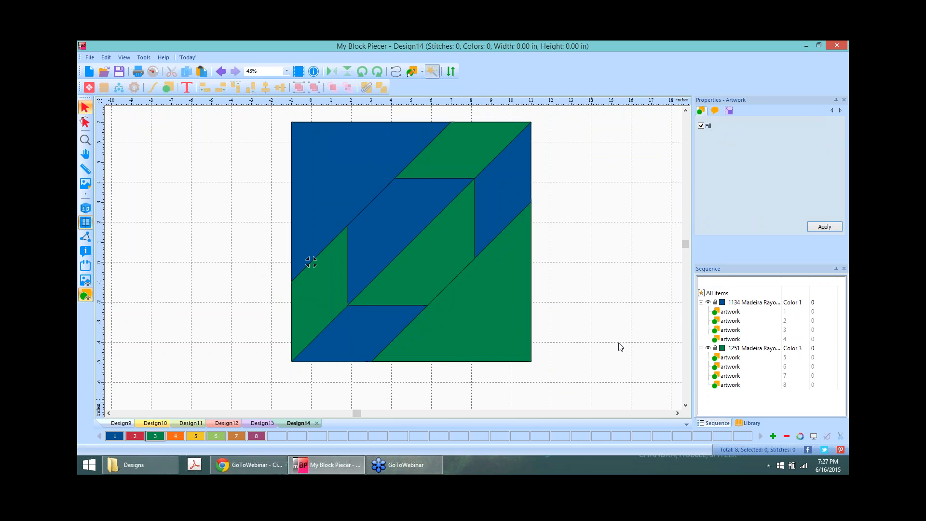
pyautogui.click(362, 72)
pyautogui.click(624, 167)
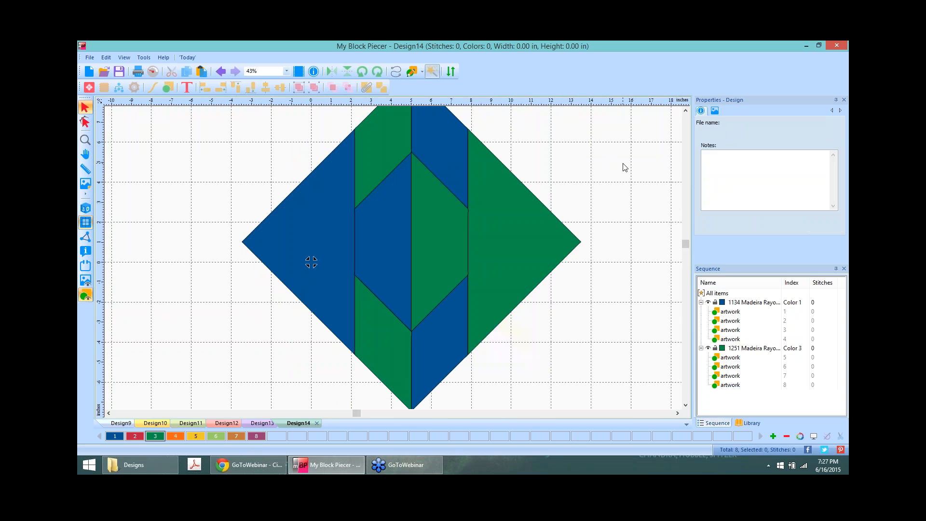
pyautogui.scroll(-3, 623, 164)
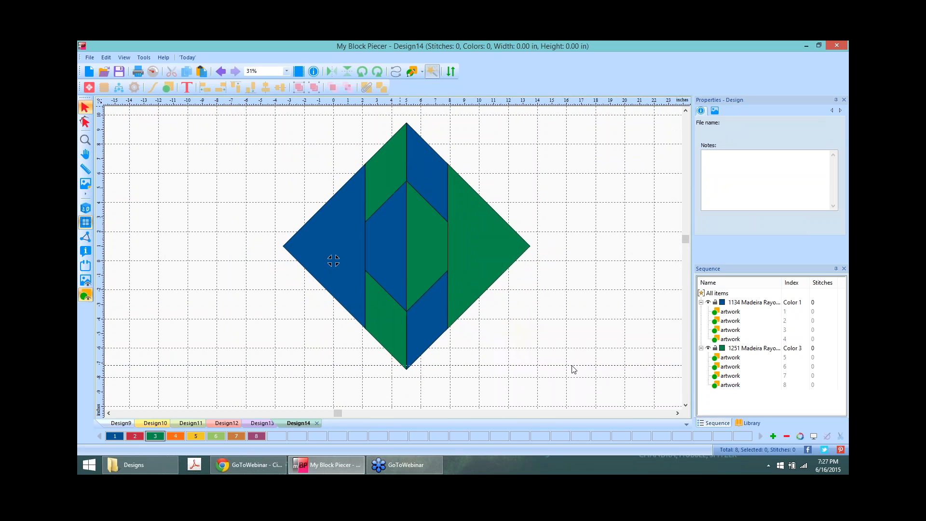
pyautogui.moveTo(394, 117); pyautogui.dragTo(574, 421)
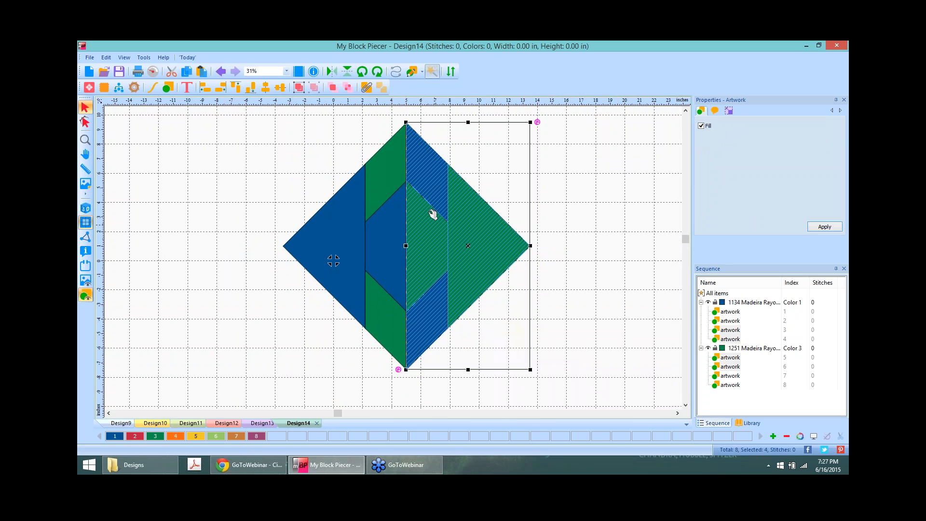
pyautogui.click(118, 89)
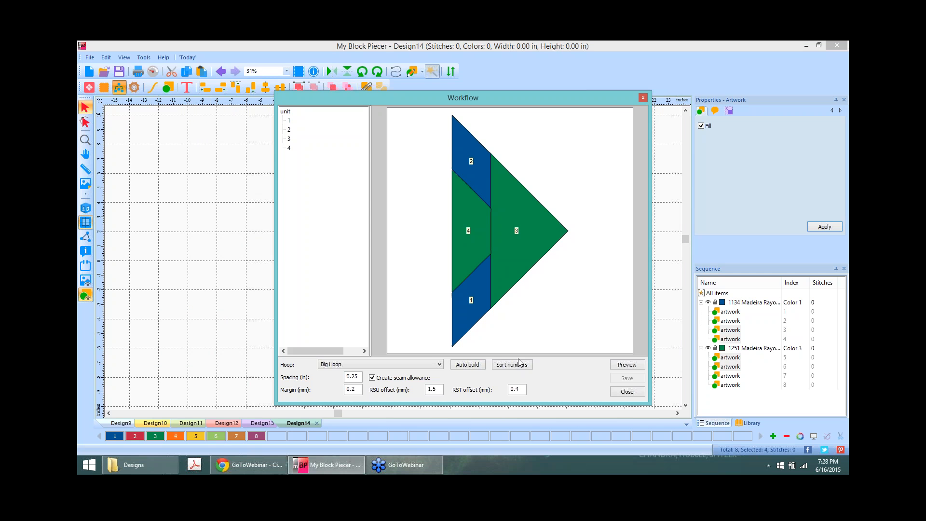
pyautogui.click(471, 367)
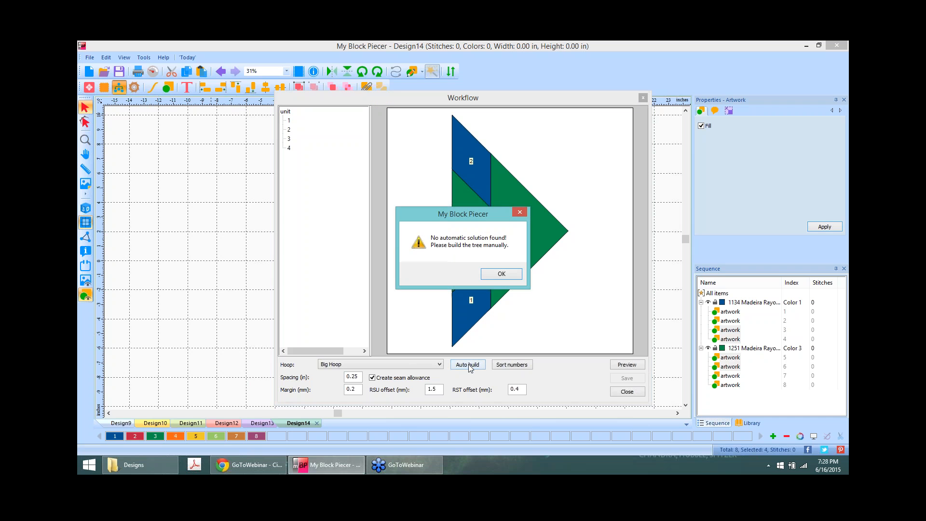
pyautogui.click(502, 274)
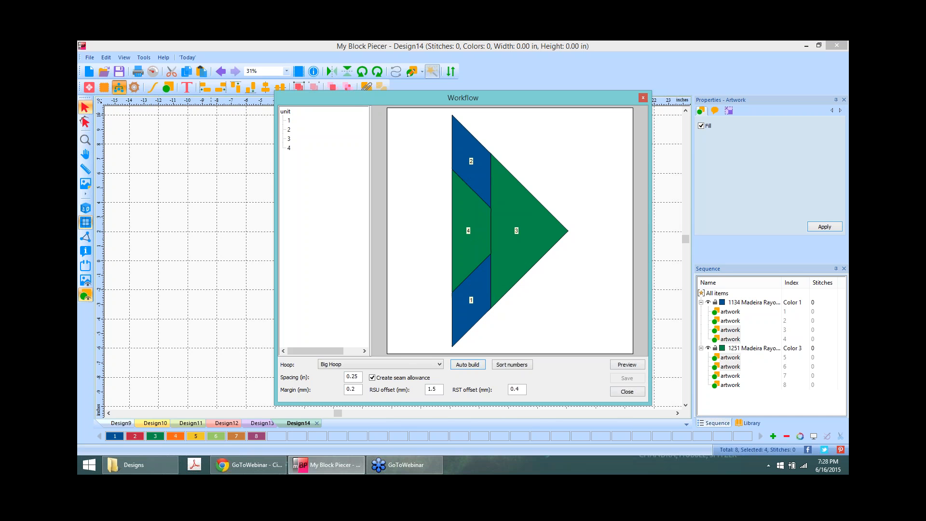
pyautogui.click(627, 392)
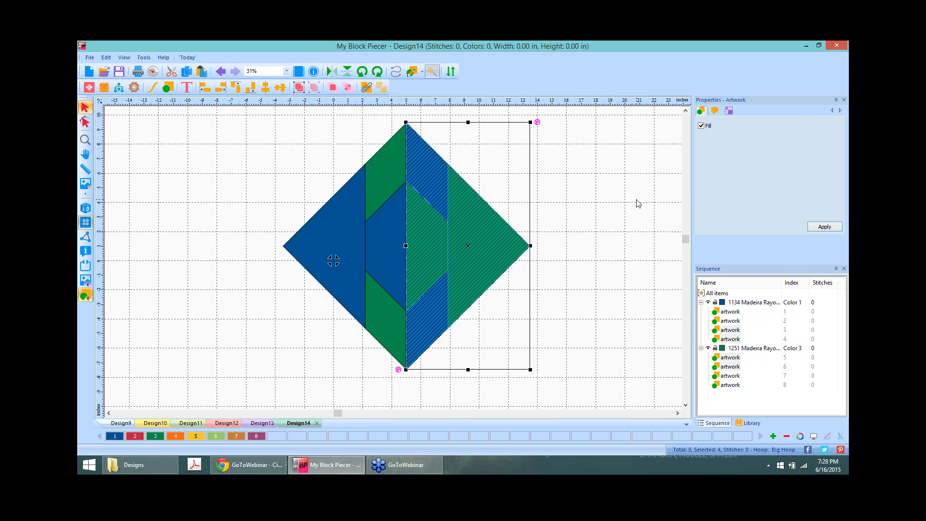
pyautogui.click(581, 185)
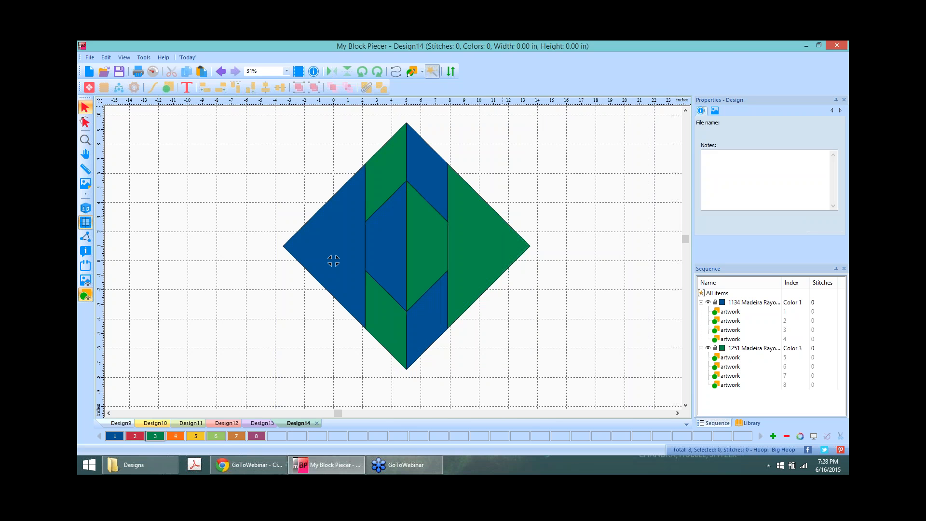
# Step: Number the right-half patches 1–4 (top blue, green centre, lower blue, right green) and select them
pyautogui.click(452, 73)
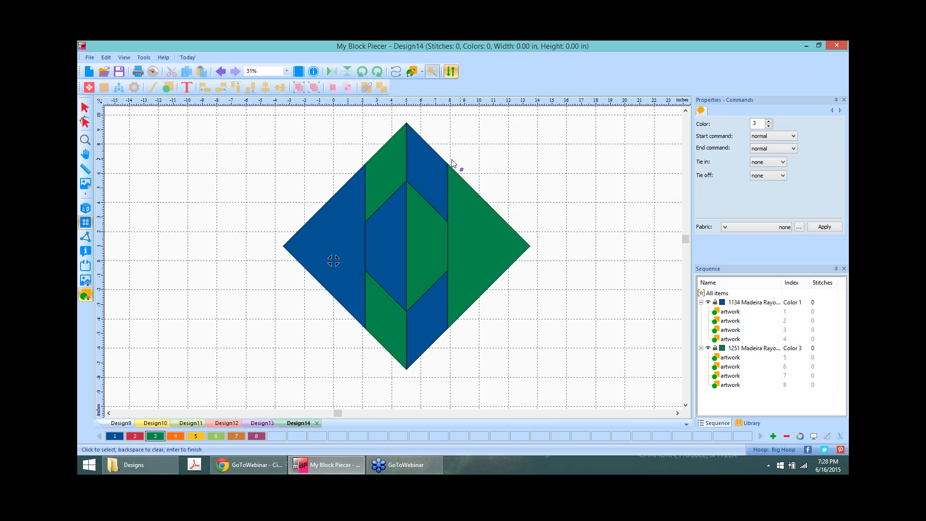
pyautogui.click(428, 167)
pyautogui.click(426, 238)
pyautogui.click(424, 321)
pyautogui.click(488, 235)
pyautogui.press('Return')
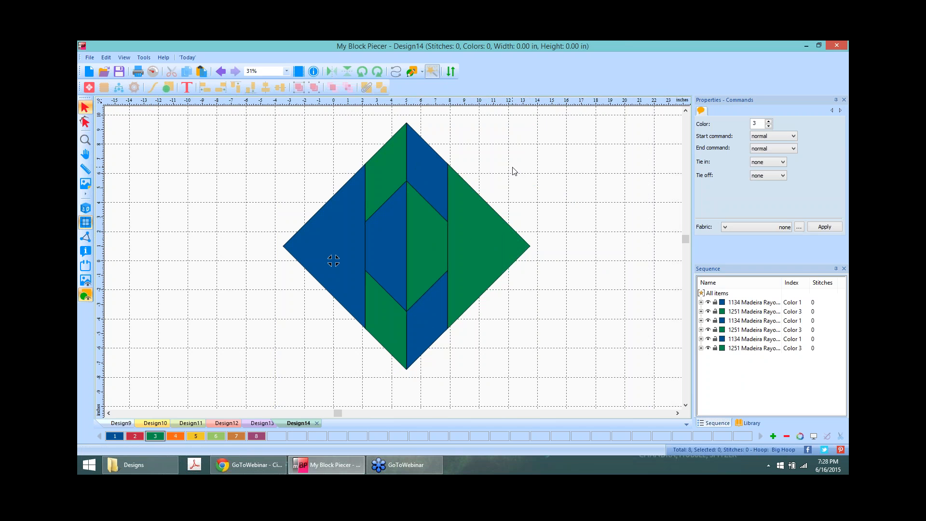
pyautogui.moveTo(400, 109); pyautogui.dragTo(606, 428)
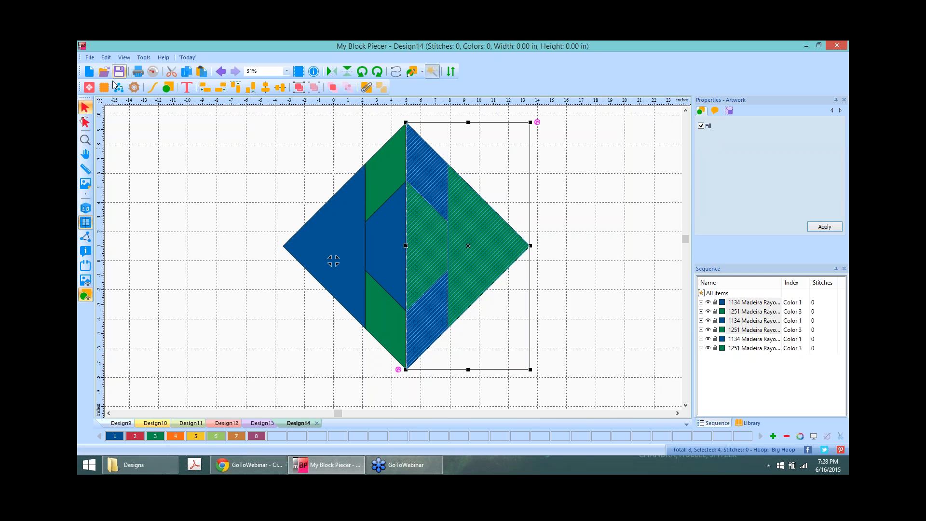
# Step: In the Workflow, Auto build finds no solution, so group pieces 1 and 2 manually
pyautogui.click(118, 88)
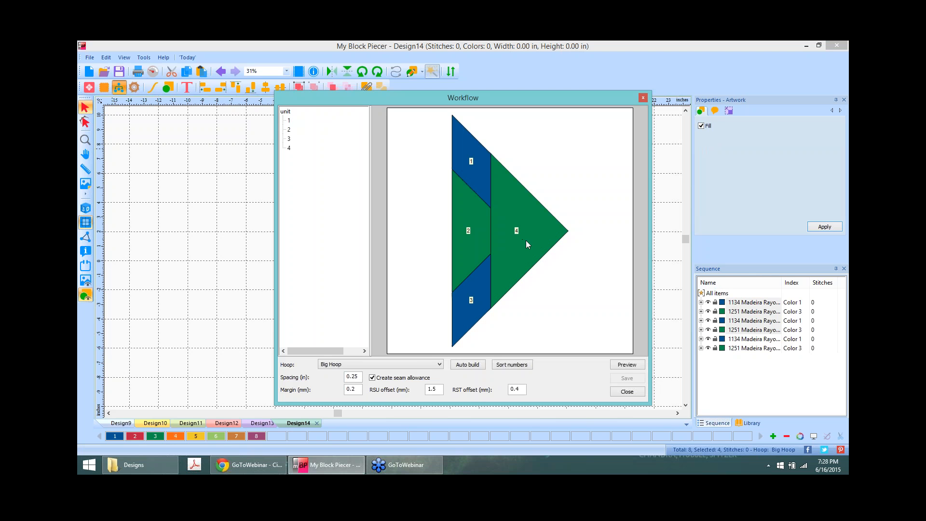
pyautogui.click(471, 367)
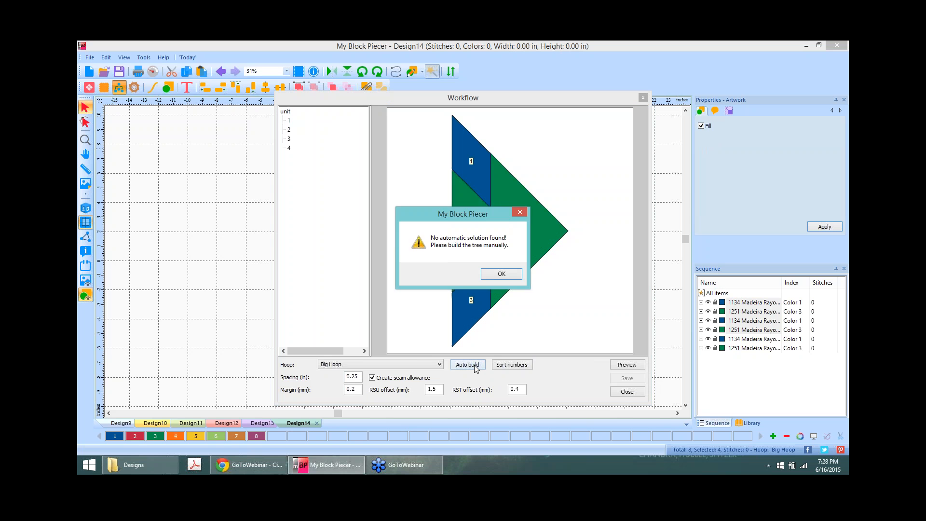
pyautogui.click(510, 273)
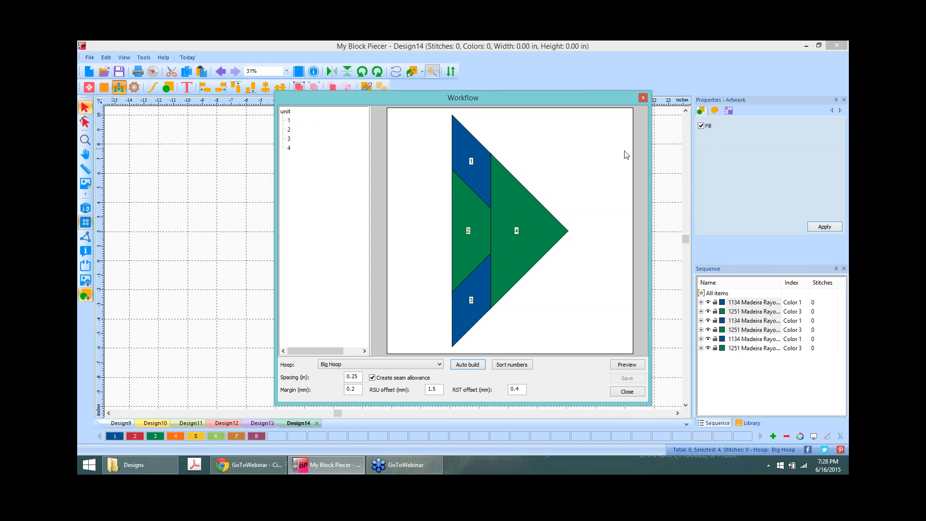
pyautogui.click(289, 121)
pyautogui.keyDown('ctrl'); pyautogui.click(289, 130); pyautogui.keyUp('ctrl')
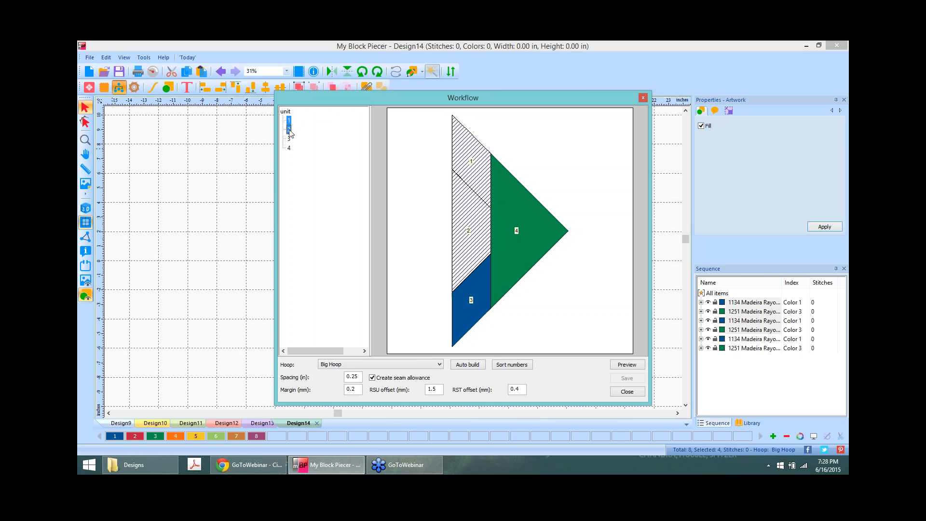
pyautogui.rightClick(290, 132)
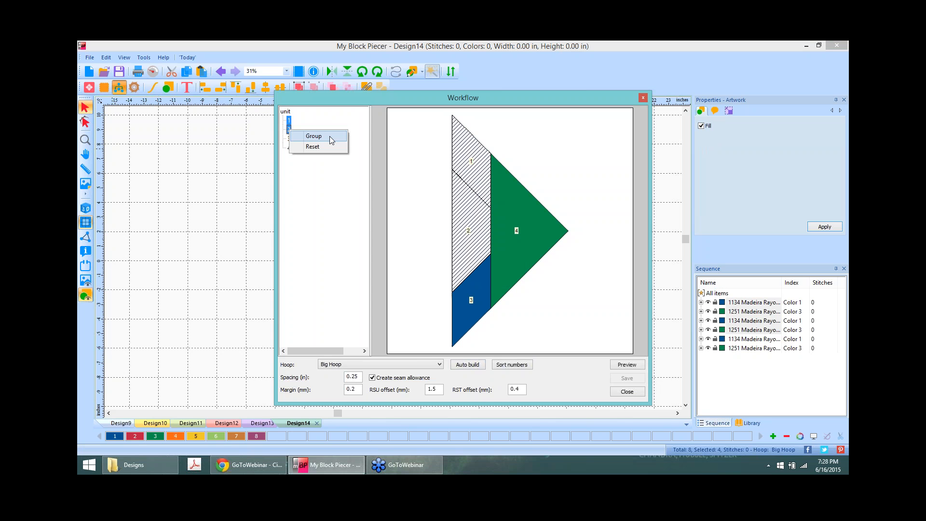
pyautogui.click(330, 136)
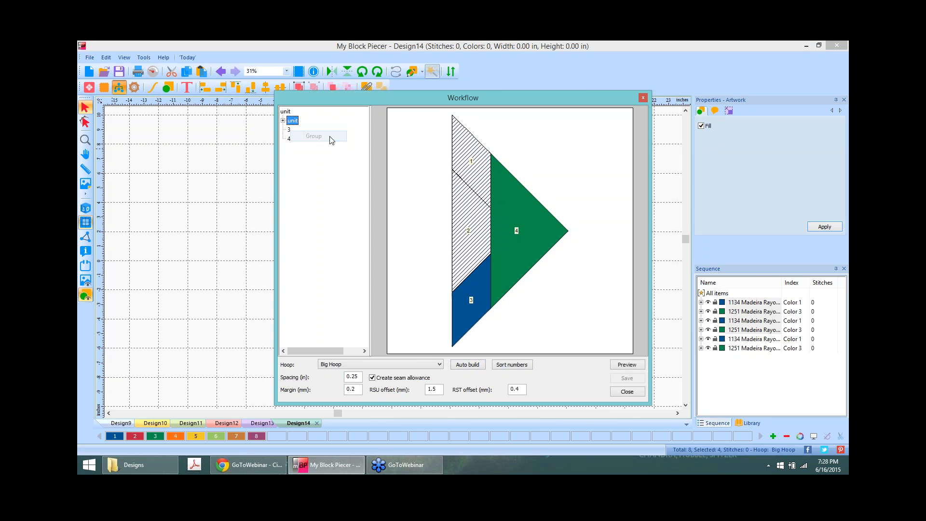
# Step: Add piece 3 to the unit, generate its seam-allowance templates, and close the Workflow
pyautogui.rightClick(289, 131)
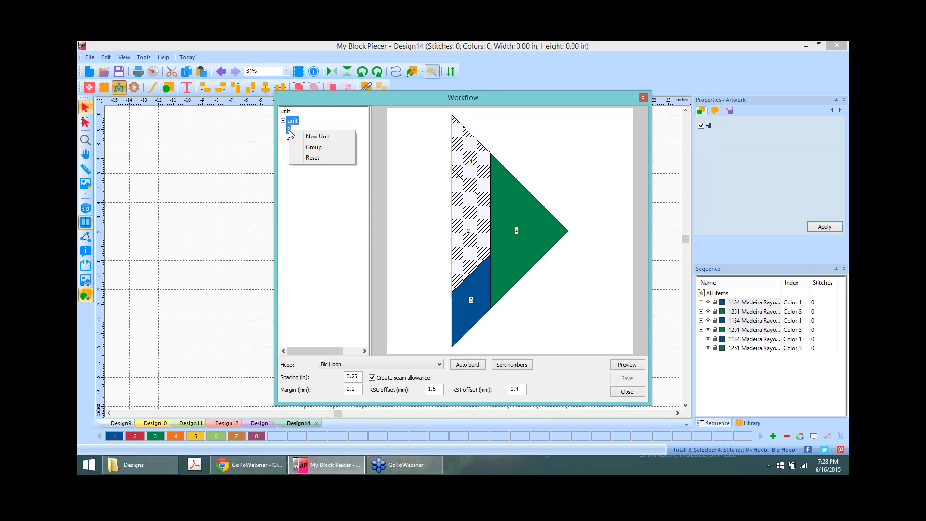
pyautogui.click(329, 147)
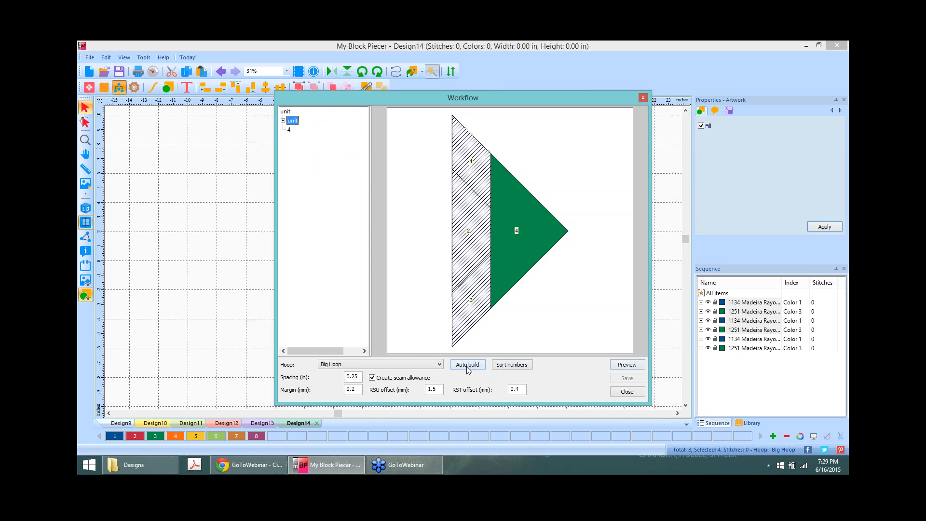
pyautogui.click(637, 366)
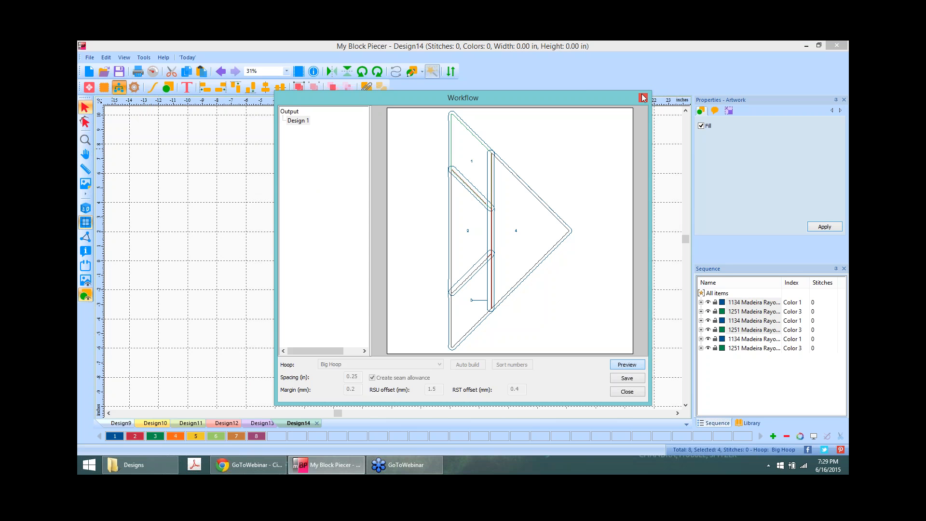
pyautogui.click(627, 391)
pyautogui.click(627, 203)
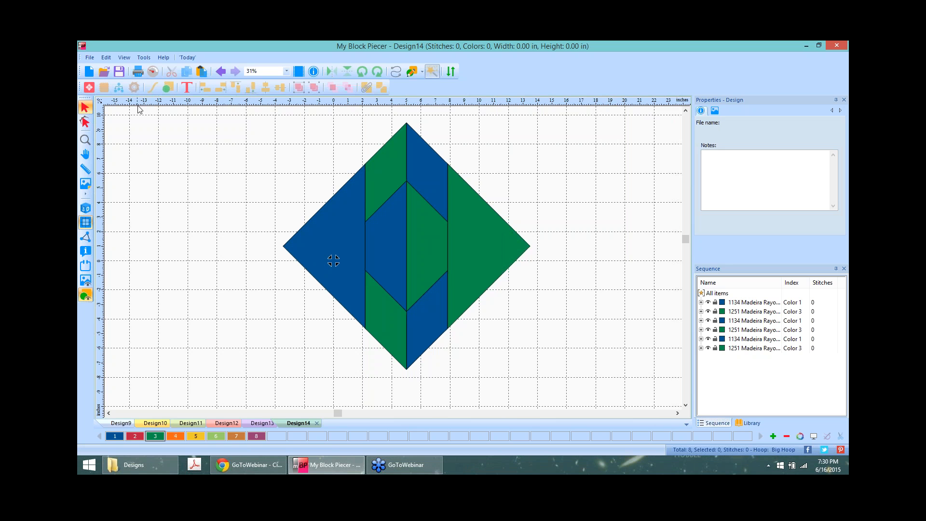
# Step: Start a new design, place the Goosesteps.c2s library block at the centre, and select its 19 pieces
pyautogui.click(89, 72)
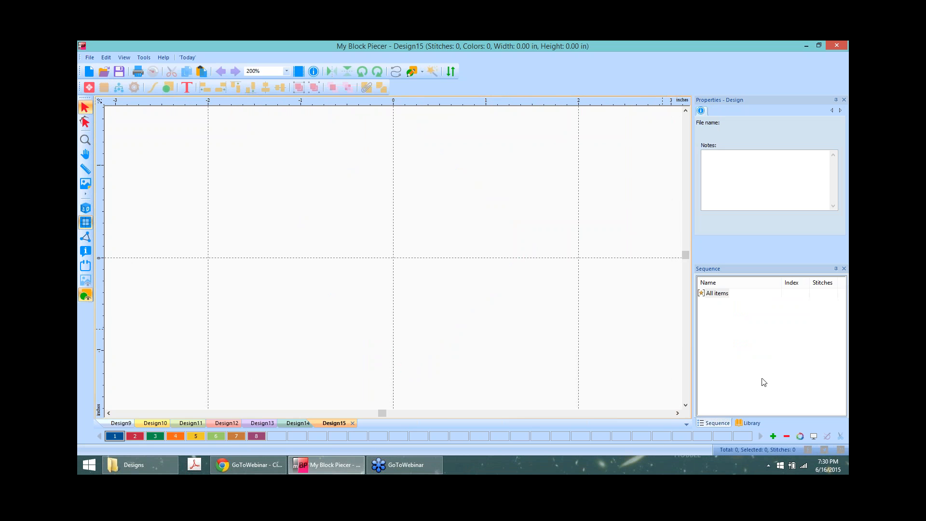
pyautogui.click(751, 424)
pyautogui.click(800, 352)
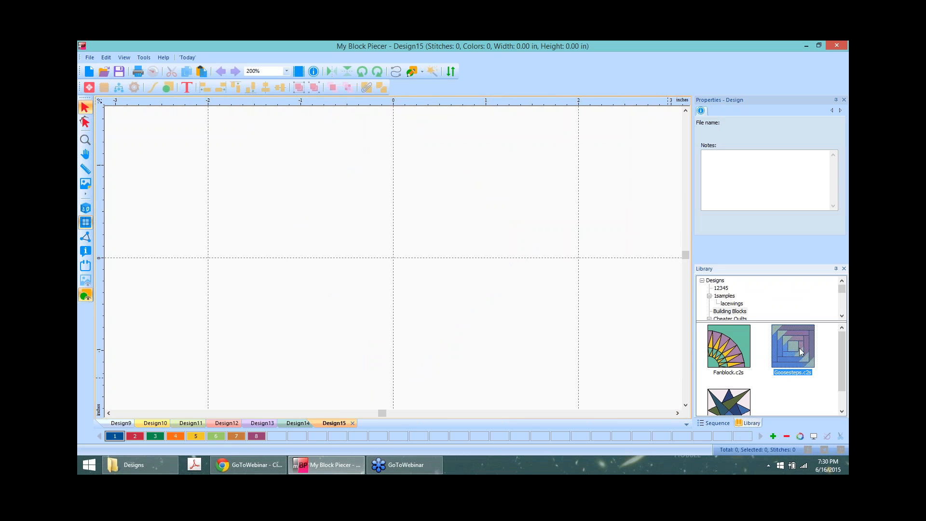
pyautogui.moveTo(800, 351); pyautogui.dragTo(403, 260)
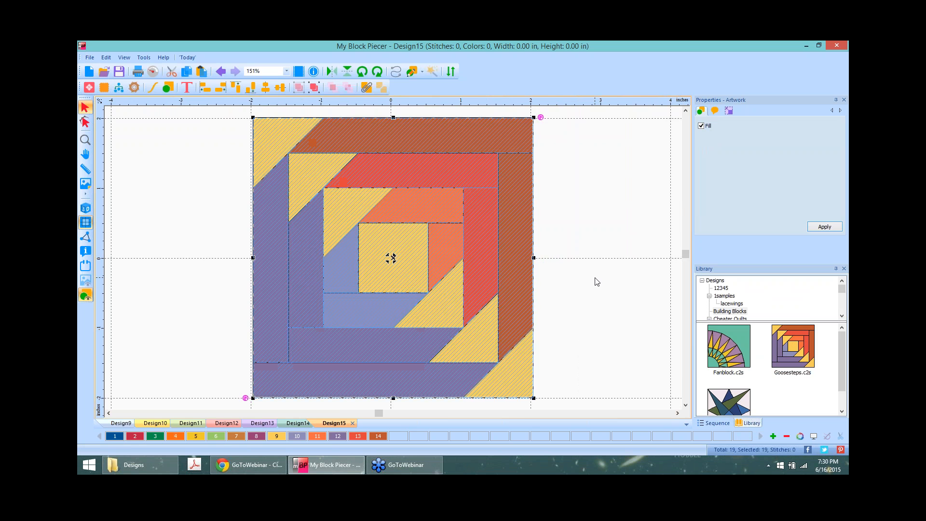
pyautogui.click(598, 282)
pyautogui.scroll(-1, 597, 282)
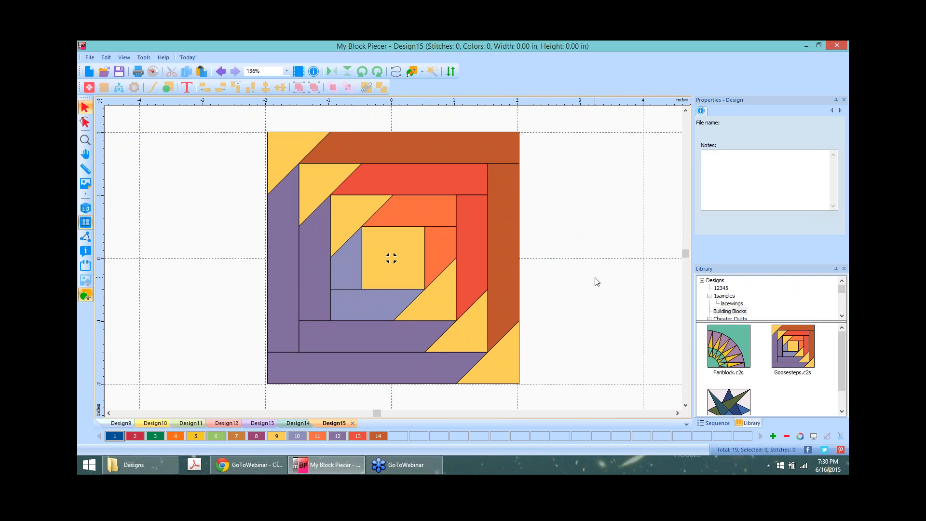
pyautogui.scroll(-2, 597, 282)
pyautogui.click(436, 178)
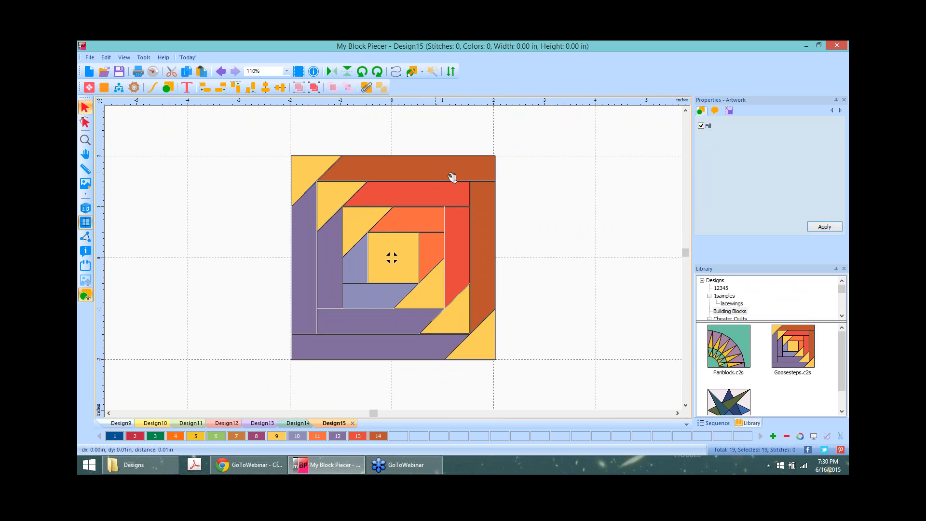
# Step: Set the Goosesteps block width to 8 with aspect ratio maintained, then reselect the enlarged block
pyautogui.click(729, 111)
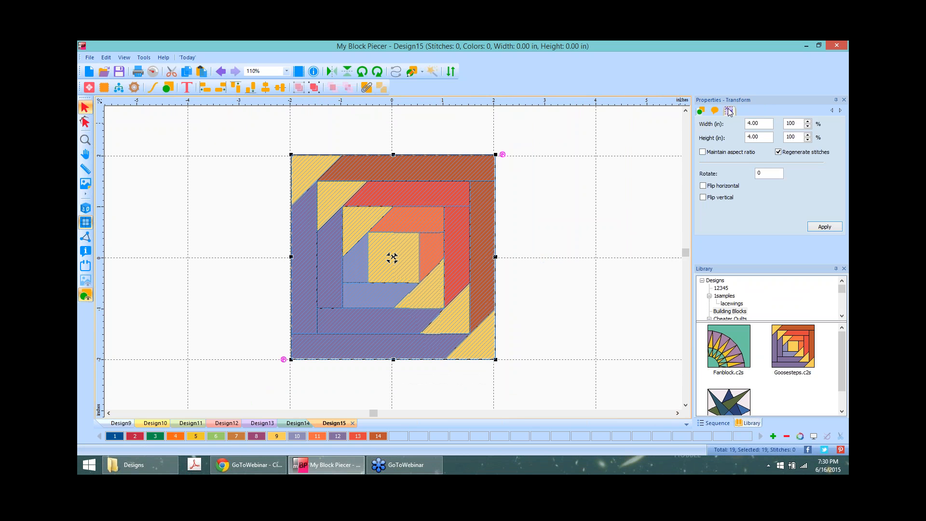
pyautogui.scroll(-1, 549, 217)
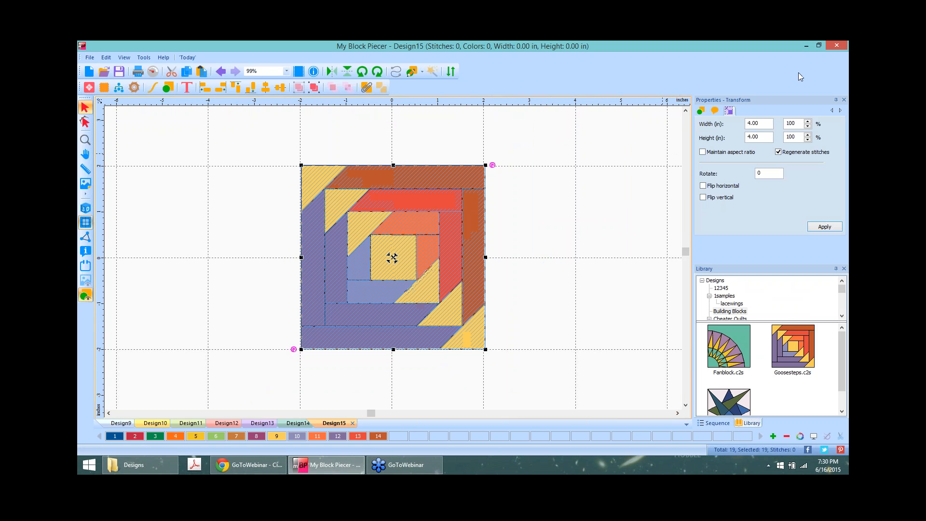
pyautogui.doubleClick(765, 124)
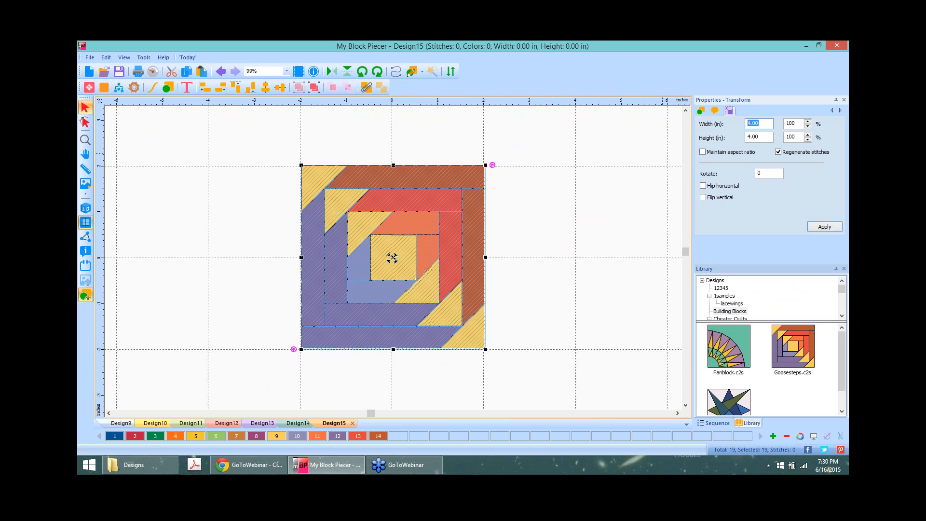
pyautogui.write('8')
pyautogui.click(702, 153)
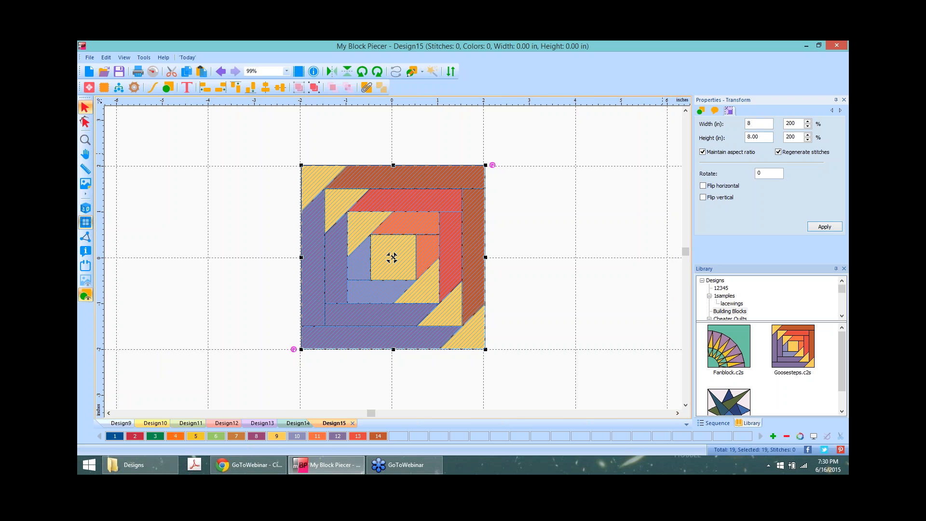
pyautogui.click(825, 227)
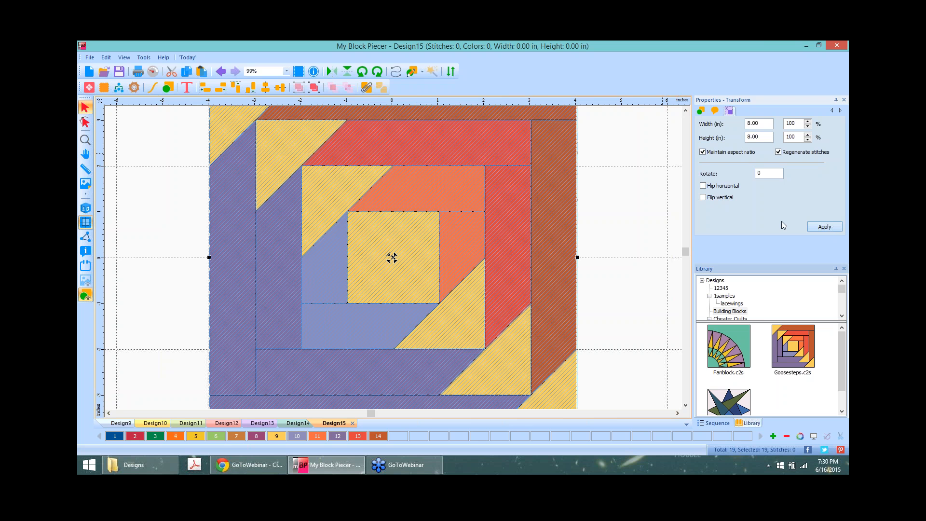
pyautogui.click(603, 208)
pyautogui.scroll(-4, 603, 208)
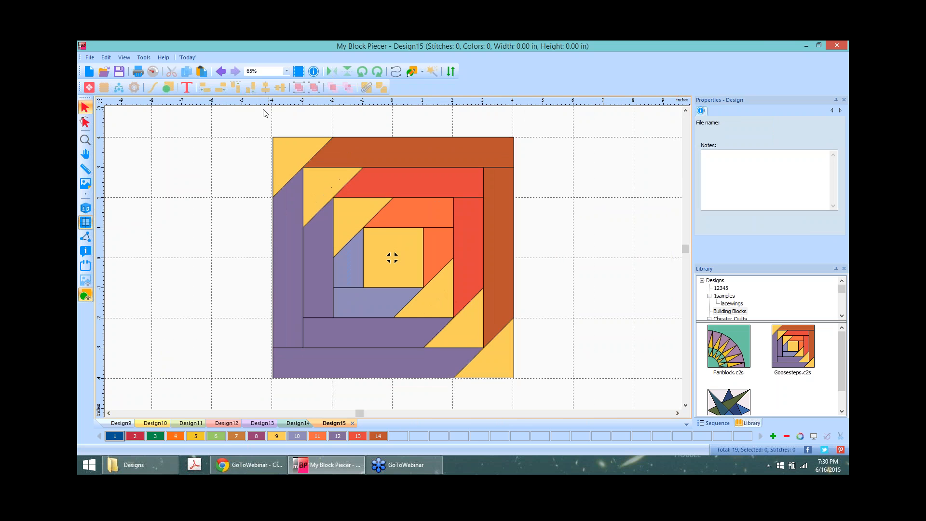
pyautogui.moveTo(253, 110); pyautogui.dragTo(555, 398)
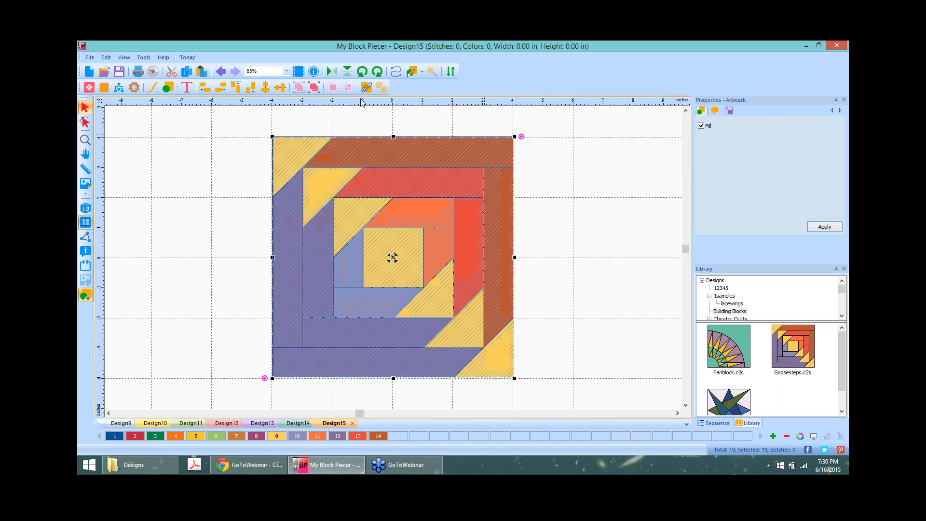
pyautogui.click(120, 88)
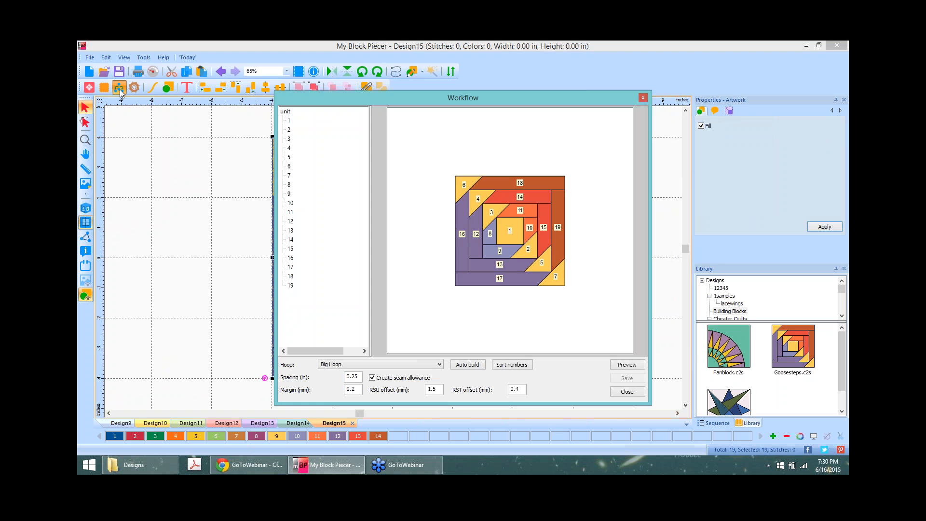
pyautogui.click(468, 366)
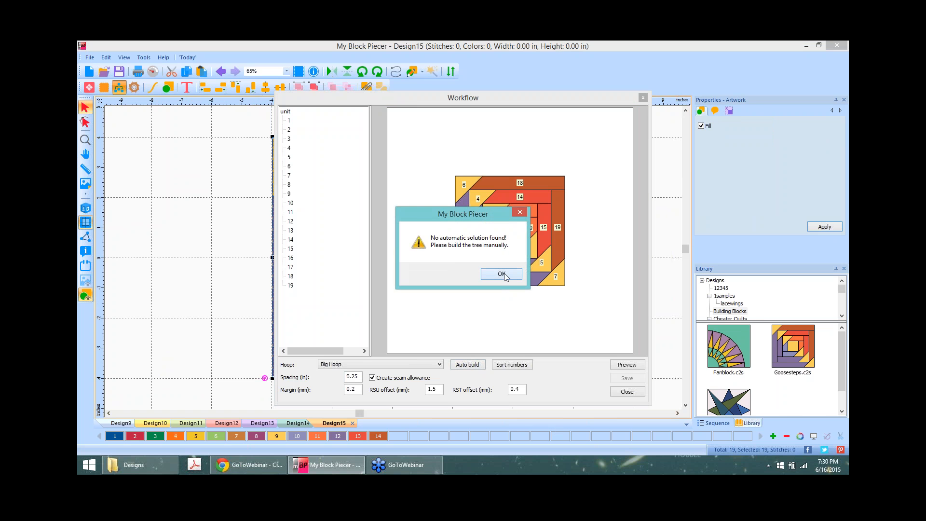
pyautogui.click(502, 273)
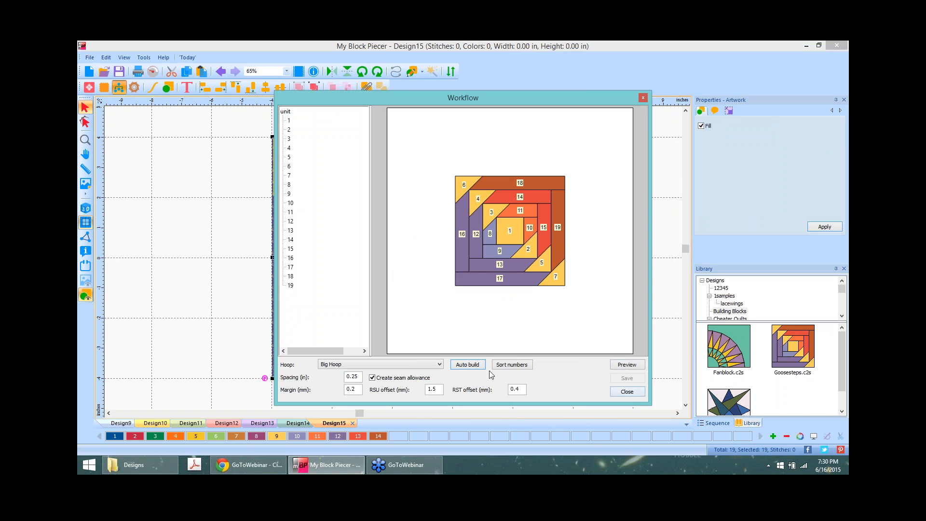
pyautogui.click(627, 391)
pyautogui.click(597, 186)
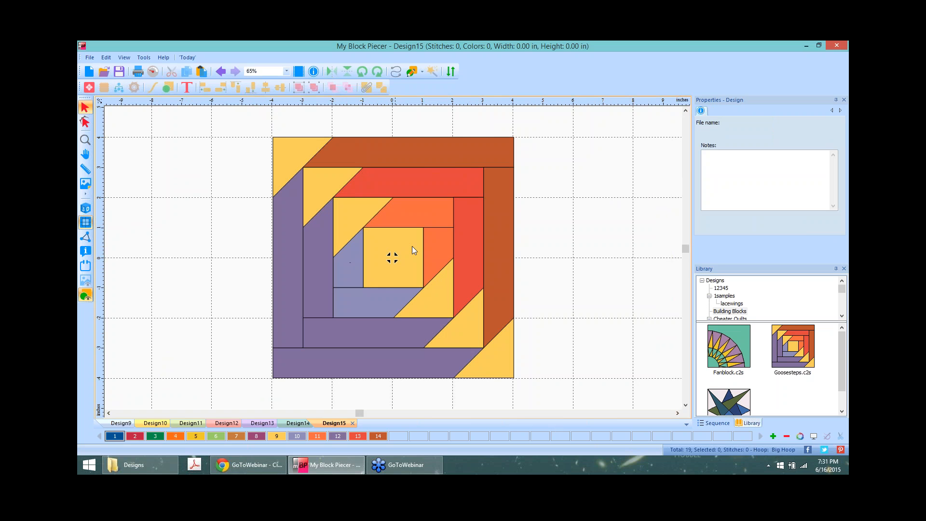
# Step: Number the 19 Goosesteps pieces outward from the centre, ending with the top-left yellow triangle as 19
pyautogui.hotkey('ctrl', 'a')
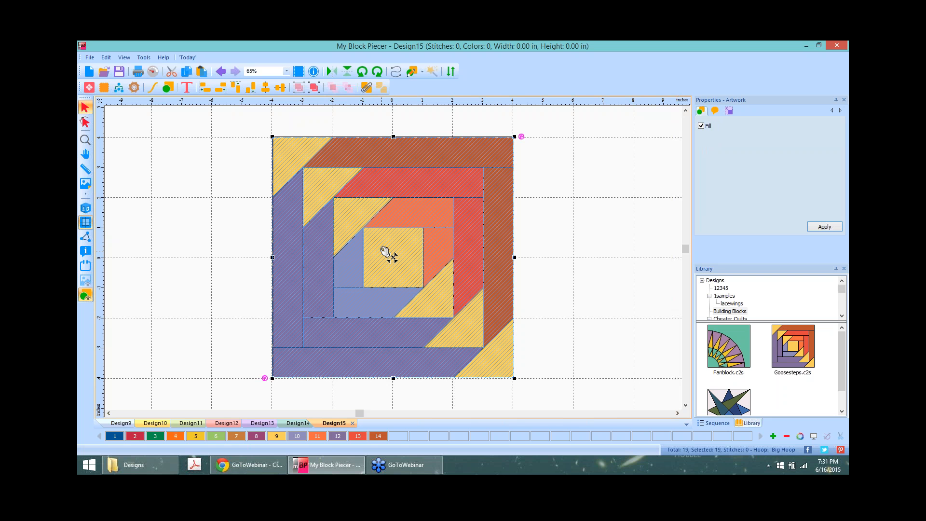
pyautogui.click(583, 201)
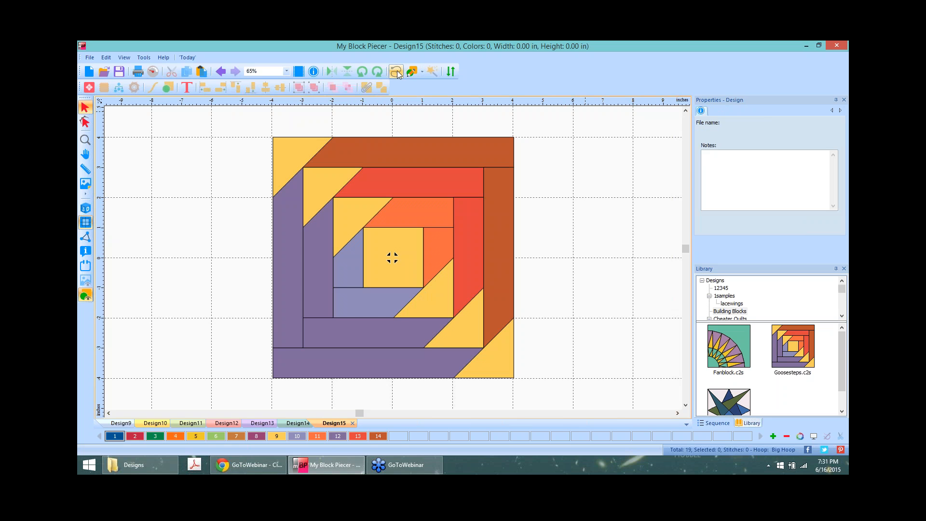
pyautogui.click(453, 71)
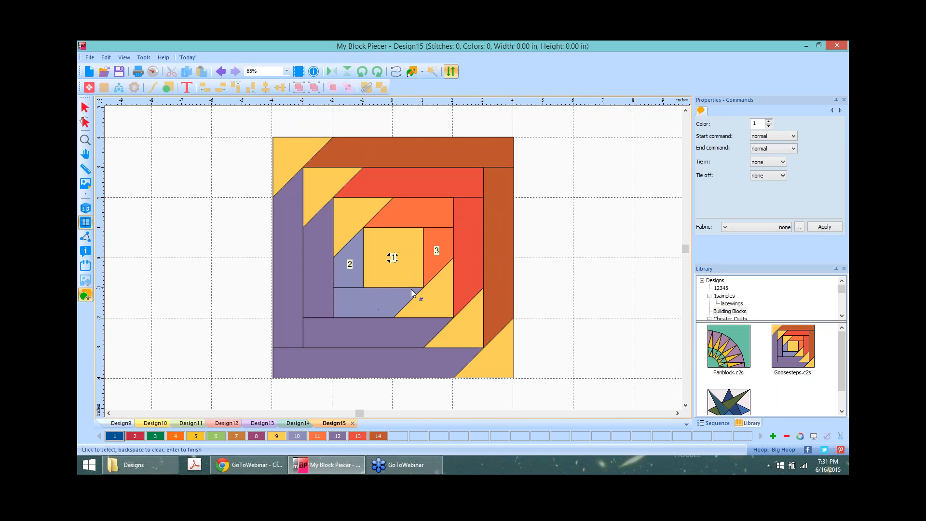
pyautogui.click(371, 300)
pyautogui.click(435, 299)
pyautogui.click(374, 330)
pyautogui.click(409, 180)
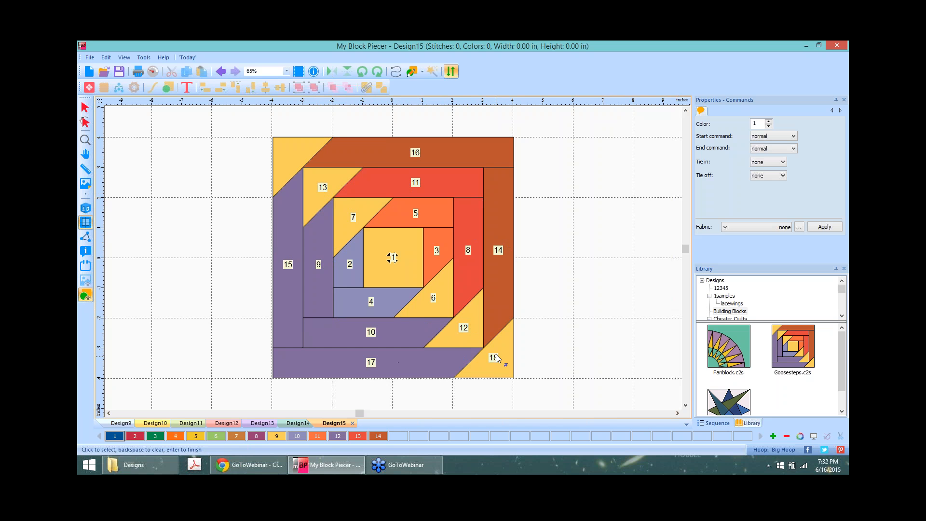
pyautogui.click(305, 148)
pyautogui.press('Return')
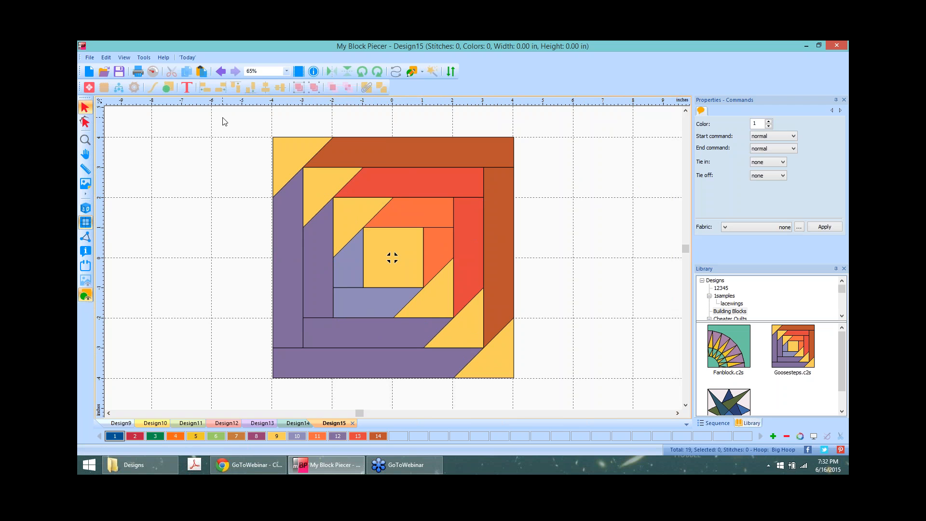
pyautogui.moveTo(234, 113); pyautogui.dragTo(580, 418)
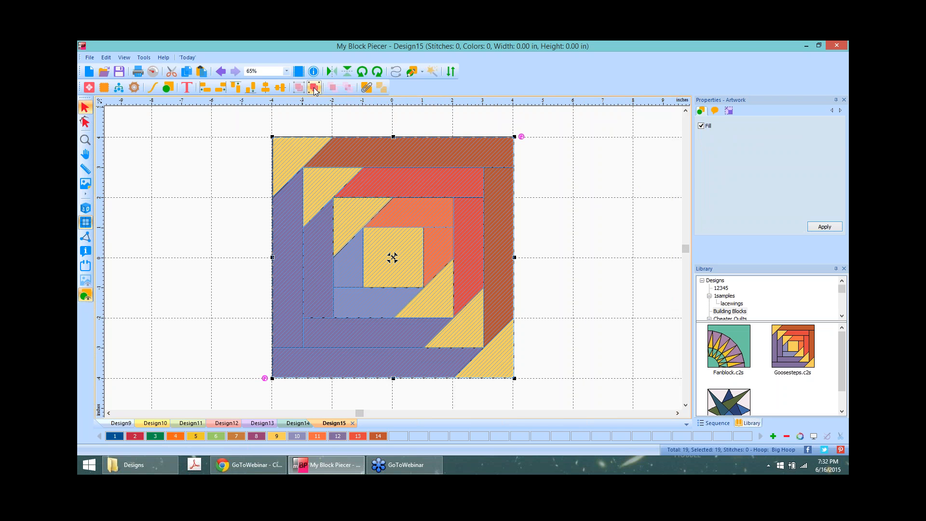
# Step: Open the Workflow for the numbered block; dismiss the failed Auto build and invalid Preview messages
pyautogui.click(118, 88)
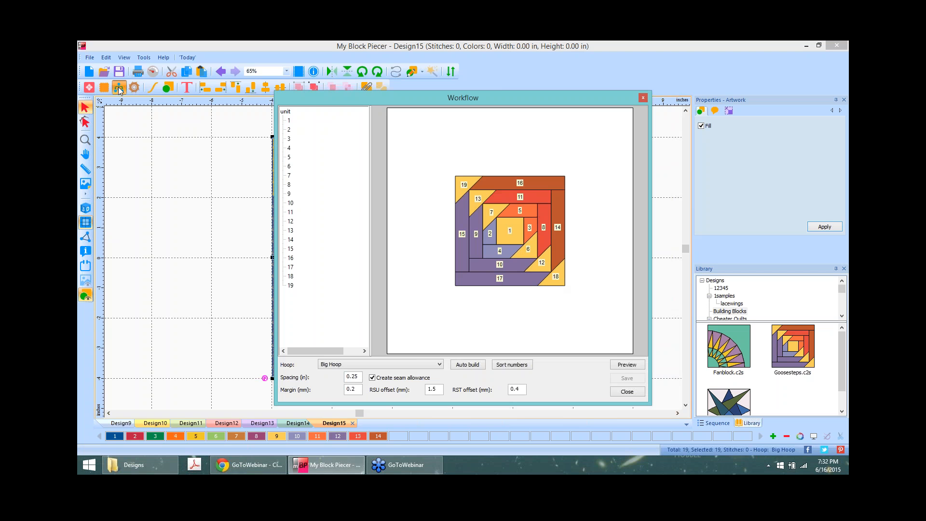
pyautogui.click(465, 366)
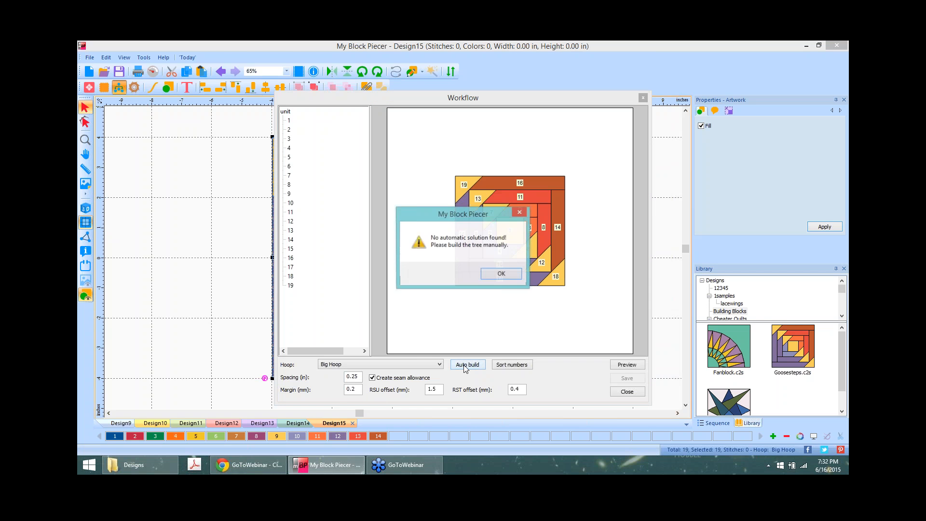
pyautogui.click(504, 274)
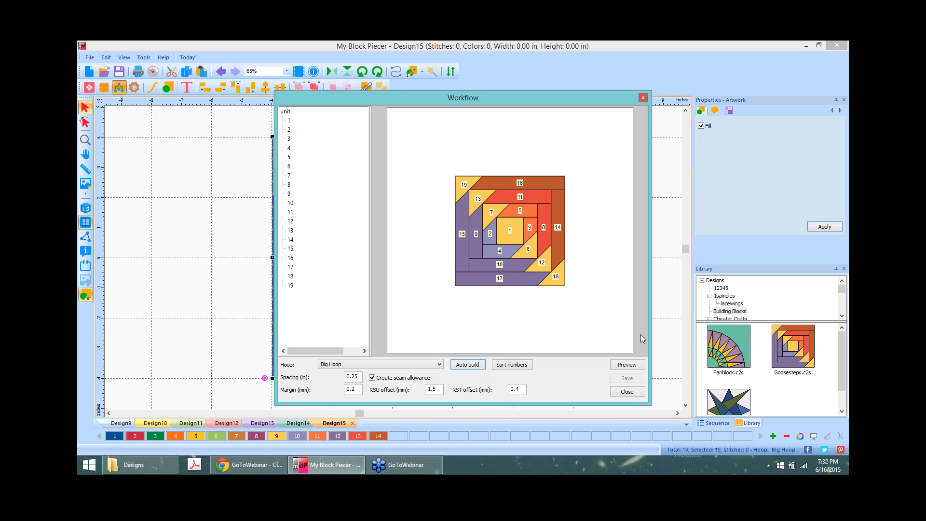
pyautogui.click(636, 368)
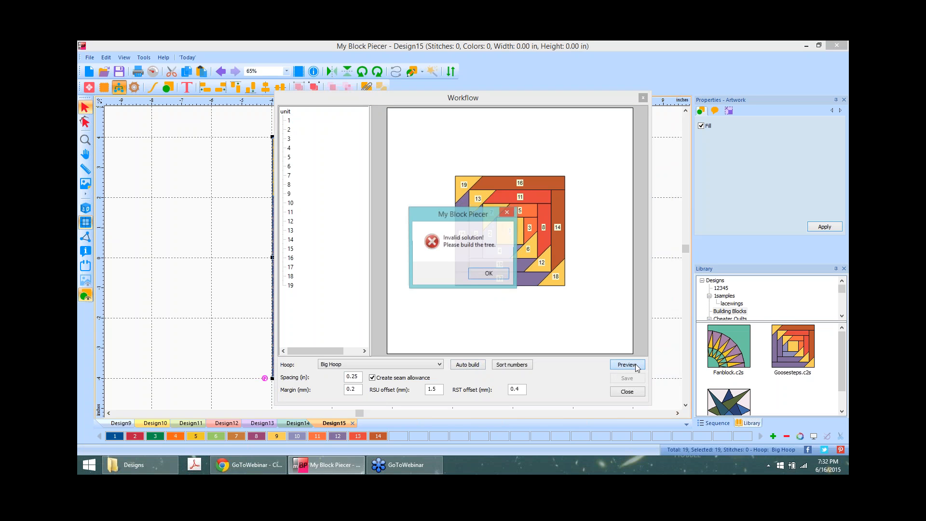
pyautogui.click(488, 273)
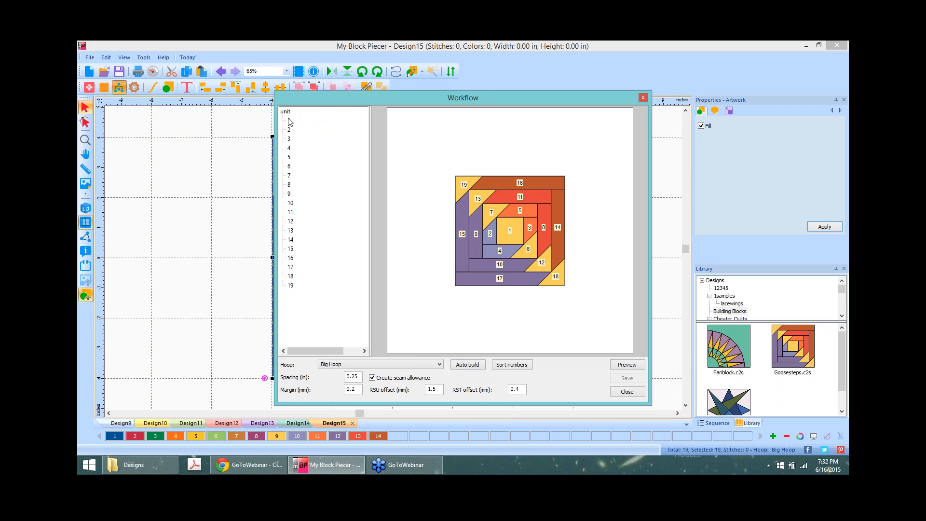
# Step: Group pieces 1–3 into a sewing unit, then join pieces 4, 5 and 6 to it
pyautogui.click(288, 119)
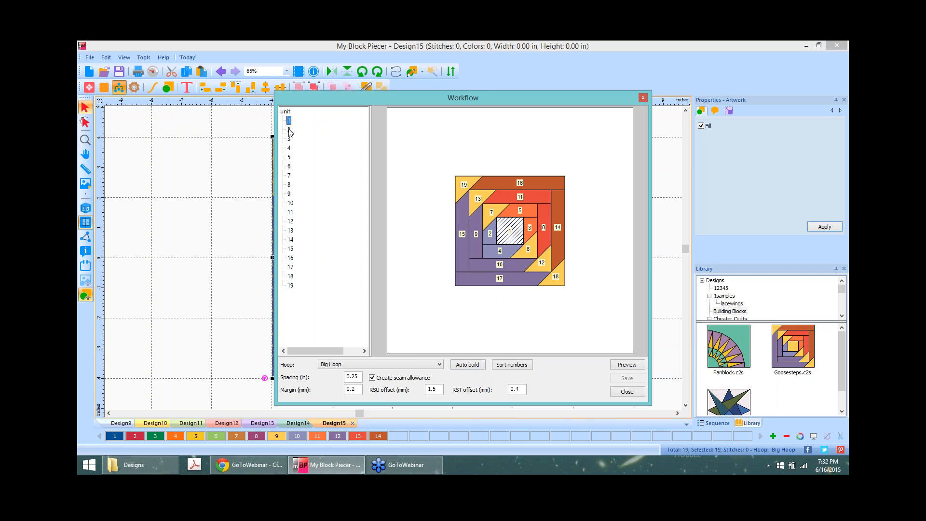
pyautogui.keyDown('ctrl'); pyautogui.click(289, 129); pyautogui.keyUp('ctrl')
pyautogui.keyDown('ctrl'); pyautogui.click(289, 139); pyautogui.keyUp('ctrl')
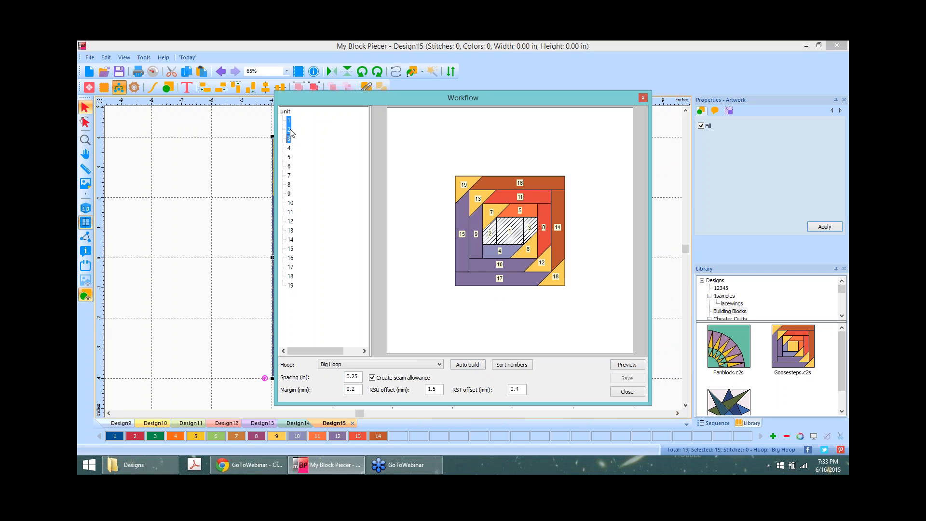
pyautogui.rightClick(290, 133)
pyautogui.click(334, 136)
pyautogui.keyDown('ctrl'); pyautogui.click(289, 130); pyautogui.keyUp('ctrl')
pyautogui.rightClick(289, 130)
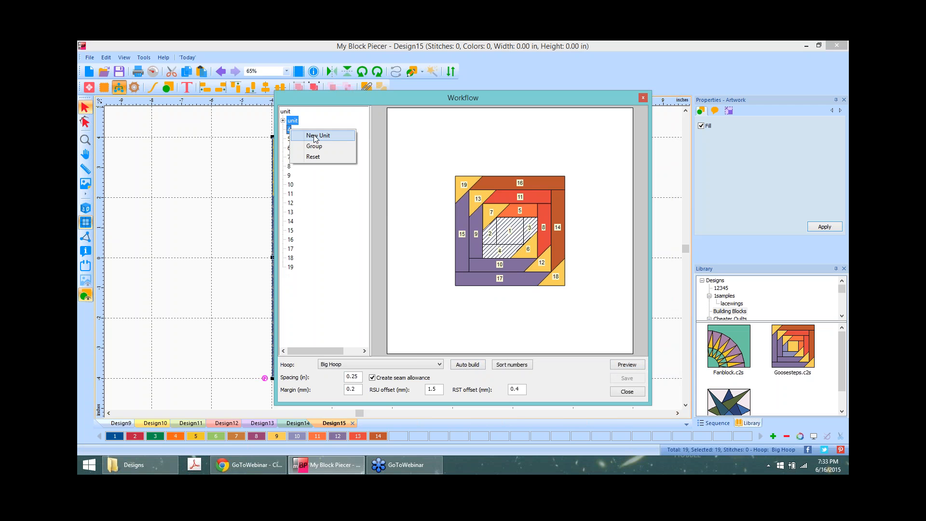
pyautogui.click(329, 147)
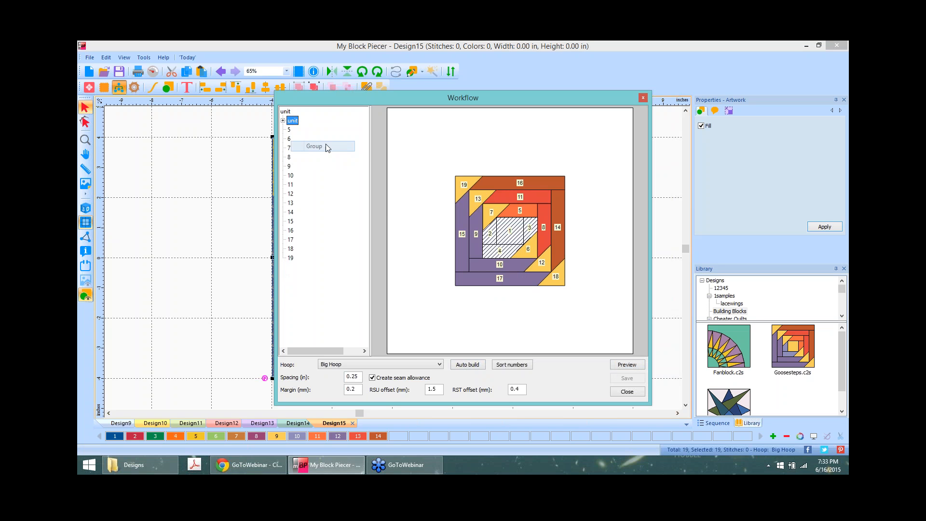
pyautogui.rightClick(289, 131)
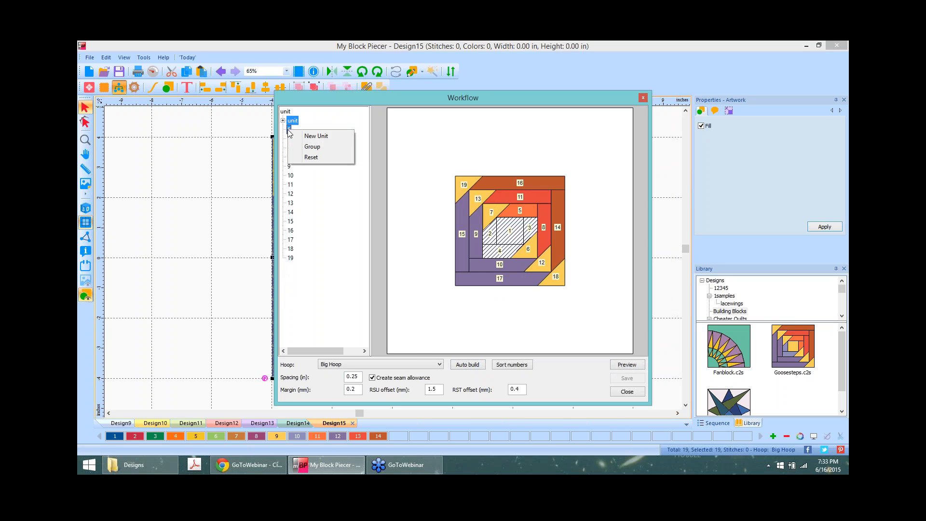
pyautogui.click(323, 146)
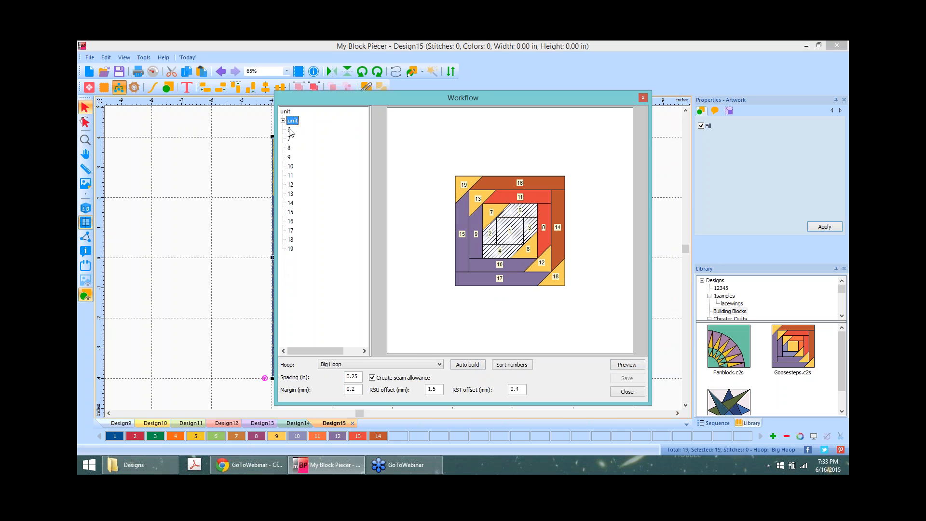
pyautogui.click(289, 130)
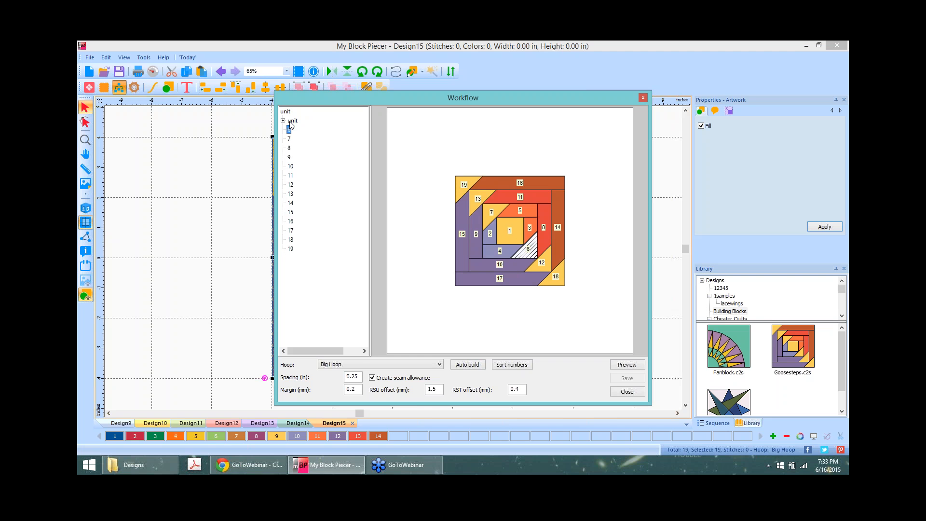
pyautogui.rightClick(289, 130)
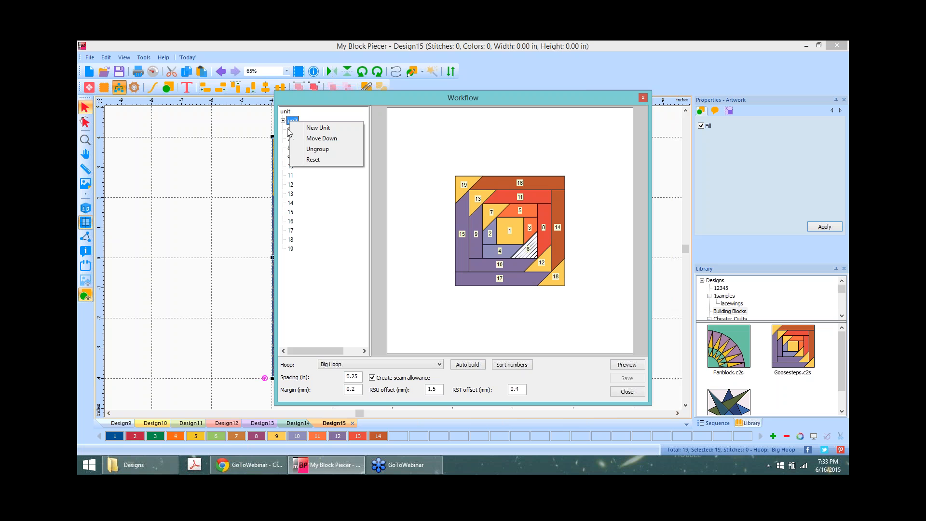
pyautogui.keyDown('ctrl'); pyautogui.click(289, 131); pyautogui.keyUp('ctrl')
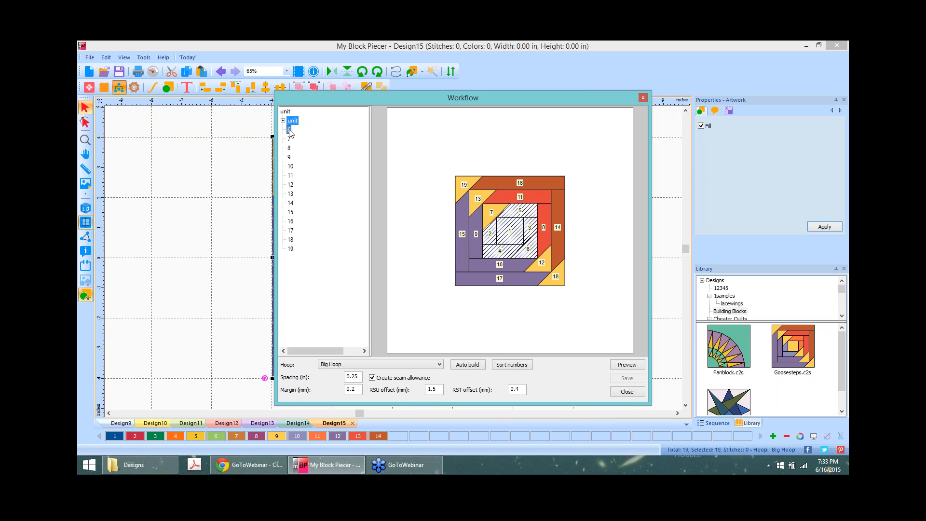
pyautogui.rightClick(289, 132)
pyautogui.click(331, 145)
# Step: Join pieces 7 through 12 to the sewing unit one by one
pyautogui.click(290, 132)
pyautogui.rightClick(290, 132)
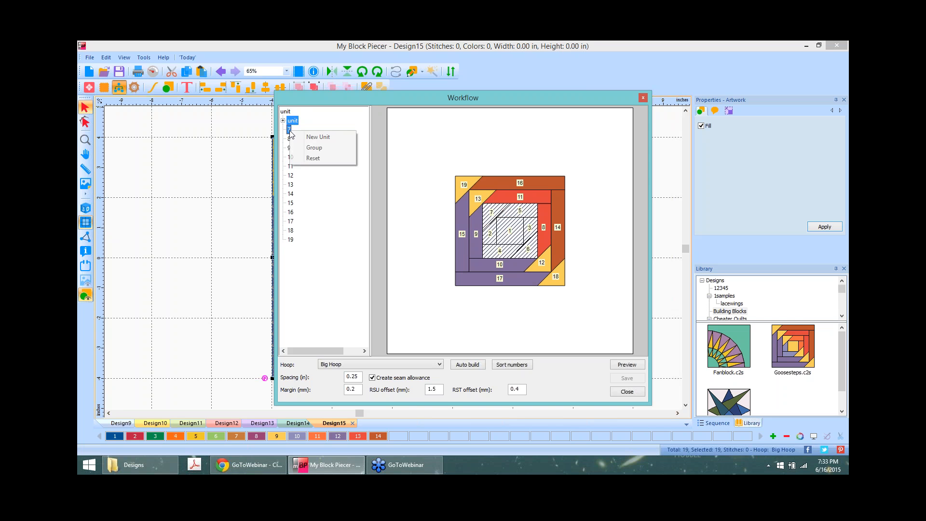
pyautogui.click(332, 147)
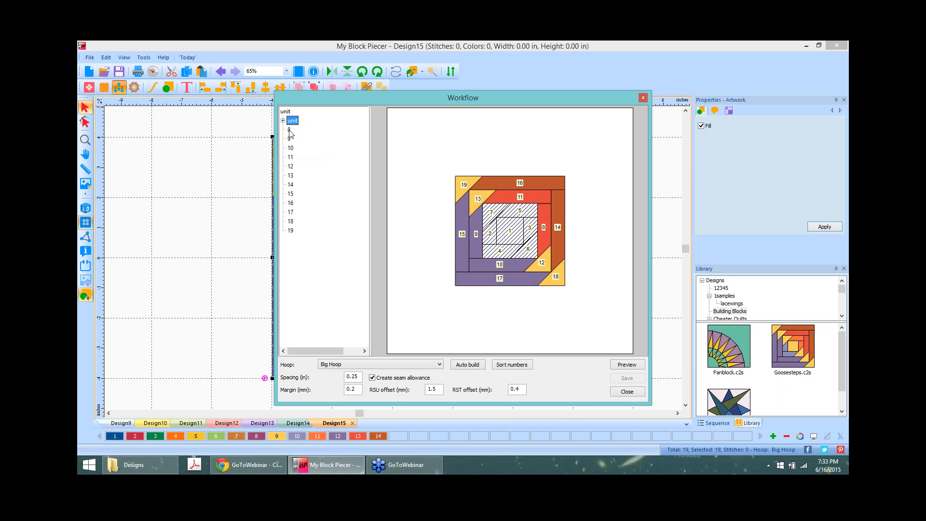
pyautogui.click(289, 131)
pyautogui.rightClick(289, 131)
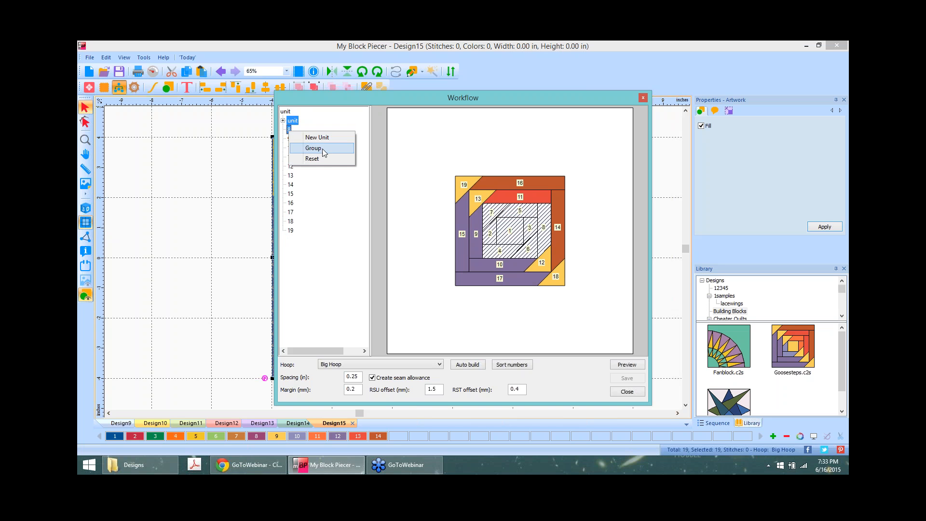
pyautogui.click(311, 146)
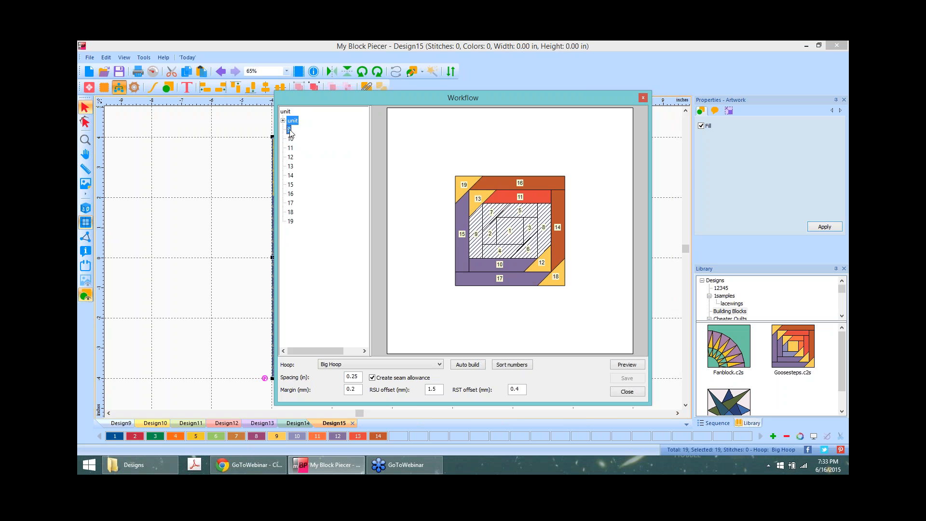
pyautogui.rightClick(290, 129)
pyautogui.click(323, 147)
pyautogui.rightClick(291, 132)
pyautogui.click(322, 147)
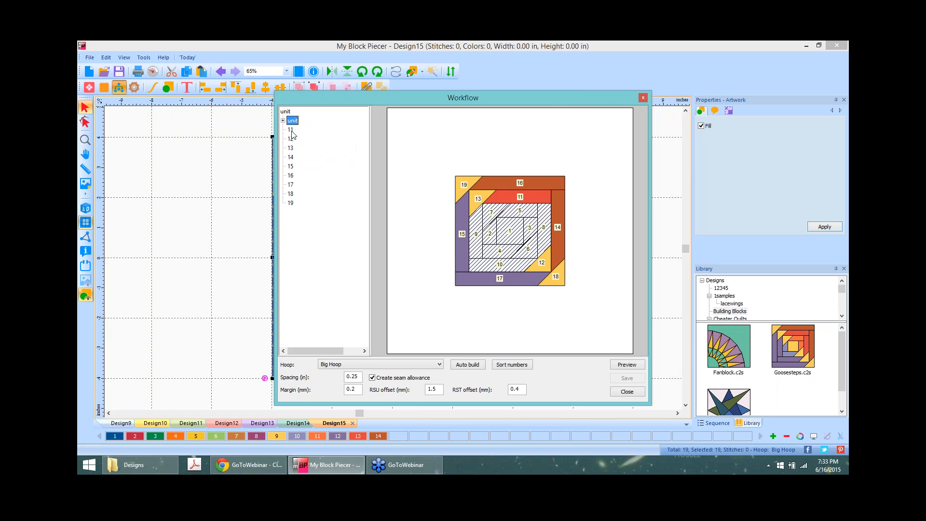
pyautogui.rightClick(292, 129)
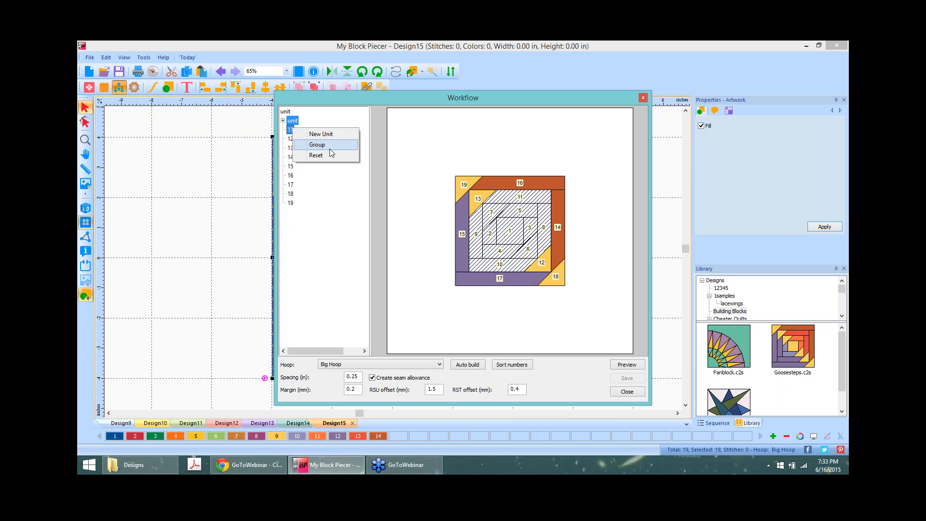
pyautogui.click(332, 144)
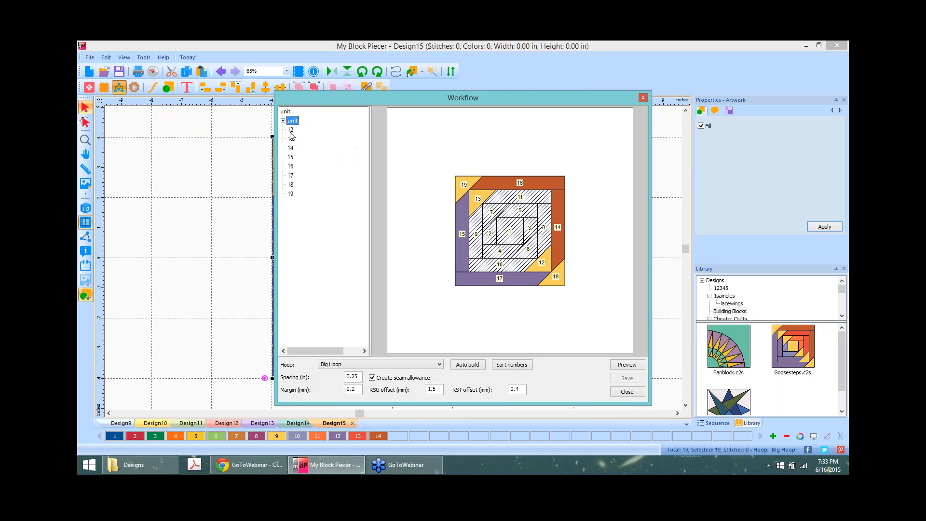
pyautogui.rightClick(291, 130)
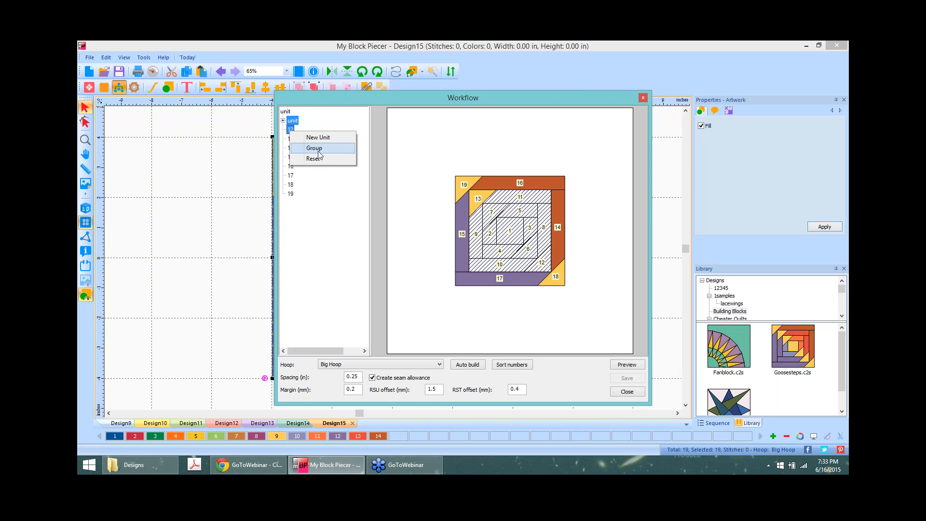
pyautogui.click(321, 148)
# Step: Add pieces 13 through 18 to the sewing unit, leaving piece 19 outside
pyautogui.rightClick(290, 130)
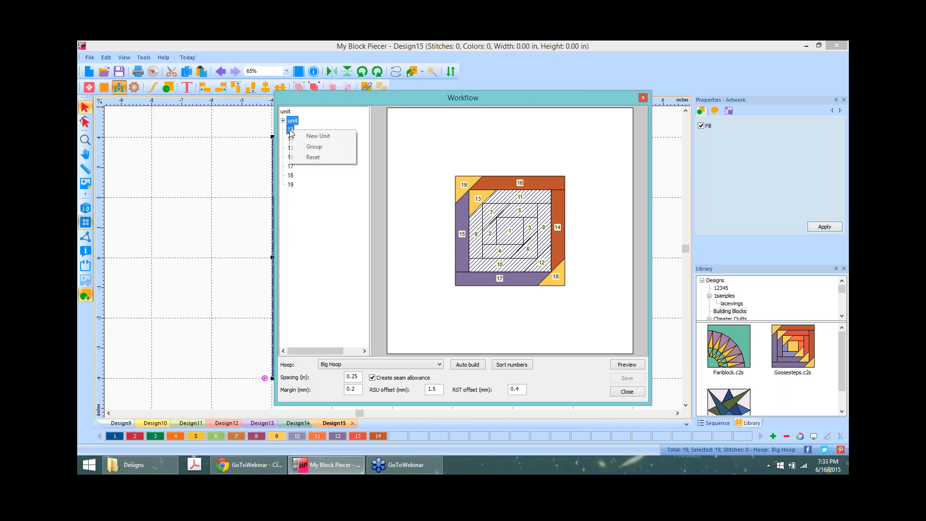
pyautogui.click(322, 151)
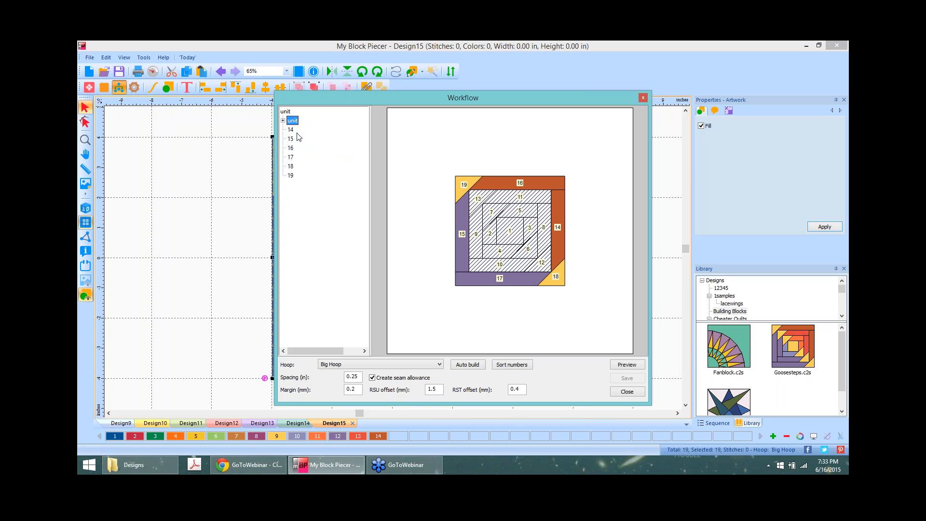
pyautogui.rightClick(292, 131)
pyautogui.click(323, 150)
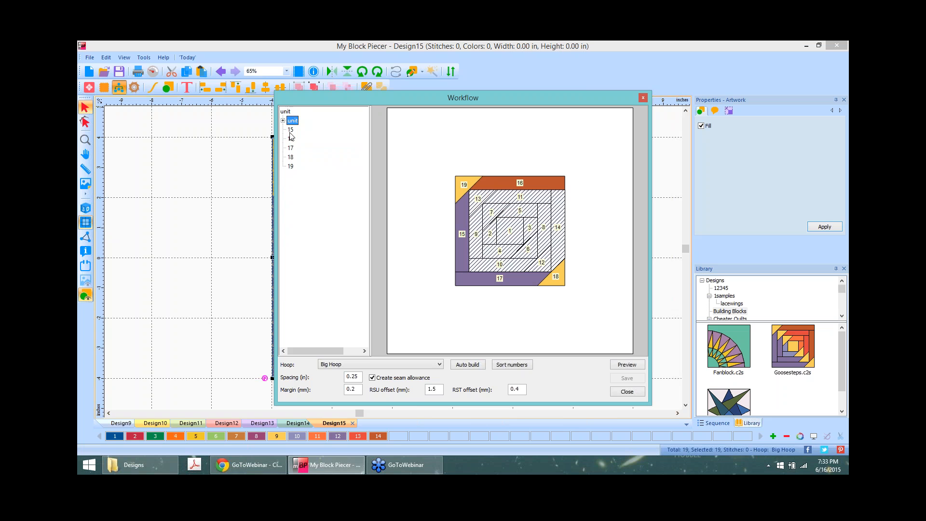
pyautogui.rightClick(290, 130)
pyautogui.click(323, 151)
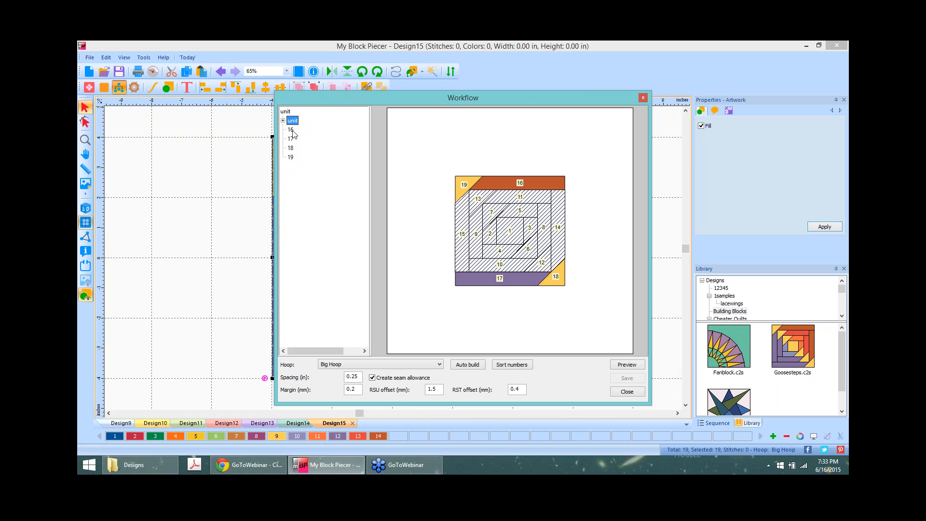
pyautogui.rightClick(291, 131)
pyautogui.click(323, 151)
pyautogui.rightClick(291, 130)
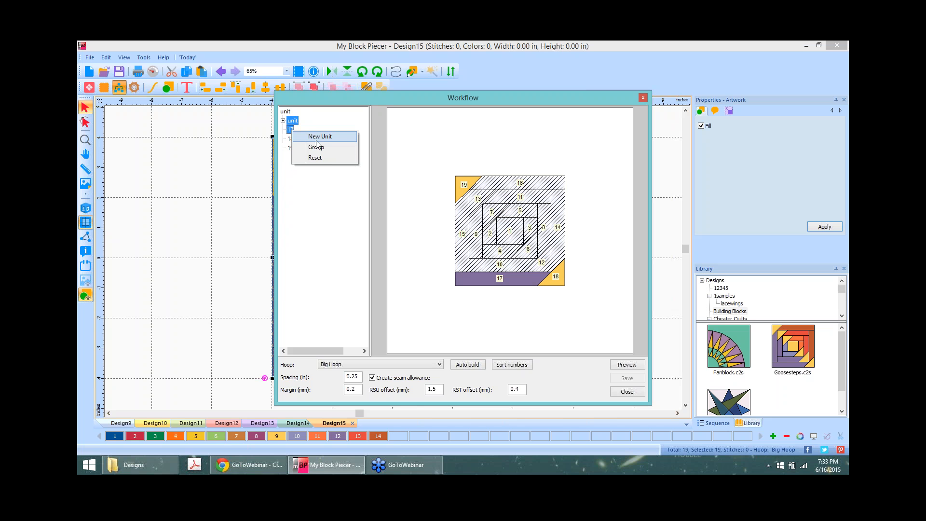
pyautogui.click(322, 151)
pyautogui.rightClick(291, 130)
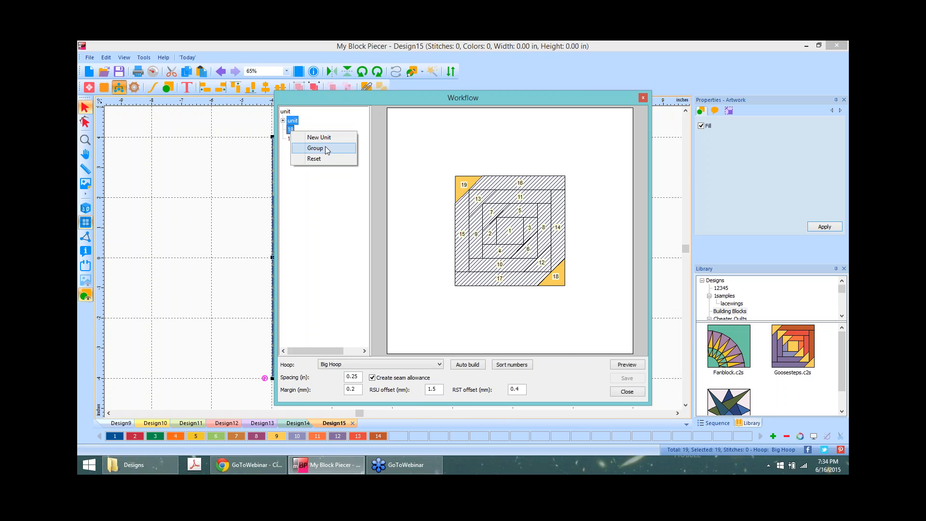
pyautogui.click(325, 147)
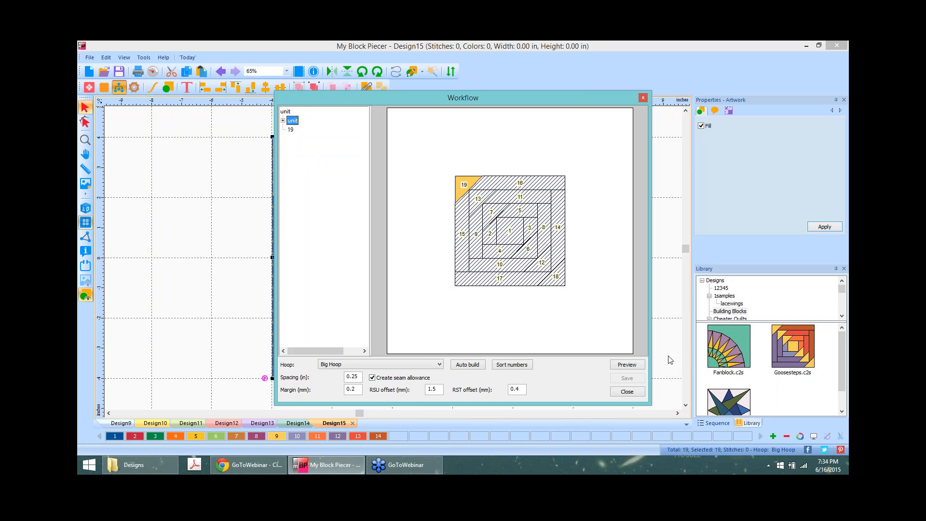
# Step: Preview the block's pieced output, then start a new blank design, Design16
pyautogui.click(624, 365)
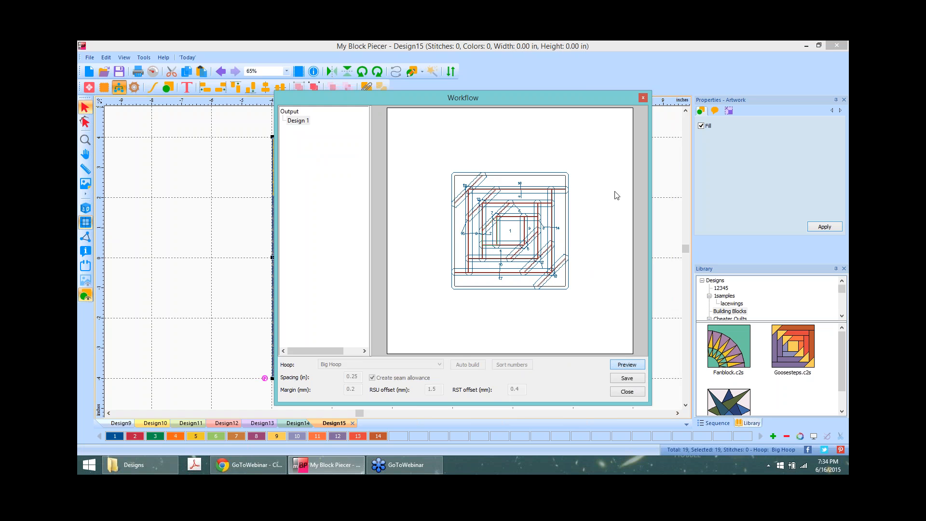
pyautogui.click(627, 392)
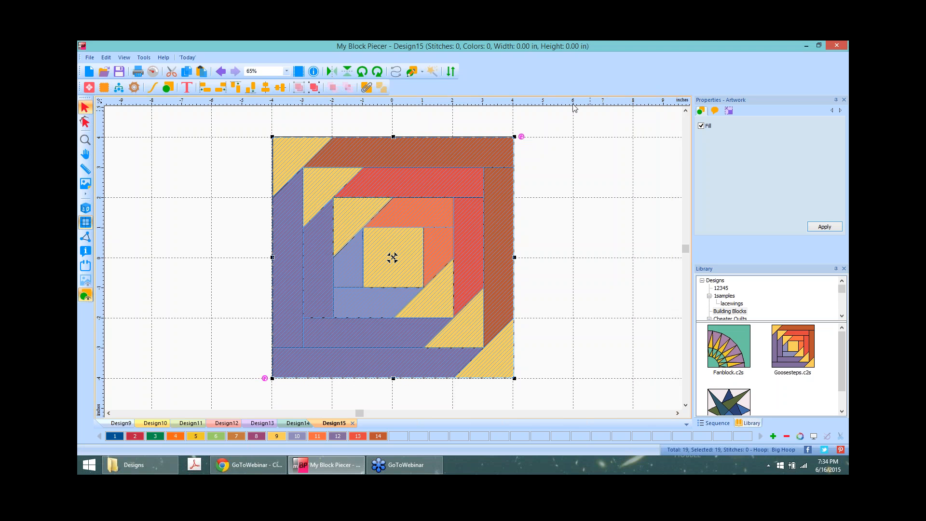
pyautogui.click(91, 72)
# Step: Import the hunterstar.EMF artwork from the Images folder into Design16
pyautogui.click(90, 57)
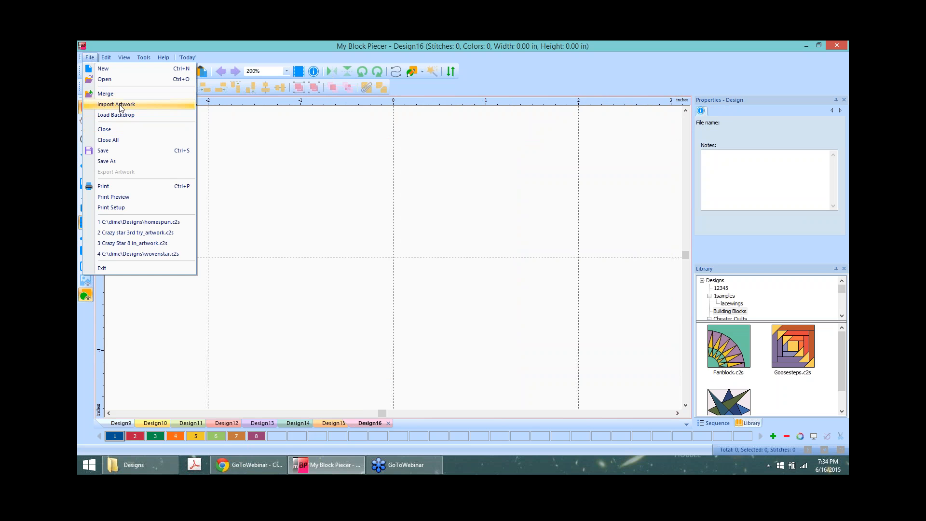
pyautogui.click(120, 107)
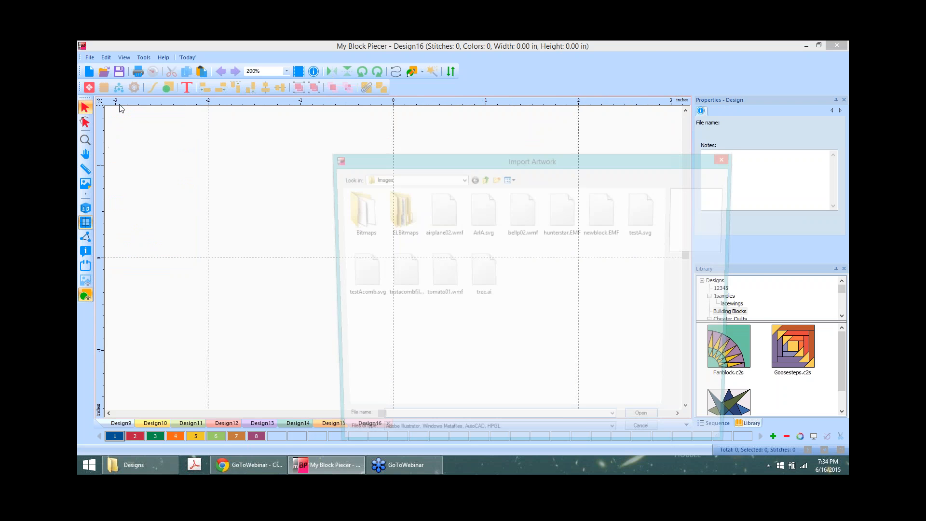
pyautogui.click(556, 215)
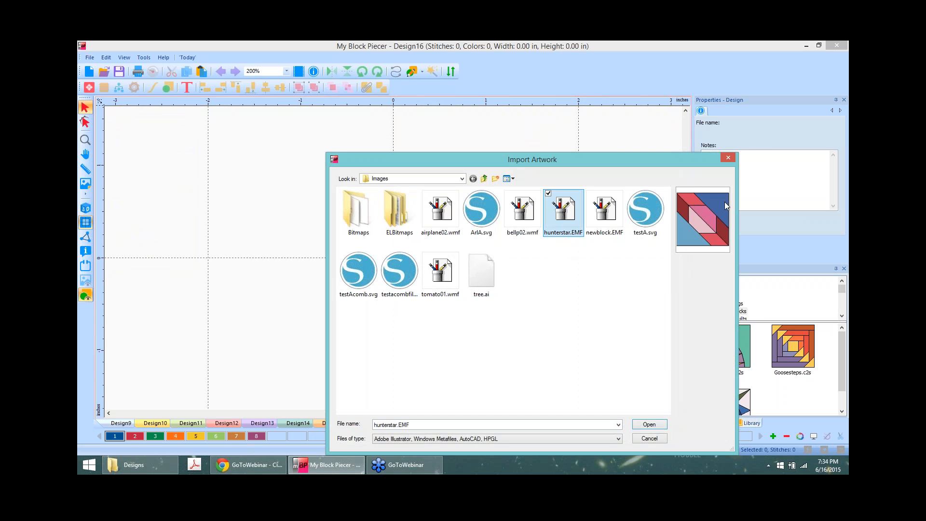
pyautogui.click(607, 216)
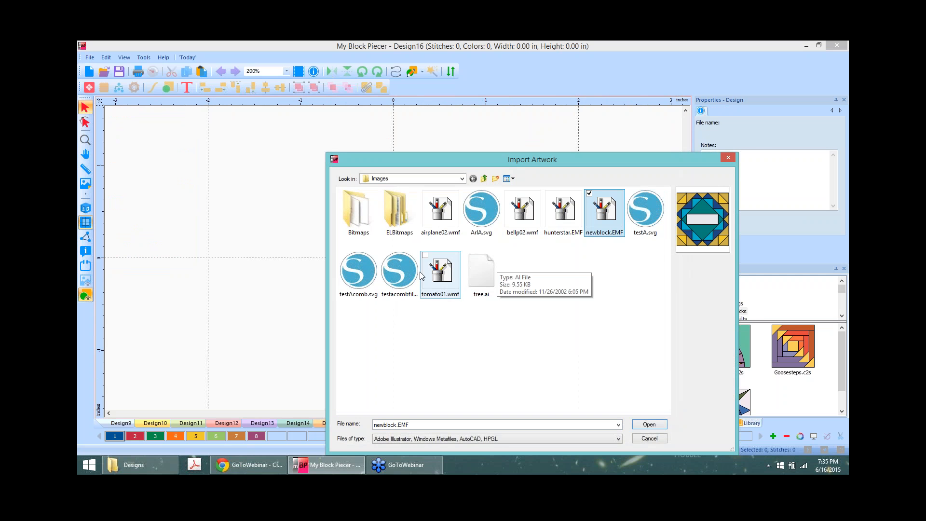
pyautogui.click(398, 270)
pyautogui.click(343, 278)
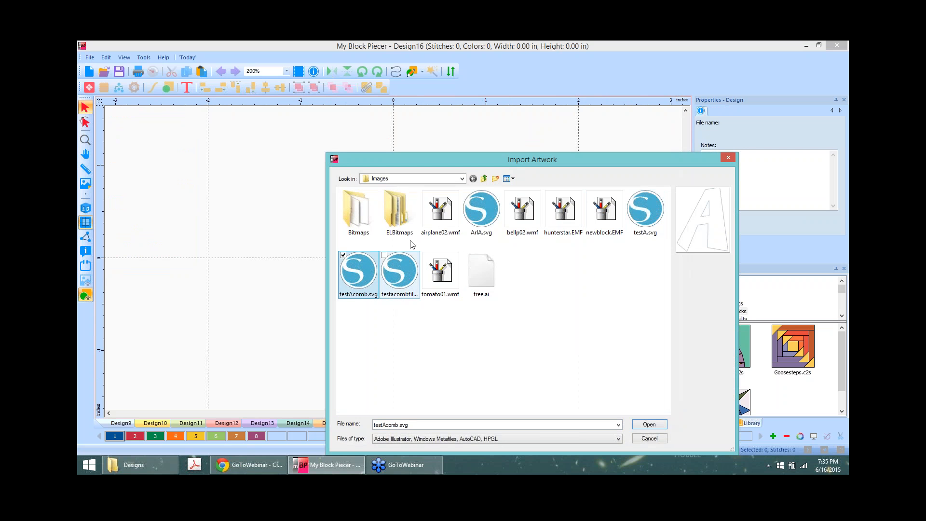
pyautogui.click(481, 210)
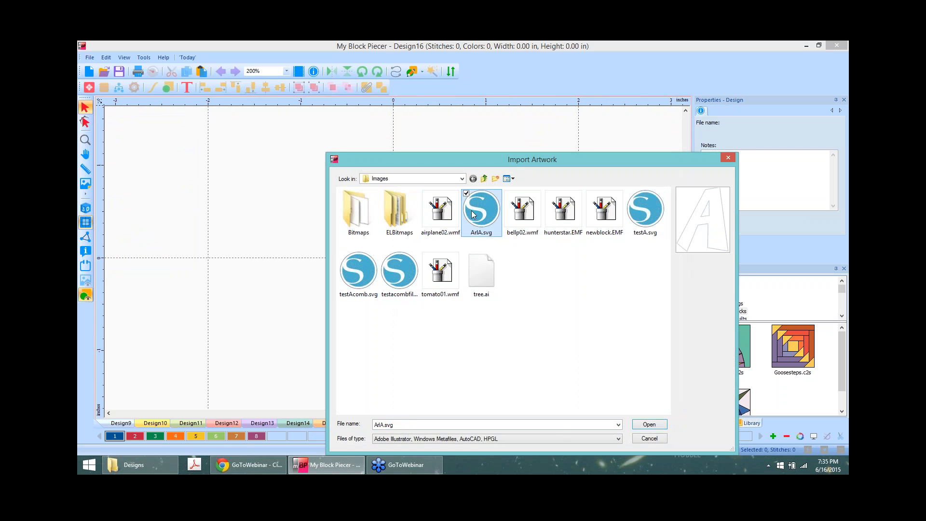
pyautogui.click(568, 210)
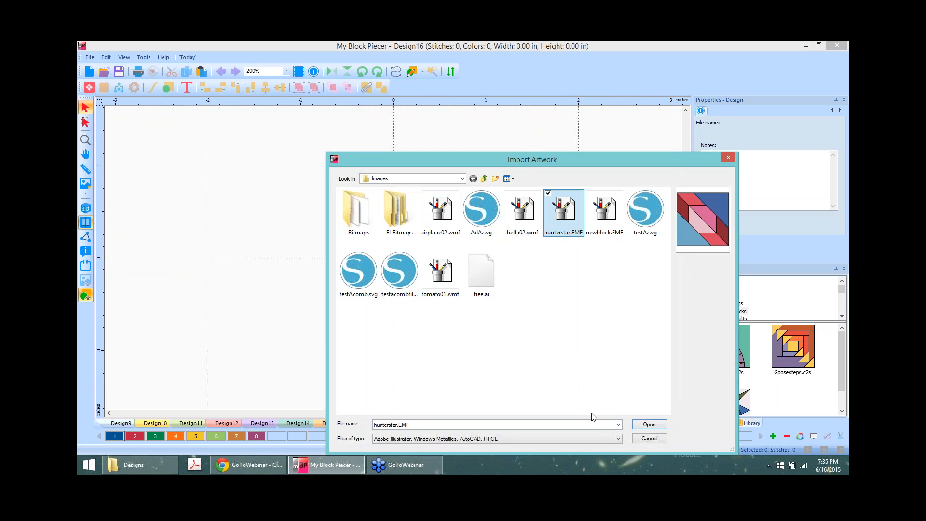
pyautogui.click(650, 426)
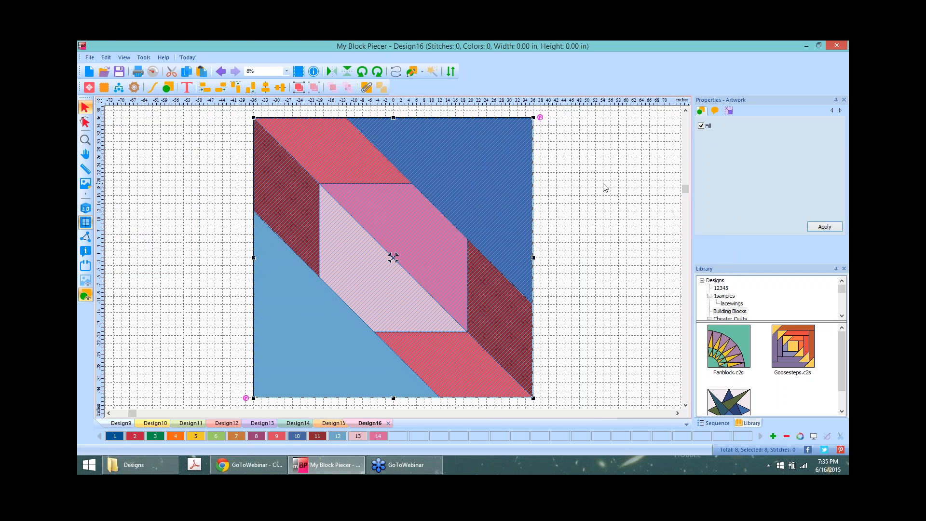
# Step: Select all eight Hunter's Star pieces and set the block width to 8 inches
pyautogui.click(593, 174)
pyautogui.click(433, 161)
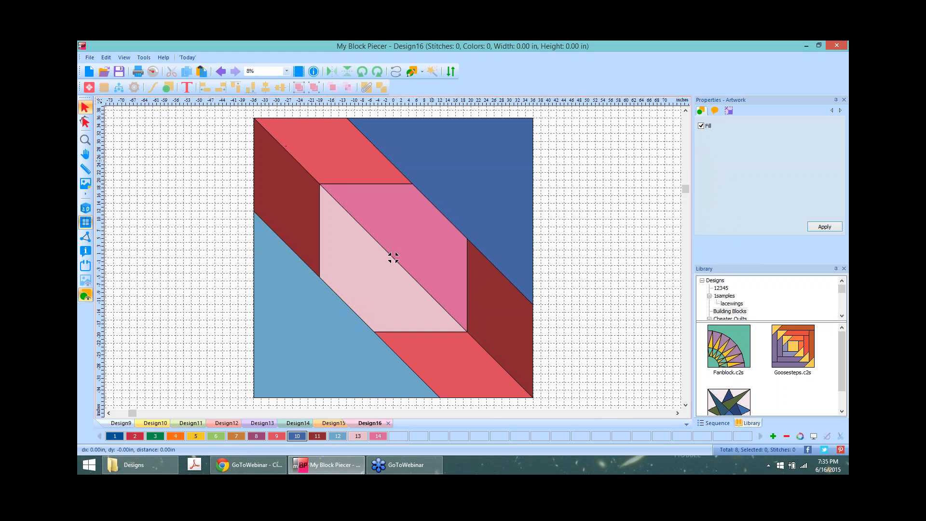
pyautogui.moveTo(433, 162); pyautogui.dragTo(507, 144)
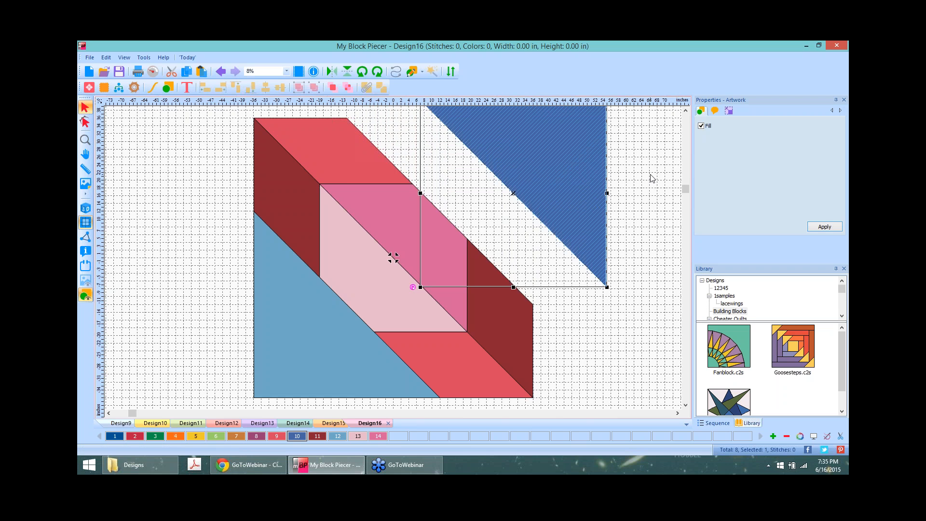
pyautogui.hotkey('ctrl', 'z')
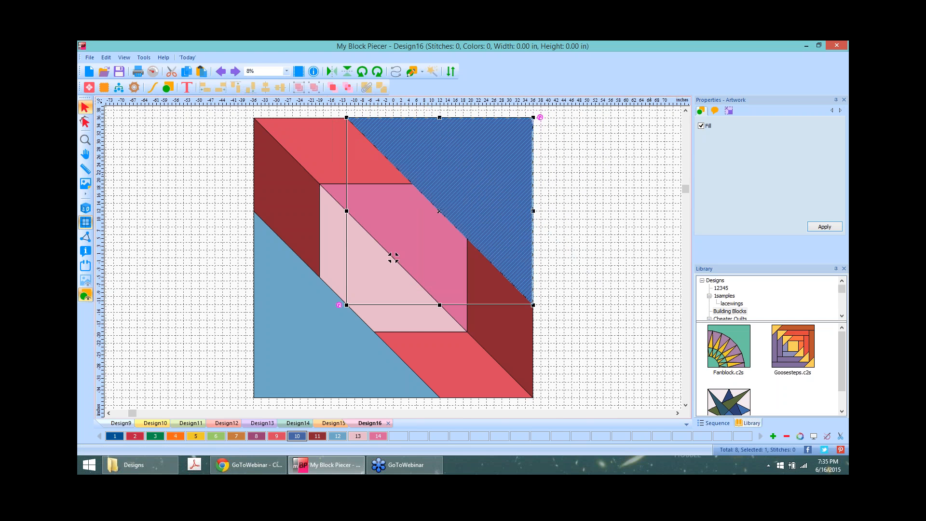
pyautogui.click(589, 166)
pyautogui.moveTo(235, 108); pyautogui.dragTo(560, 411)
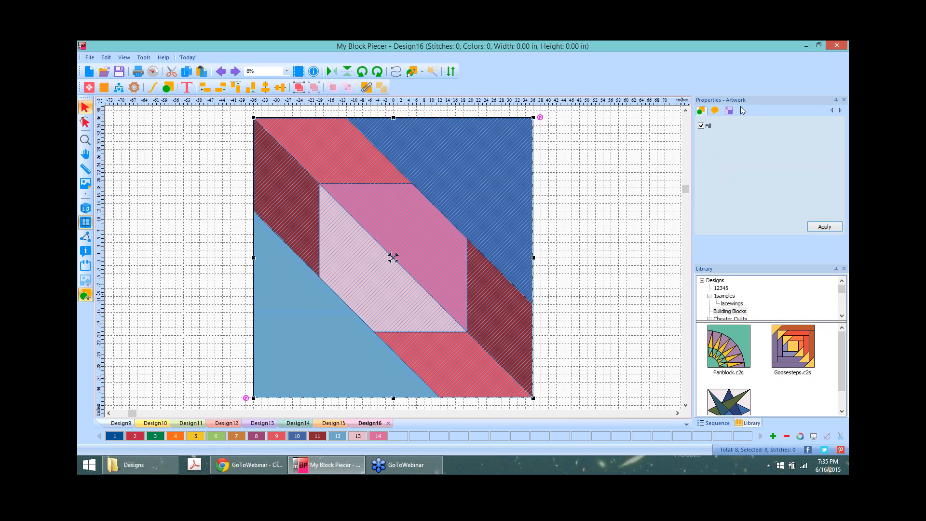
pyautogui.click(729, 111)
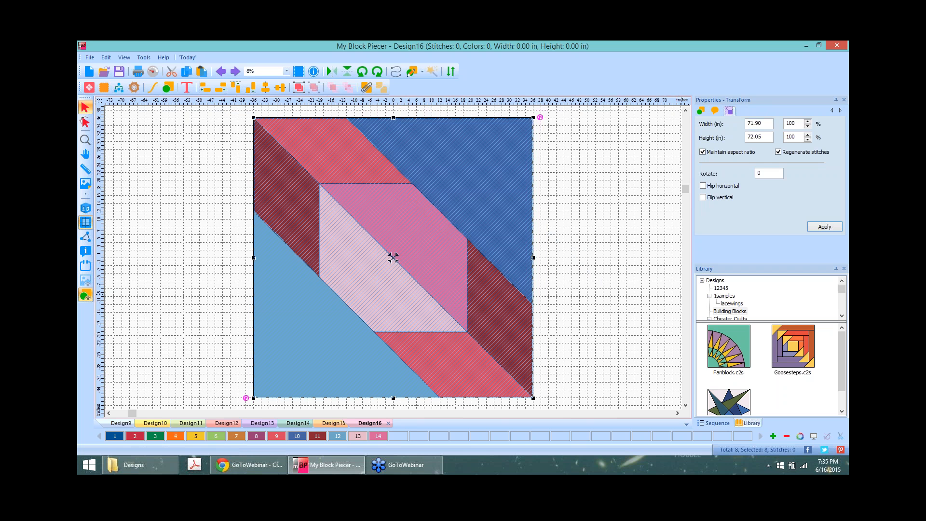
pyautogui.doubleClick(767, 123)
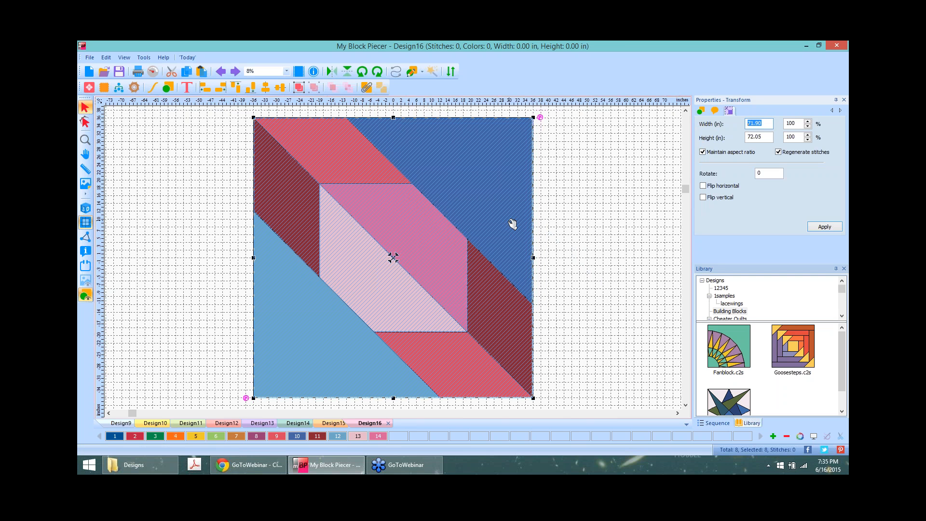
pyautogui.write('8')
pyautogui.click(826, 227)
# Step: Turn off Maintain aspect ratio and trim the block height from 8.02 to 8.00 inches
pyautogui.click(480, 281)
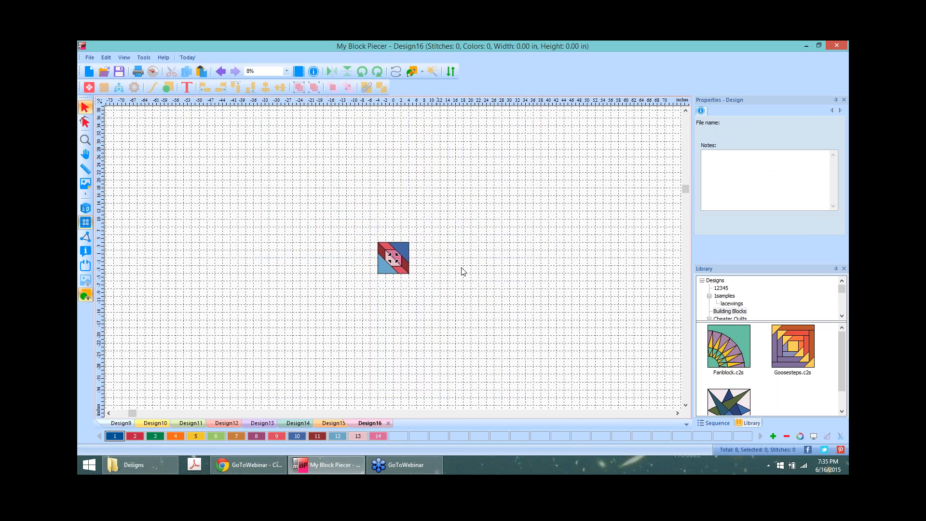
pyautogui.moveTo(353, 223); pyautogui.dragTo(447, 300)
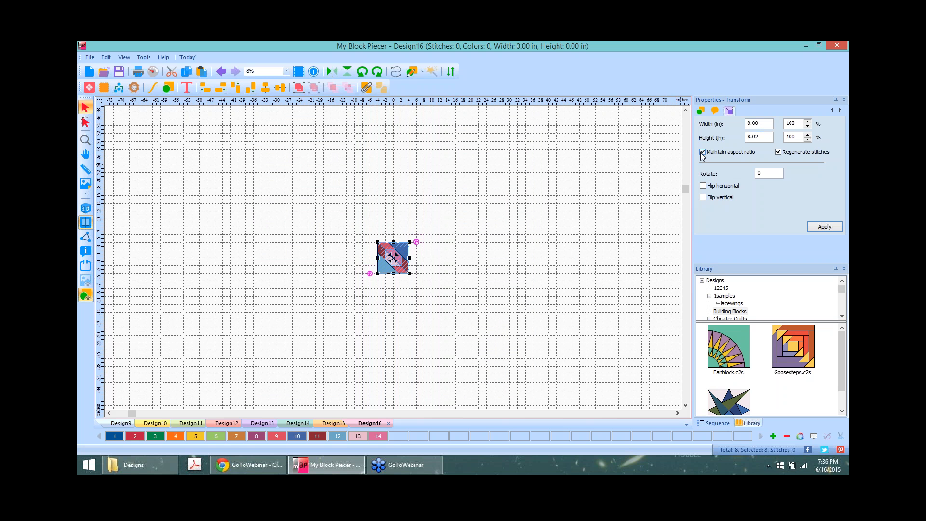
pyautogui.click(731, 151)
pyautogui.moveTo(761, 137); pyautogui.dragTo(756, 137)
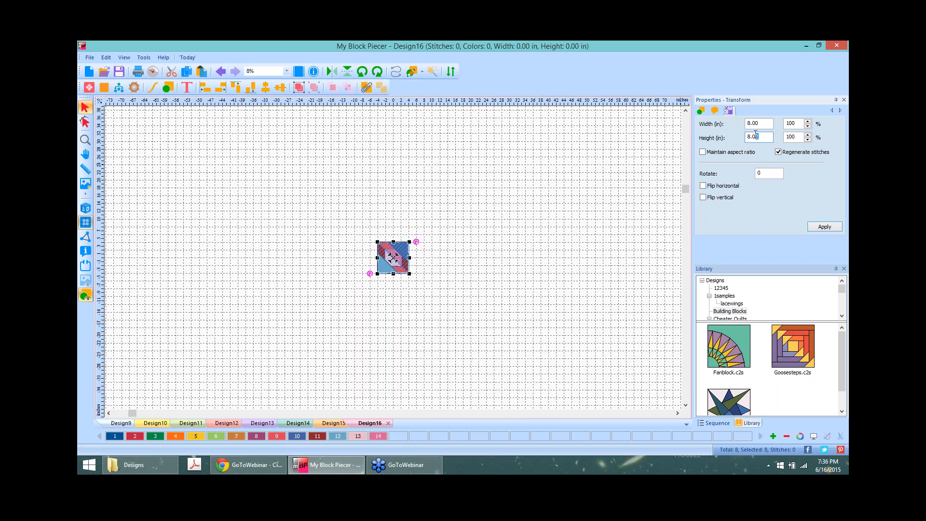
pyautogui.write('0')
pyautogui.click(824, 227)
pyautogui.click(422, 291)
pyautogui.scroll(9, 462, 275)
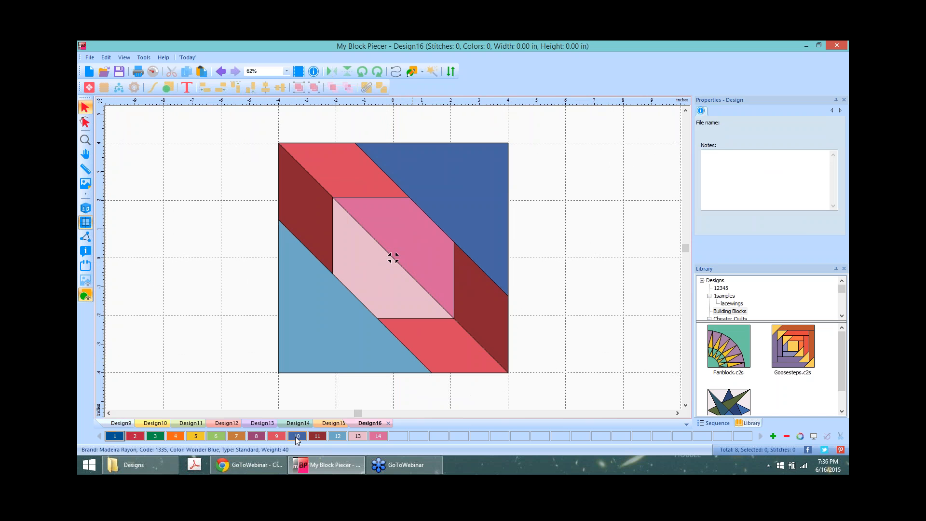
# Step: Recolour the upper-right triangle and the lower and upper-left parallelograms pink
pyautogui.click(296, 437)
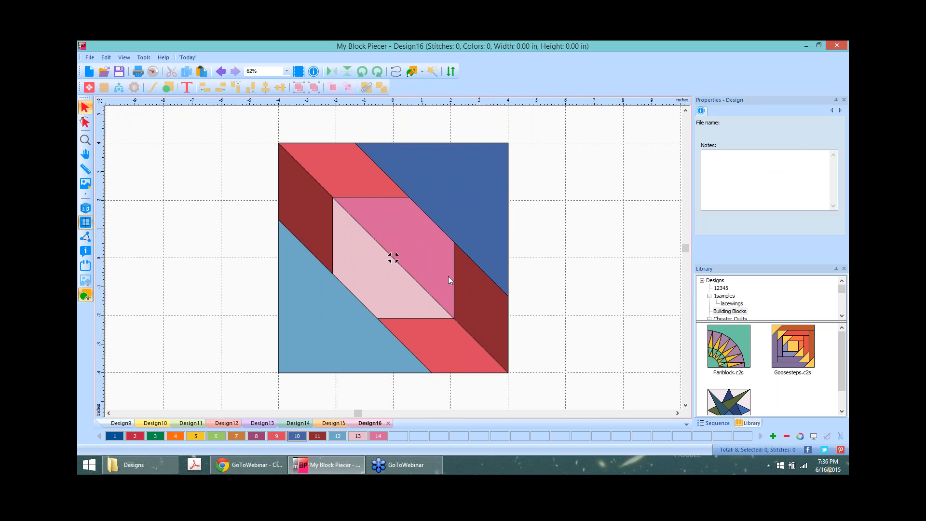
pyautogui.click(421, 233)
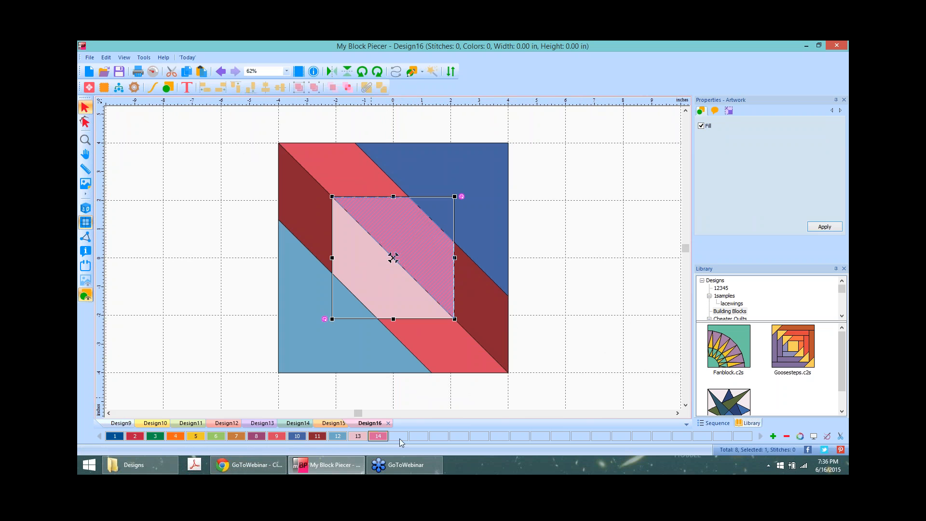
pyautogui.click(601, 214)
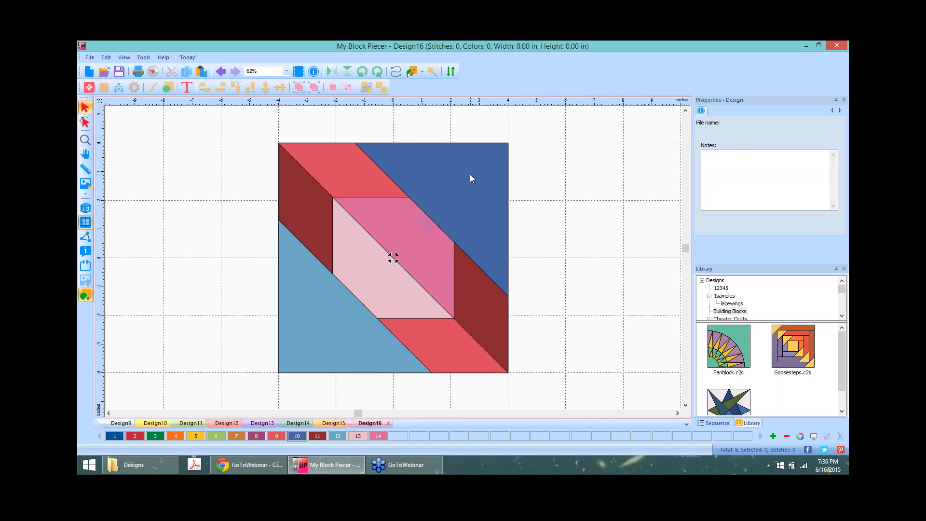
pyautogui.click(469, 203)
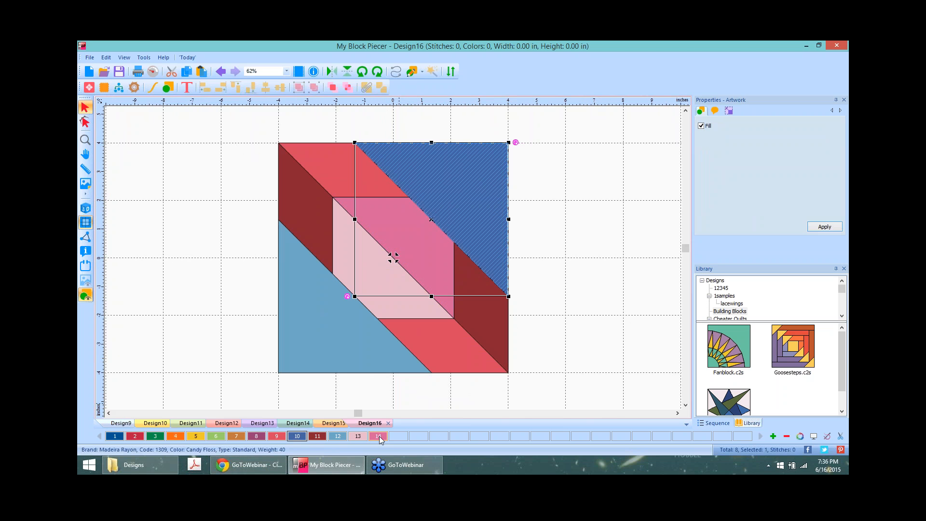
pyautogui.click(378, 437)
pyautogui.rightClick(296, 213)
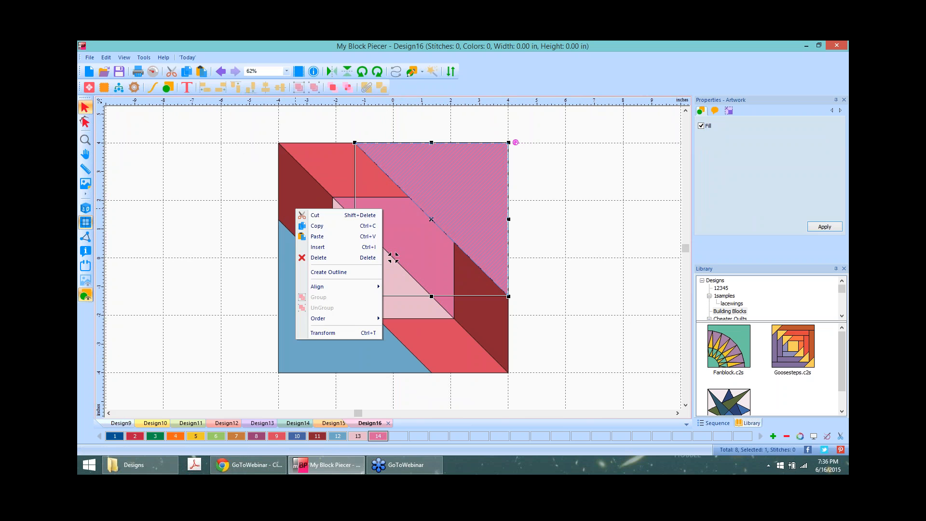
pyautogui.click(556, 371)
pyautogui.click(456, 351)
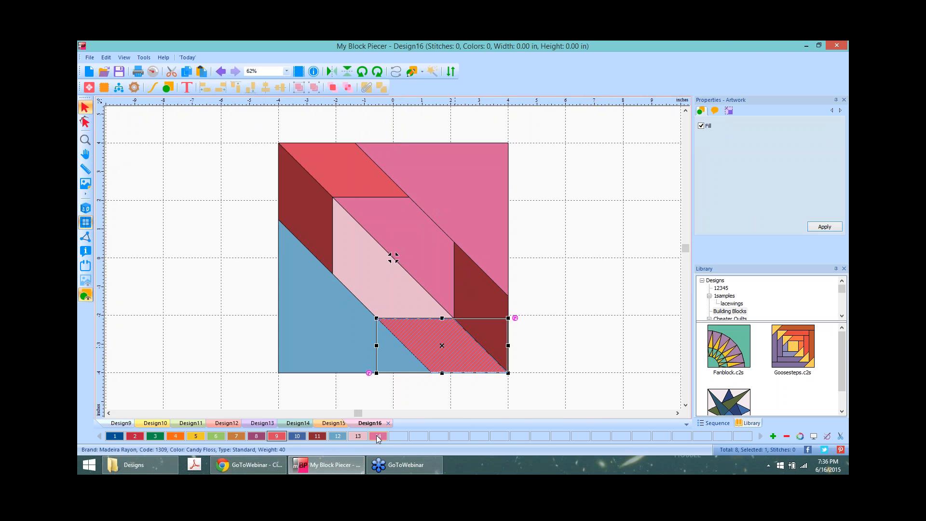
pyautogui.click(378, 437)
pyautogui.click(580, 178)
pyautogui.click(331, 217)
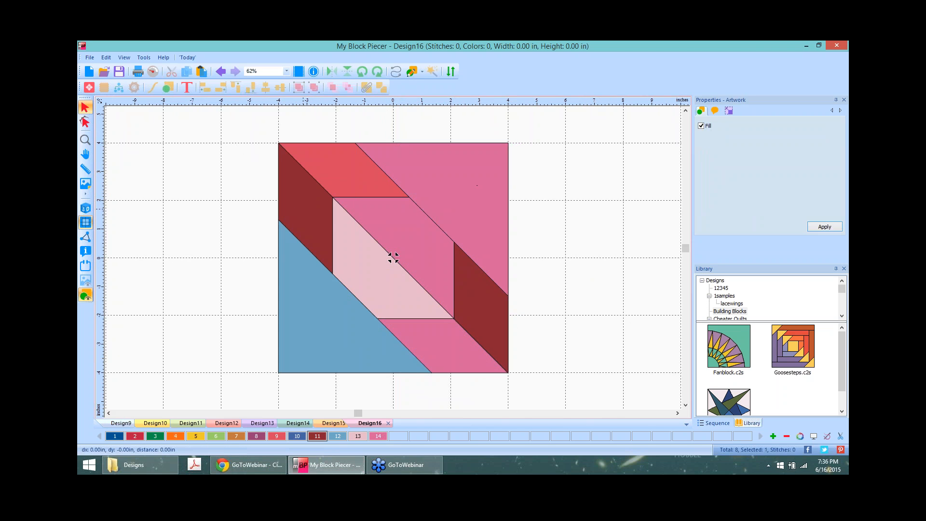
pyautogui.click(378, 437)
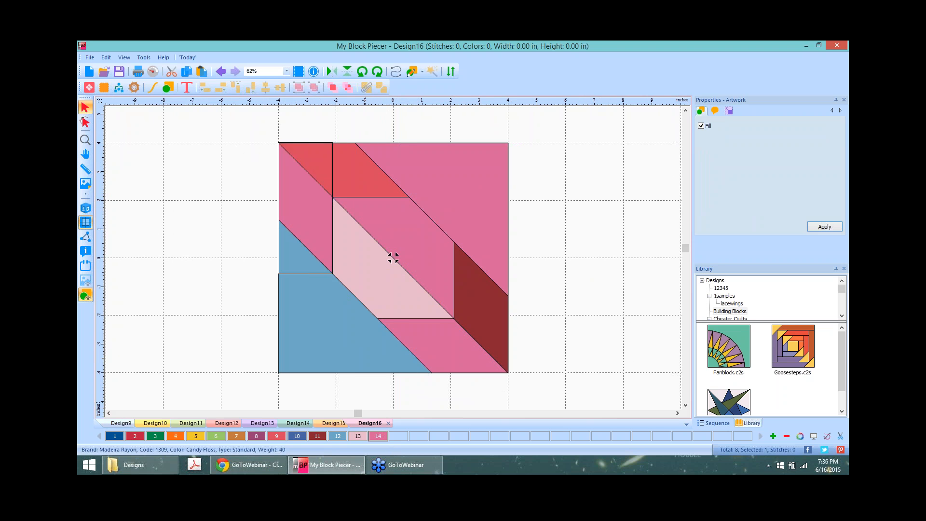
# Step: Recolour the pale pink centre triangle and the top-left and right parallelograms blue
pyautogui.click(317, 308)
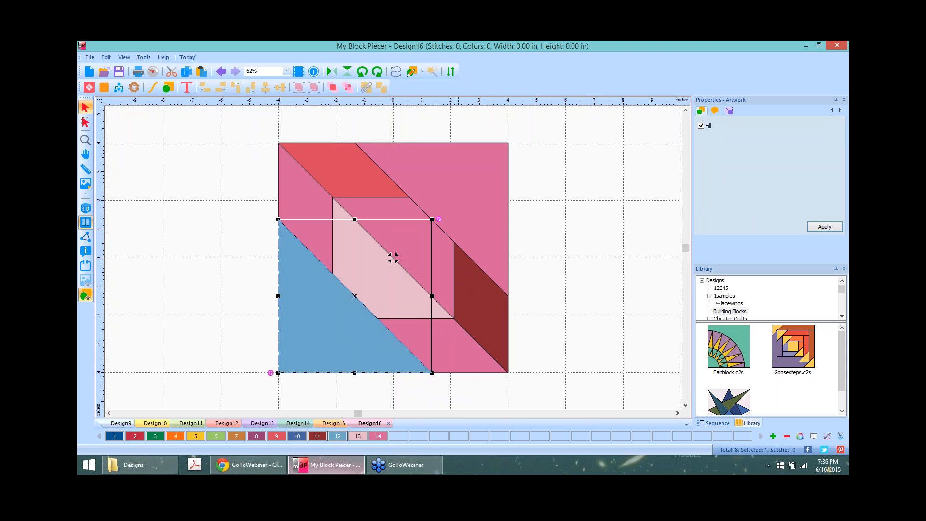
pyautogui.click(608, 210)
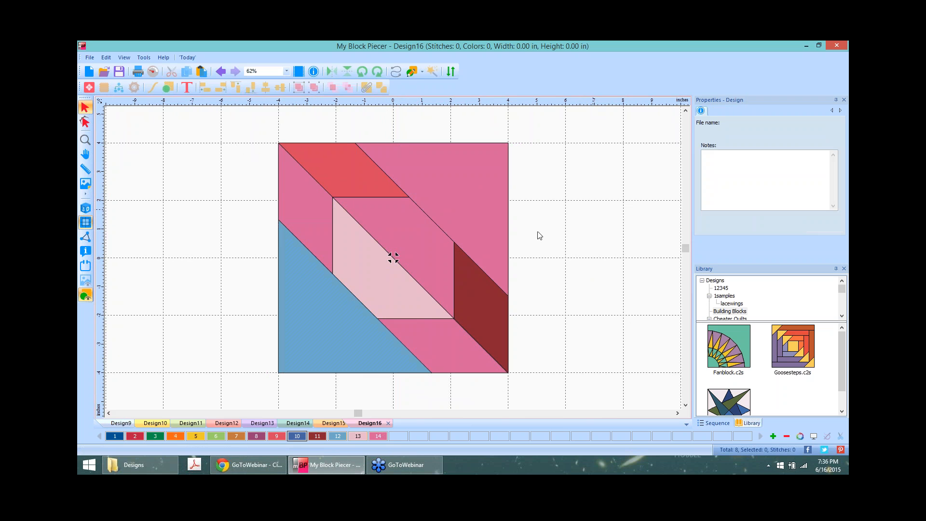
pyautogui.rightClick(369, 267)
pyautogui.click(593, 222)
pyautogui.click(367, 260)
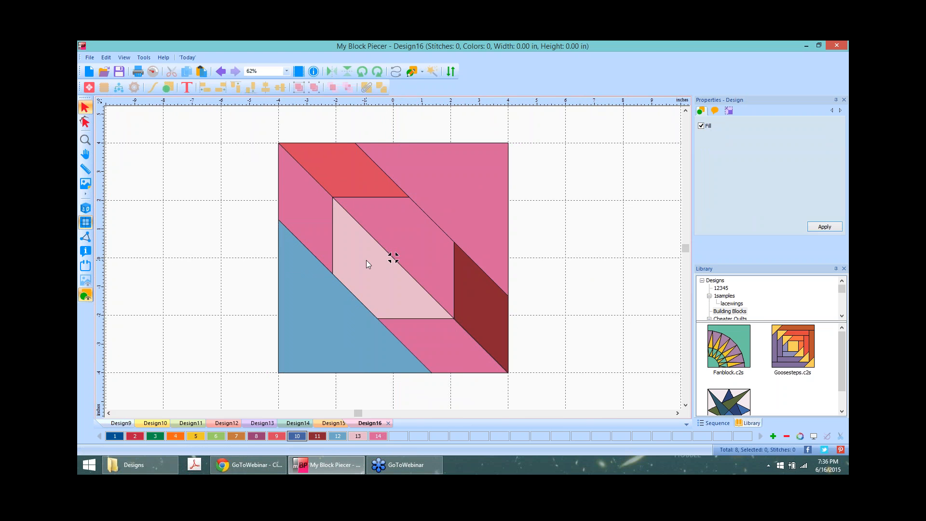
pyautogui.click(338, 436)
pyautogui.click(547, 187)
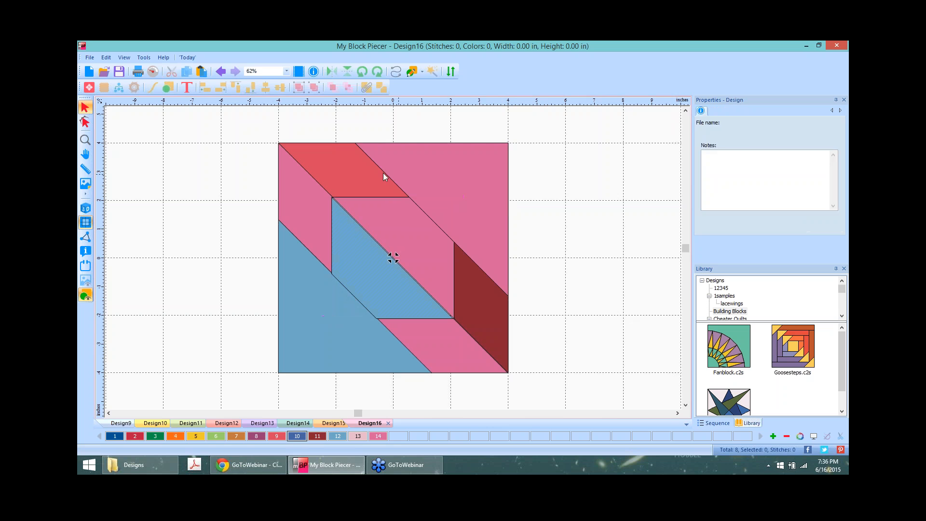
pyautogui.click(343, 168)
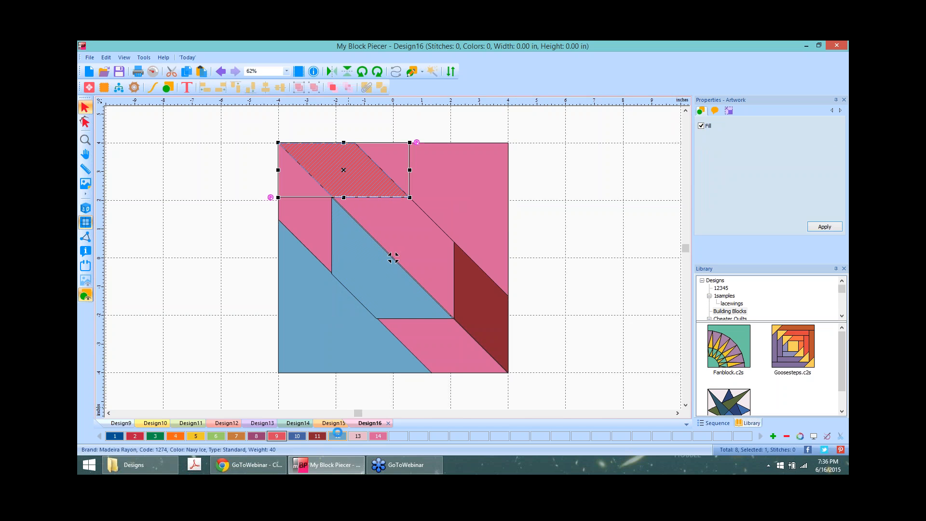
pyautogui.click(338, 436)
pyautogui.click(477, 292)
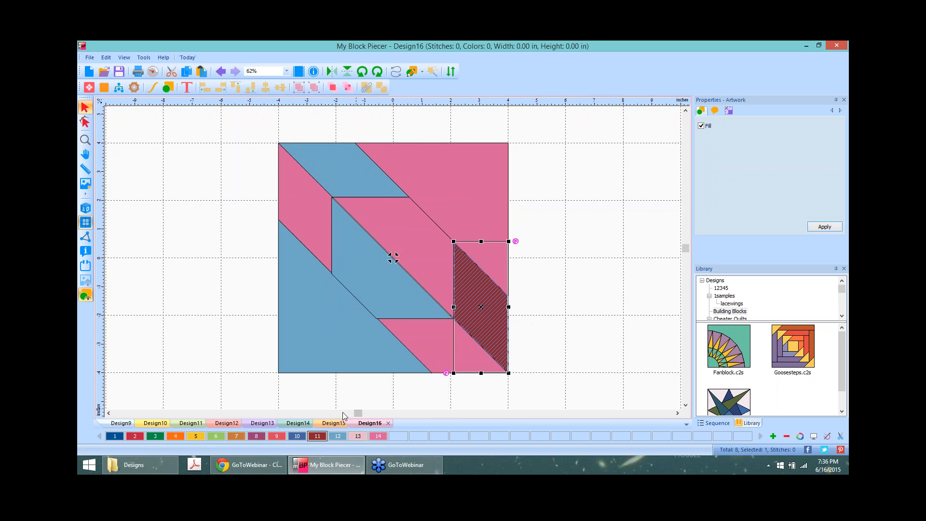
pyautogui.click(297, 436)
pyautogui.click(594, 200)
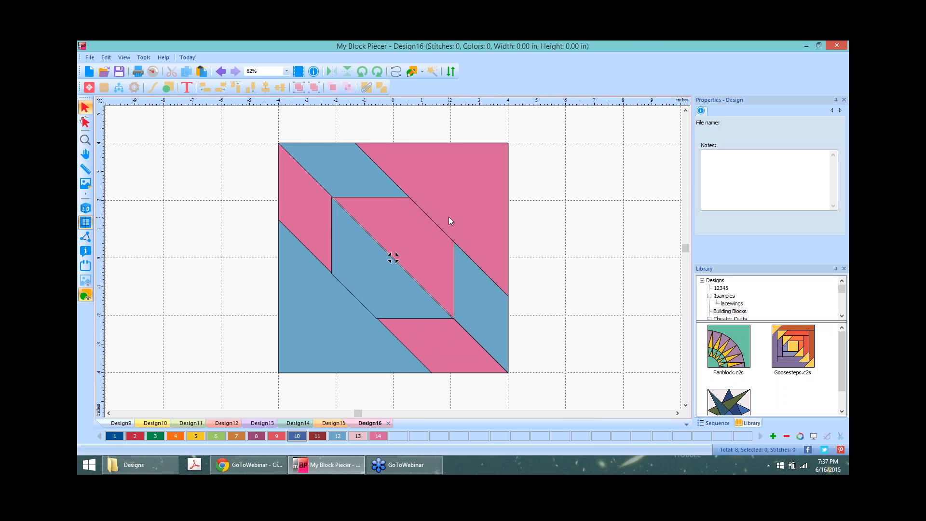
# Step: Nudge the blue centre piece slightly to the right
pyautogui.scroll(1, 449, 216)
pyautogui.click(348, 255)
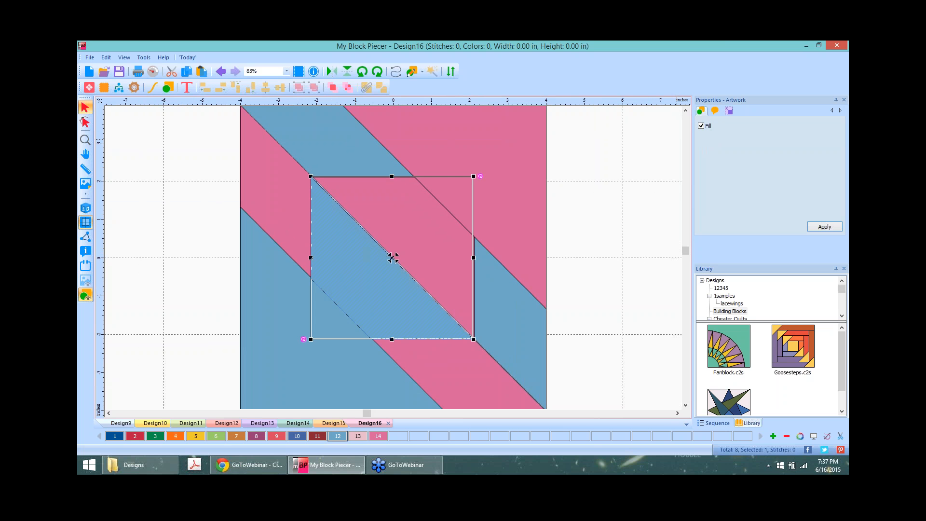
pyautogui.press('Right')
pyautogui.press('Right')
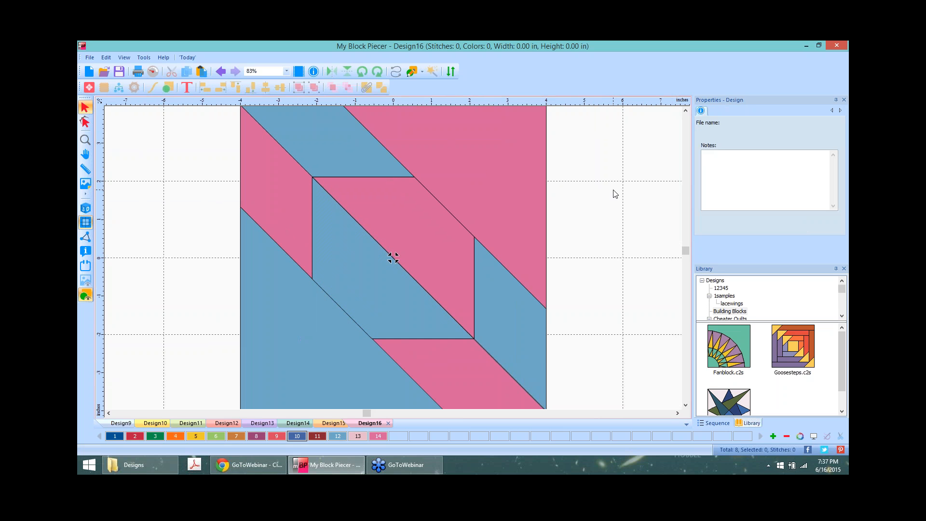
pyautogui.scroll(-4, 614, 214)
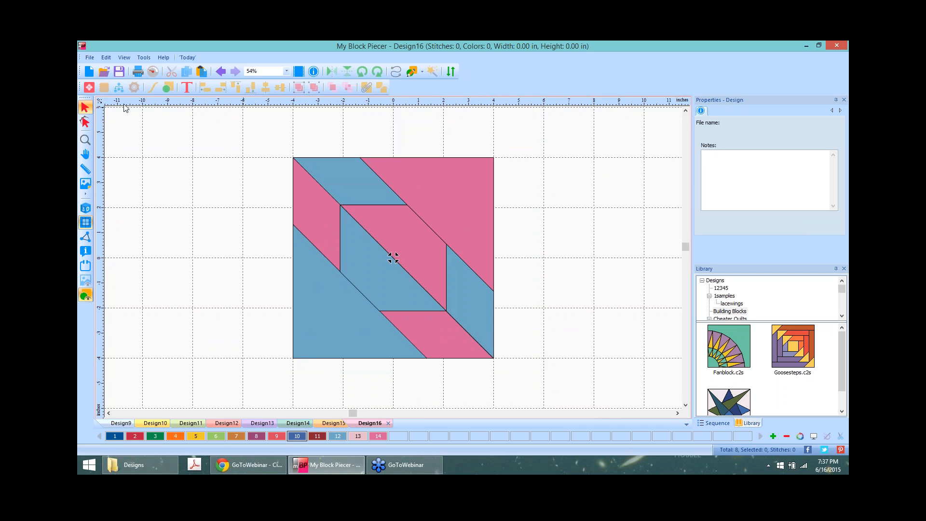
# Step: Open a new design, Design17, and load nybeauty2.JPG as its backdrop
pyautogui.click(89, 76)
pyautogui.click(82, 180)
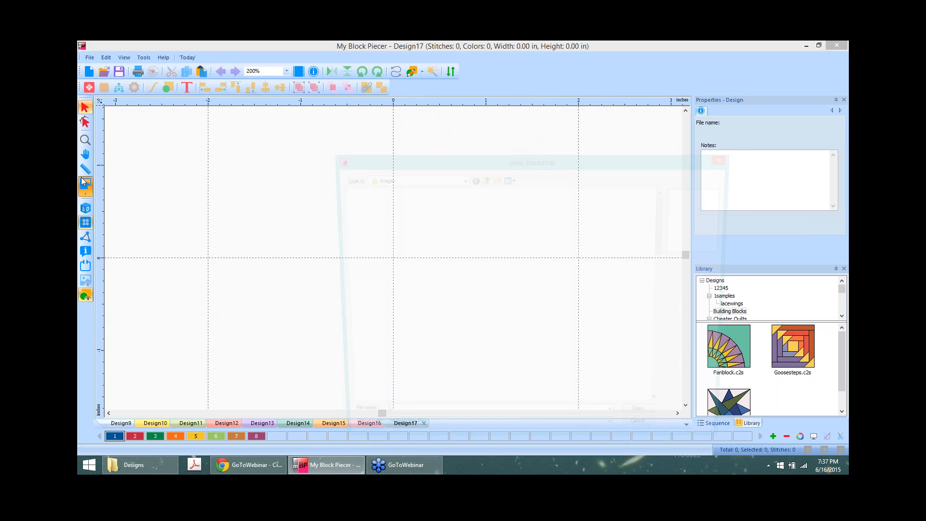
pyautogui.moveTo(667, 202); pyautogui.dragTo(662, 294)
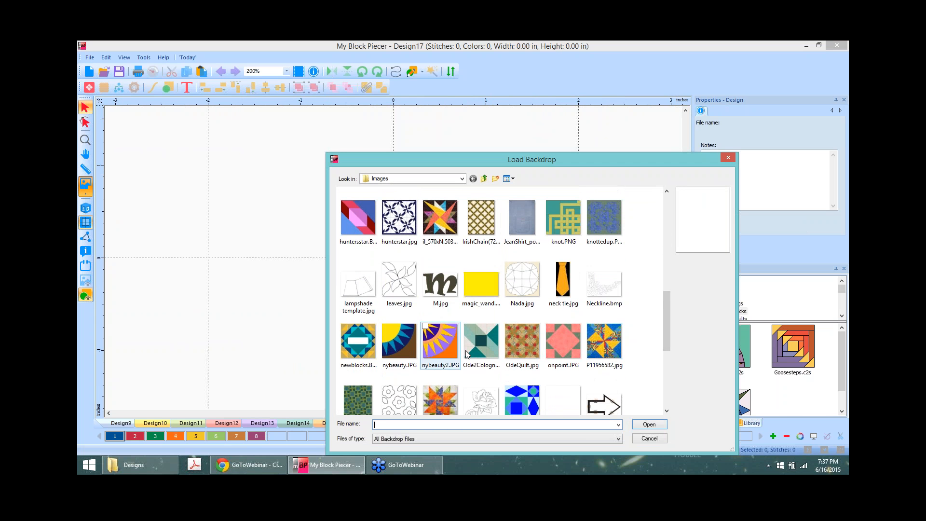
pyautogui.click(444, 348)
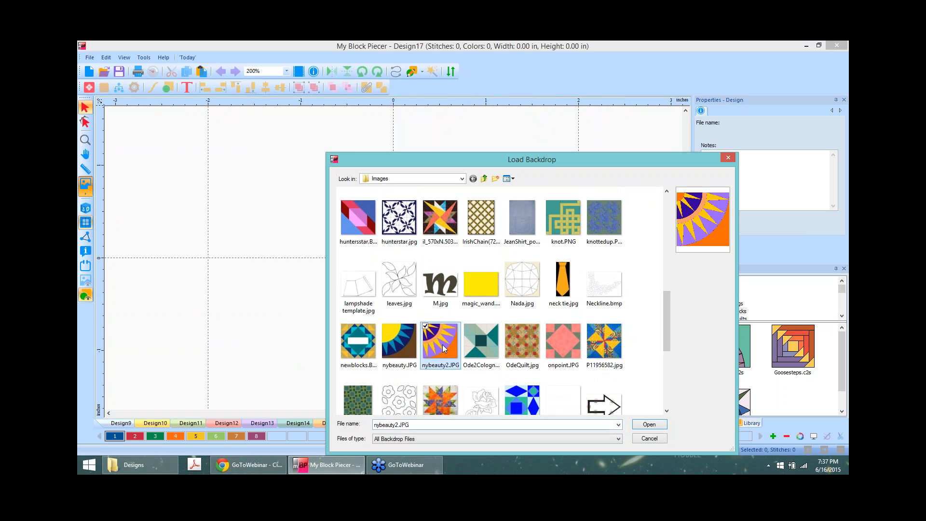
pyautogui.click(650, 429)
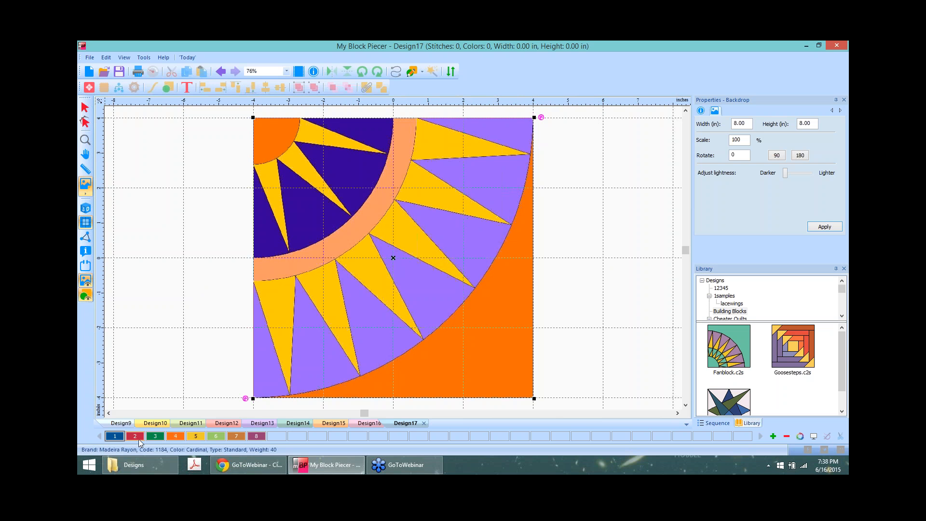
# Step: Check the thread colour chart, then select the Artwork tool with Magic Wand fill
pyautogui.doubleClick(115, 437)
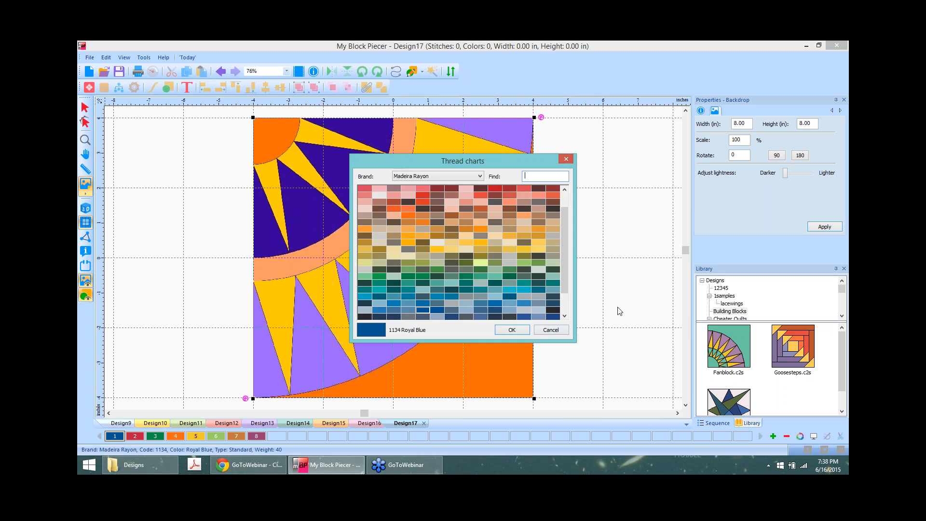
pyautogui.click(550, 330)
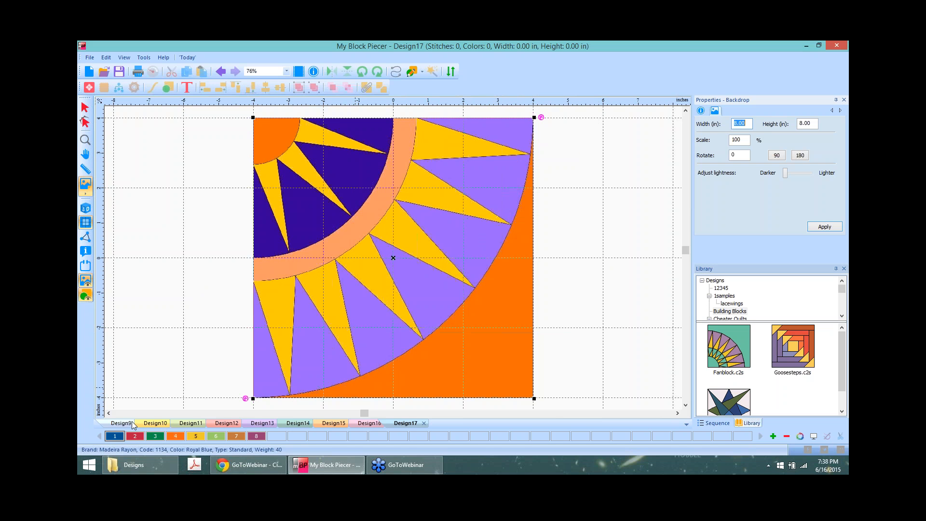
pyautogui.click(412, 72)
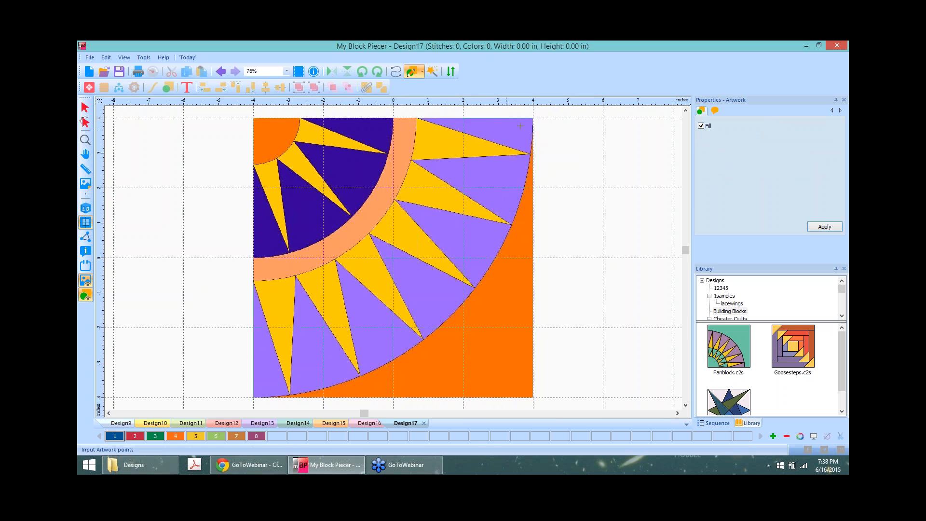
pyautogui.click(433, 73)
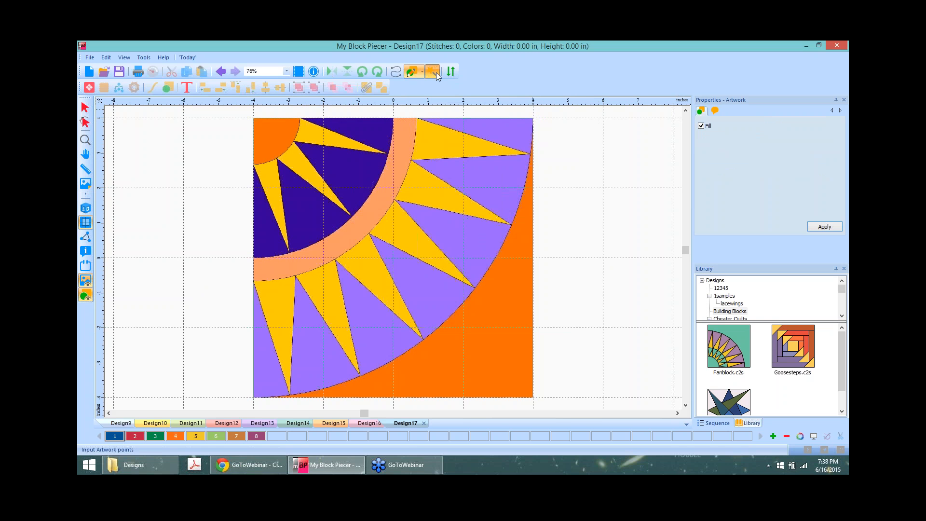
# Step: Fill five purple triangles along the outer rays with dark blue
pyautogui.click(499, 132)
pyautogui.click(476, 210)
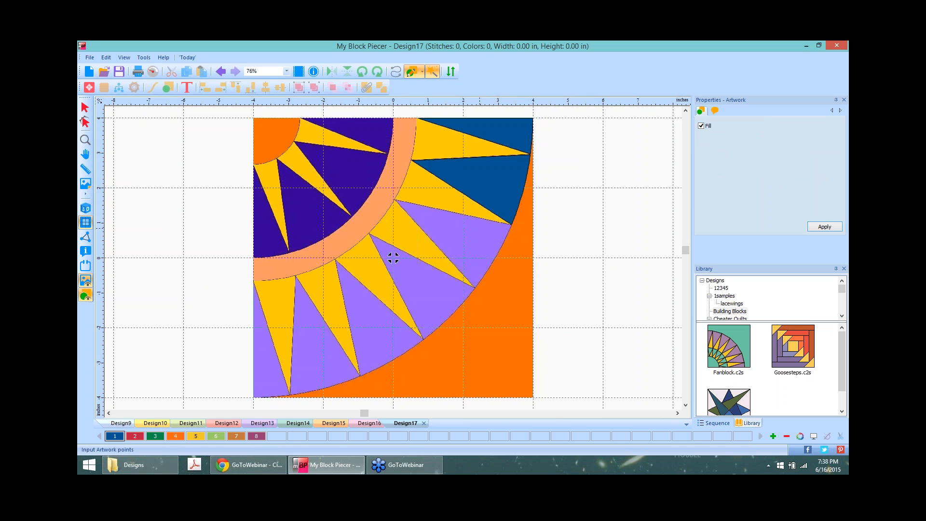
pyautogui.click(448, 259)
pyautogui.click(370, 325)
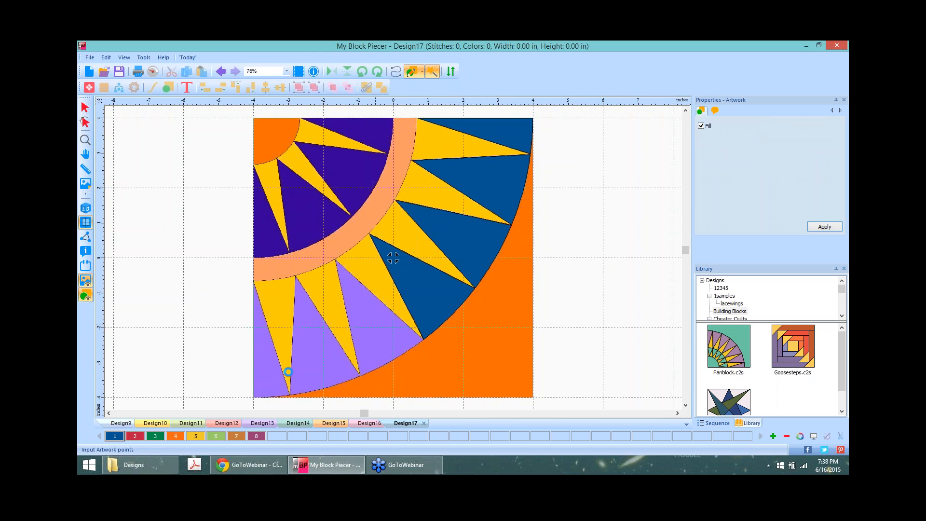
pyautogui.click(271, 369)
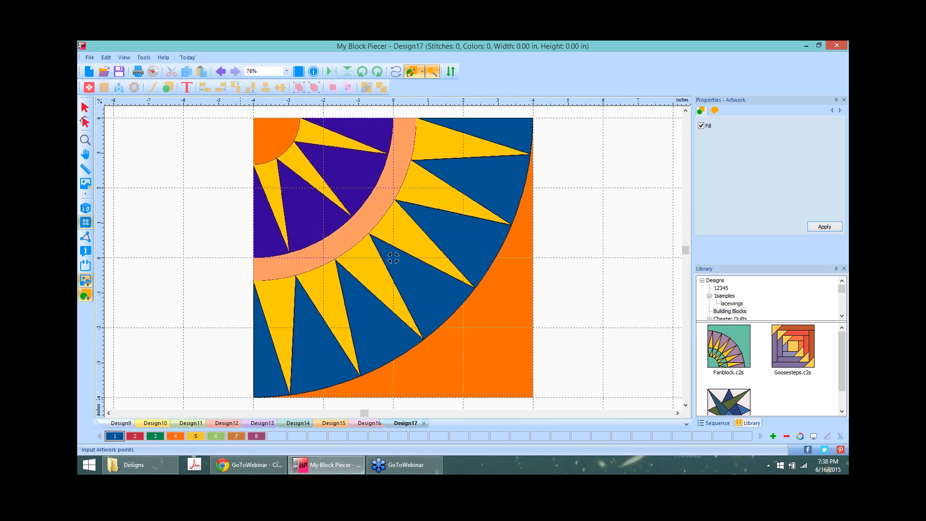
# Step: Fill the lower, upper-right and inner sun rays with yellow, colour 5
pyautogui.click(195, 436)
pyautogui.click(280, 307)
pyautogui.click(320, 295)
pyautogui.click(363, 257)
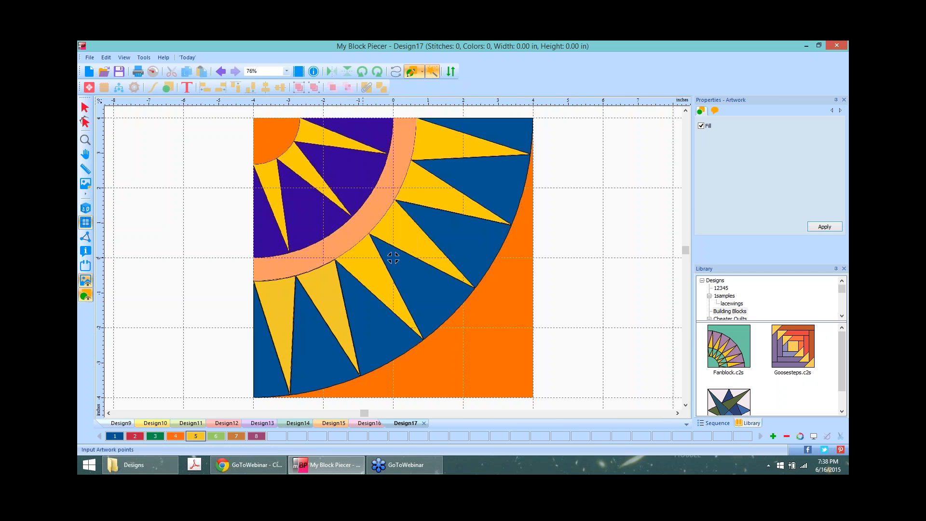
pyautogui.click(397, 233)
pyautogui.click(429, 195)
pyautogui.click(440, 134)
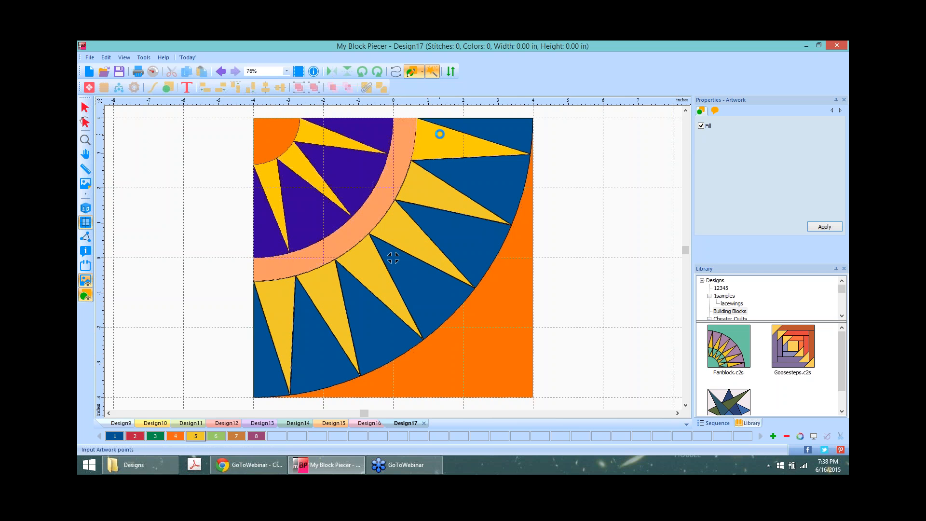
pyautogui.click(302, 138)
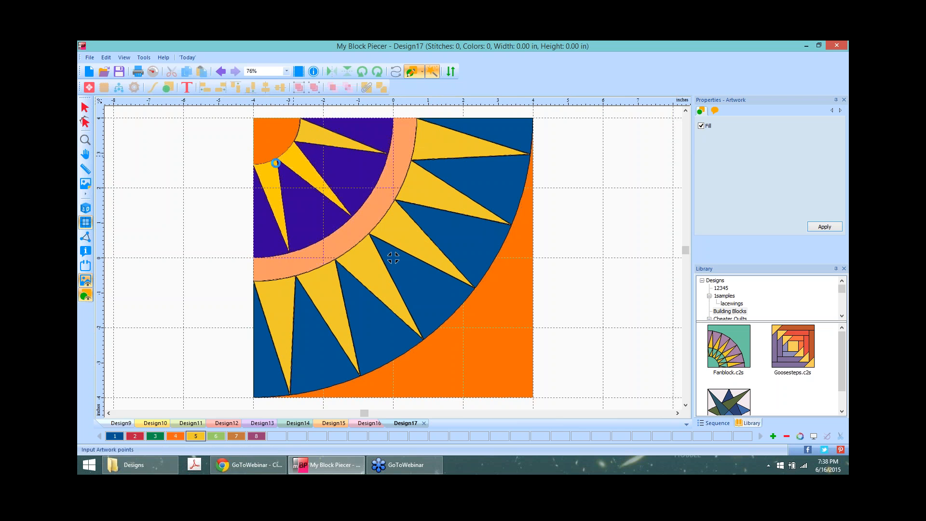
pyautogui.click(283, 160)
pyautogui.click(267, 172)
# Step: Fill three remaining purple gaps, including the large triangle below the arc, blue
pyautogui.click(109, 435)
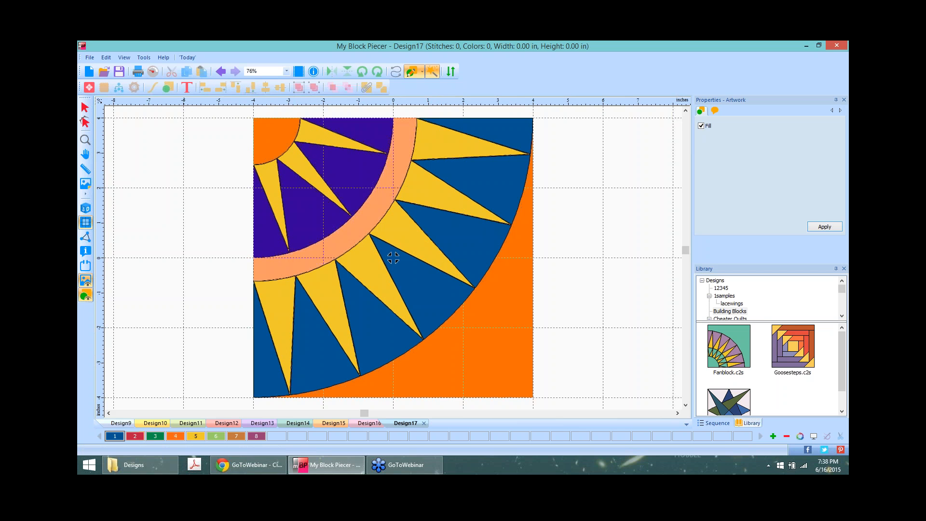
pyautogui.click(270, 232)
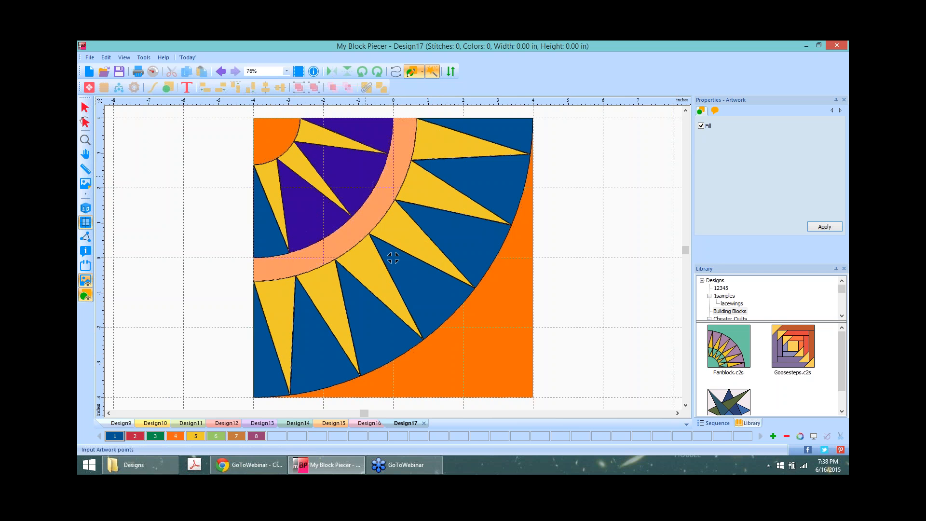
pyautogui.click(303, 227)
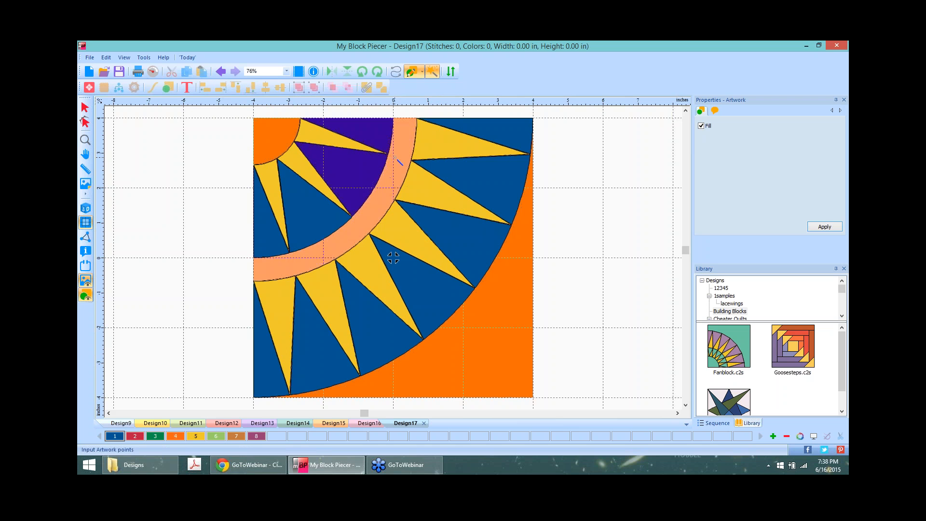
pyautogui.click(369, 165)
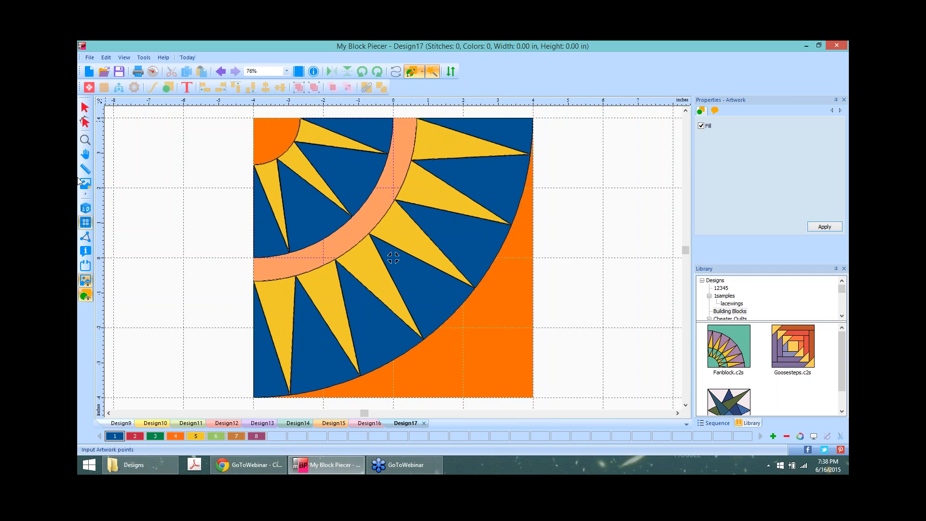
# Step: Toggle the backdrop off and on, fill the peach arc orange (colour 4), and list design colours
pyautogui.click(85, 280)
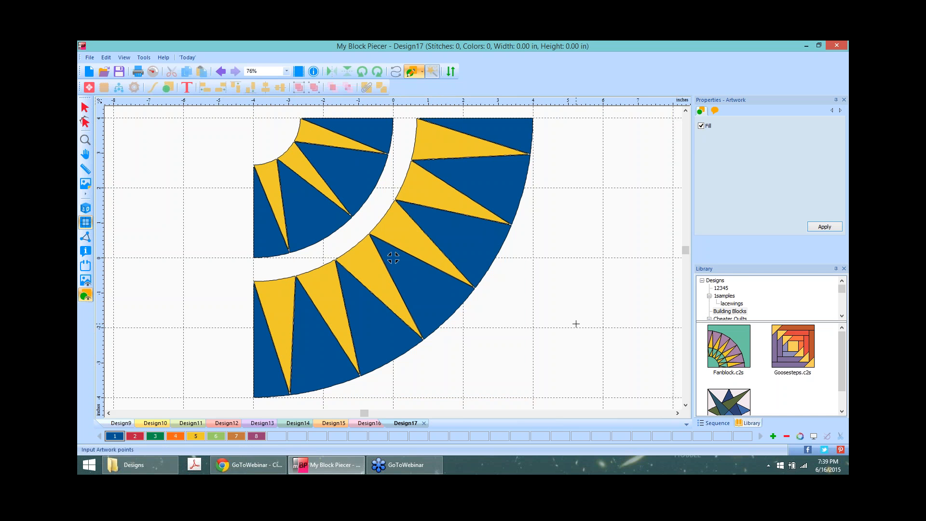
pyautogui.click(85, 280)
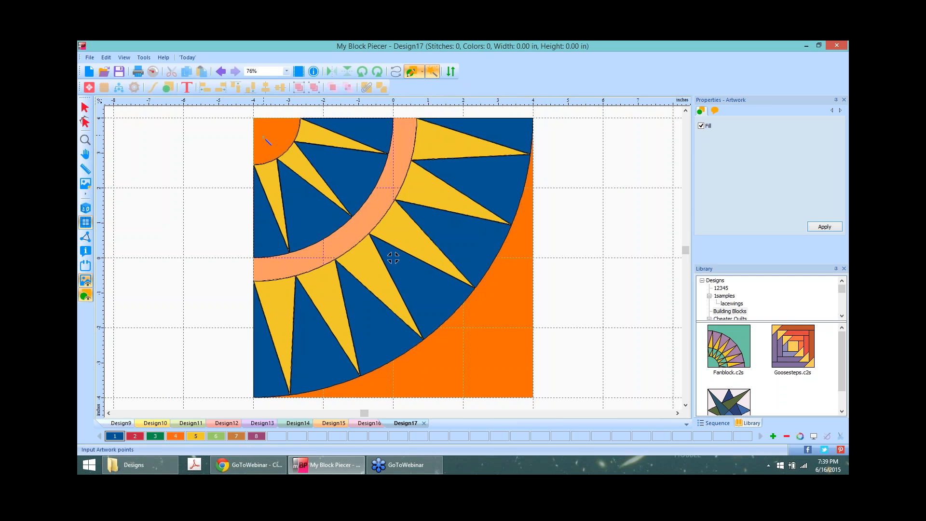
pyautogui.click(176, 436)
pyautogui.click(368, 216)
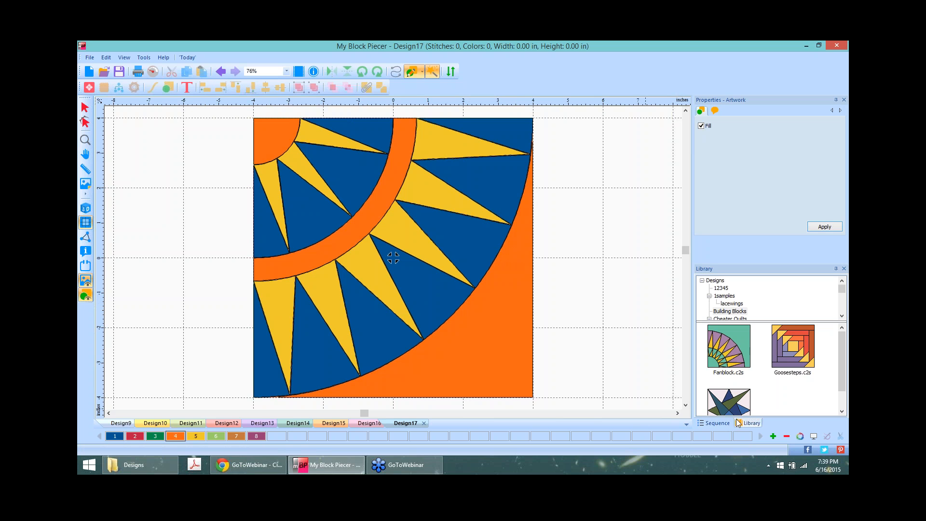
pyautogui.click(714, 423)
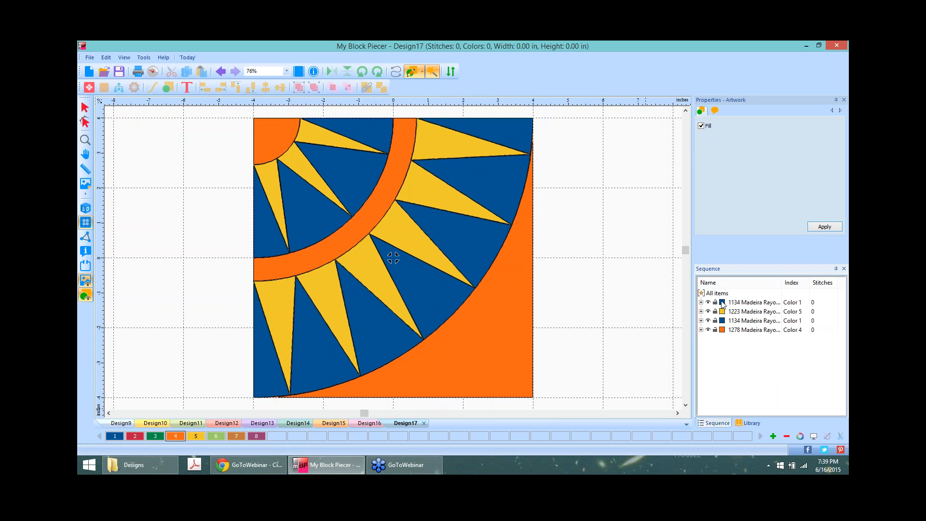
# Step: Lay out the orange pieces in the Cutter on Paper Letter 215x279 and view Frame 2
pyautogui.click(747, 330)
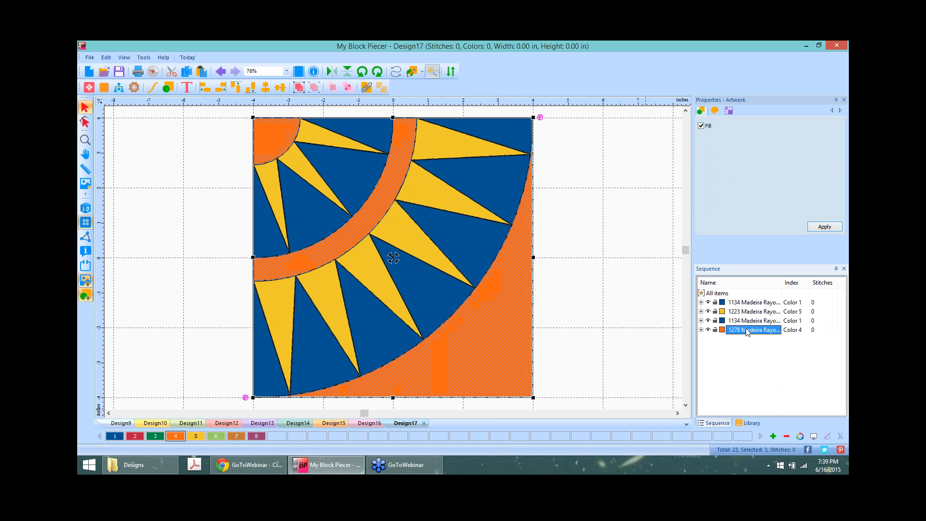
pyautogui.click(135, 88)
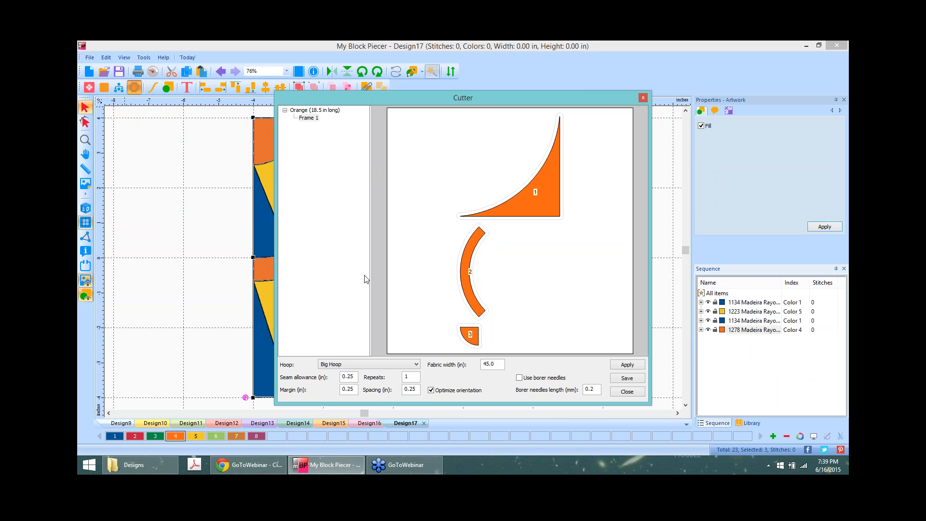
pyautogui.click(416, 364)
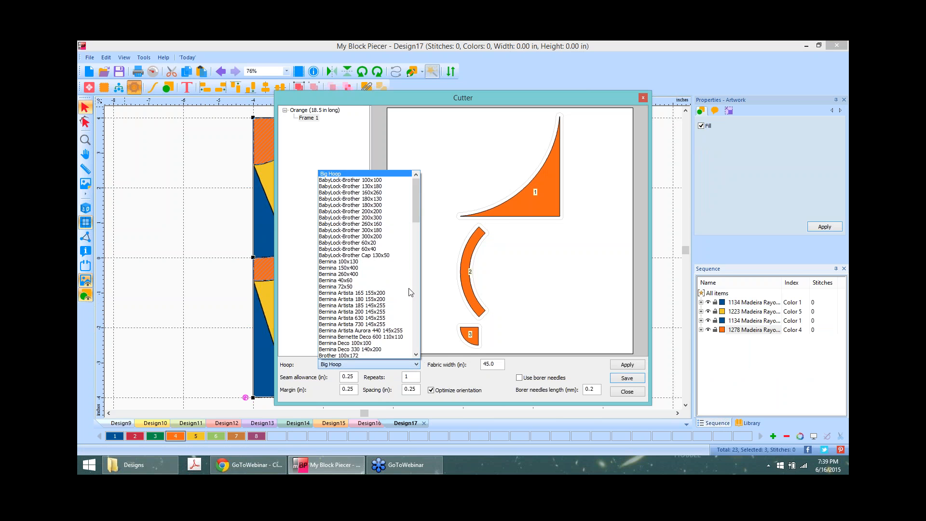
pyautogui.moveTo(418, 195); pyautogui.dragTo(415, 257)
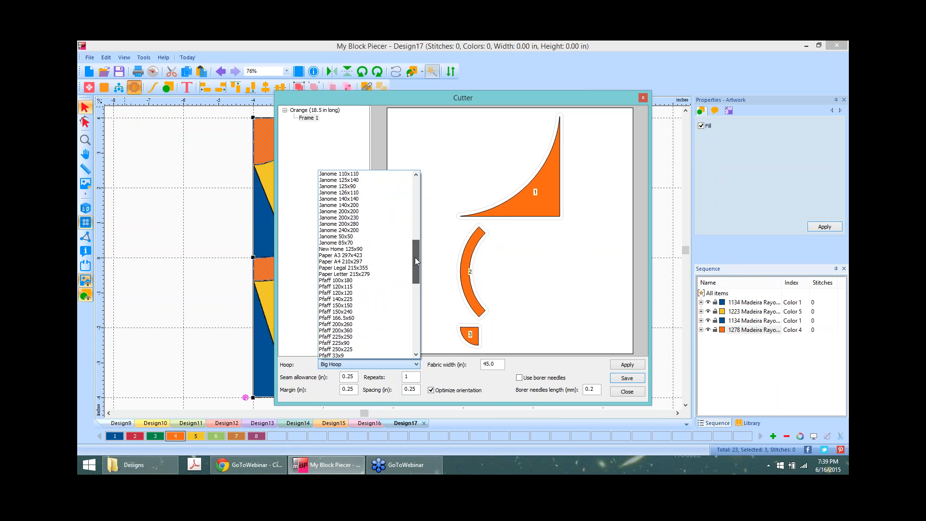
pyautogui.click(368, 274)
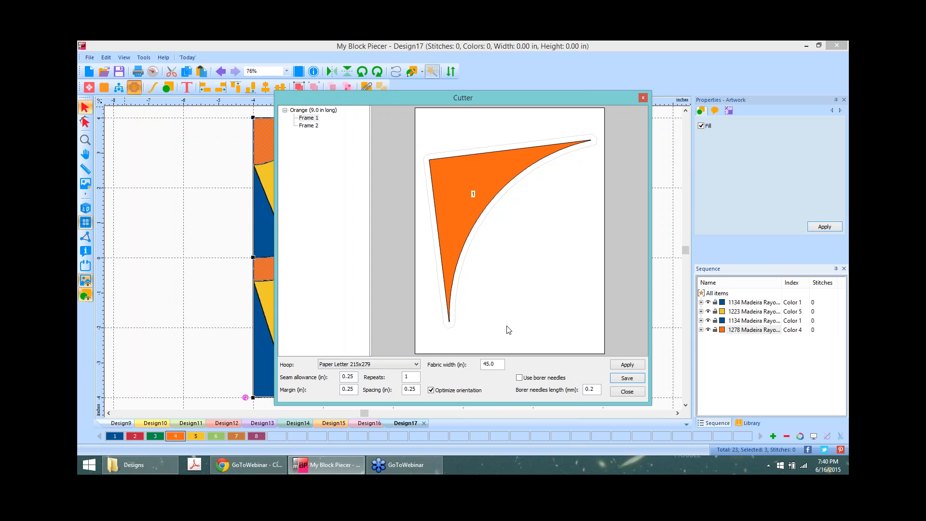
pyautogui.click(308, 126)
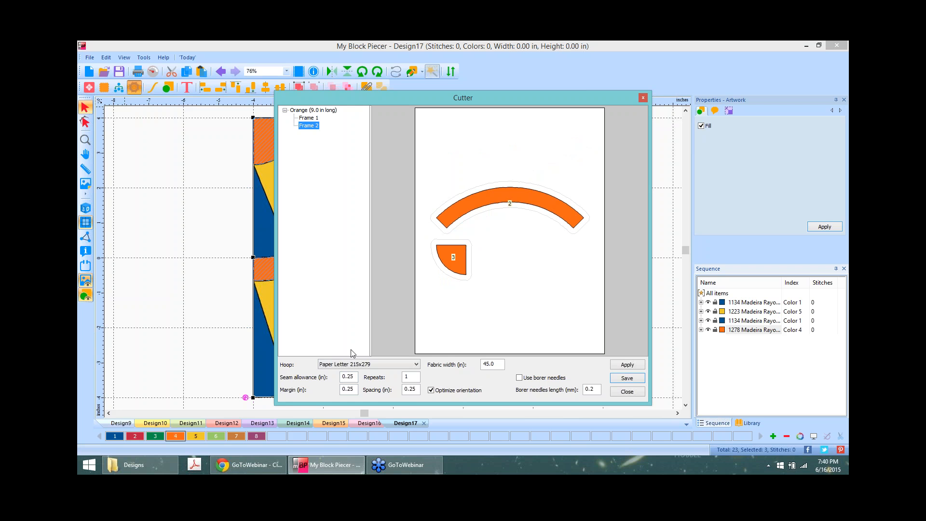
# Step: Switch the Cutter hoop to Brother SNC 12x12"
pyautogui.click(416, 365)
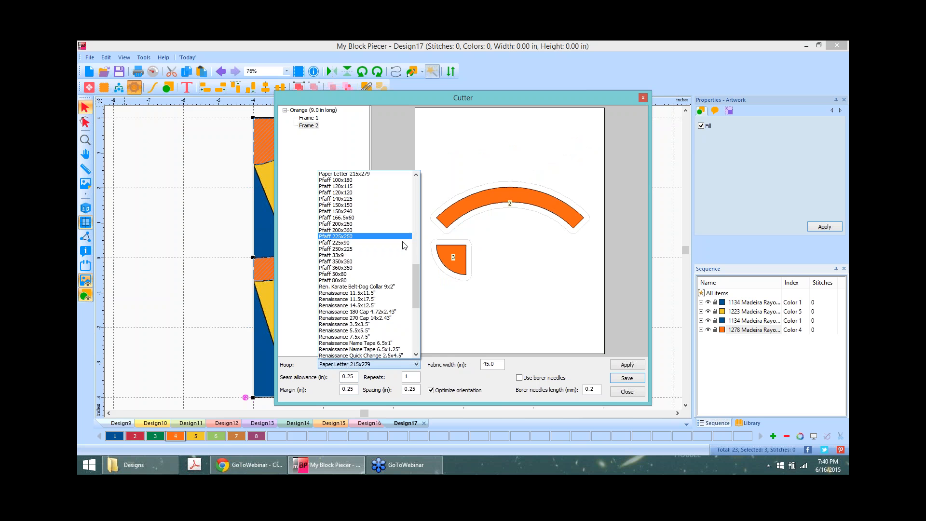
pyautogui.moveTo(416, 267); pyautogui.dragTo(421, 178)
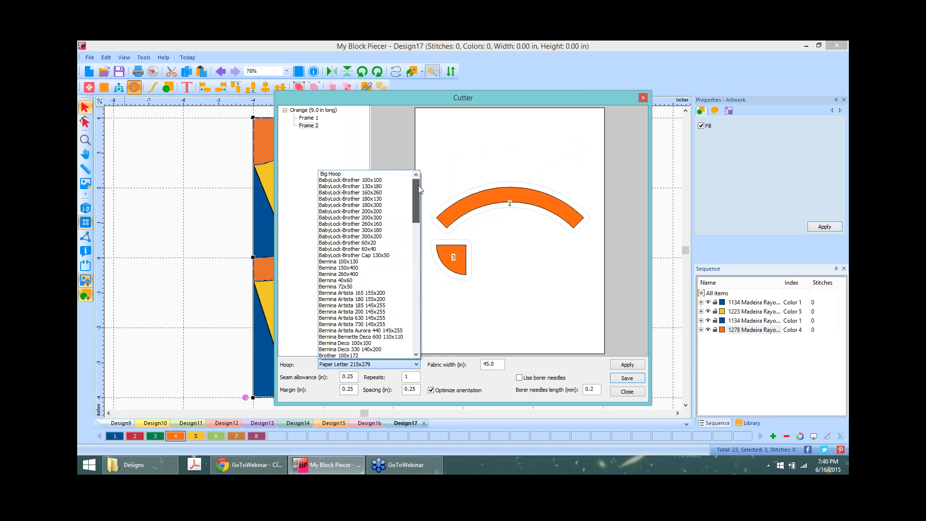
pyautogui.moveTo(418, 184); pyautogui.dragTo(415, 222)
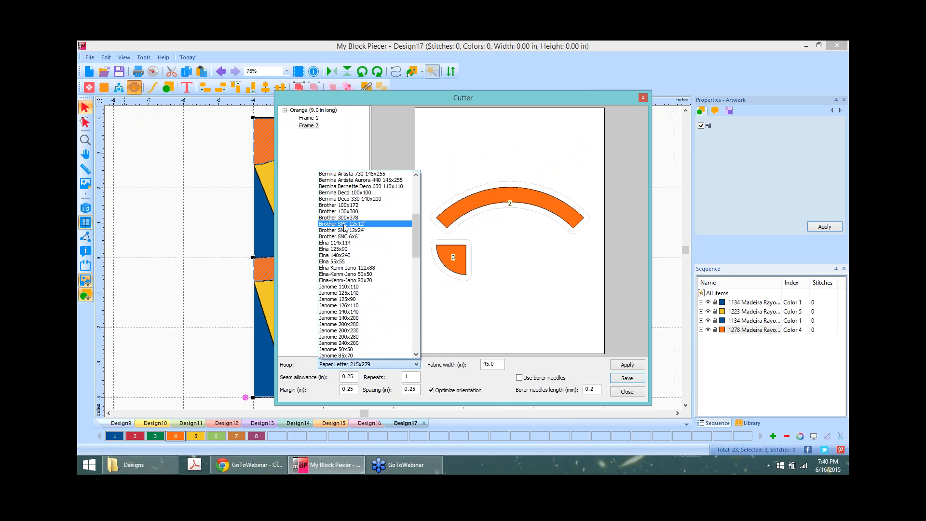
pyautogui.click(344, 225)
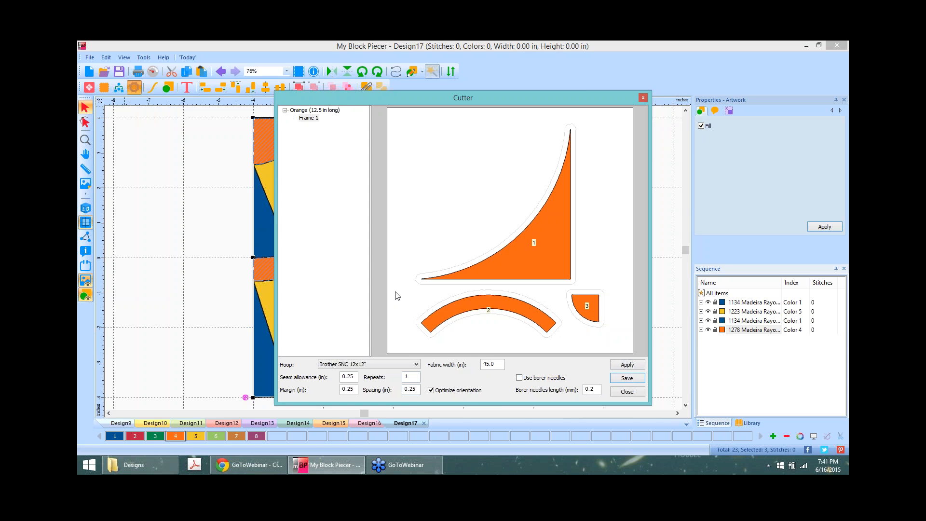
# Step: Close the Cutter layout to return to the Design17 sunburst block
pyautogui.click(628, 392)
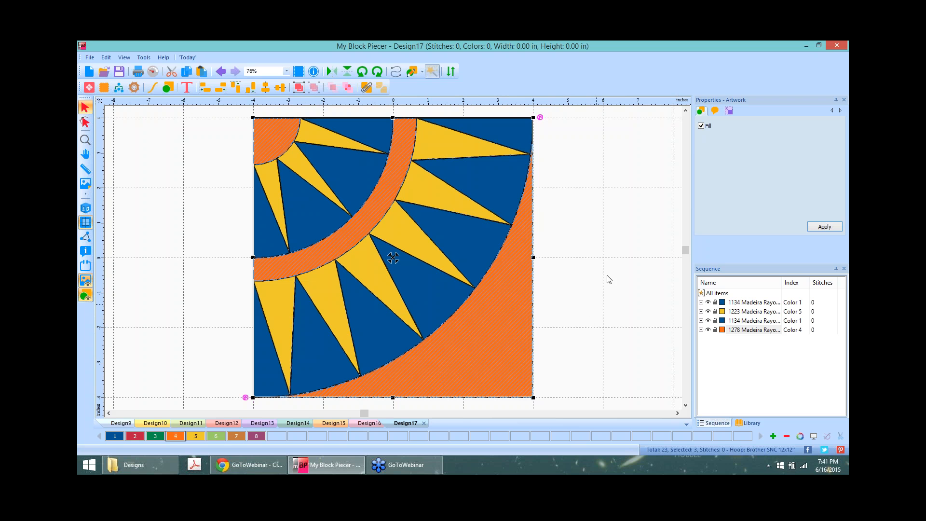
# Step: Zoom into the upper part of the design and switch to smooth piece outlines
pyautogui.click(89, 87)
pyautogui.scroll(3, 496, 163)
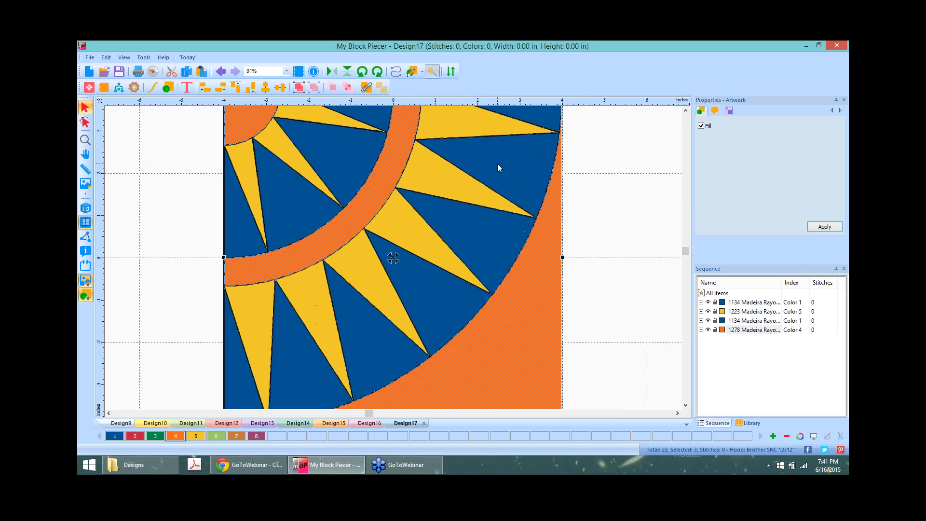
pyautogui.scroll(4, 518, 185)
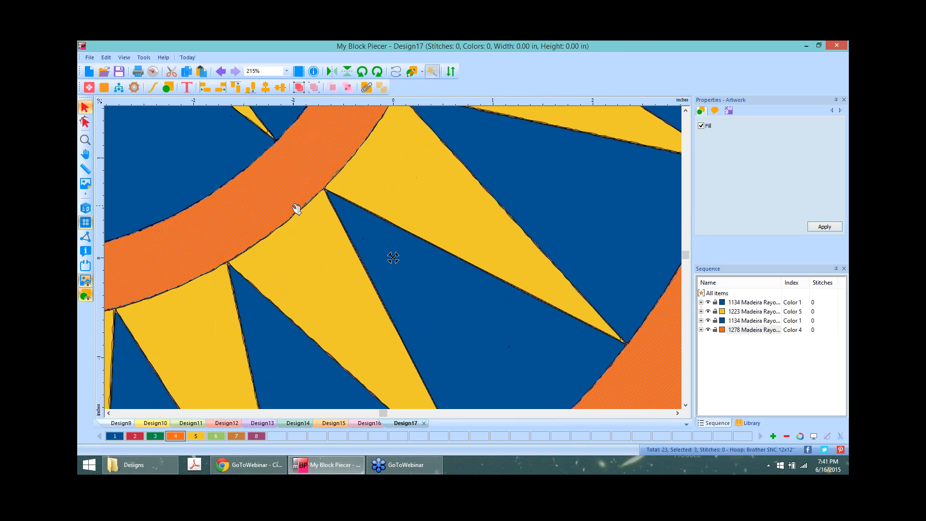
pyautogui.scroll(1, 296, 209)
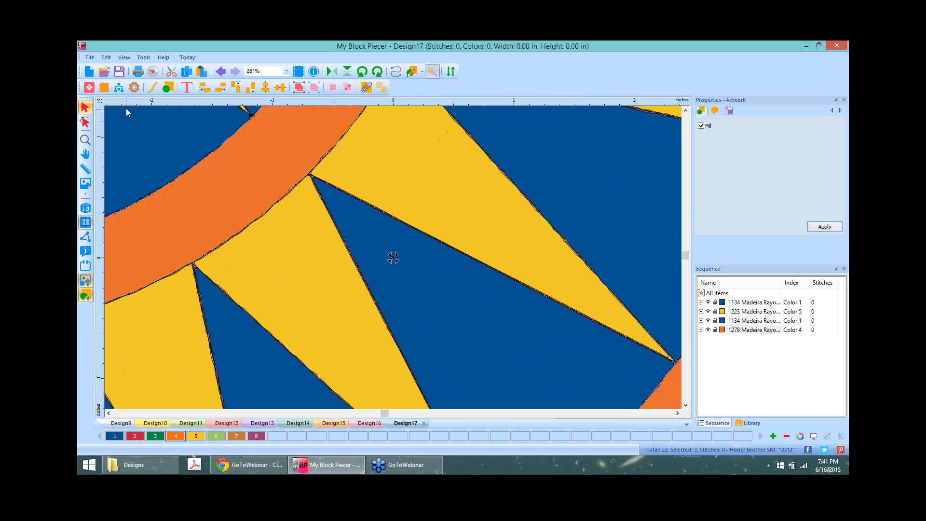
pyautogui.click(687, 143)
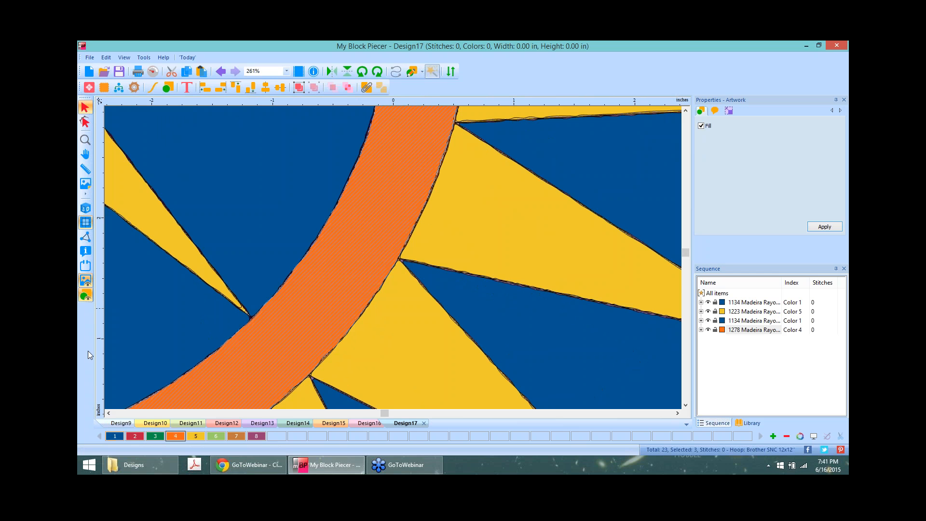
pyautogui.click(89, 284)
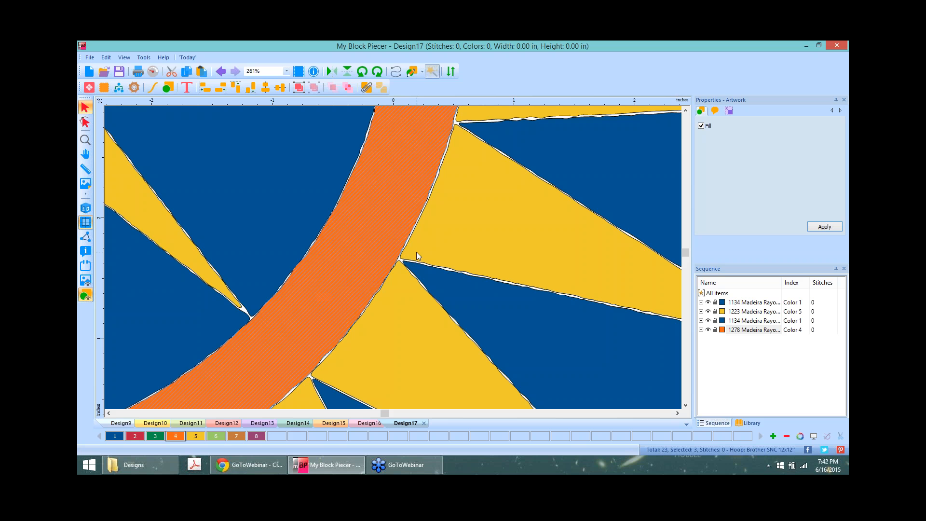
# Step: Select the blue wedge between the outer rays with Edit Outlines to show its nodes
pyautogui.scroll(-3, 417, 256)
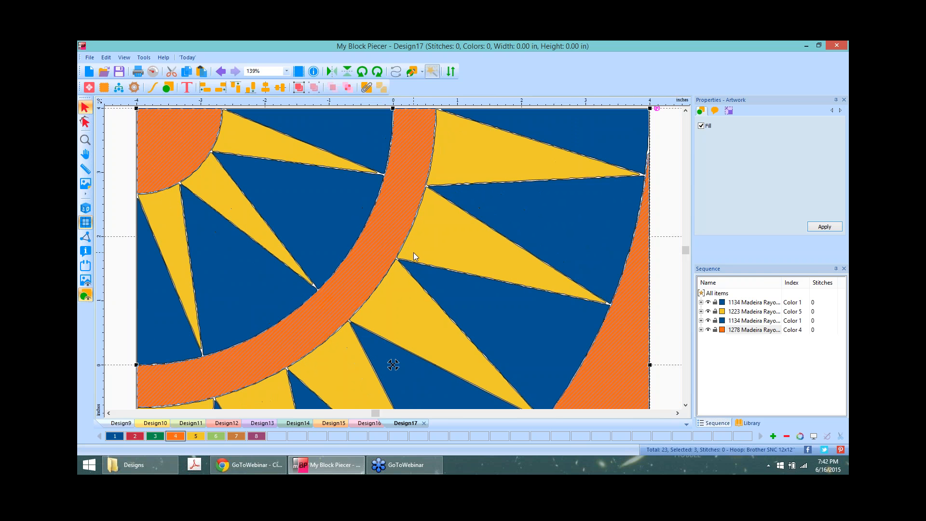
pyautogui.scroll(3, 414, 254)
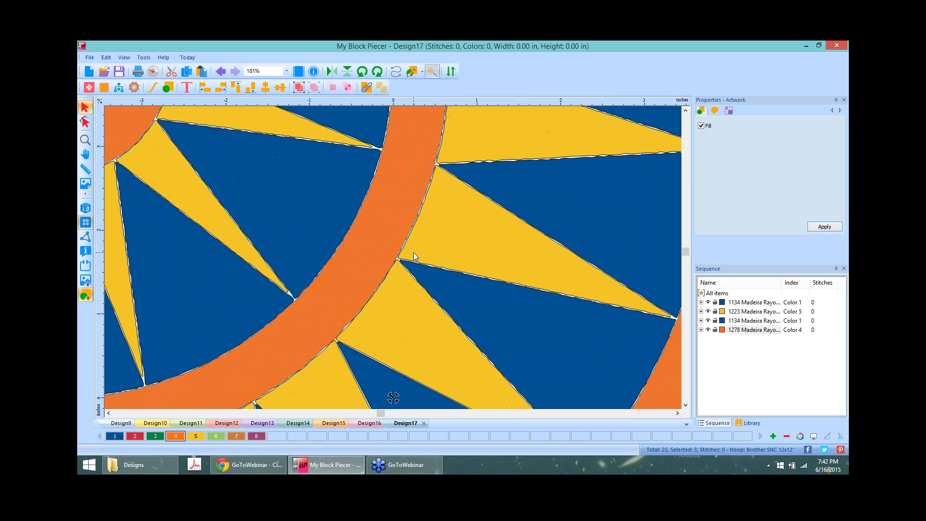
pyautogui.scroll(2, 413, 253)
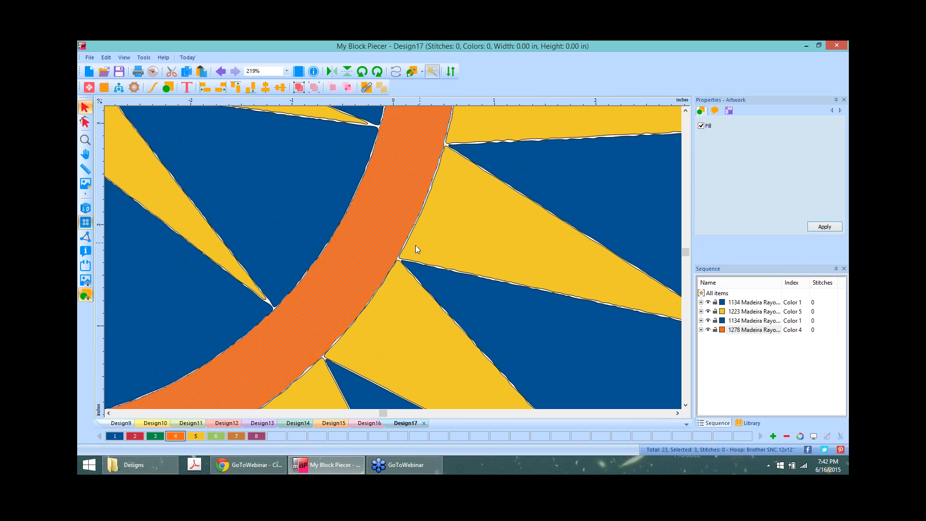
pyautogui.click(85, 122)
pyautogui.click(496, 182)
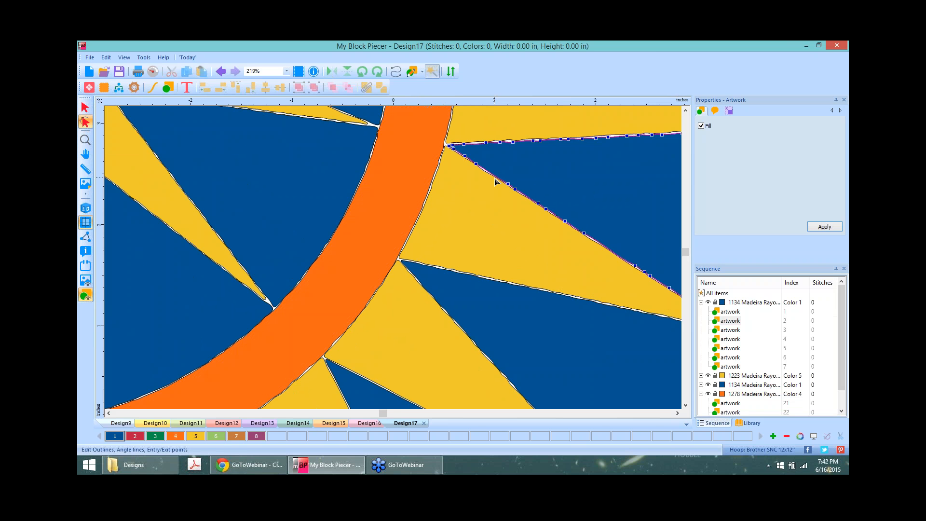
# Step: Delete the surplus nodes along the blue wedge's top edge so it runs straight
pyautogui.scroll(-4, 523, 245)
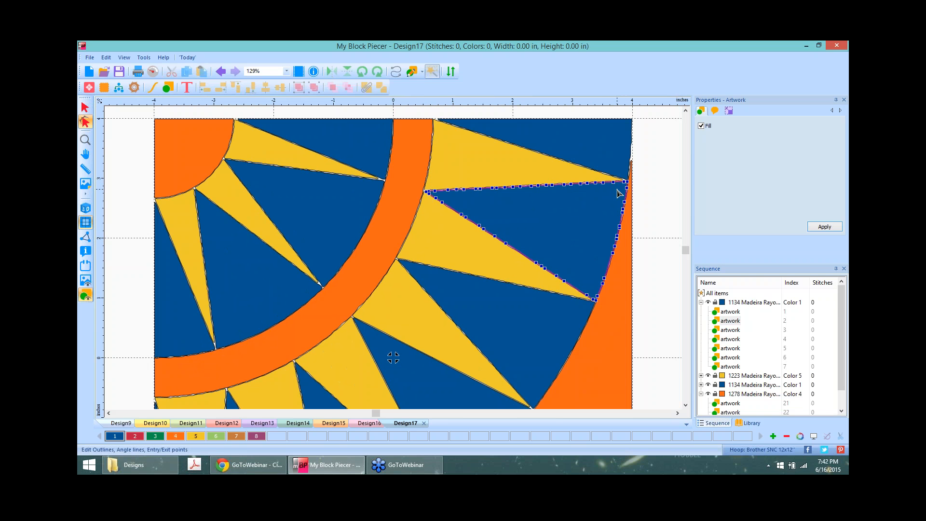
pyautogui.moveTo(618, 191); pyautogui.dragTo(457, 176)
pyautogui.press('Delete')
pyautogui.moveTo(474, 195); pyautogui.dragTo(434, 178)
pyautogui.press('Delete')
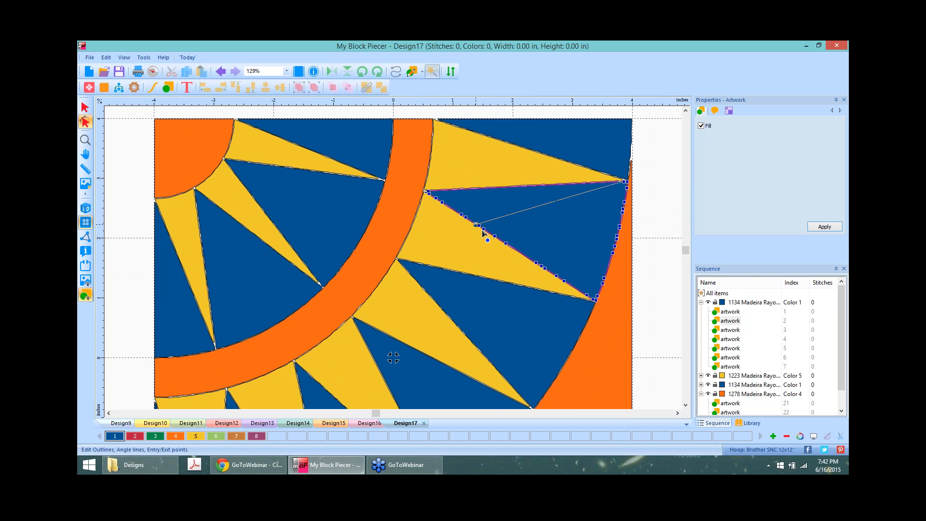
pyautogui.click(441, 190)
pyautogui.click(442, 191)
pyautogui.press('Delete')
# Step: Remove the extra points on the wedge's diagonal edge, adjust its corner points, and undo a bad move
pyautogui.moveTo(451, 195); pyautogui.dragTo(595, 302)
pyautogui.press('Delete')
pyautogui.click(443, 202)
pyautogui.moveTo(443, 203); pyautogui.dragTo(443, 201)
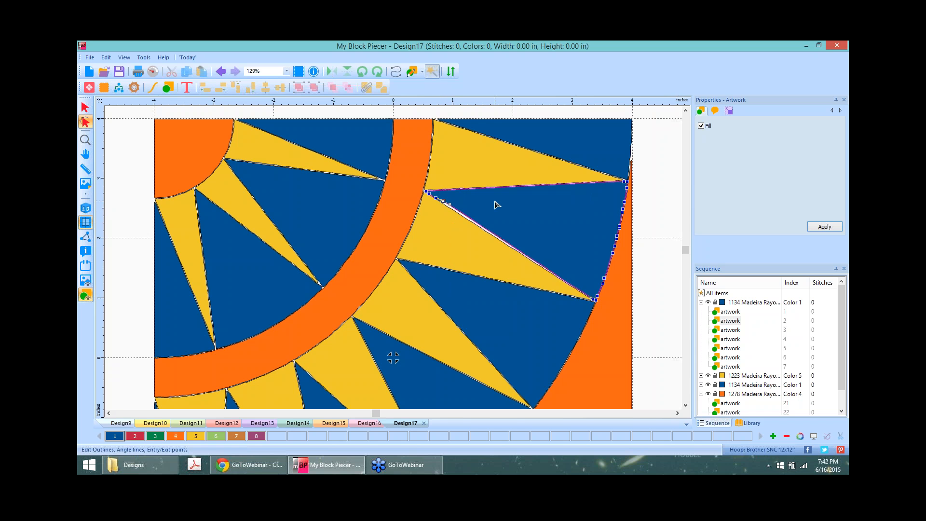
pyautogui.click(437, 200)
pyautogui.moveTo(436, 199); pyautogui.dragTo(431, 197)
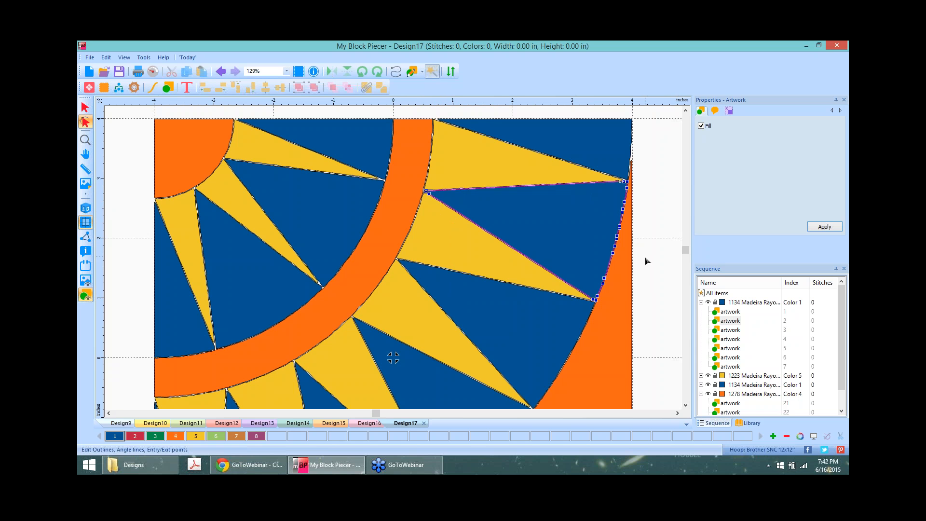
pyautogui.click(597, 299)
pyautogui.moveTo(599, 300); pyautogui.dragTo(597, 299)
pyautogui.hotkey('ctrl', 'z')
# Step: Delete the right-edge points, leaving the blue wedge's right edge straight
pyautogui.moveTo(655, 188); pyautogui.dragTo(583, 288)
pyautogui.press('Delete')
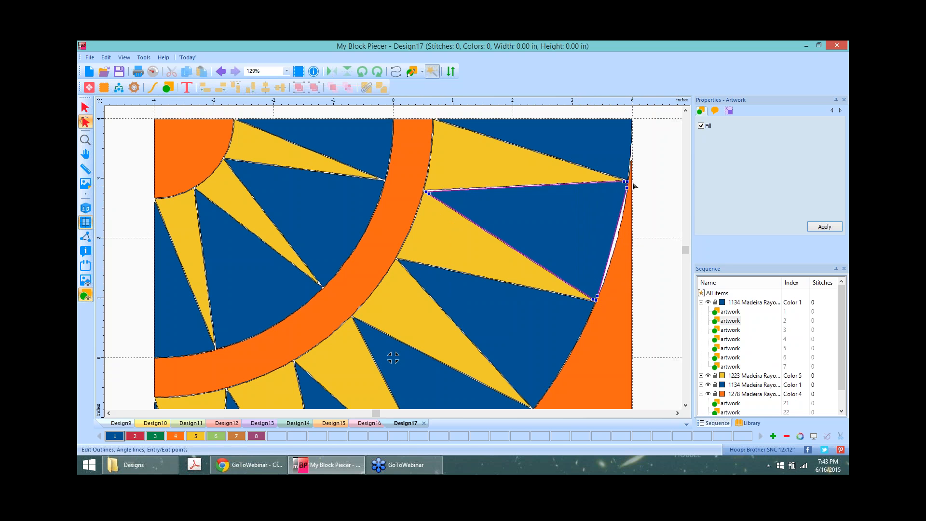
pyautogui.click(622, 235)
pyautogui.press('Delete')
pyautogui.moveTo(649, 187); pyautogui.dragTo(589, 288)
pyautogui.press('Delete')
# Step: Add a point on the wedge's right edge and drag its Bezier handles onto the orange arc
pyautogui.rightClick(612, 245)
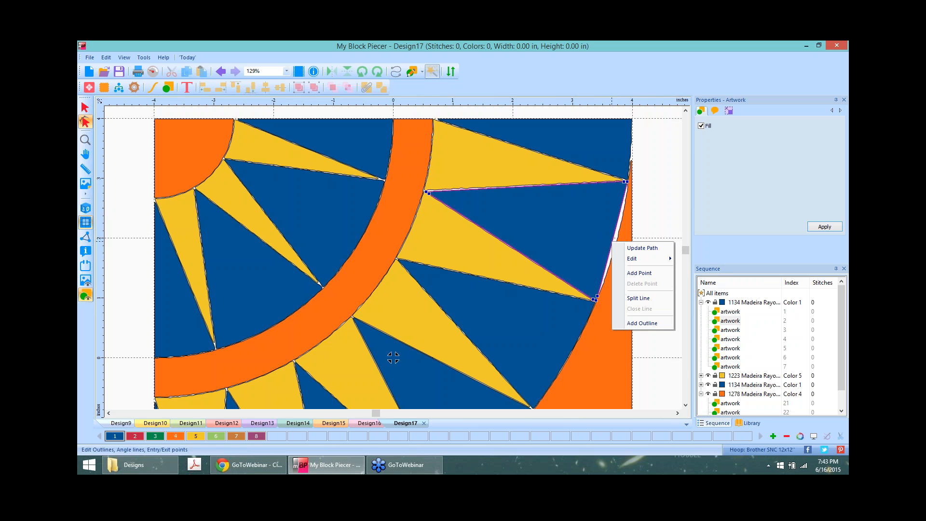
pyautogui.click(658, 273)
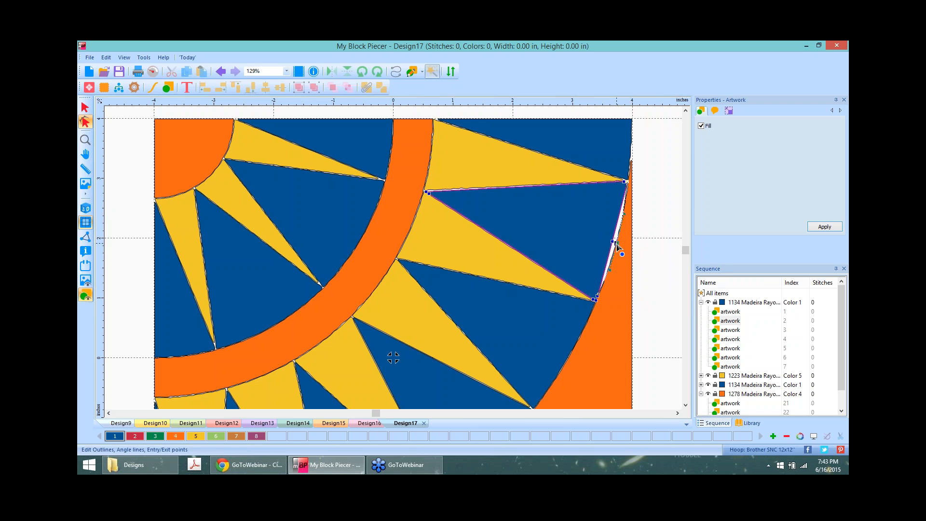
pyautogui.moveTo(614, 242); pyautogui.dragTo(616, 243)
pyautogui.scroll(1, 675, 232)
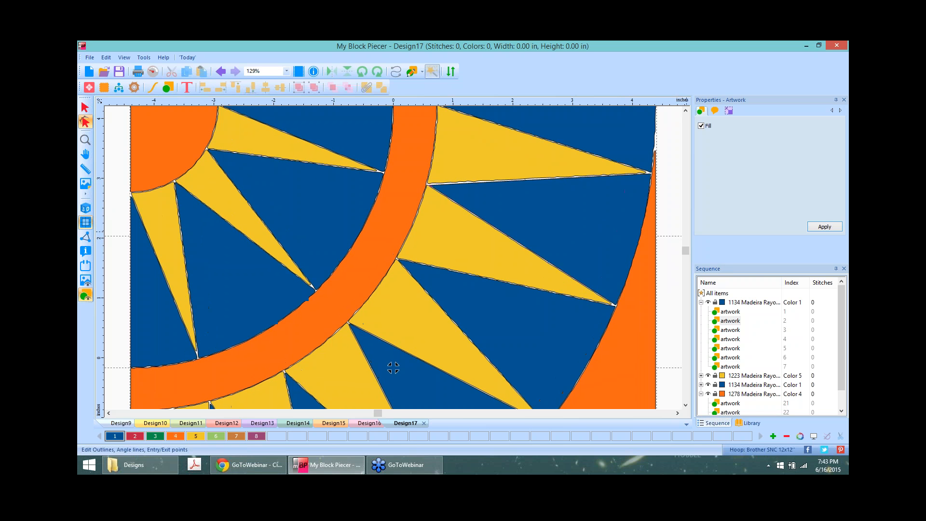
pyautogui.scroll(2, 393, 368)
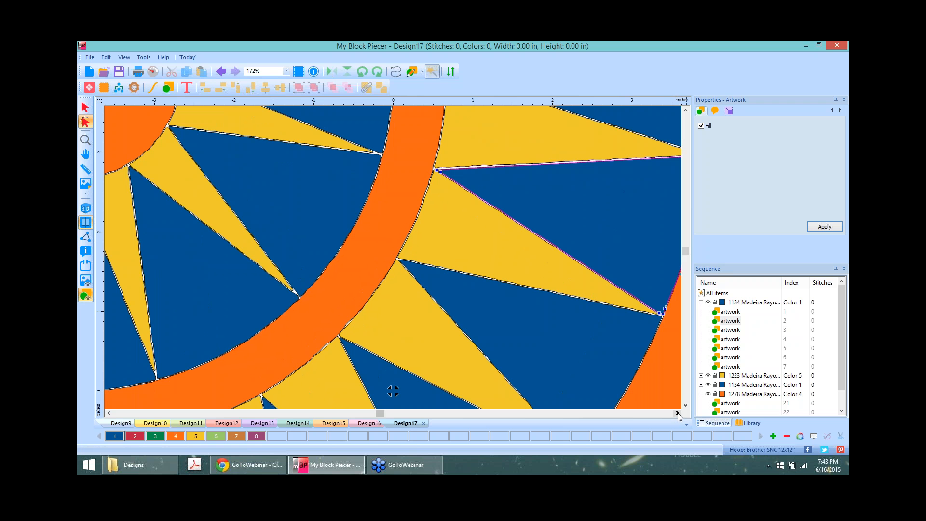
pyautogui.click(678, 414)
pyautogui.click(678, 413)
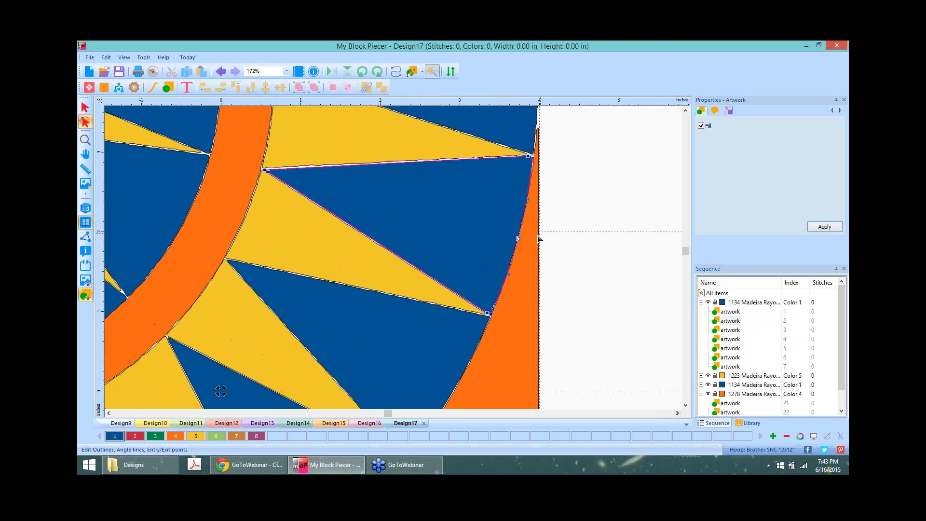
pyautogui.moveTo(518, 238); pyautogui.dragTo(505, 285)
pyautogui.moveTo(530, 199); pyautogui.dragTo(529, 197)
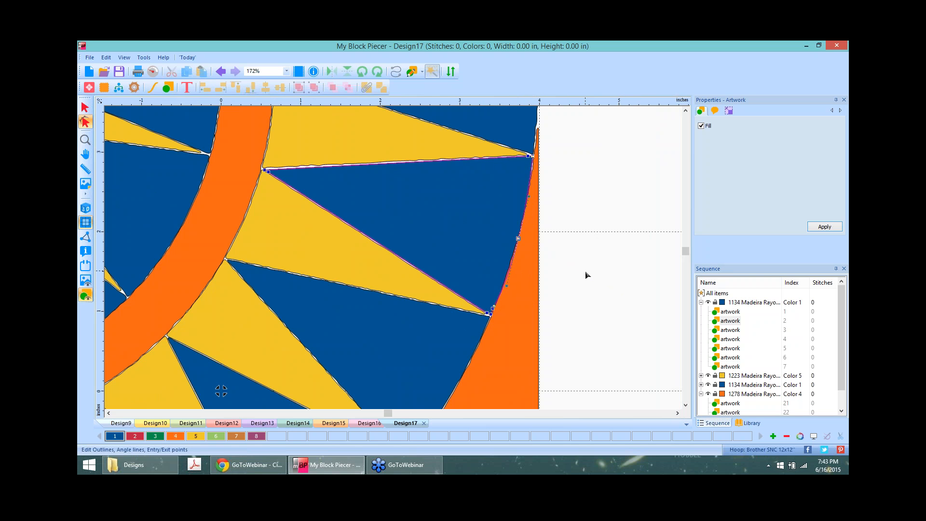
# Step: Delete the stray top-corner point, then pull the blue wedge out and set it back in its slot
pyautogui.rightClick(492, 310)
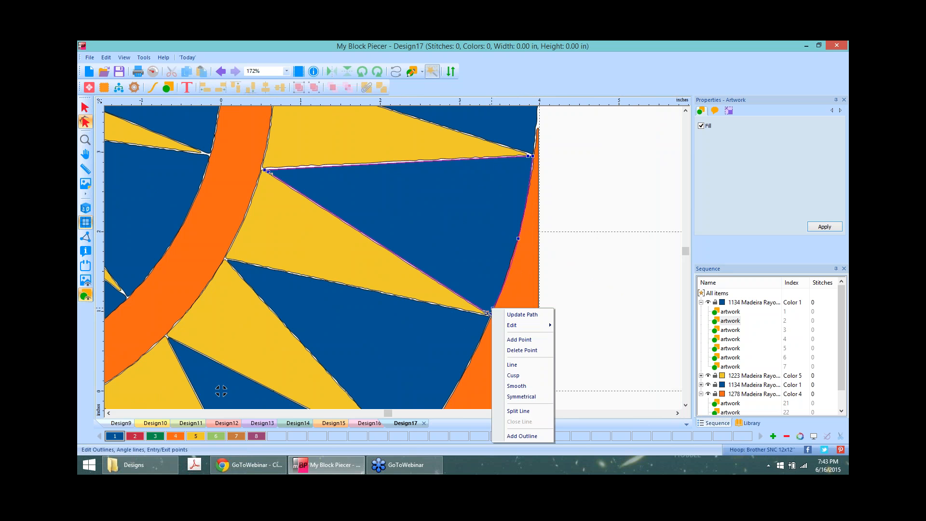
pyautogui.click(592, 294)
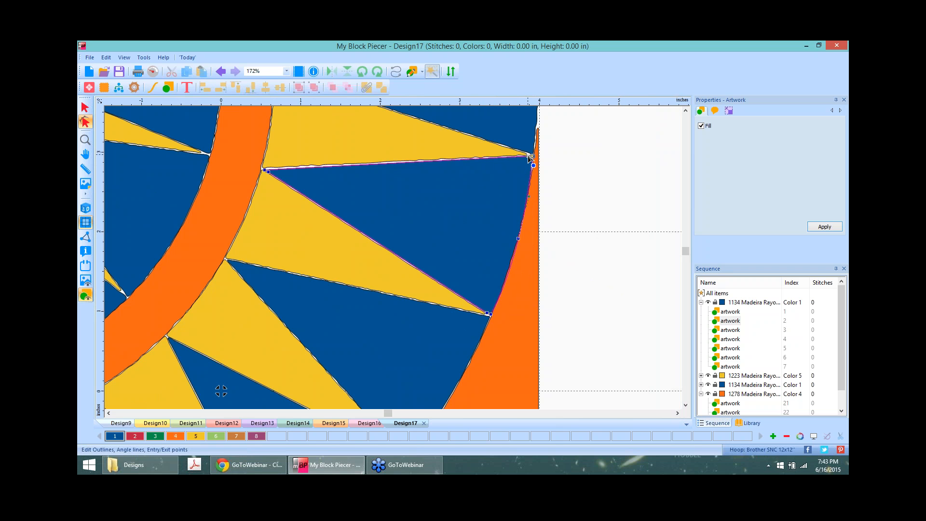
pyautogui.press('Delete')
pyautogui.scroll(-1, 625, 199)
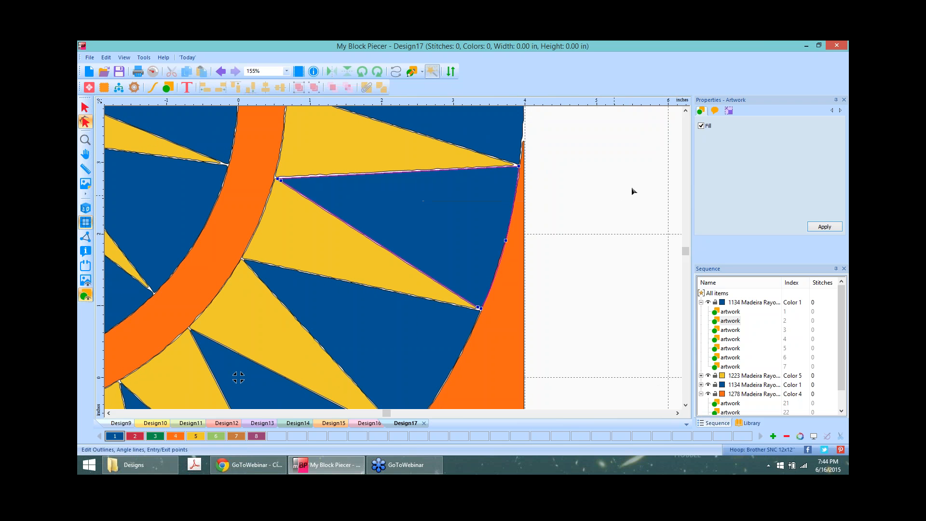
pyautogui.click(85, 107)
pyautogui.moveTo(421, 212); pyautogui.dragTo(597, 204)
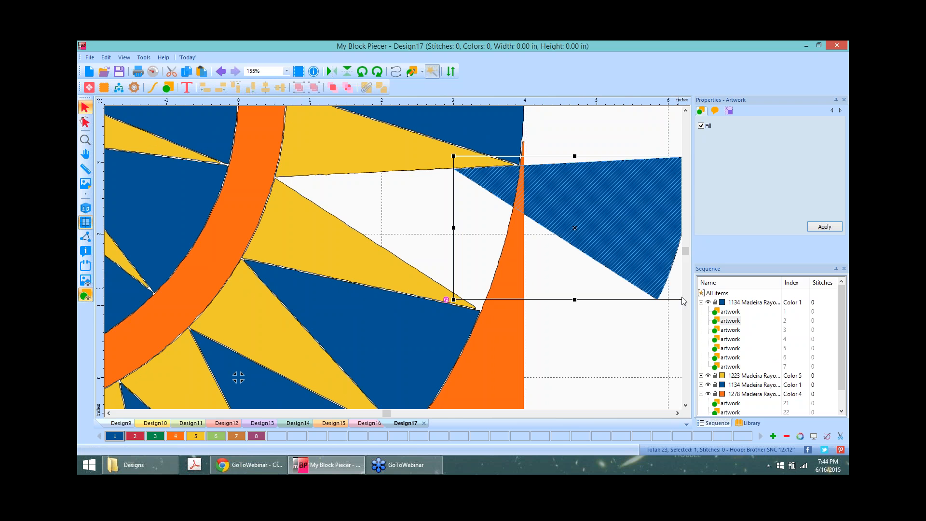
pyautogui.scroll(-2, 642, 345)
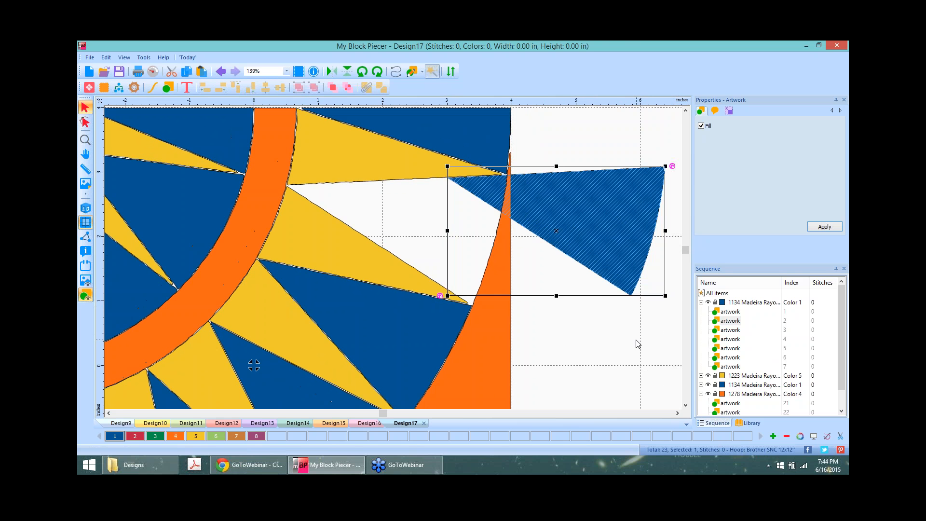
pyautogui.moveTo(575, 209); pyautogui.dragTo(431, 218)
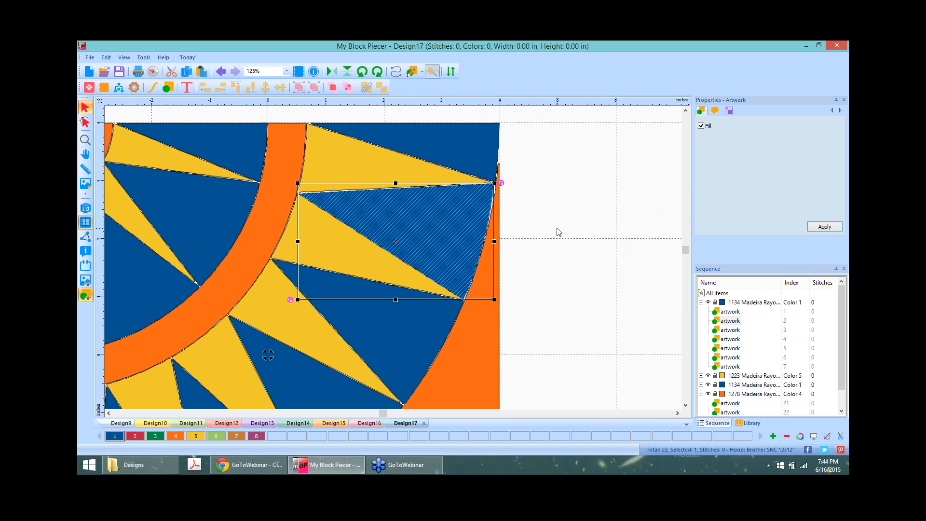
pyautogui.scroll(6, 557, 229)
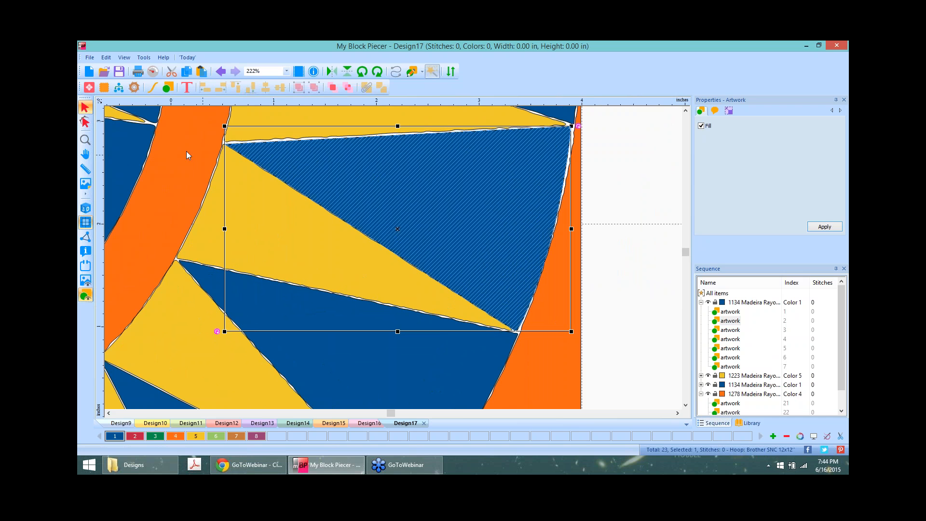
# Step: Measure a span of about 0.56 in beside the blue wedge, then zoom back out
pyautogui.click(85, 169)
pyautogui.moveTo(263, 139); pyautogui.dragTo(321, 137)
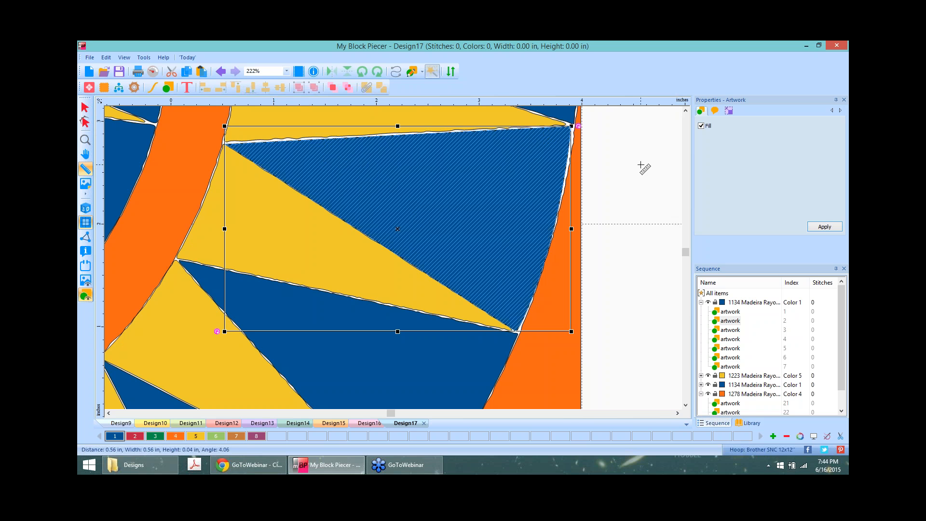
pyautogui.scroll(-3, 638, 197)
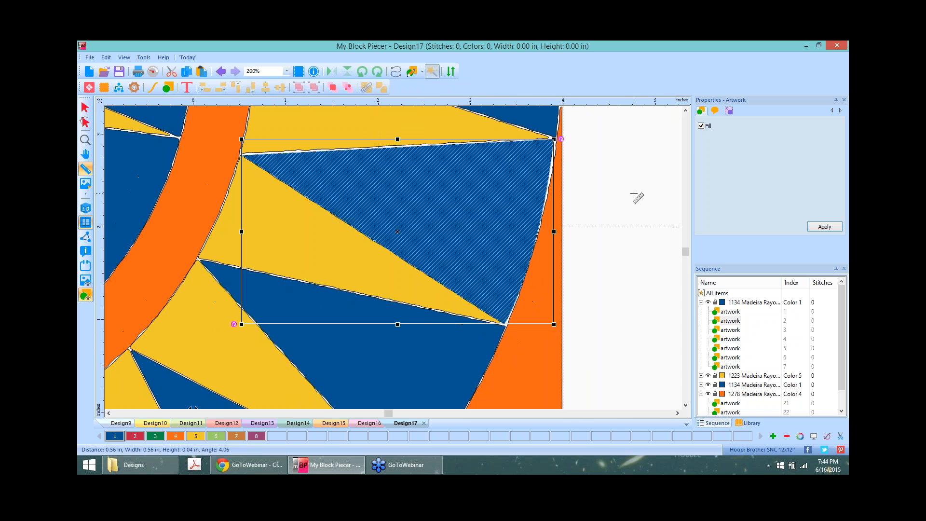
pyautogui.scroll(-4, 600, 192)
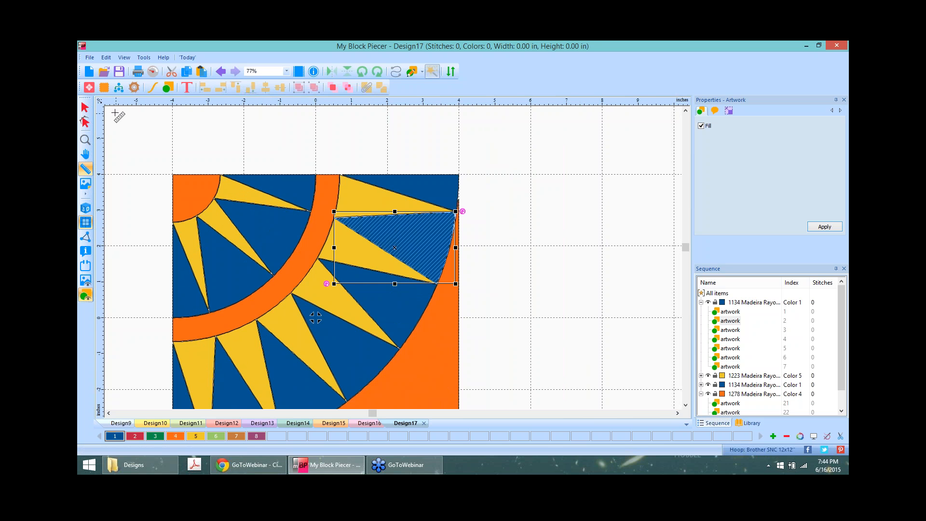
# Step: Create a blank Design18, zoom out, and return to the Design17 tab
pyautogui.click(89, 71)
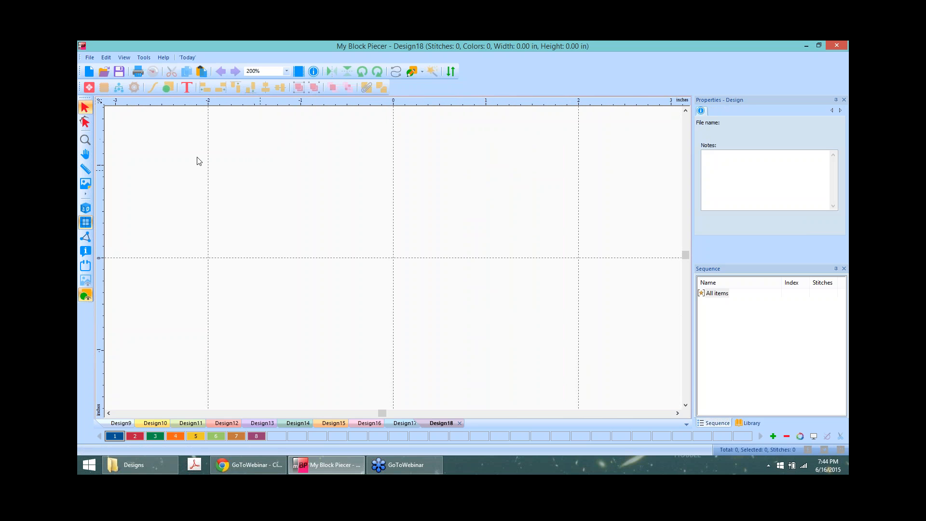
pyautogui.scroll(-4, 246, 234)
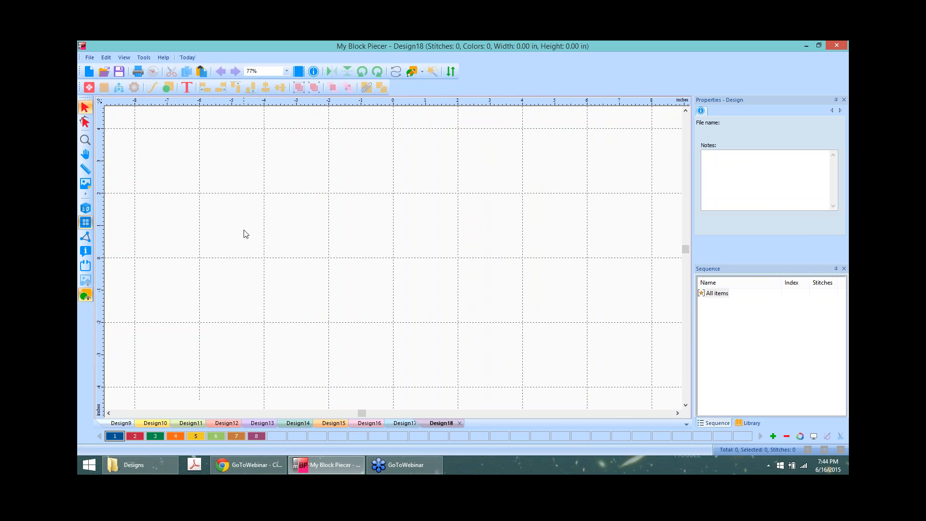
pyautogui.scroll(-5, 244, 233)
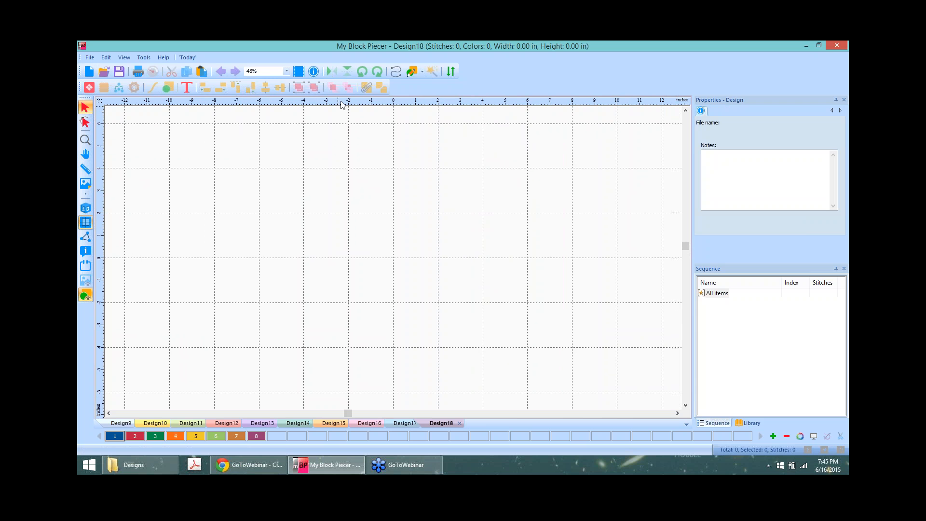
pyautogui.click(406, 425)
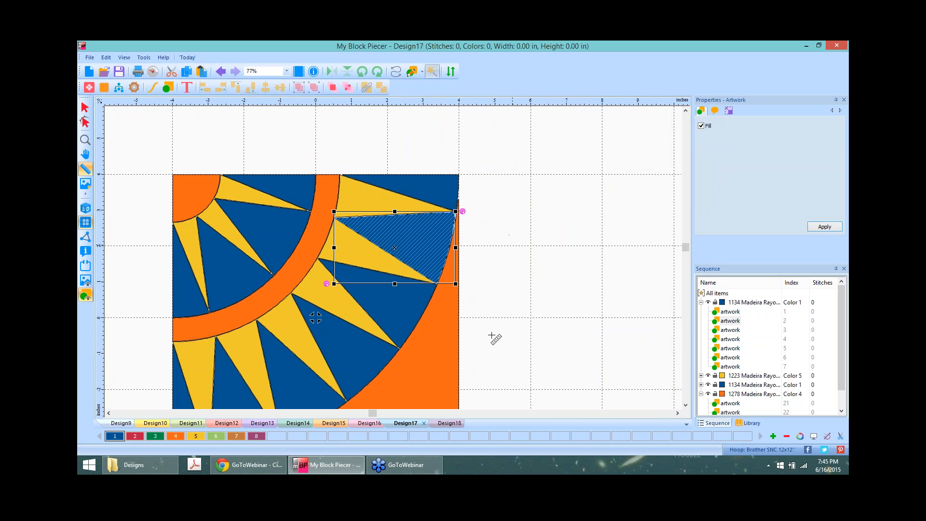
# Step: Scroll the Design17 block fully into view, then bring the Chrome GoToWebinar window forward
pyautogui.click(686, 406)
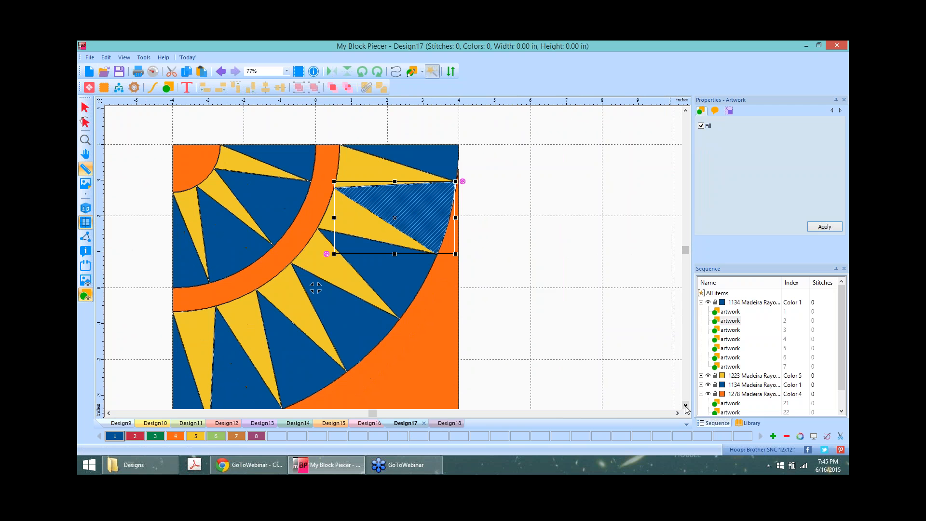
pyautogui.click(686, 407)
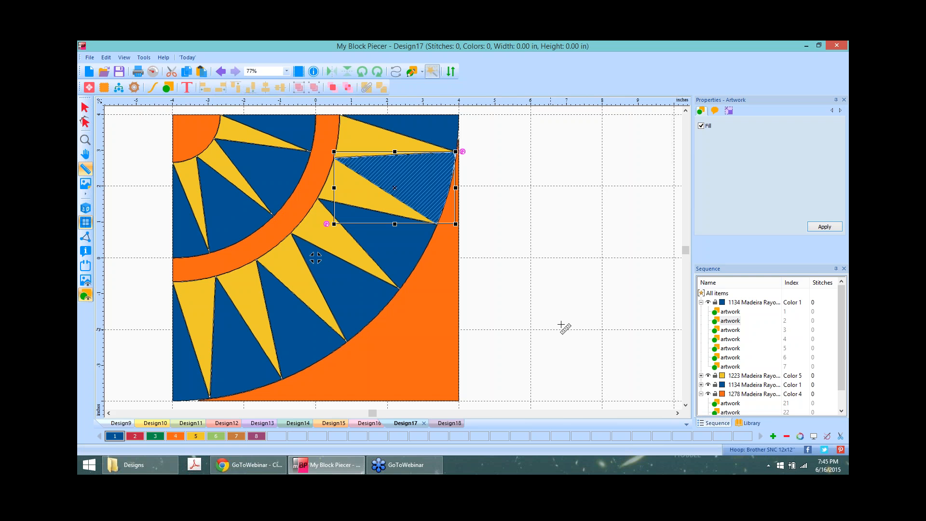
pyautogui.click(256, 465)
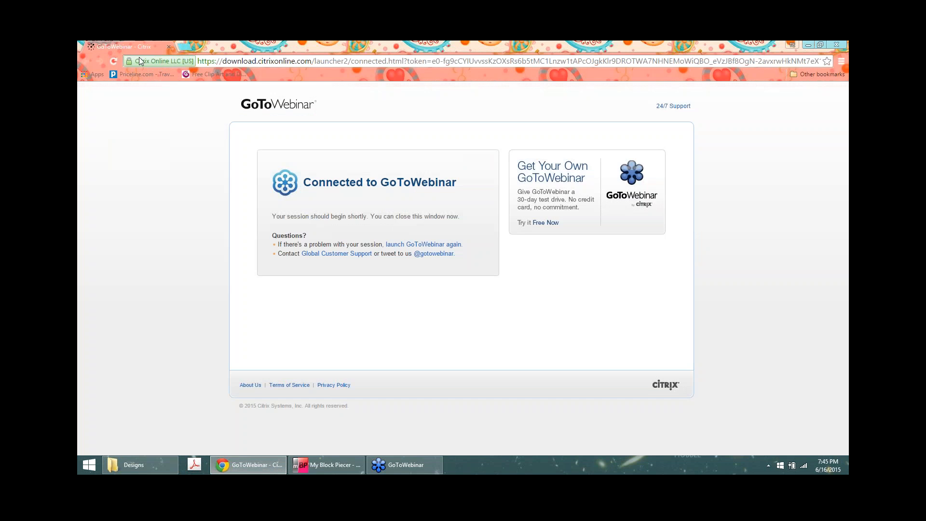
# Step: In a new tab, search Google for 'hunters star quilt block pattern free'
pyautogui.click(184, 47)
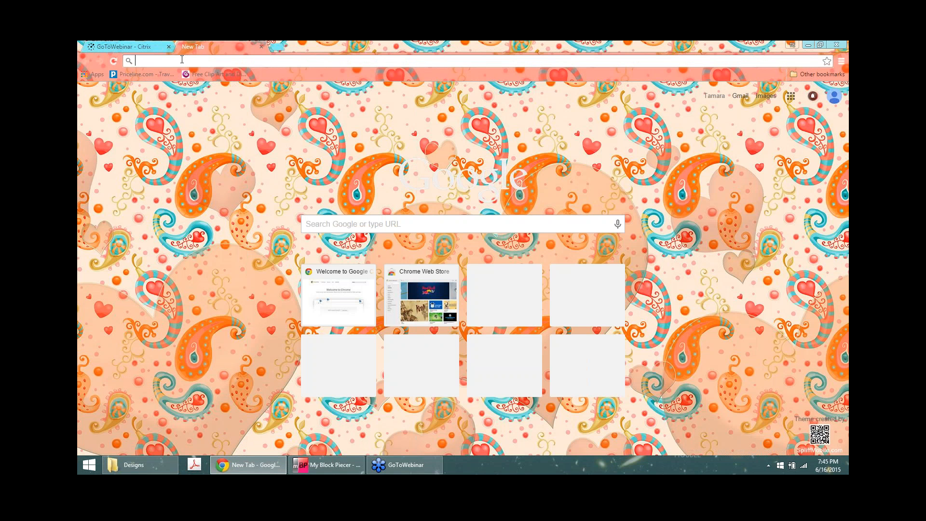
pyautogui.write('hunter')
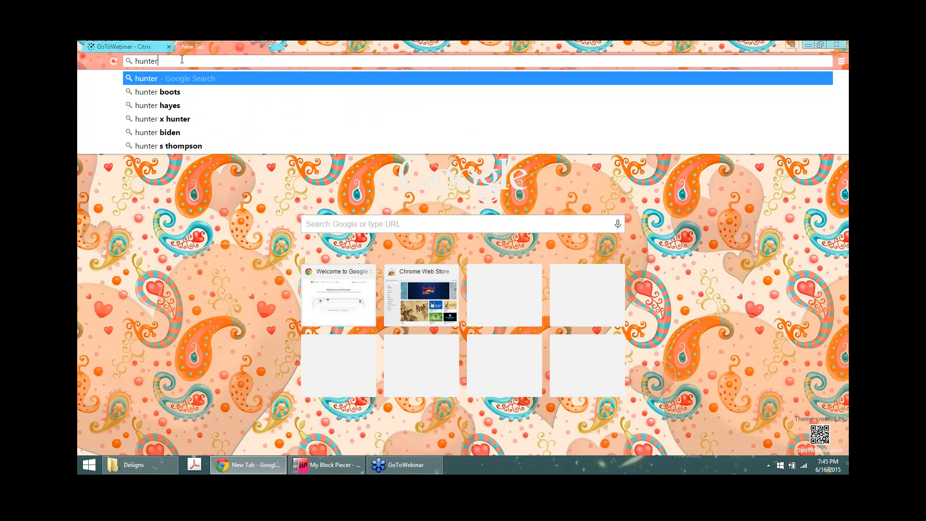
pyautogui.write("'s st")
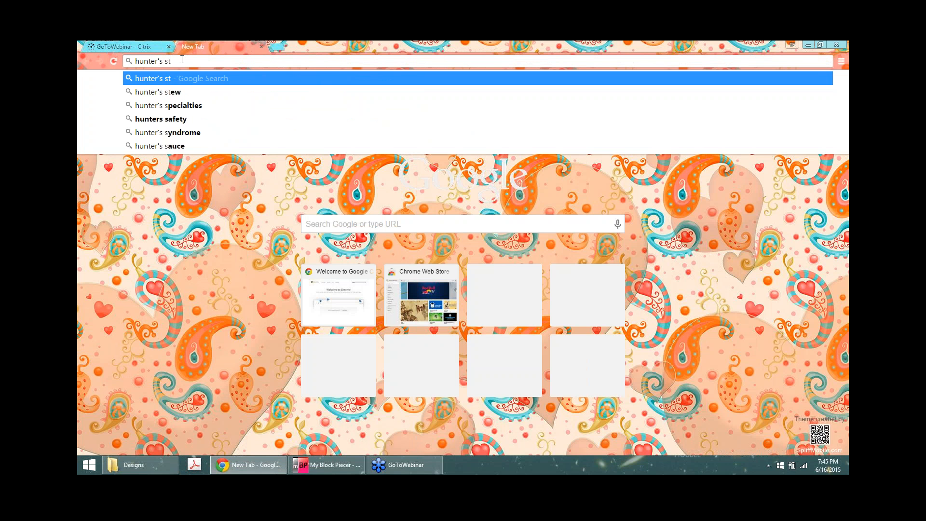
pyautogui.write('ar quilt')
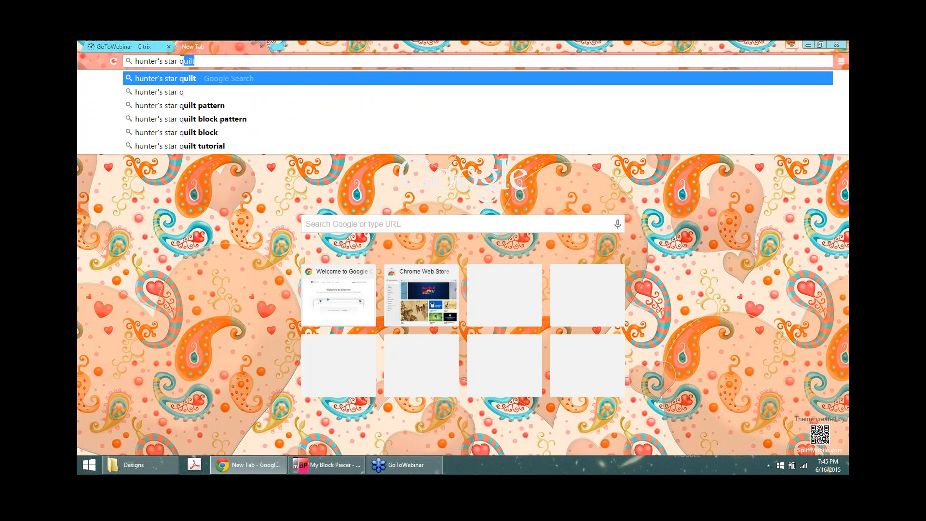
pyautogui.write(' block')
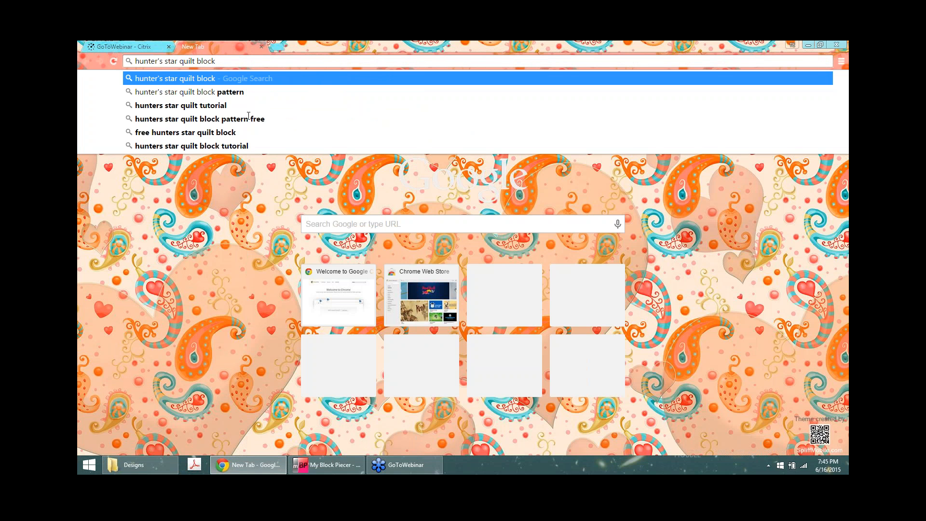
pyautogui.click(249, 119)
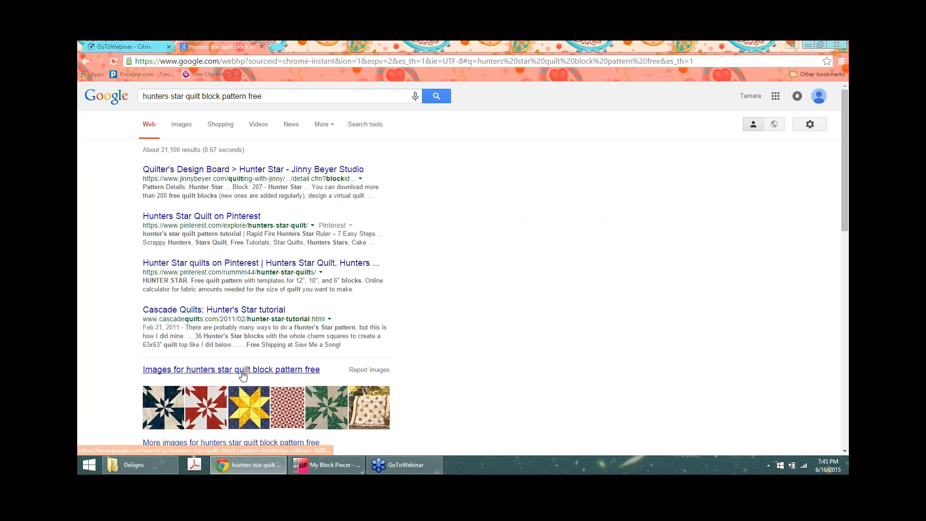
# Step: Show image results and enlarge the blue-and-green Inklingo Hunter's Star quilt preview
pyautogui.click(242, 376)
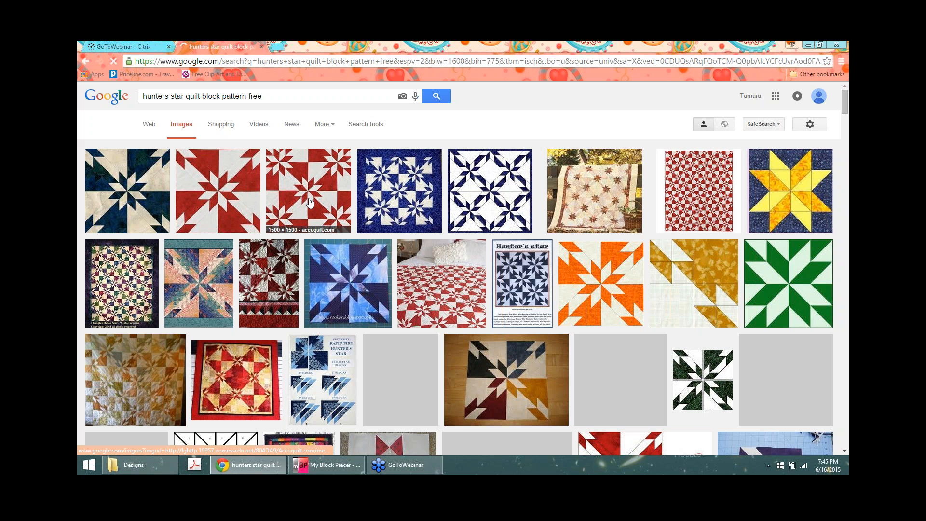
pyautogui.scroll(-1, 310, 201)
pyautogui.scroll(-6, 309, 202)
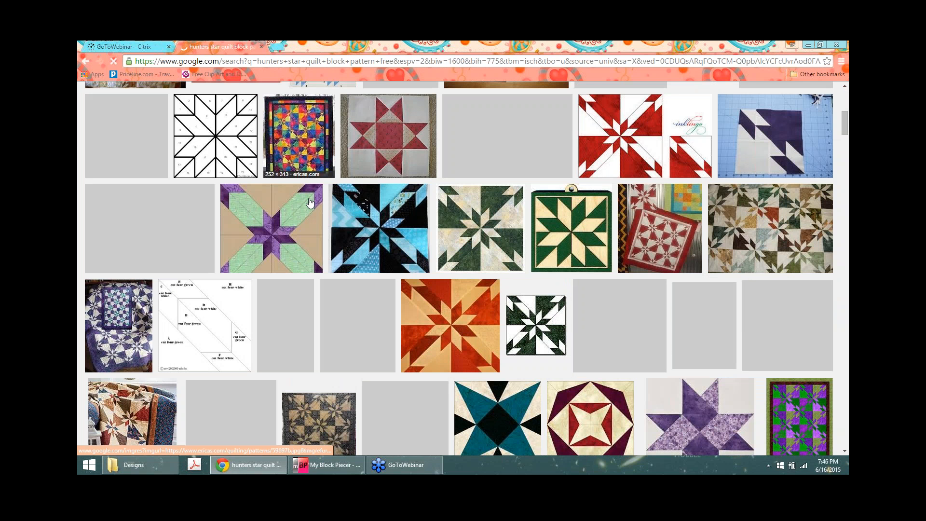
pyautogui.scroll(-1, 475, 186)
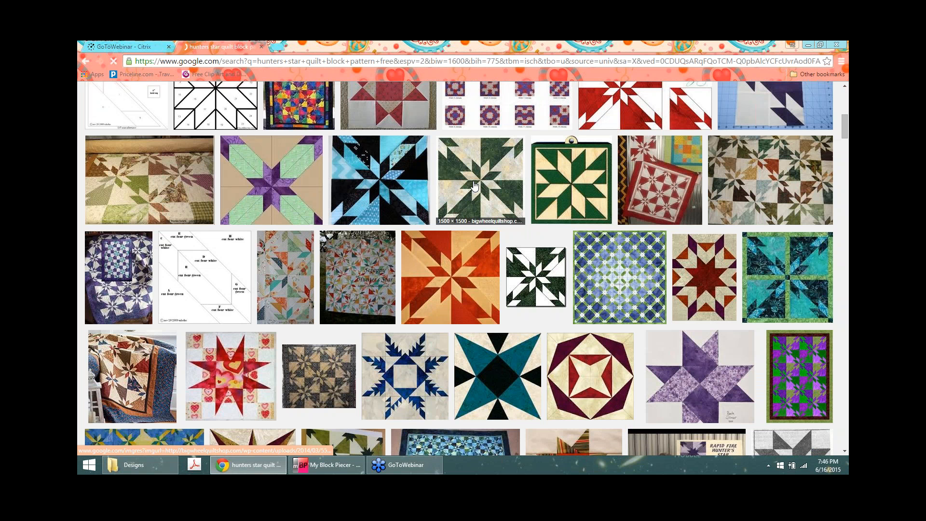
pyautogui.scroll(-2, 475, 186)
pyautogui.scroll(2, 616, 283)
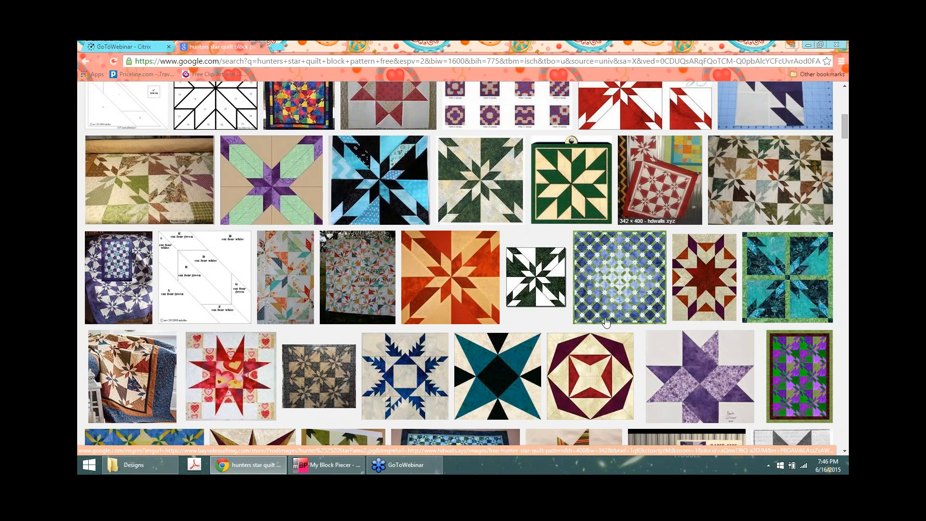
pyautogui.click(615, 283)
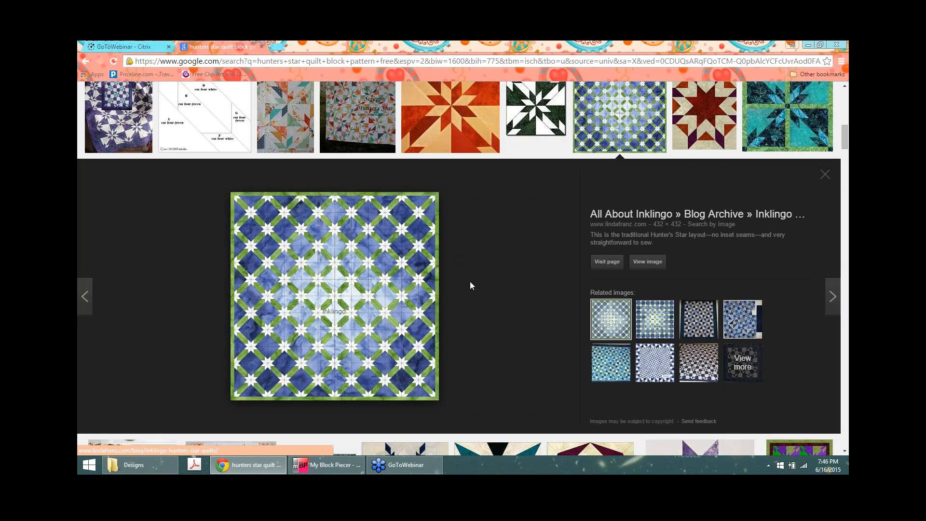
pyautogui.scroll(-1, 470, 285)
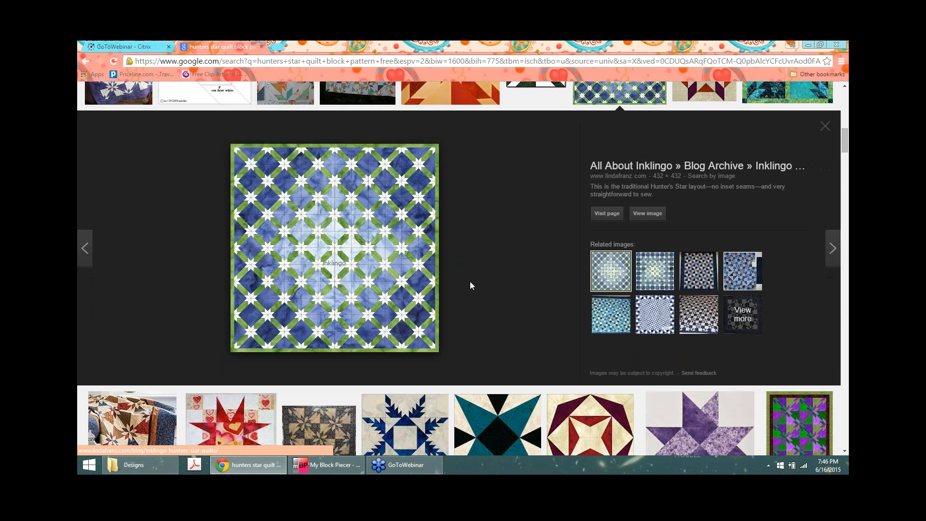
pyautogui.scroll(-1, 470, 282)
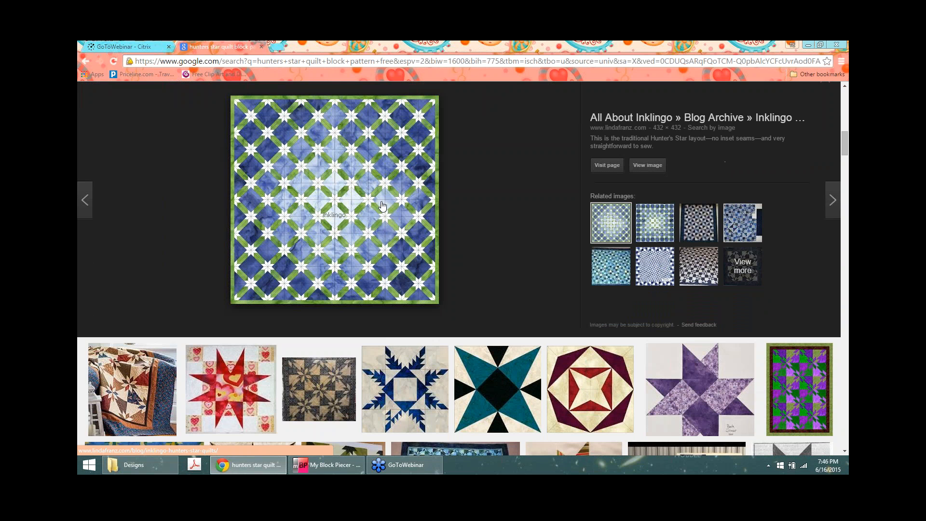
pyautogui.rightClick(388, 192)
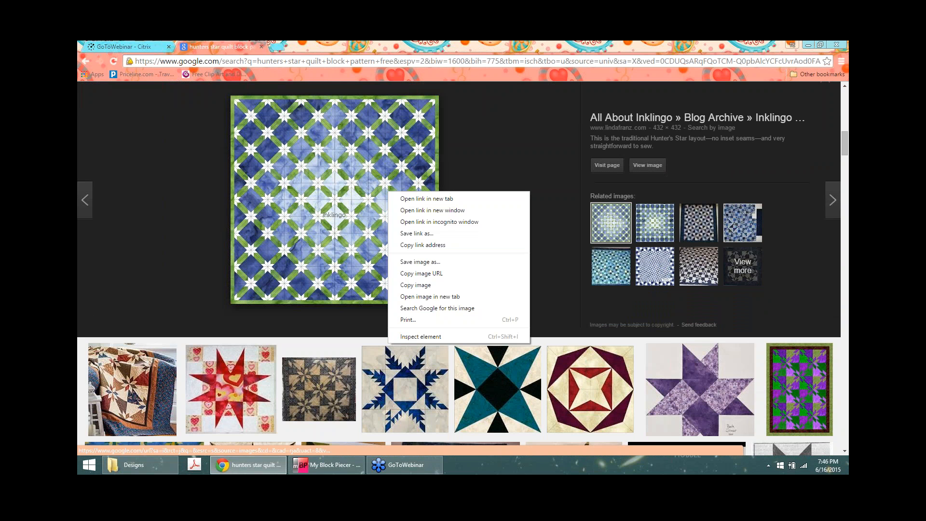
pyautogui.click(507, 132)
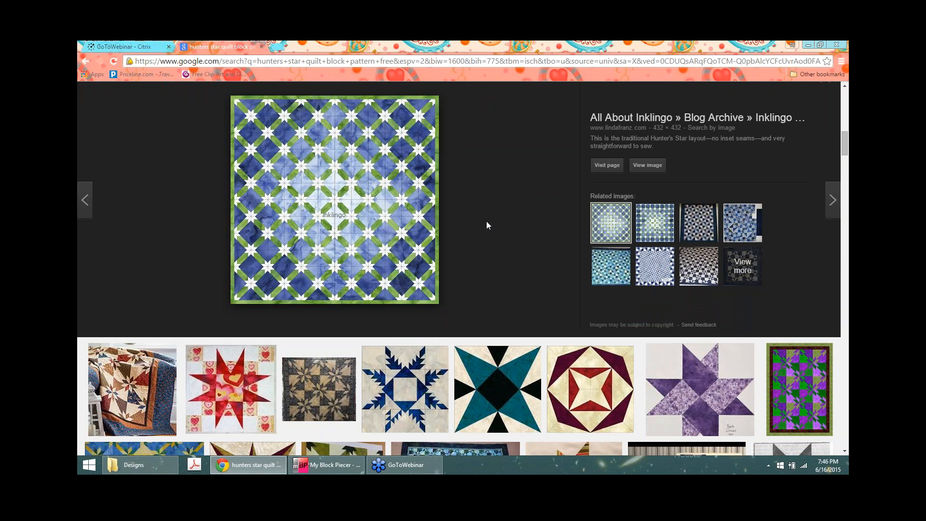
# Step: Preview the teal-black star, Iowa Star, Irish Puzzle, and finally the orange-green 5 Point Star block
pyautogui.scroll(-1, 487, 224)
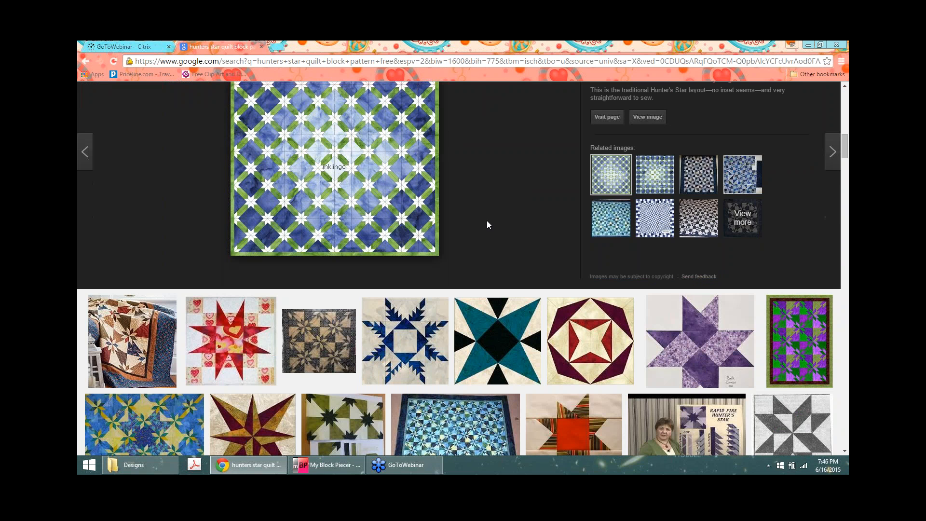
pyautogui.scroll(-1, 487, 224)
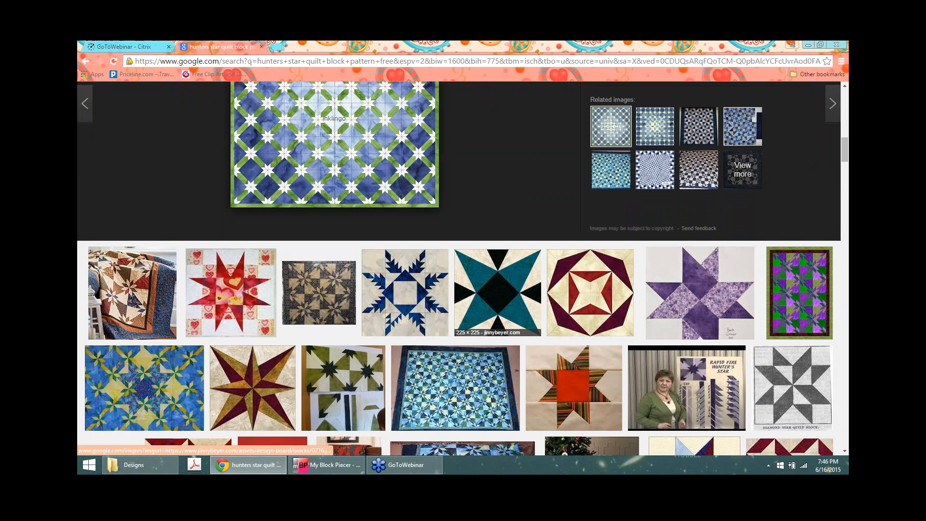
pyautogui.click(480, 259)
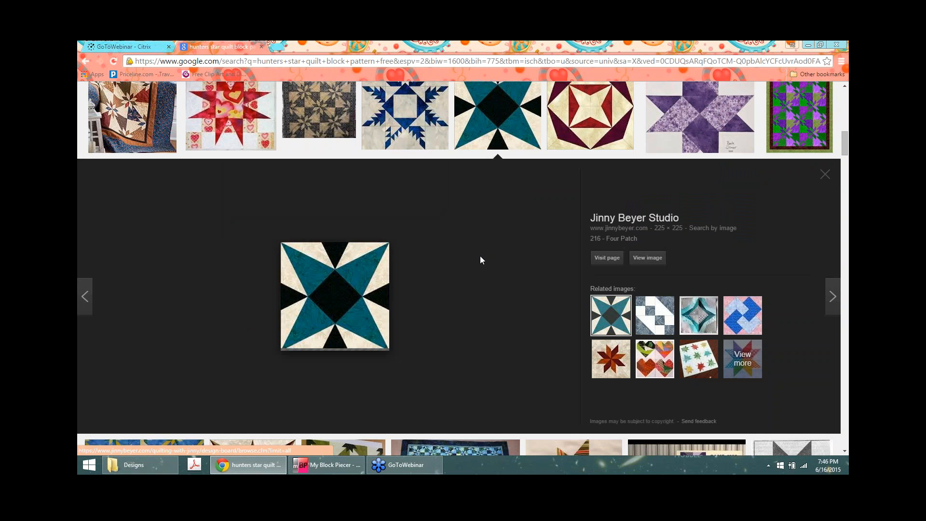
pyautogui.scroll(-4, 480, 260)
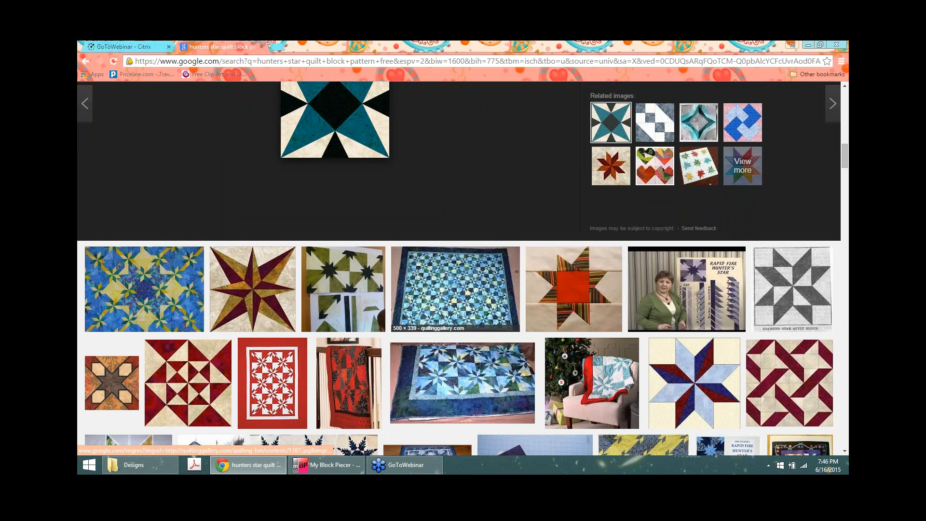
pyautogui.scroll(-7, 374, 227)
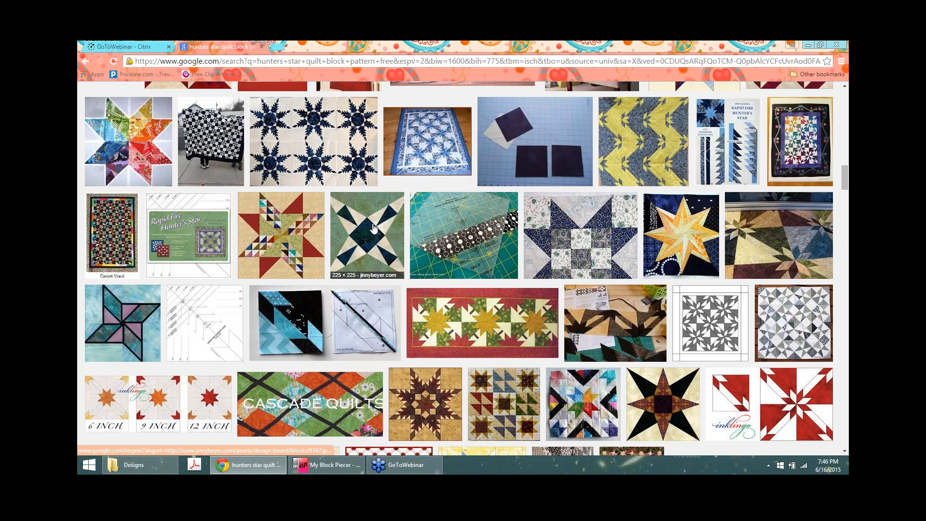
pyautogui.click(374, 227)
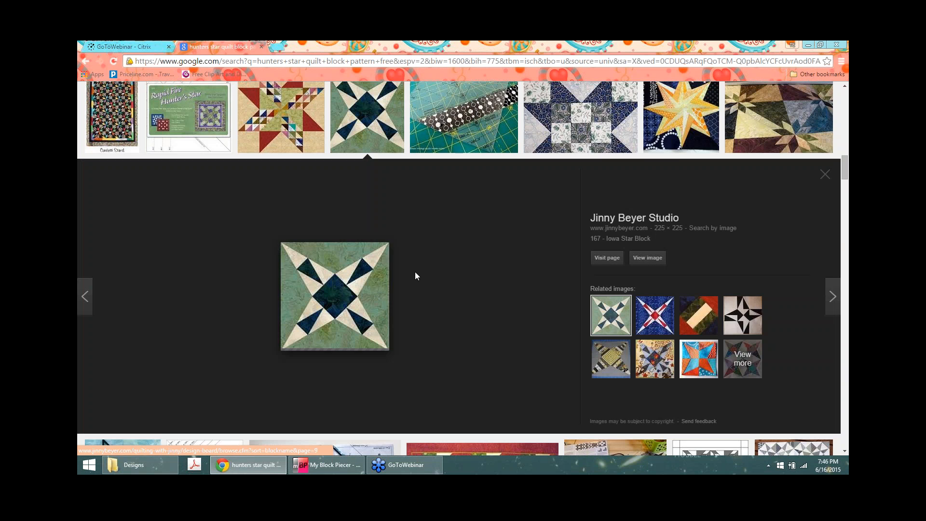
pyautogui.scroll(-5, 415, 272)
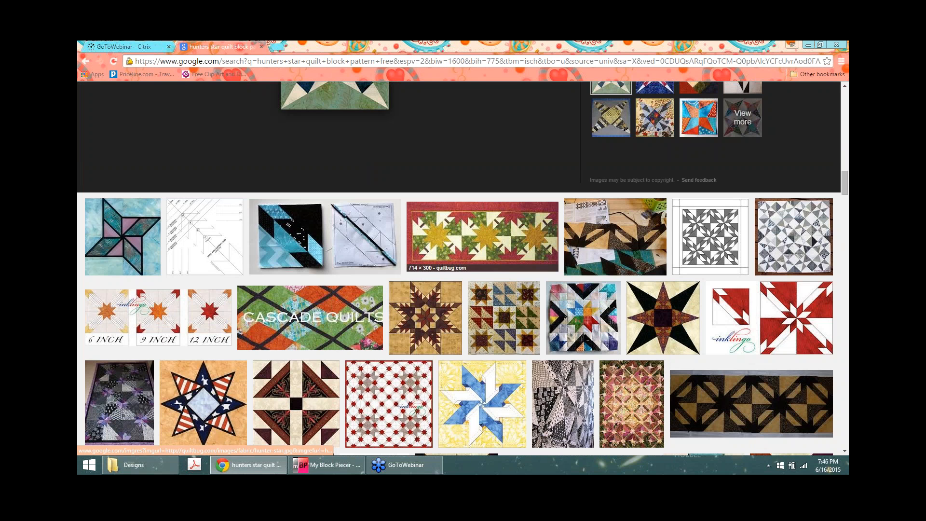
pyautogui.scroll(-5, 414, 206)
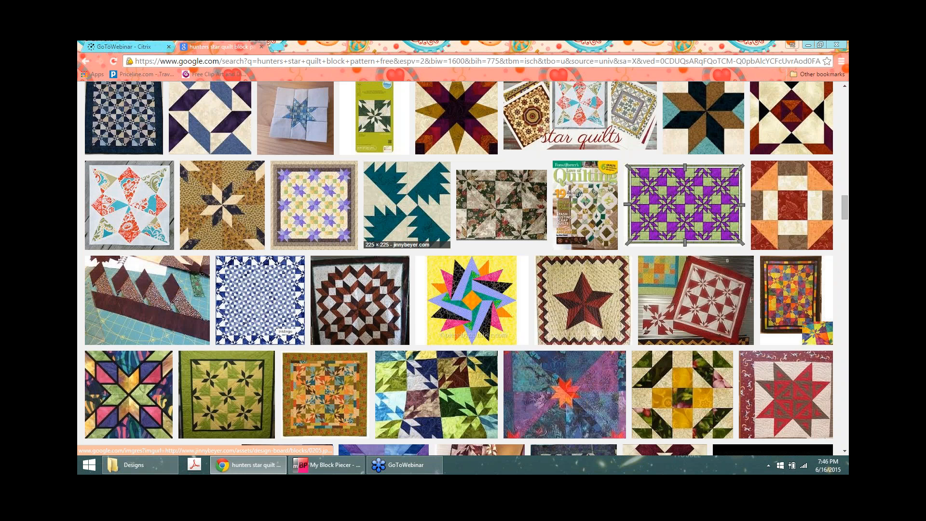
pyautogui.click(413, 206)
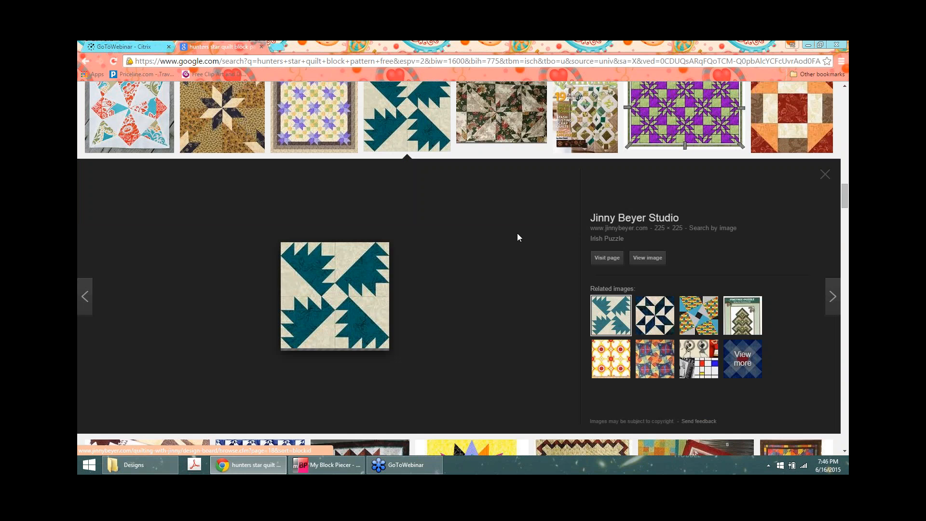
pyautogui.scroll(-7, 518, 233)
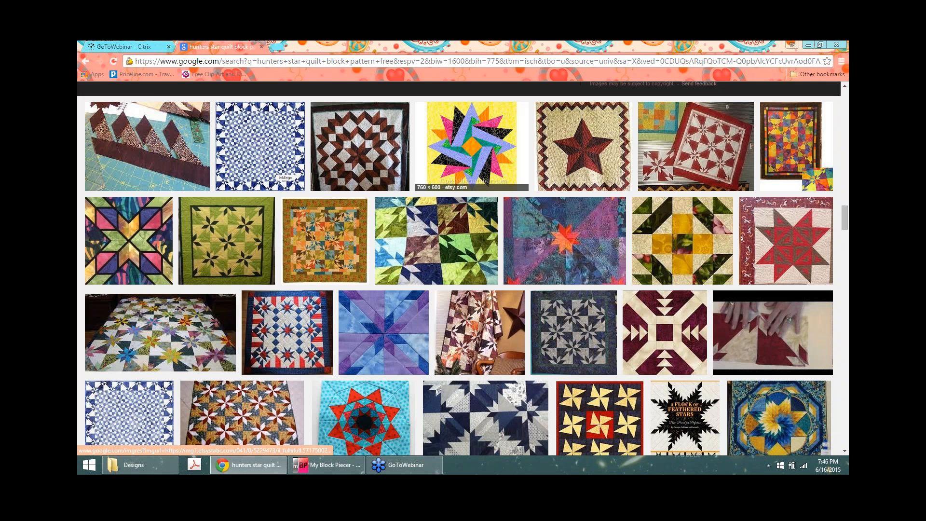
pyautogui.scroll(-4, 325, 231)
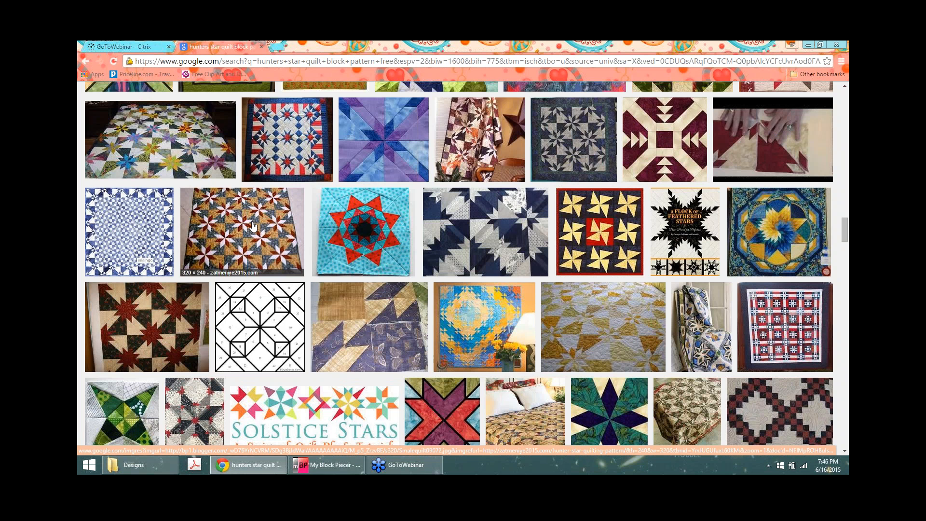
pyautogui.scroll(-1, 253, 226)
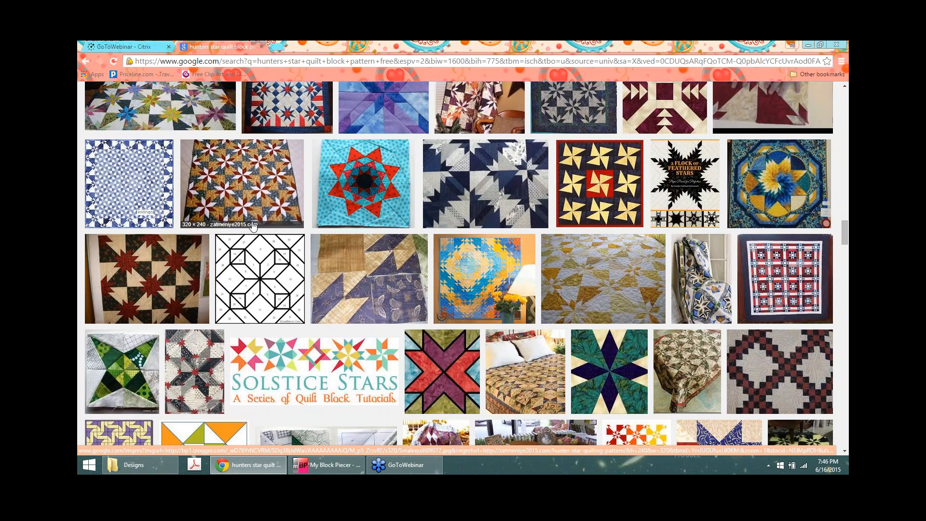
pyautogui.scroll(-4, 203, 261)
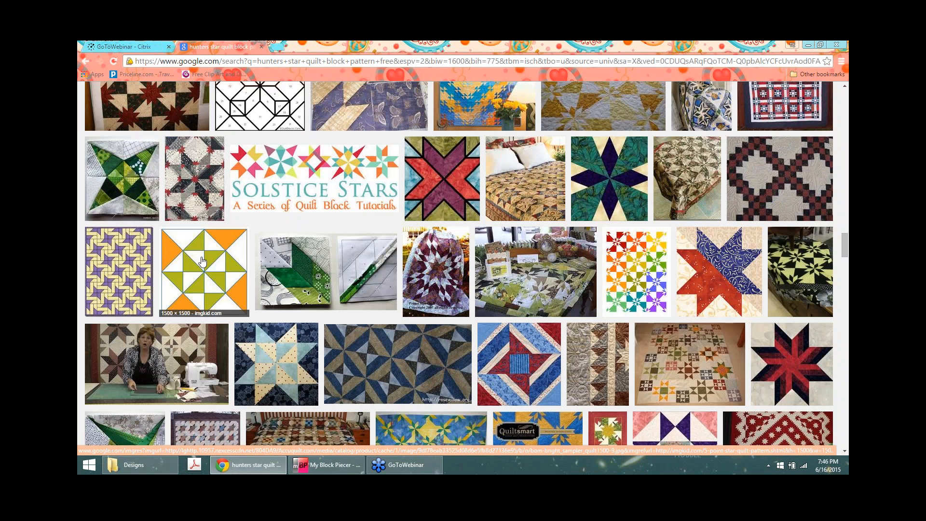
pyautogui.click(202, 261)
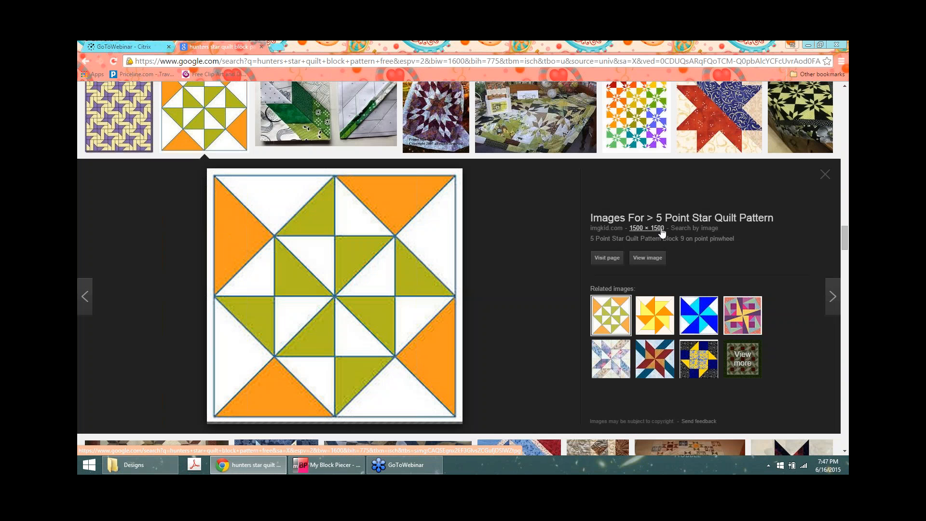
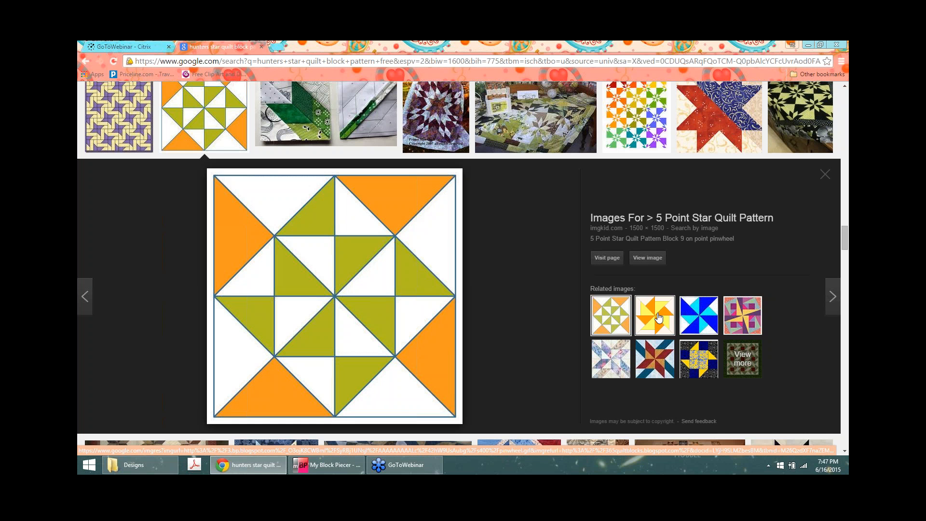
# Step: Preview the orange-yellow, blue, Gipsy and floral pinwheel block images, then return to the results grid
pyautogui.click(655, 315)
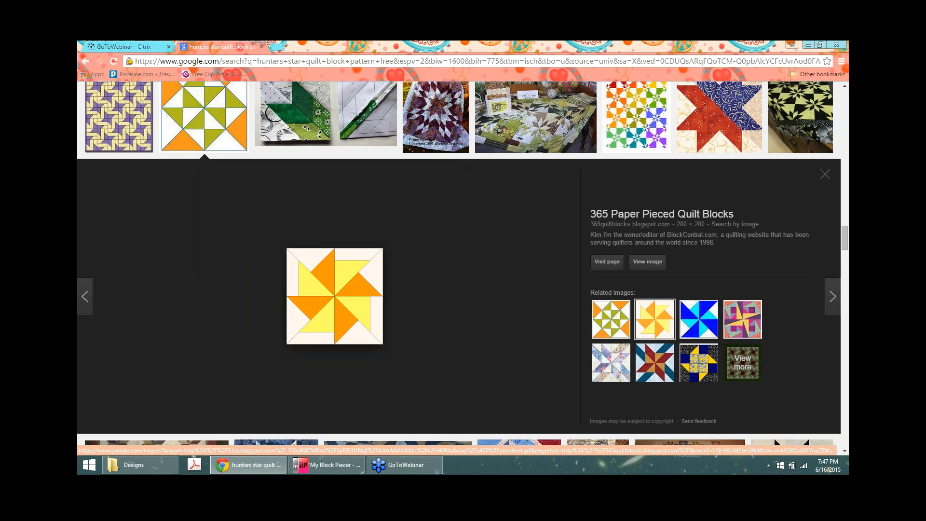
pyautogui.click(699, 319)
pyautogui.click(756, 315)
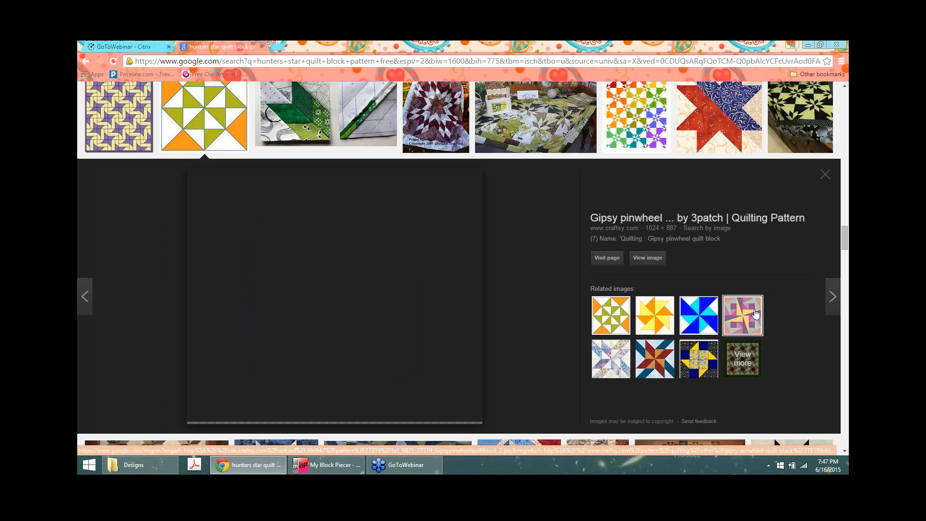
pyautogui.click(706, 347)
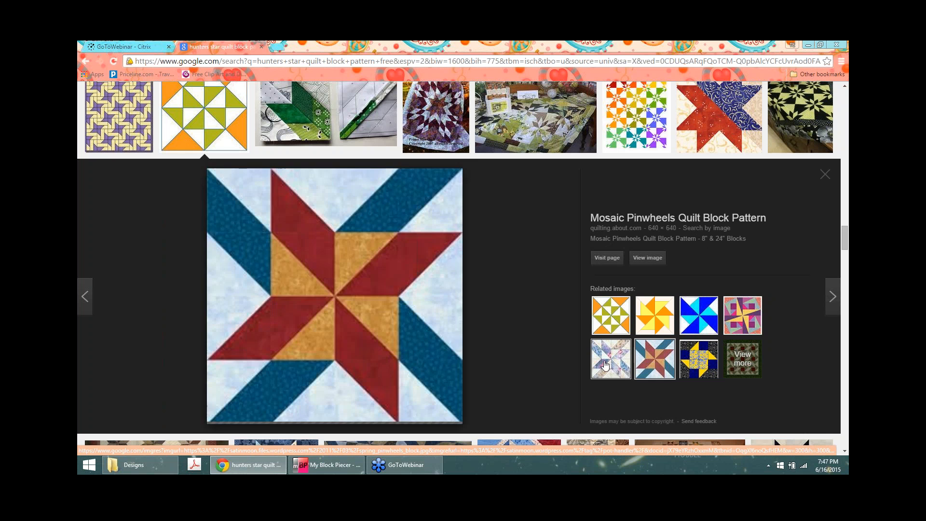
pyautogui.click(607, 364)
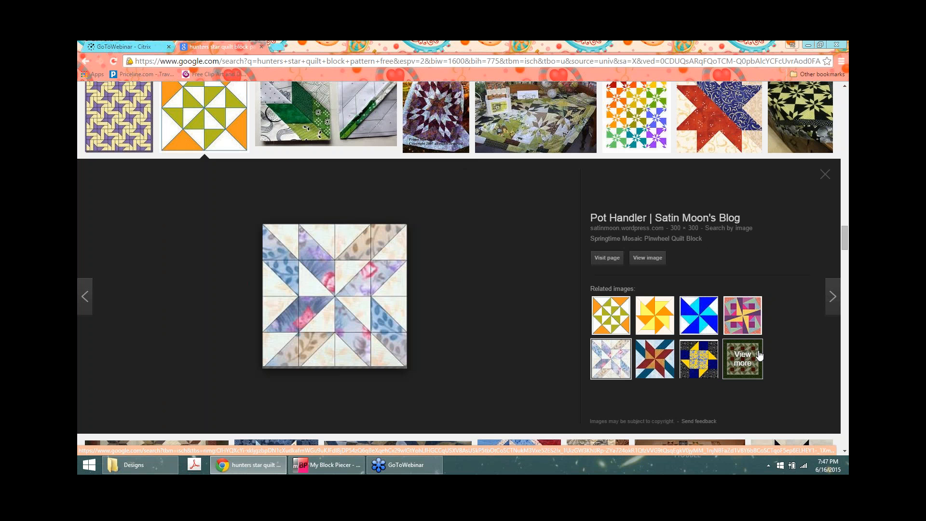
pyautogui.click(86, 61)
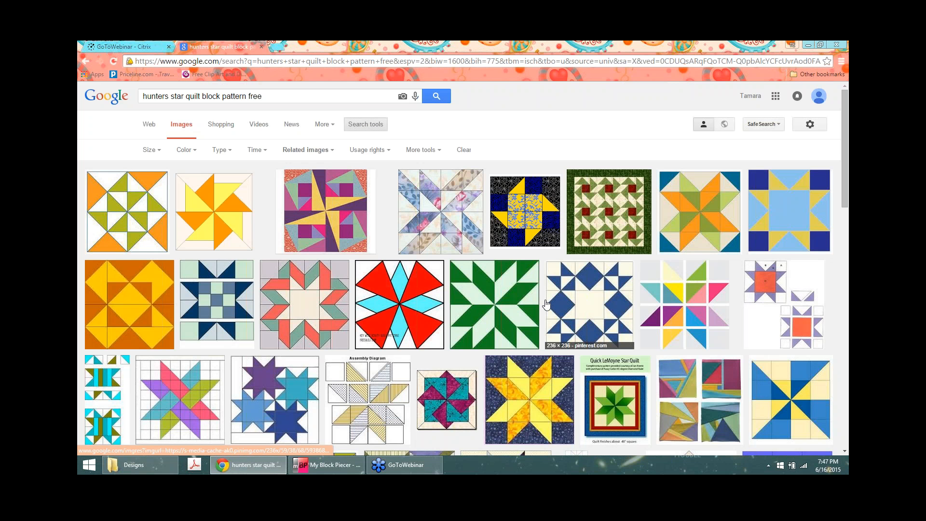
# Step: Scroll down the results and preview the blue eight-point star block
pyautogui.scroll(-1, 546, 304)
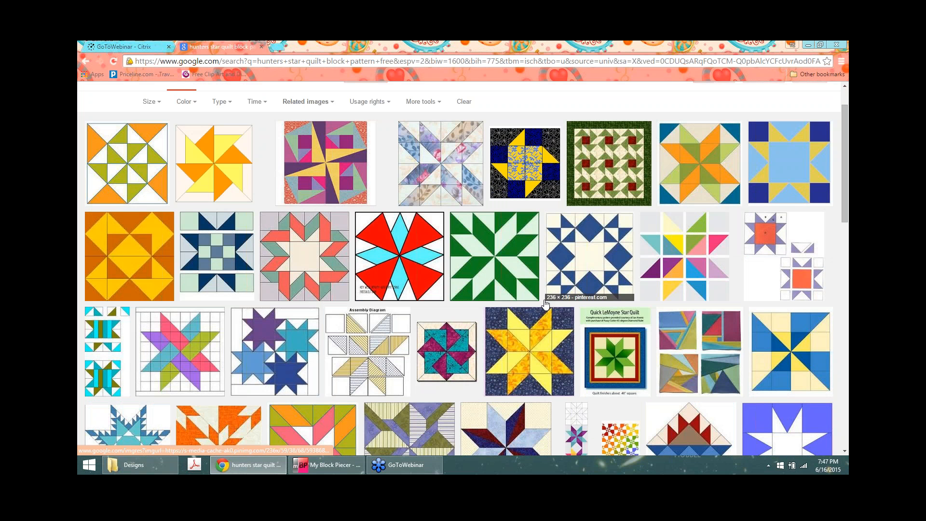
pyautogui.scroll(-1, 546, 304)
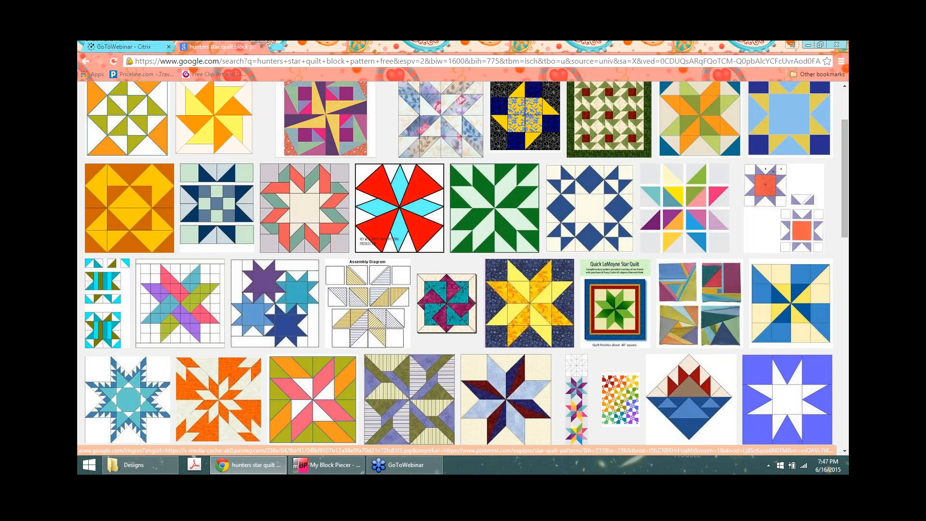
pyautogui.click(785, 400)
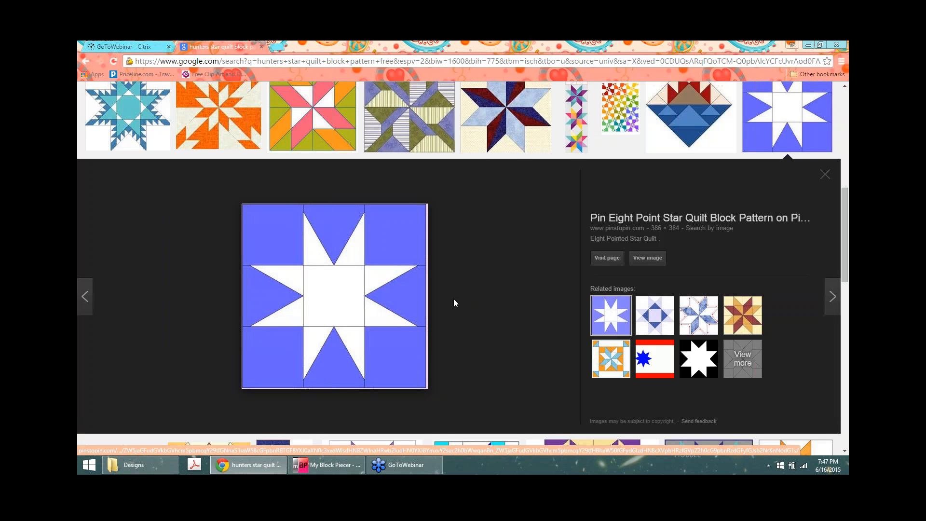
# Step: Scroll through more star block results, then minimize Chrome to return to My Block Piecer
pyautogui.scroll(-1, 454, 303)
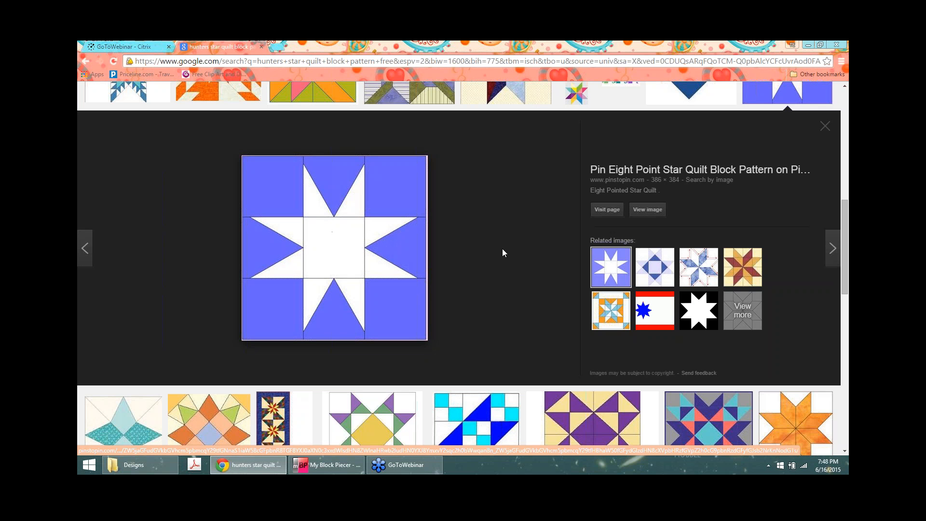
pyautogui.scroll(-1, 503, 248)
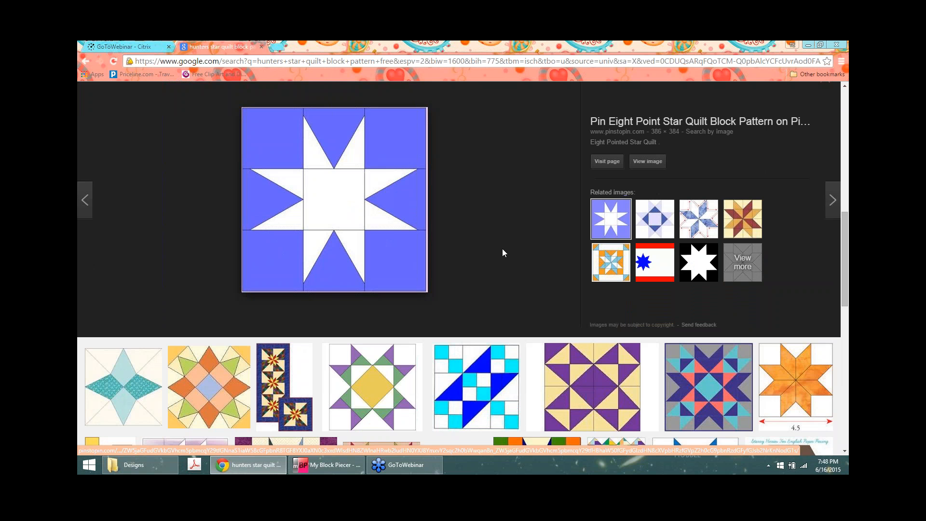
pyautogui.scroll(-1, 503, 248)
pyautogui.scroll(-1, 505, 178)
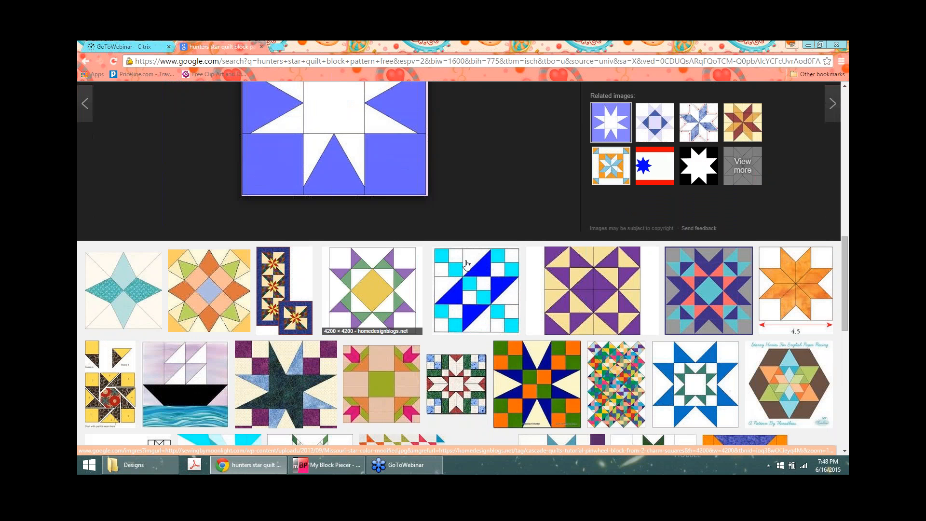
pyautogui.scroll(-1, 577, 276)
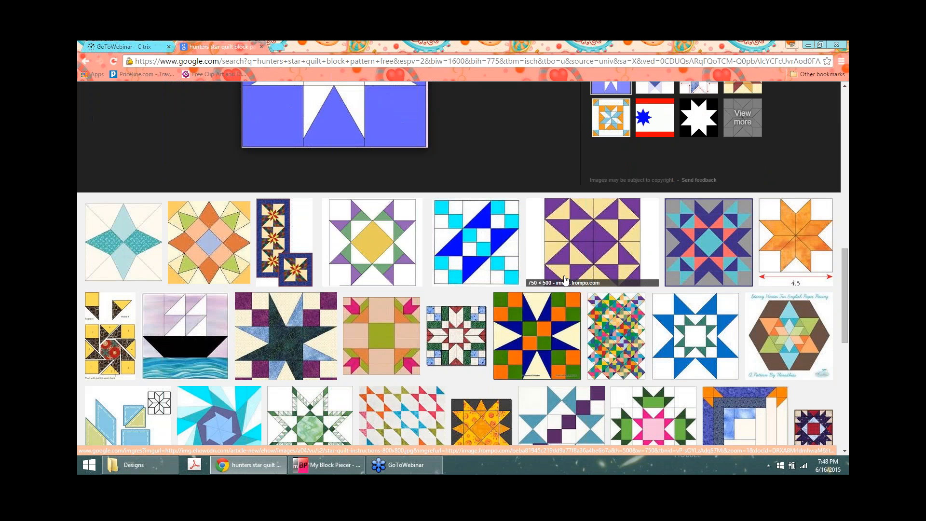
pyautogui.scroll(-6, 566, 280)
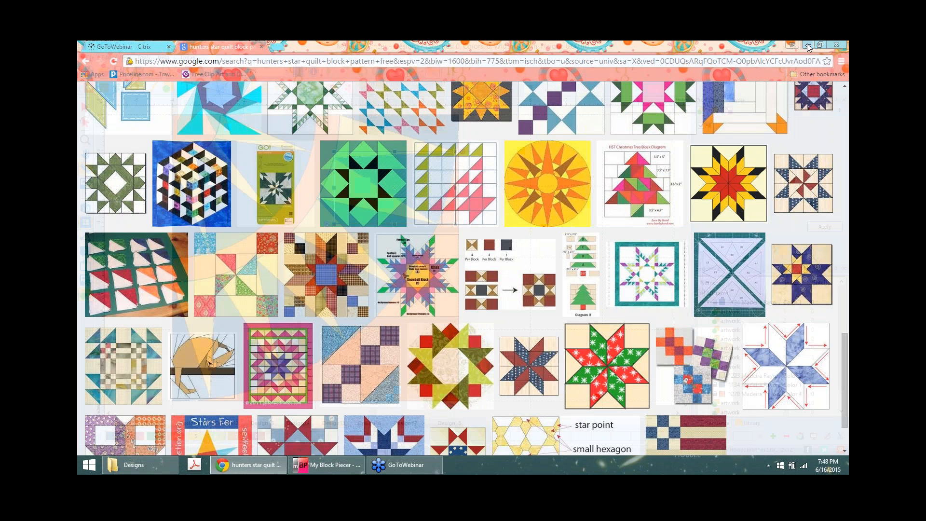
pyautogui.click(810, 45)
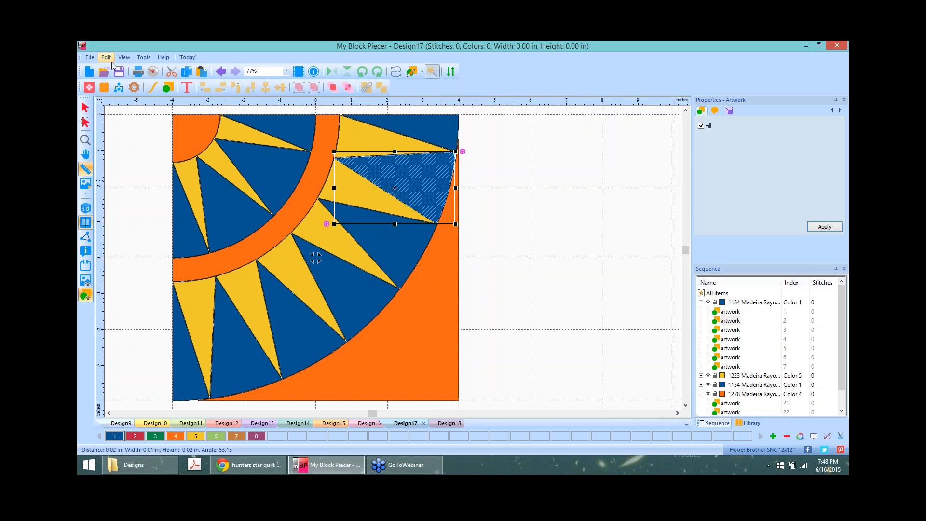
# Step: Create a new design and load the cat-face block image as its tracing backdrop
pyautogui.click(88, 71)
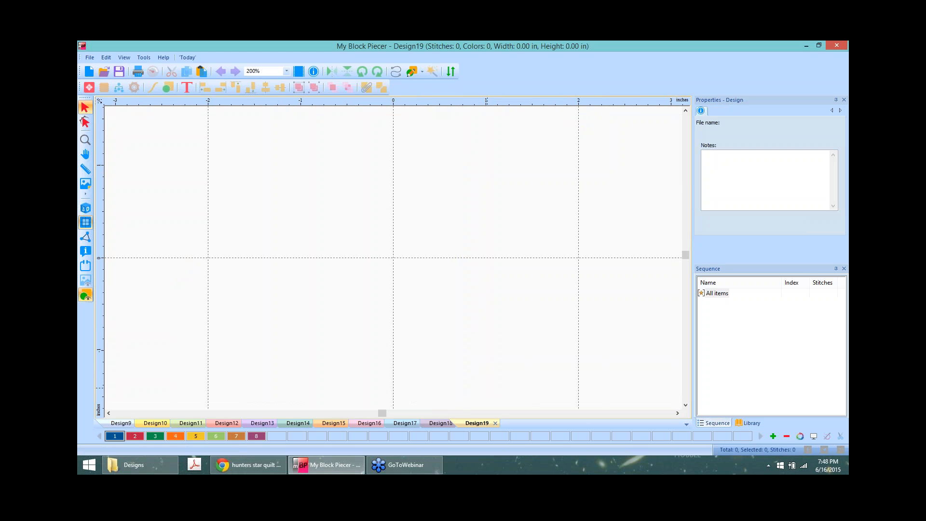
pyautogui.click(86, 185)
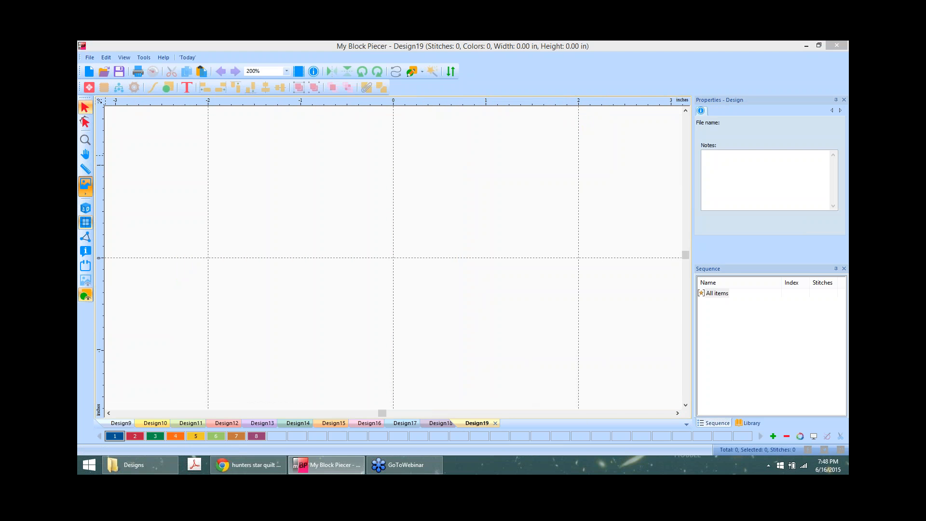
pyautogui.click(563, 208)
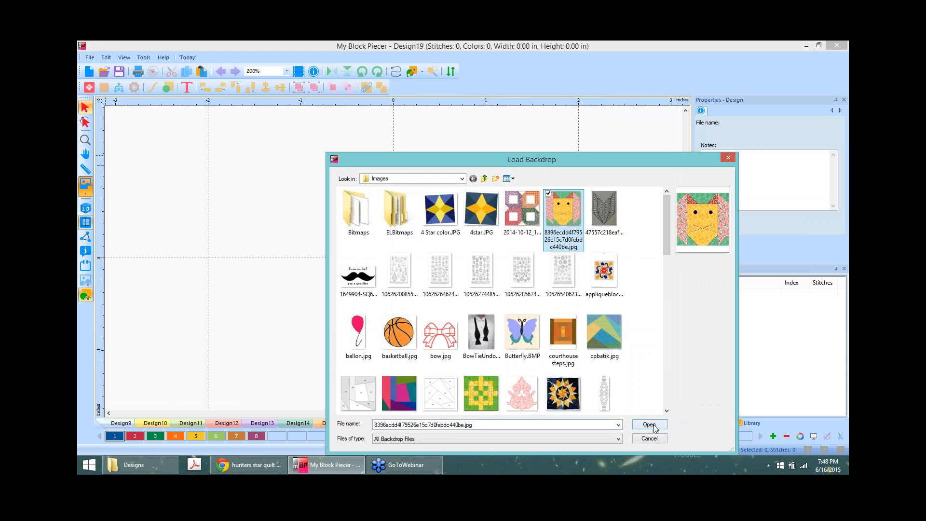
pyautogui.click(650, 425)
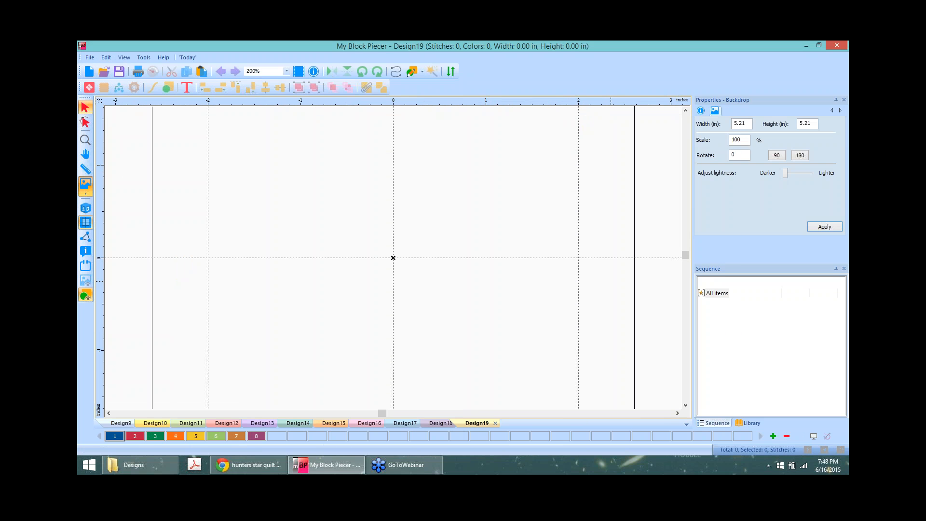
# Step: Size the cat backdrop to 8 inches and bring the whole backdrop into view
pyautogui.doubleClick(751, 124)
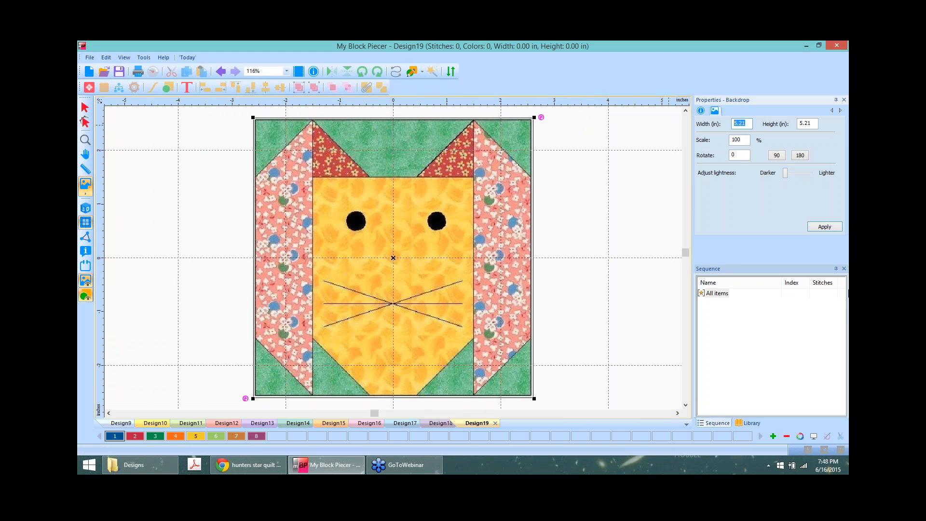
pyautogui.write('8')
pyautogui.click(825, 226)
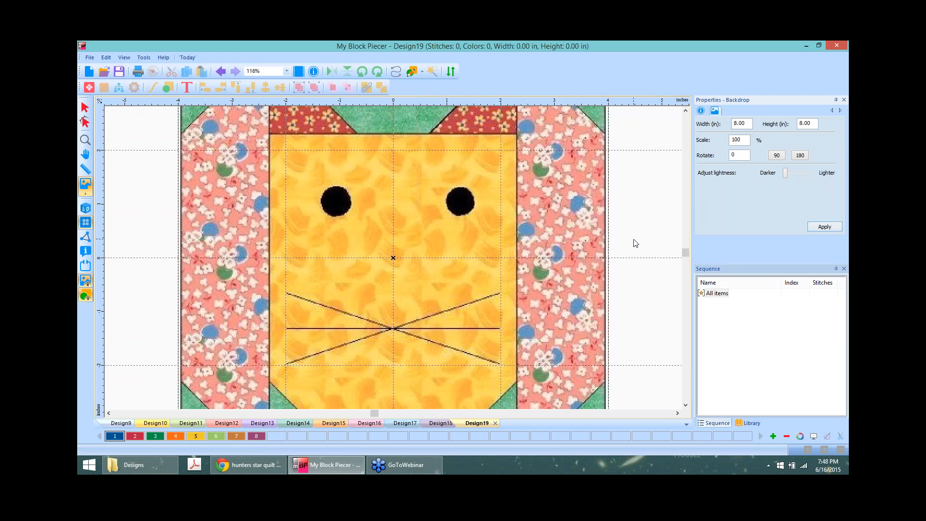
pyautogui.scroll(-2, 643, 237)
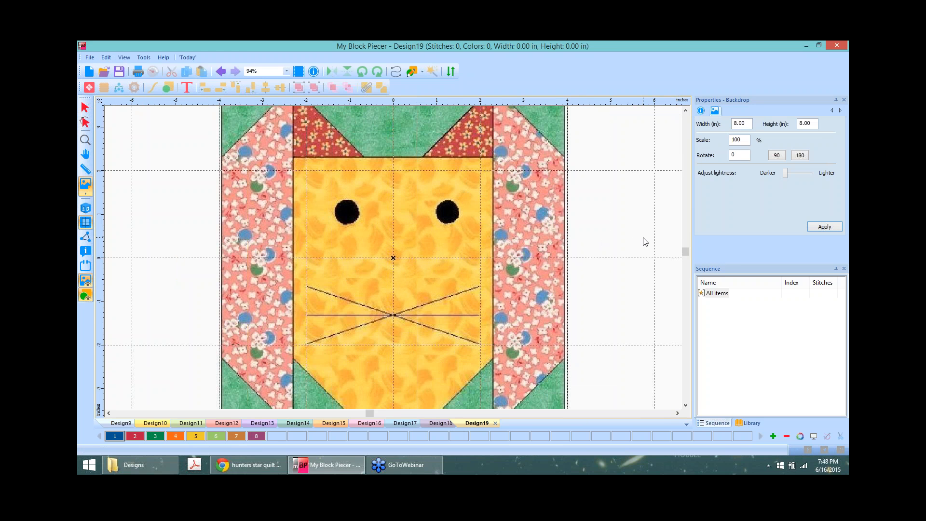
pyautogui.scroll(-2, 644, 242)
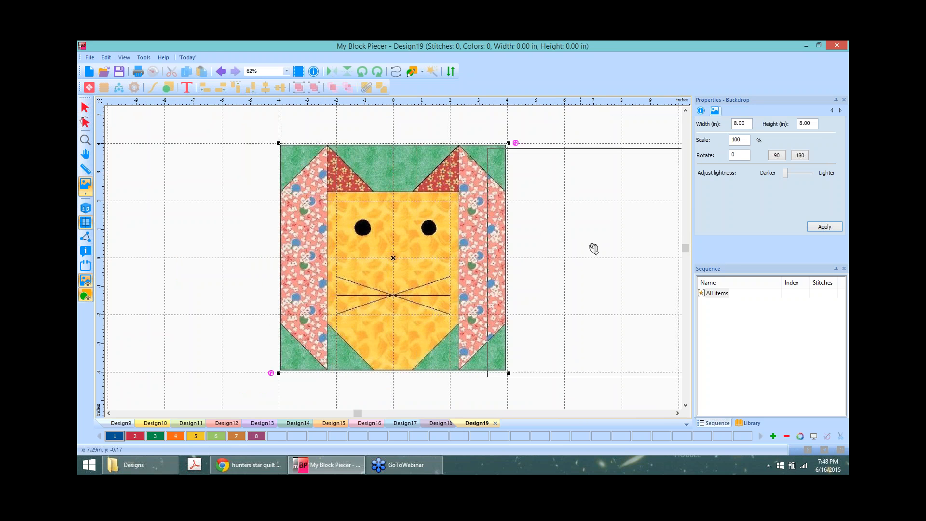
pyautogui.moveTo(596, 237); pyautogui.dragTo(598, 237)
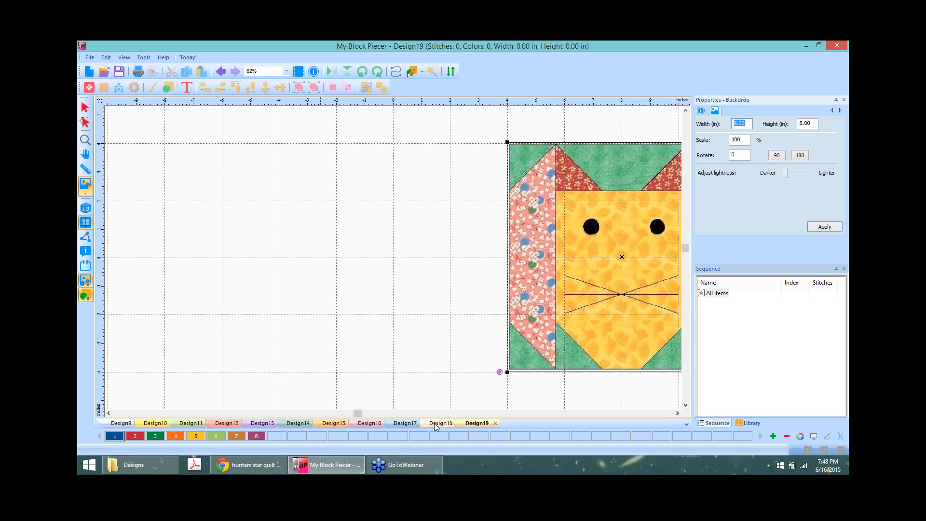
pyautogui.click(441, 423)
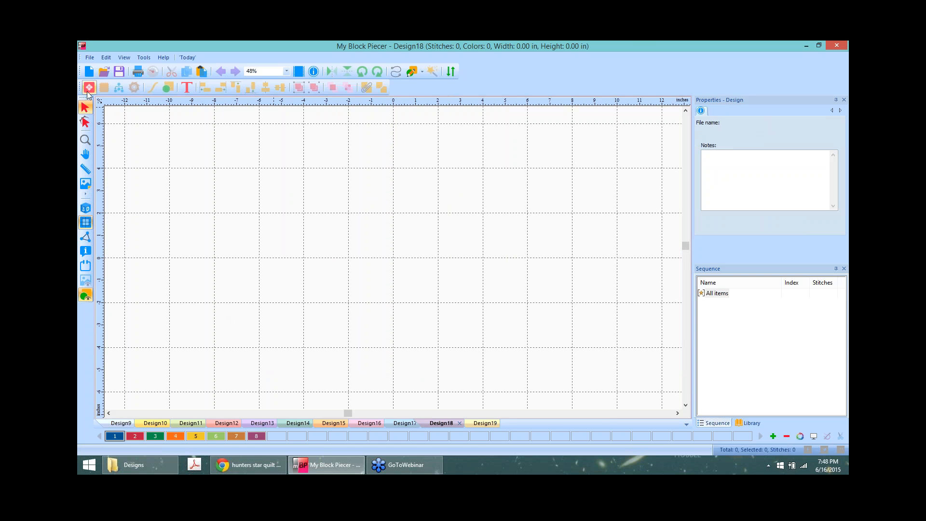
pyautogui.click(486, 423)
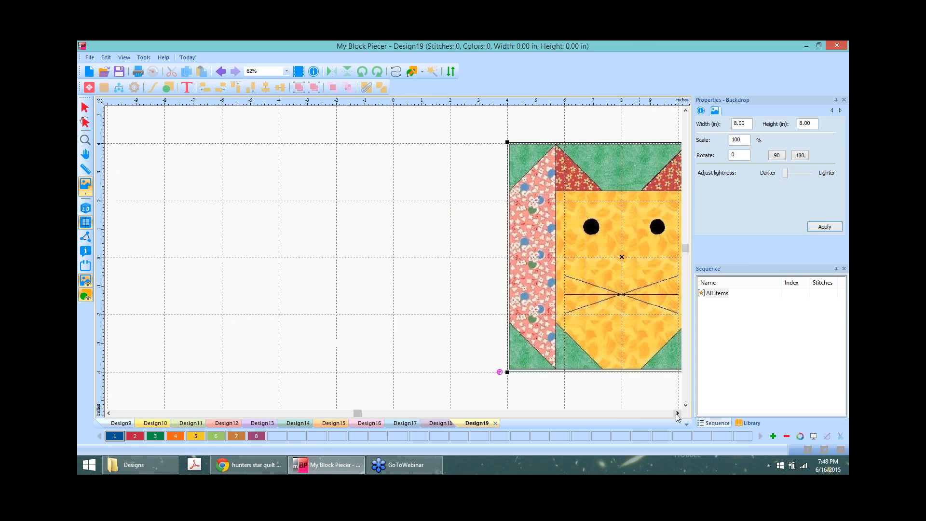
pyautogui.click(677, 413)
pyautogui.click(677, 414)
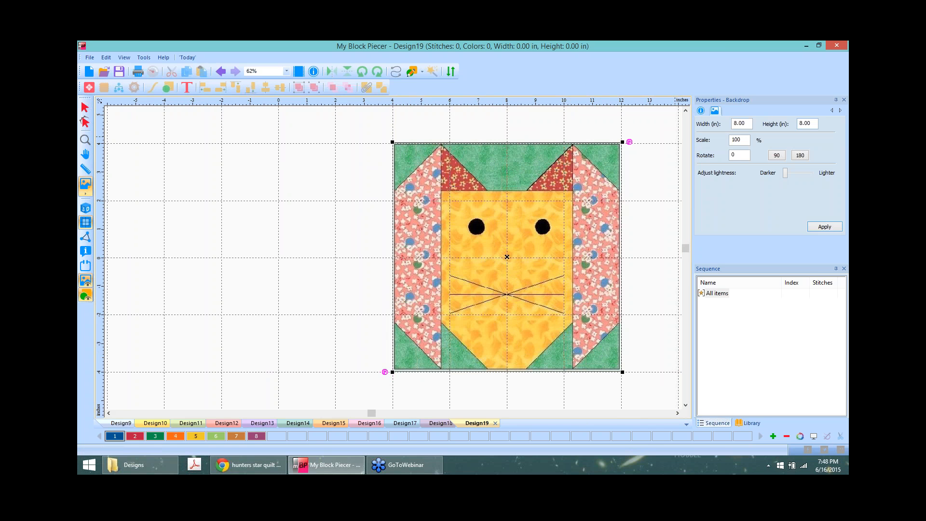
# Step: Shrink the cat backdrop to 5 × 5 inches and move it up and left
pyautogui.moveTo(746, 121); pyautogui.dragTo(725, 123)
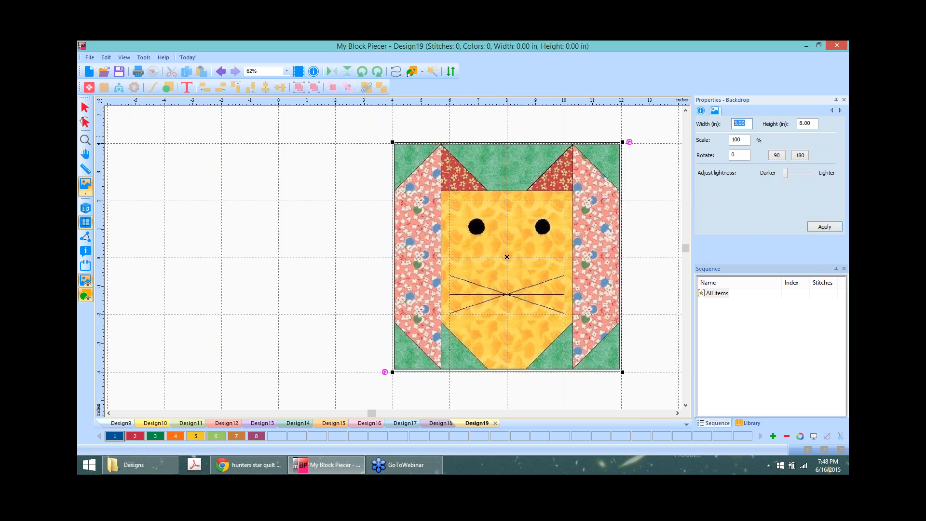
pyautogui.write('5')
pyautogui.click(825, 227)
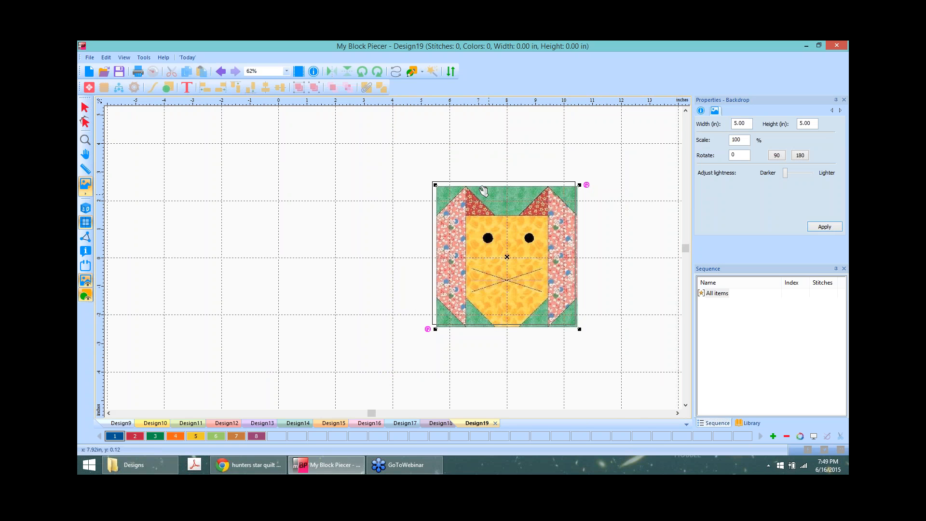
pyautogui.moveTo(495, 200); pyautogui.dragTo(451, 159)
# Step: Set the grid to 1-inch horizontal and vertical spacing and nudge the cat backdrop onto it
pyautogui.rightClick(414, 103)
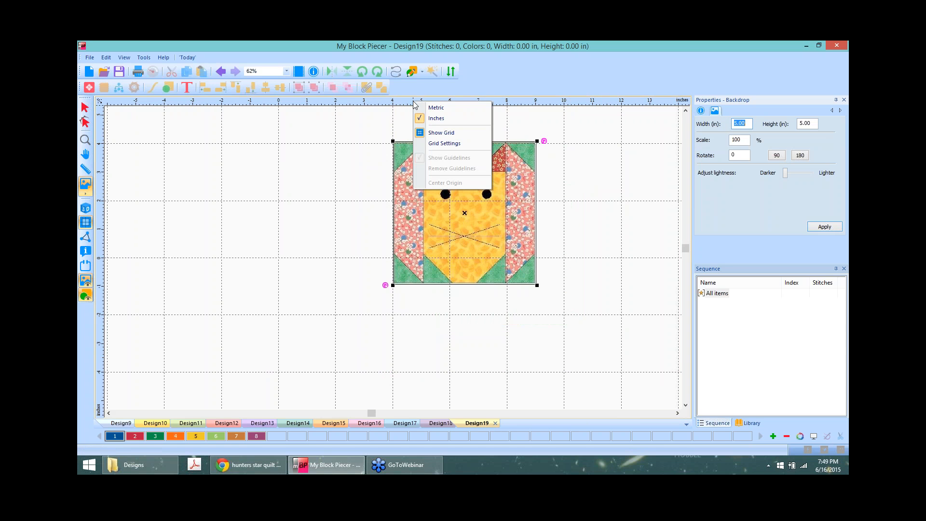
pyautogui.click(454, 144)
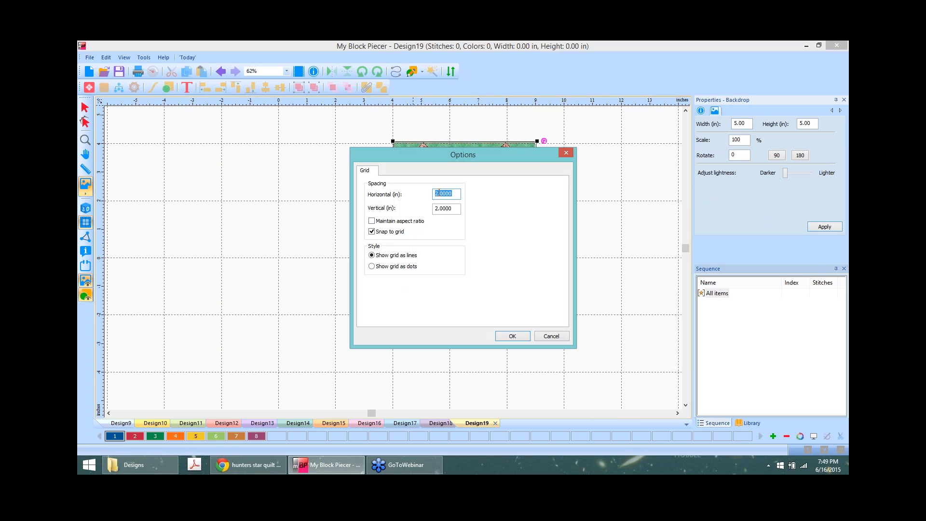
pyautogui.click(438, 193)
pyautogui.write('1')
pyautogui.moveTo(435, 209); pyautogui.dragTo(437, 209)
pyautogui.write('1')
pyautogui.click(519, 338)
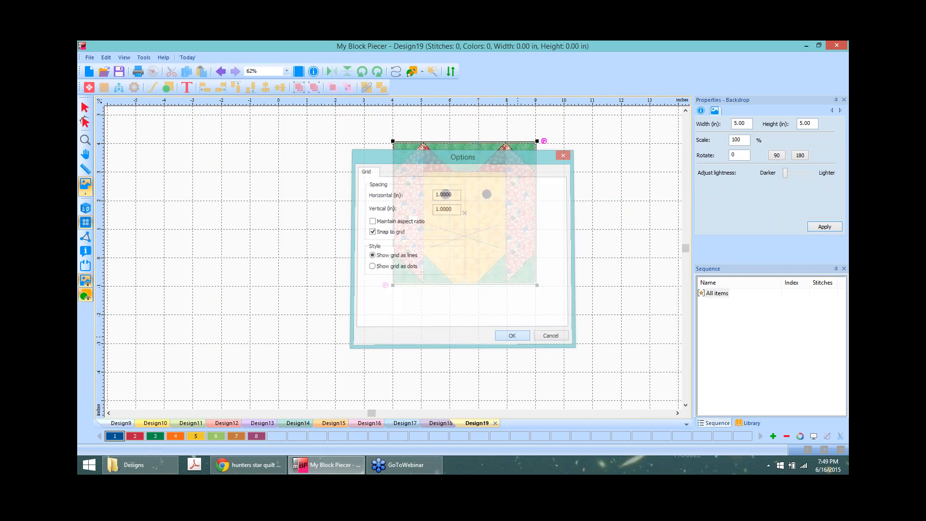
pyautogui.moveTo(483, 186); pyautogui.dragTo(484, 188)
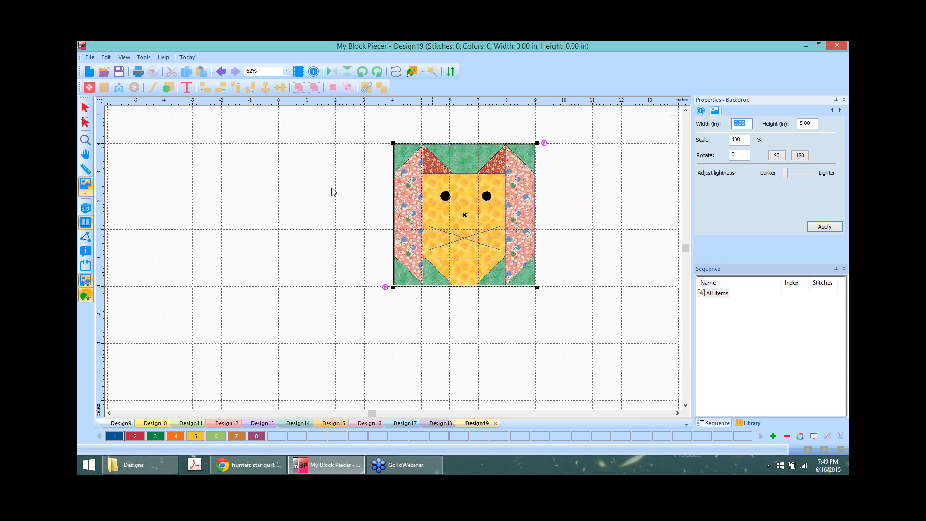
# Step: Zoom in on the canvas to bring the top of the cat block into view
pyautogui.rightClick(410, 101)
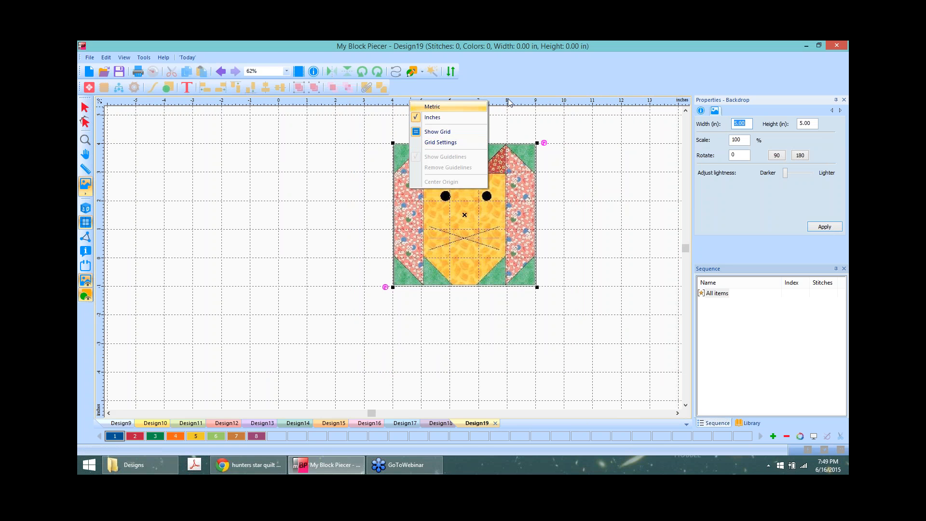
pyautogui.click(623, 172)
pyautogui.scroll(2, 596, 192)
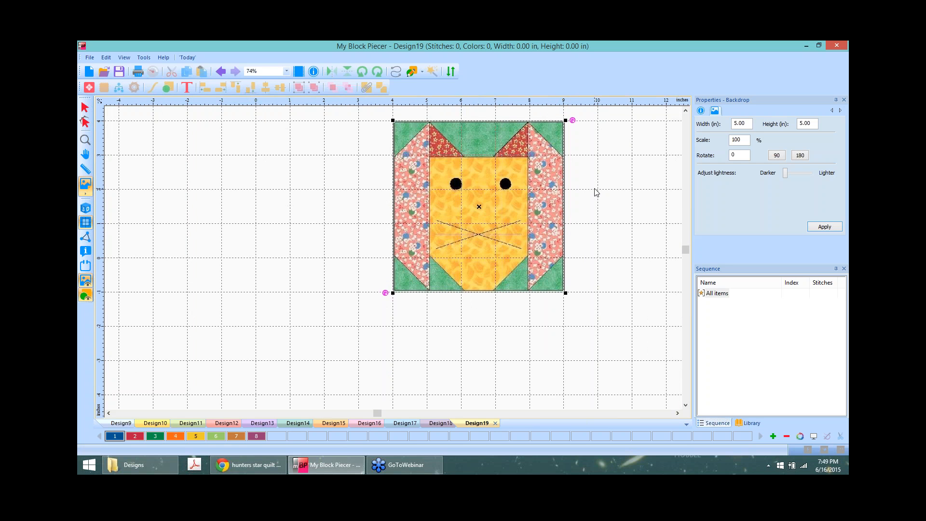
pyautogui.scroll(1, 611, 178)
pyautogui.scroll(1, 610, 178)
pyautogui.click(685, 110)
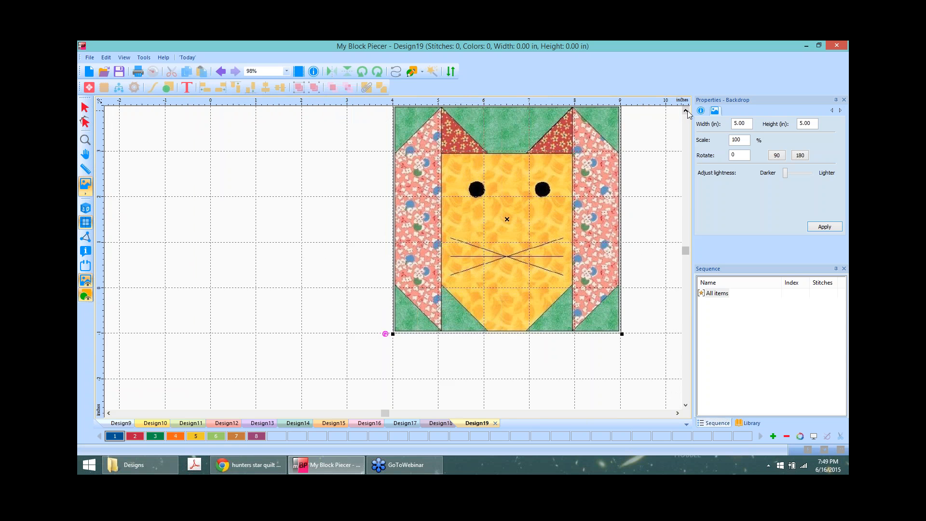
pyautogui.click(686, 110)
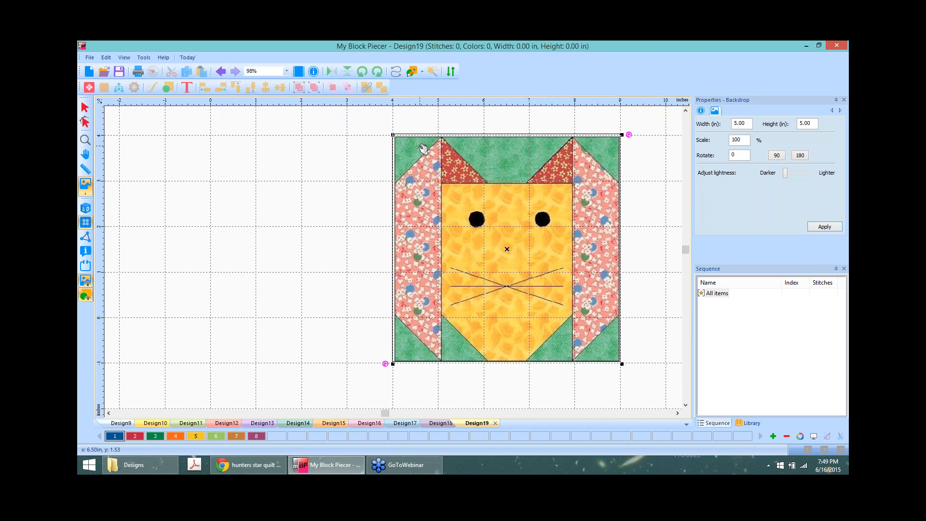
# Step: Align the cat backdrop with the grid and resize it to 4.97 × 4.97 inches
pyautogui.moveTo(421, 147); pyautogui.dragTo(420, 145)
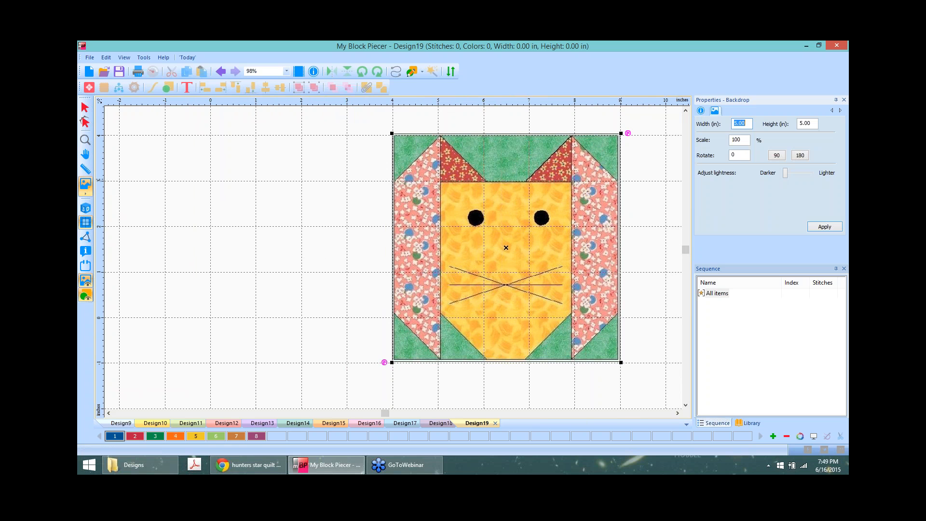
pyautogui.moveTo(604, 167); pyautogui.dragTo(605, 167)
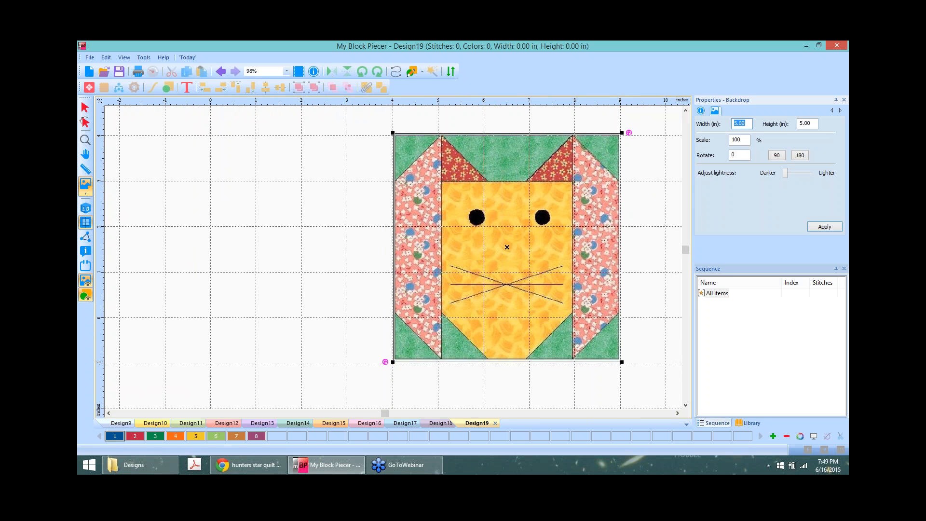
pyautogui.moveTo(622, 362); pyautogui.dragTo(626, 365)
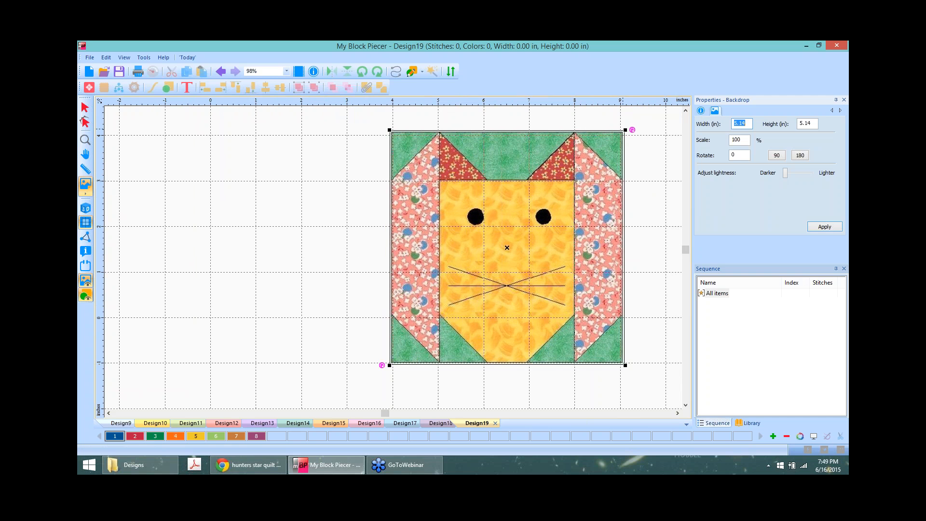
pyautogui.moveTo(626, 130); pyautogui.dragTo(620, 133)
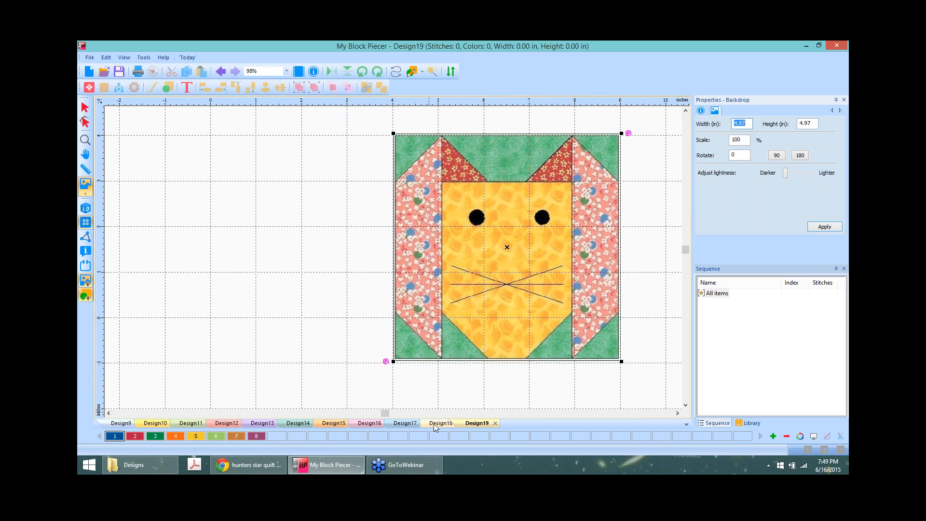
pyautogui.click(441, 424)
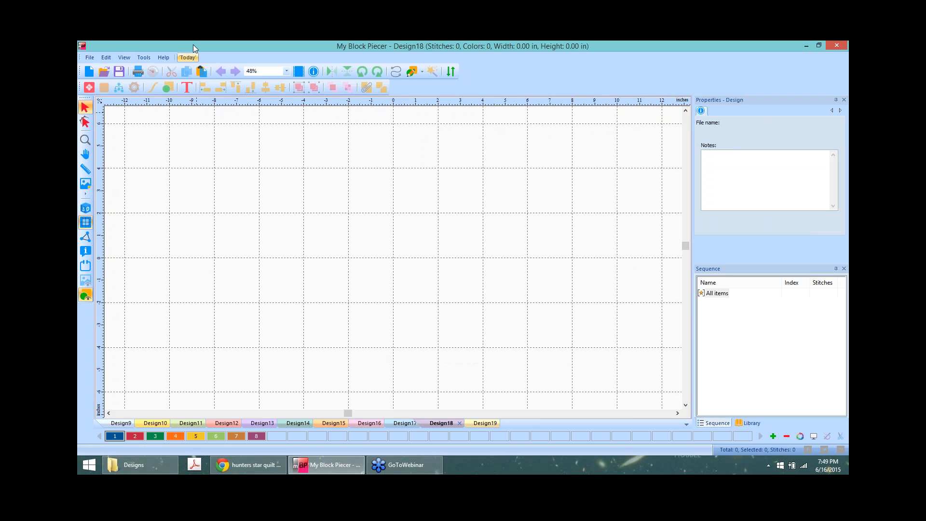
# Step: Insert the Five Patch Frame block from the Five Patch > Part One library into Design18
pyautogui.click(89, 88)
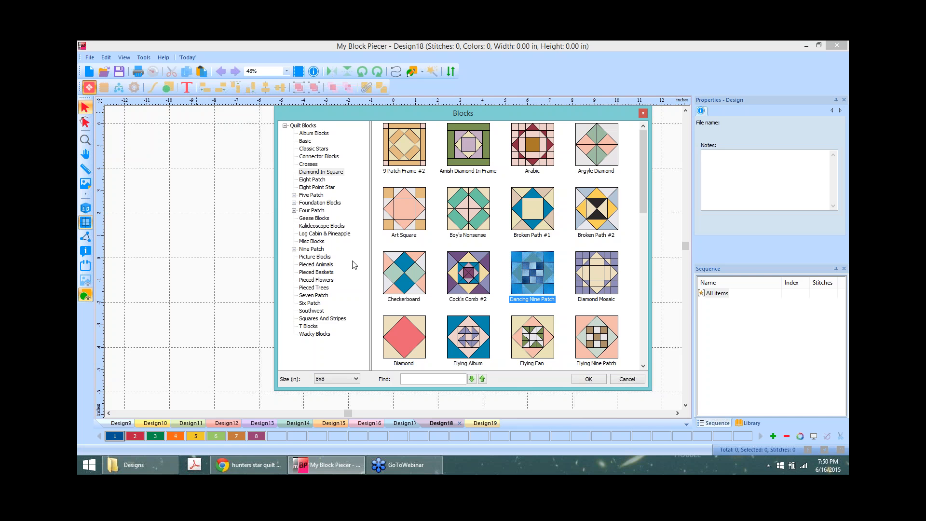
pyautogui.click(307, 195)
pyautogui.click(294, 195)
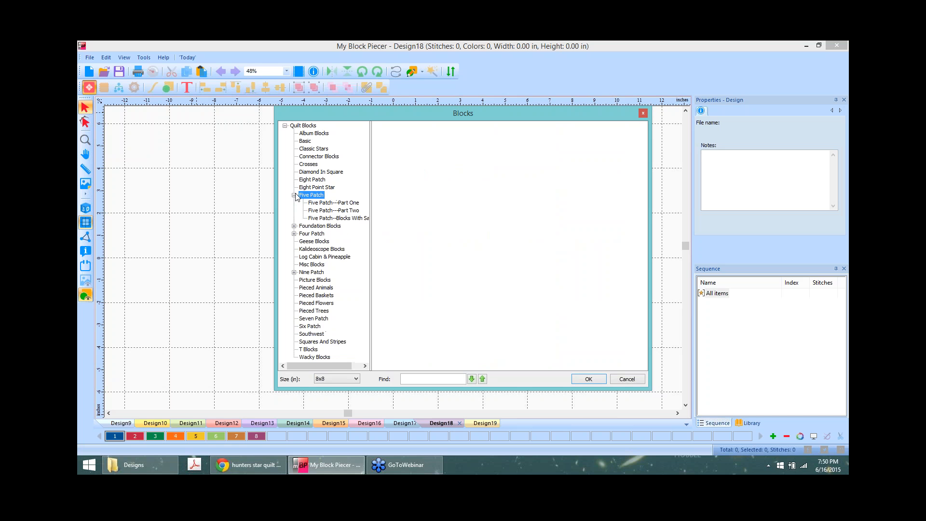
pyautogui.click(351, 205)
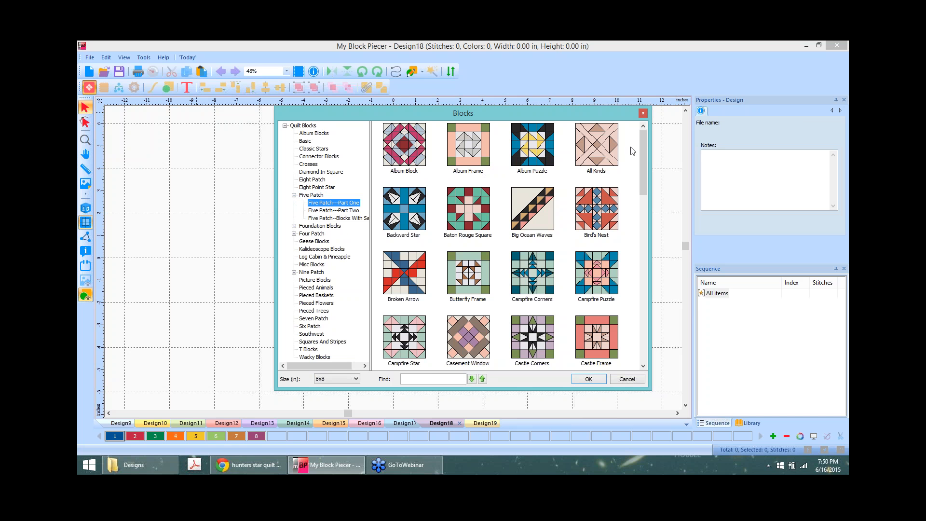
pyautogui.moveTo(640, 140); pyautogui.dragTo(654, 300)
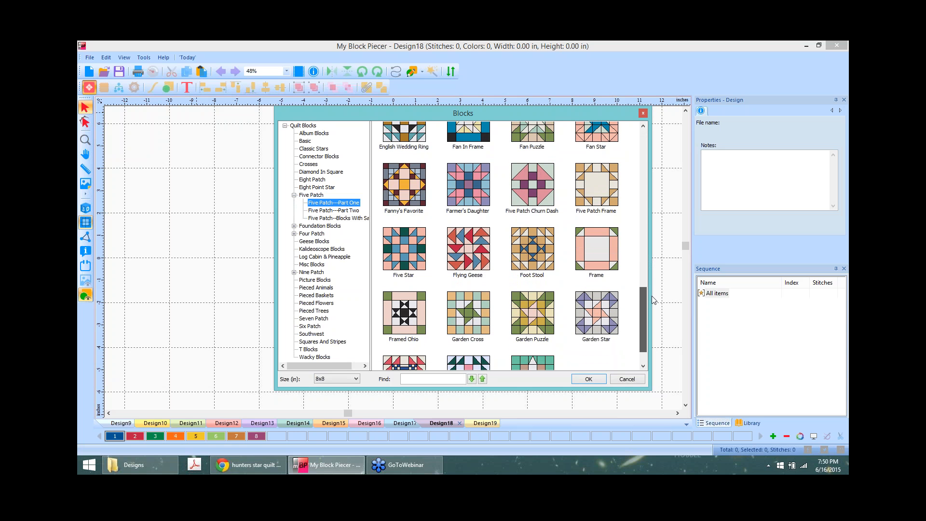
pyautogui.moveTo(653, 296); pyautogui.dragTo(652, 296)
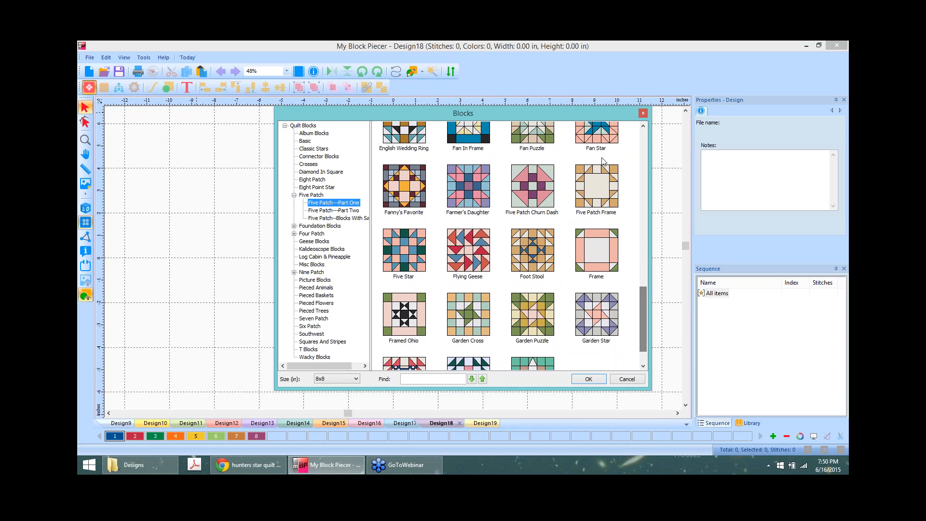
pyautogui.click(595, 186)
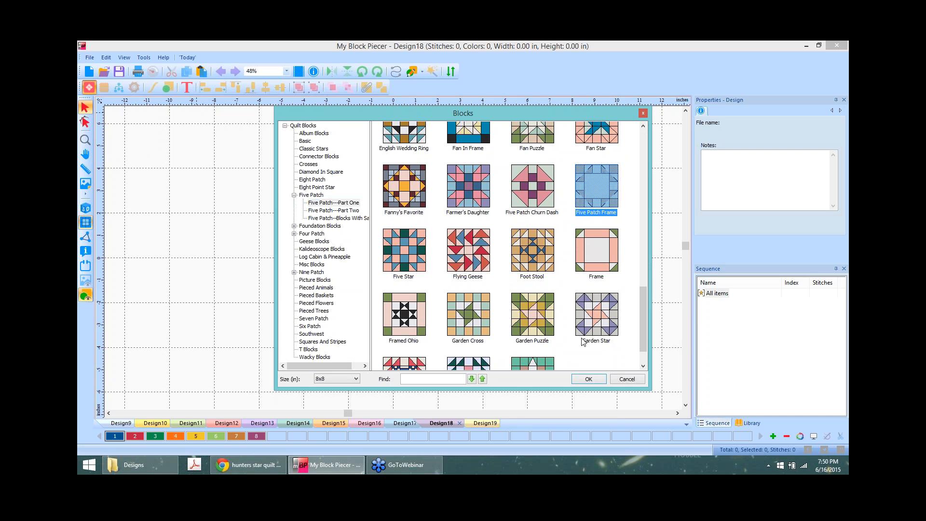
pyautogui.click(589, 380)
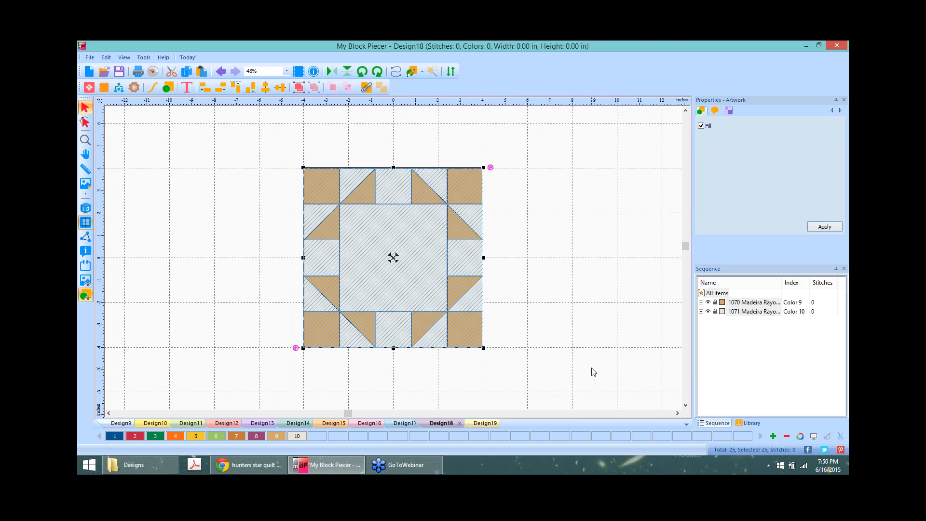
# Step: Copy the Five Patch Frame block, move it to the right, and return to Design19
pyautogui.rightClick(392, 198)
pyautogui.click(432, 210)
pyautogui.moveTo(390, 215); pyautogui.dragTo(553, 198)
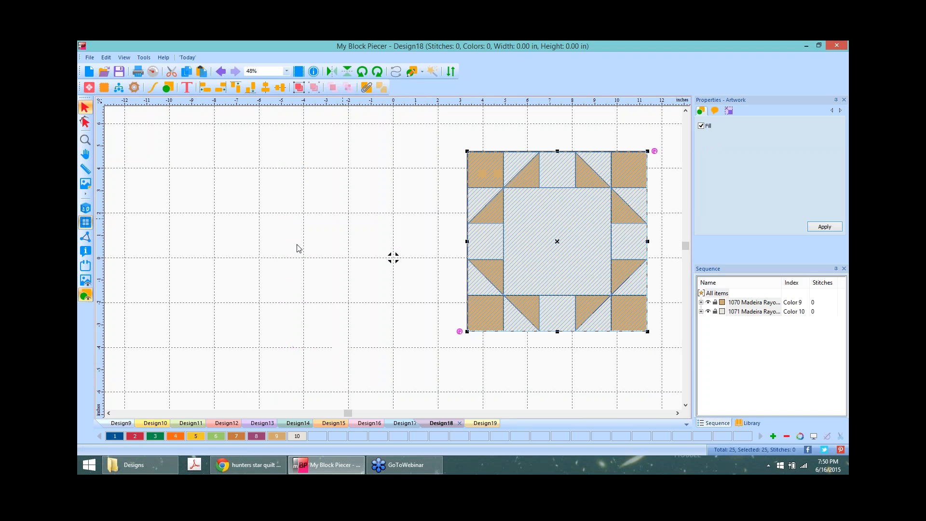
pyautogui.click(85, 279)
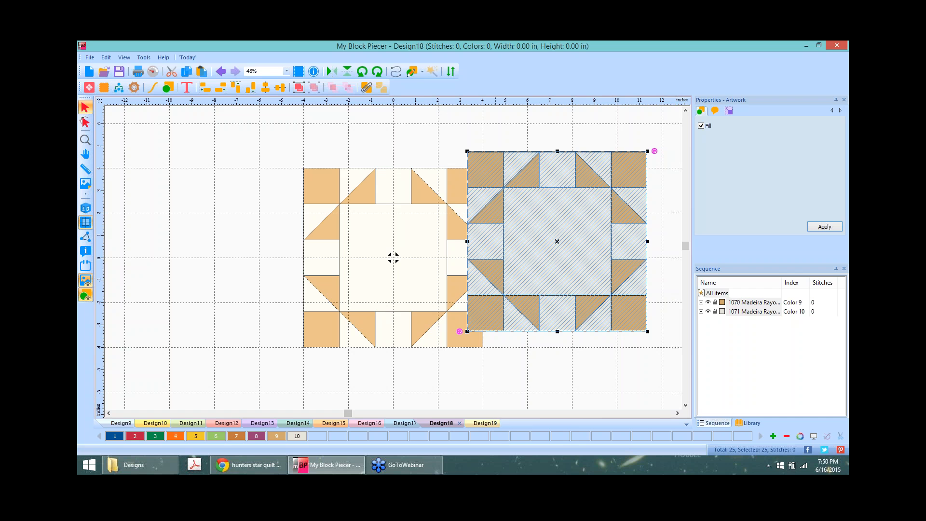
pyautogui.click(481, 424)
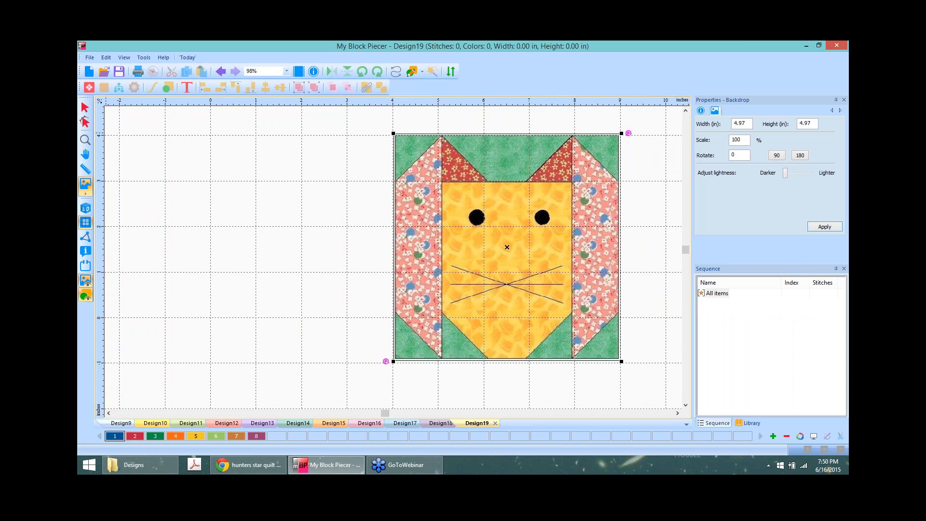
# Step: Paste the Five Patch Frame block into Design19, size it 5 × 5 inches, and place it beside the cat
pyautogui.click(86, 108)
pyautogui.rightClick(150, 197)
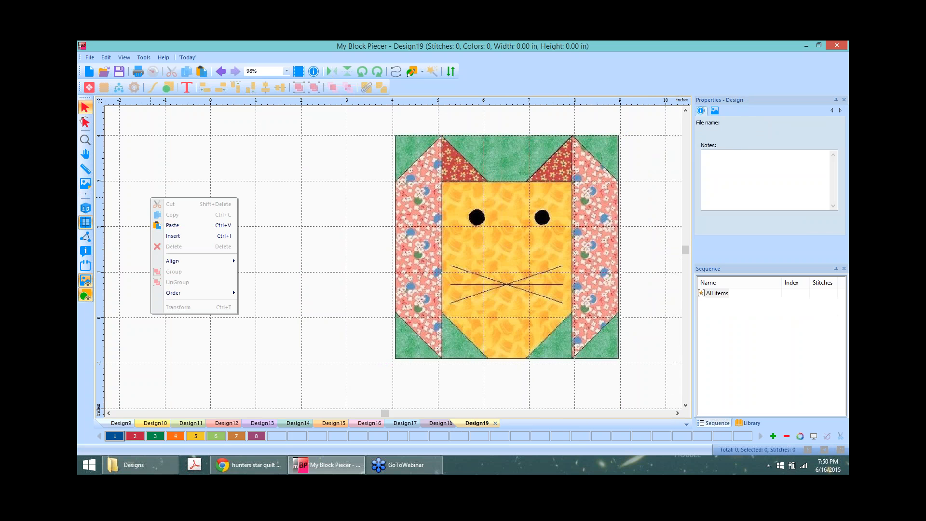
pyautogui.click(184, 225)
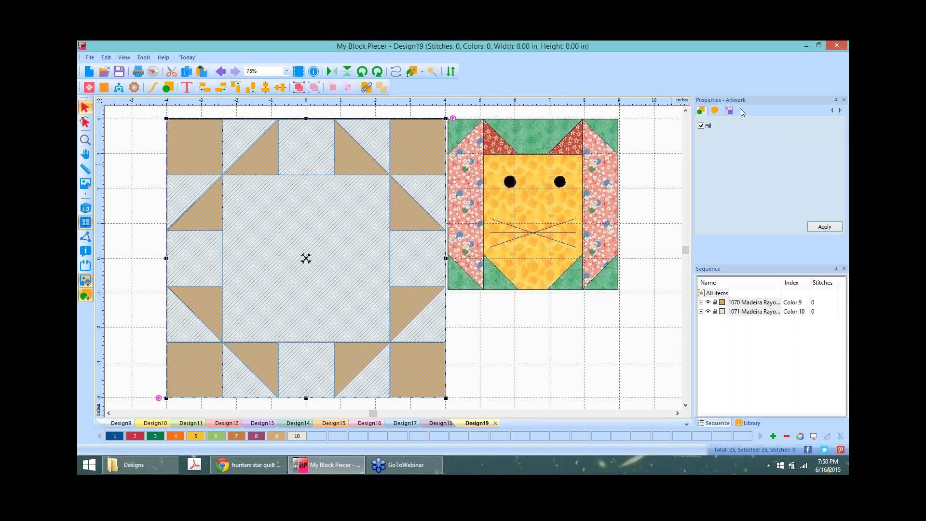
pyautogui.click(733, 111)
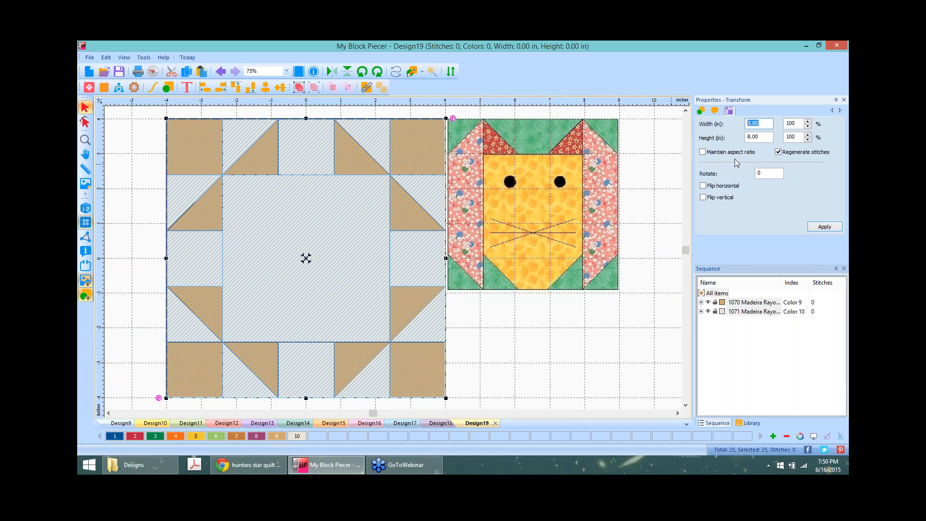
pyautogui.write('5')
pyautogui.click(769, 136)
pyautogui.write('5')
pyautogui.click(825, 227)
pyautogui.moveTo(310, 259)
pyautogui.mouseDown()
pyautogui.moveTo(352, 203)
pyautogui.moveTo(327, 208)
pyautogui.mouseUp()
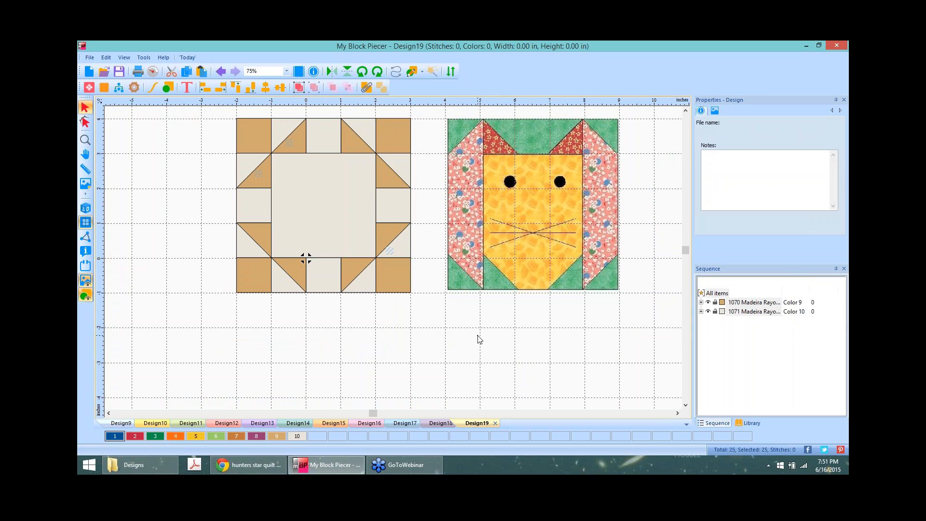
# Step: Remove the tan top-right corner square and fill the corner with a copied triangle piece
pyautogui.click(355, 128)
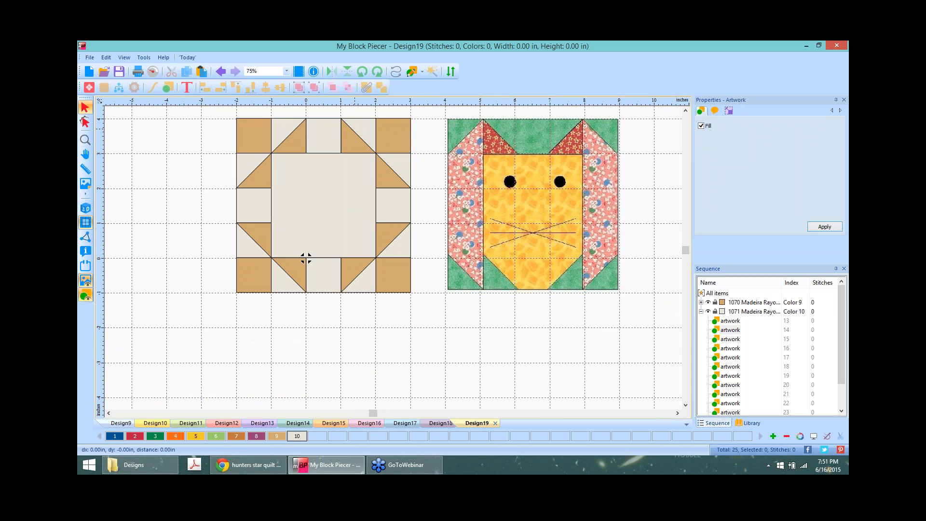
pyautogui.keyDown('shift'); pyautogui.click(352, 142); pyautogui.keyUp('shift')
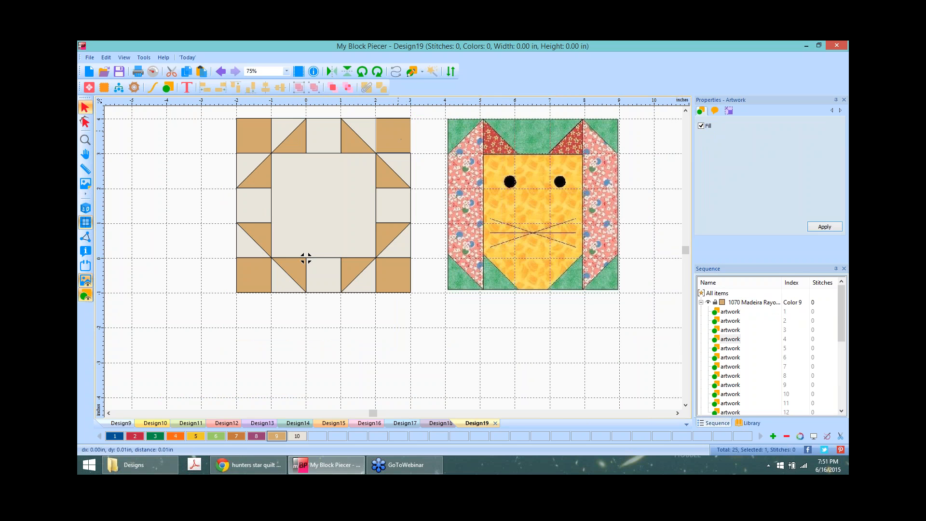
pyautogui.moveTo(400, 142)
pyautogui.mouseDown()
pyautogui.moveTo(363, 140)
pyautogui.moveTo(422, 367)
pyautogui.moveTo(389, 353)
pyautogui.mouseUp()
pyautogui.click(341, 112)
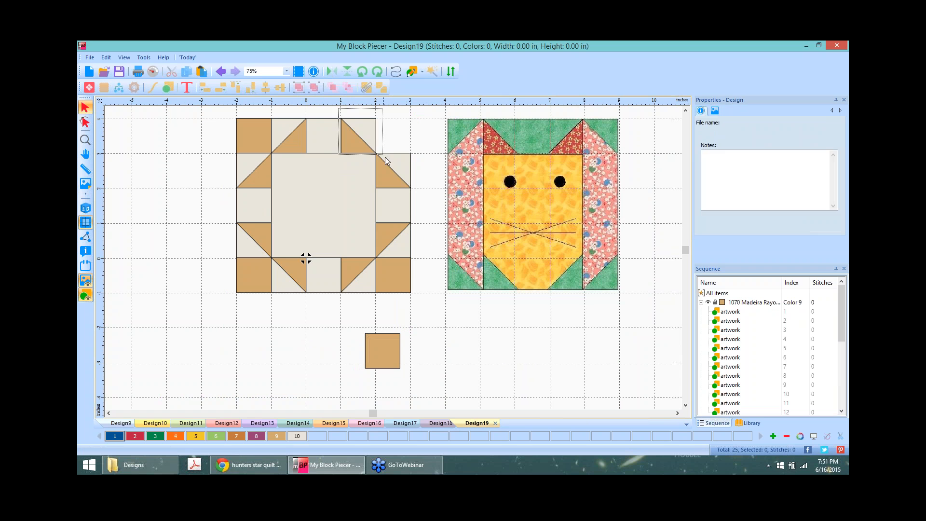
pyautogui.click(357, 138)
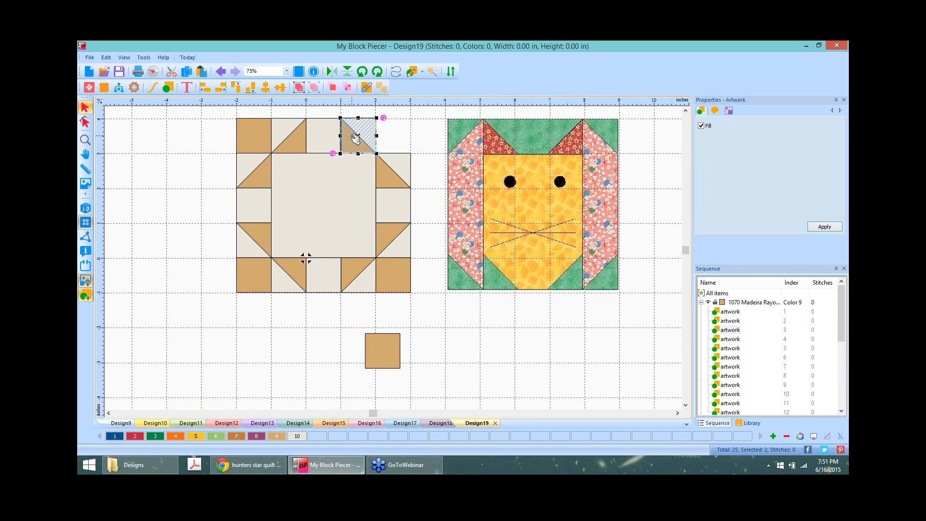
pyautogui.rightClick(356, 139)
pyautogui.click(384, 152)
pyautogui.rightClick(384, 139)
pyautogui.click(416, 165)
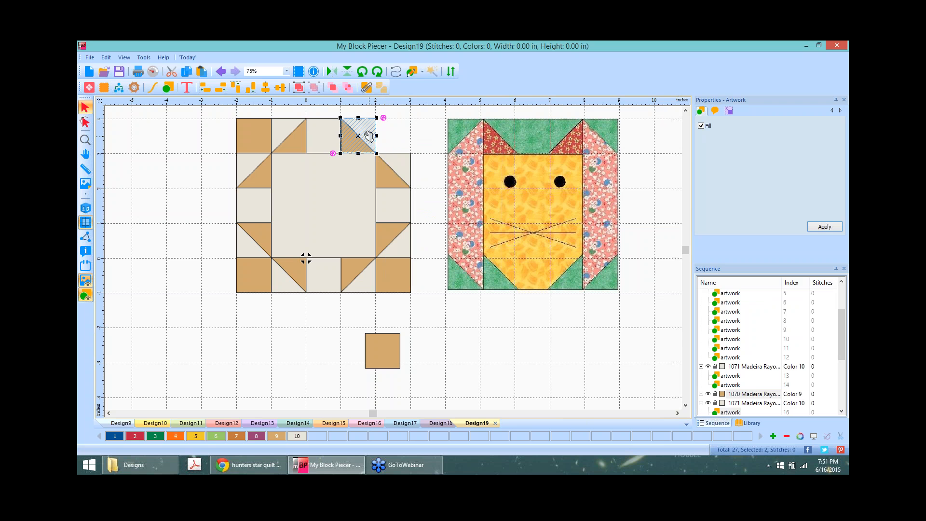
pyautogui.moveTo(358, 138); pyautogui.dragTo(393, 138)
# Step: Colour the corner triangle green, rotate the adjacent square, and colour the top triangle and middle square green
pyautogui.click(514, 358)
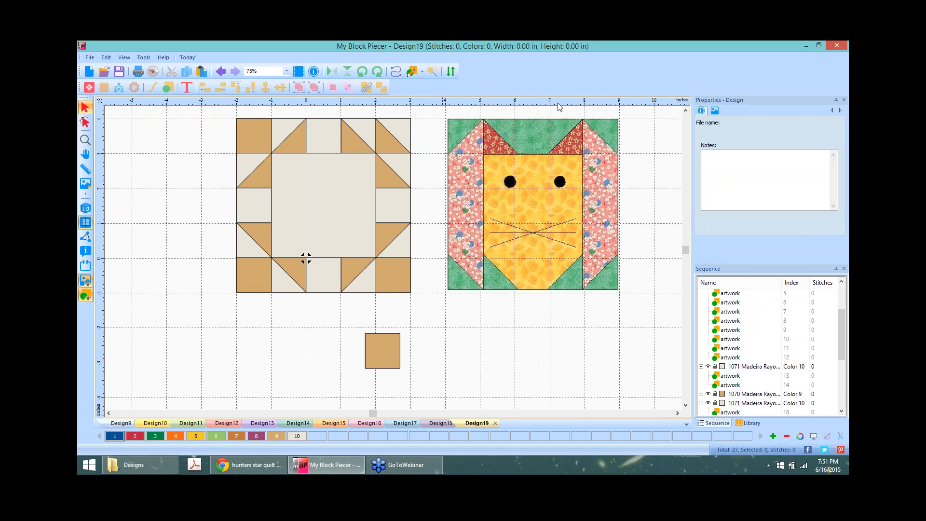
pyautogui.click(398, 126)
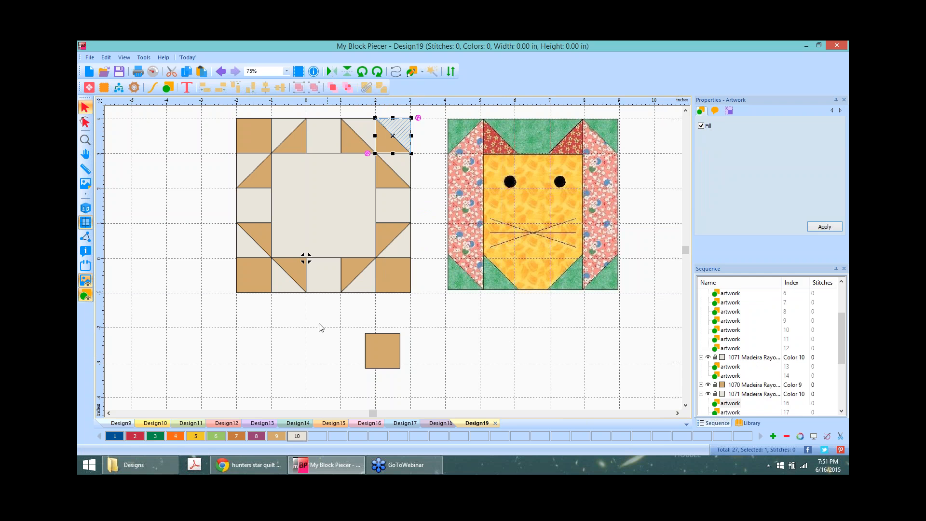
pyautogui.click(216, 436)
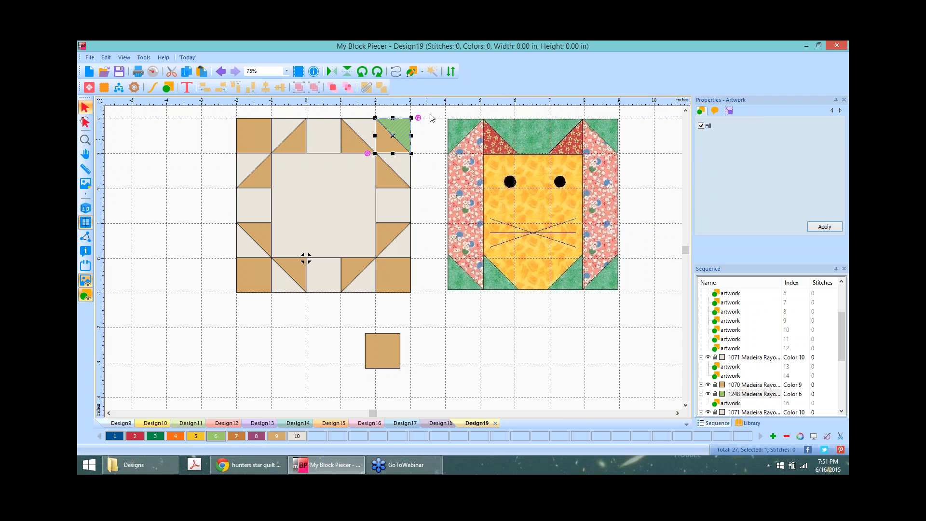
pyautogui.click(364, 136)
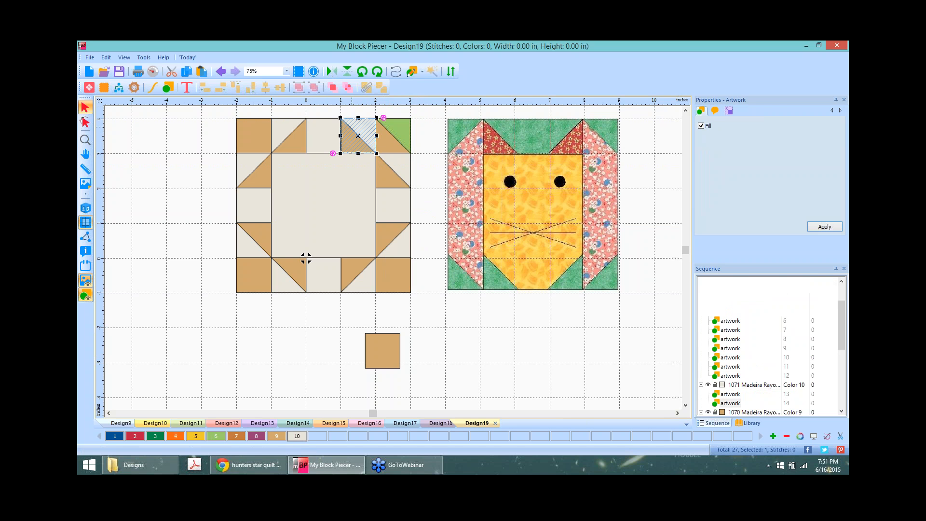
pyautogui.click(378, 71)
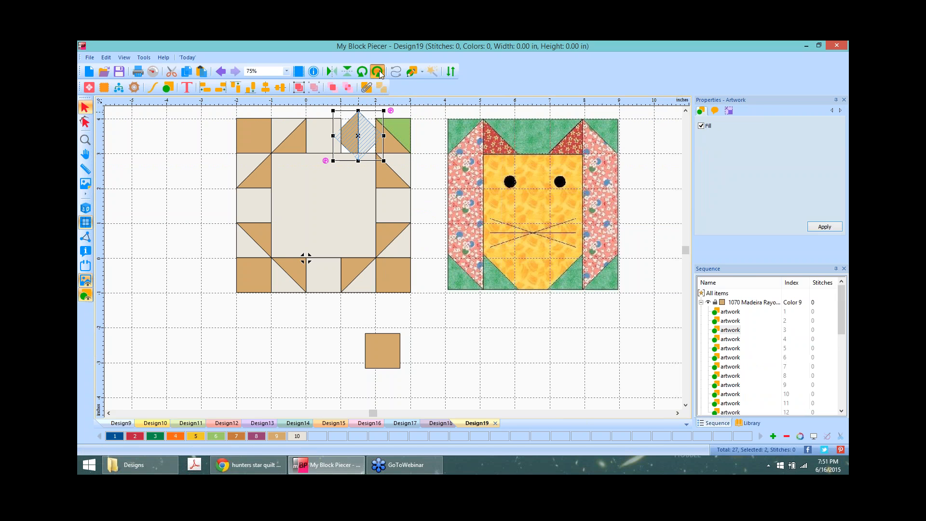
pyautogui.click(413, 114)
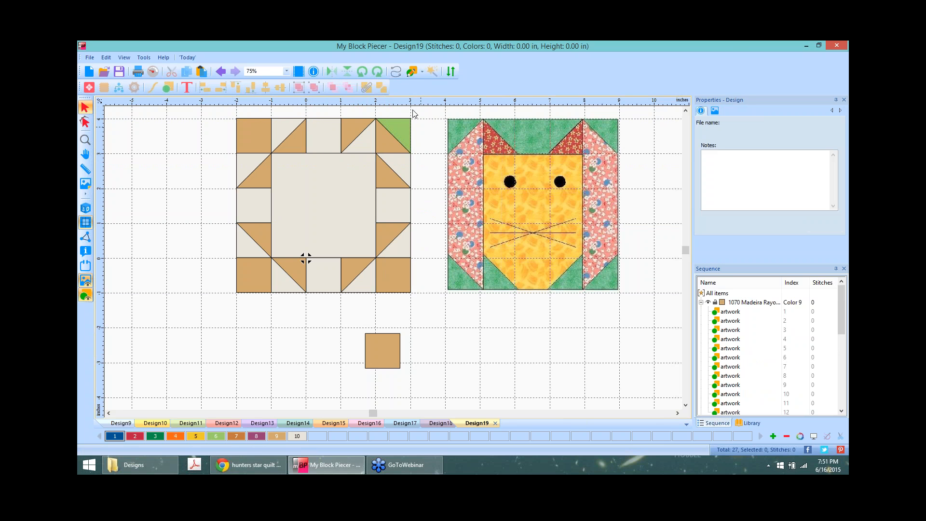
pyautogui.click(364, 121)
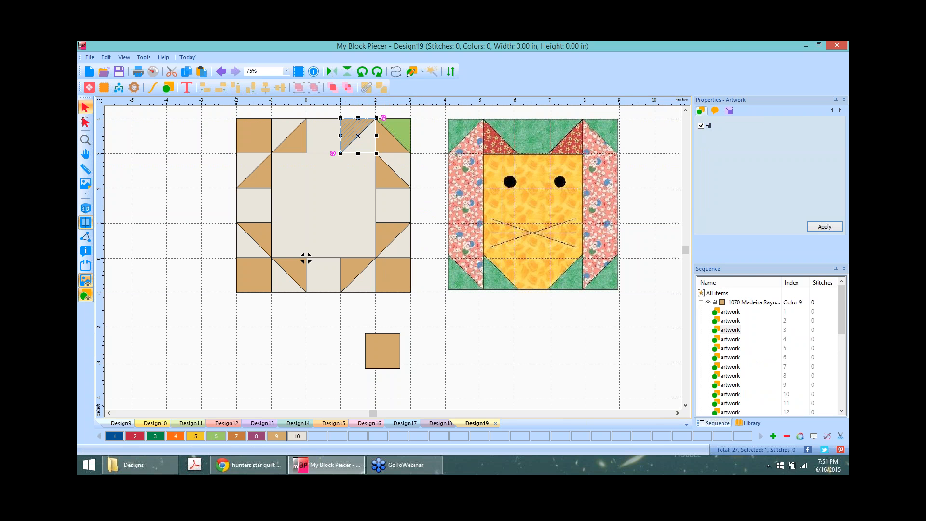
pyautogui.click(216, 439)
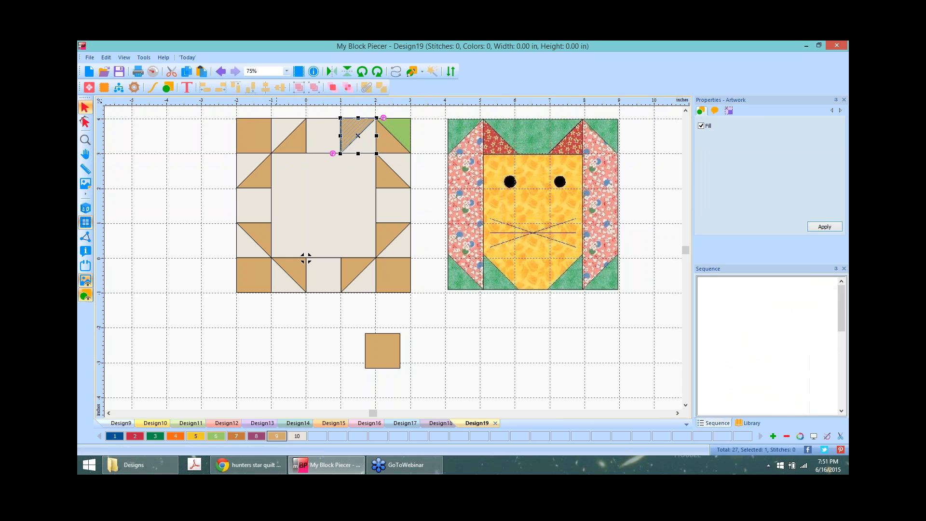
pyautogui.click(318, 132)
pyautogui.click(212, 437)
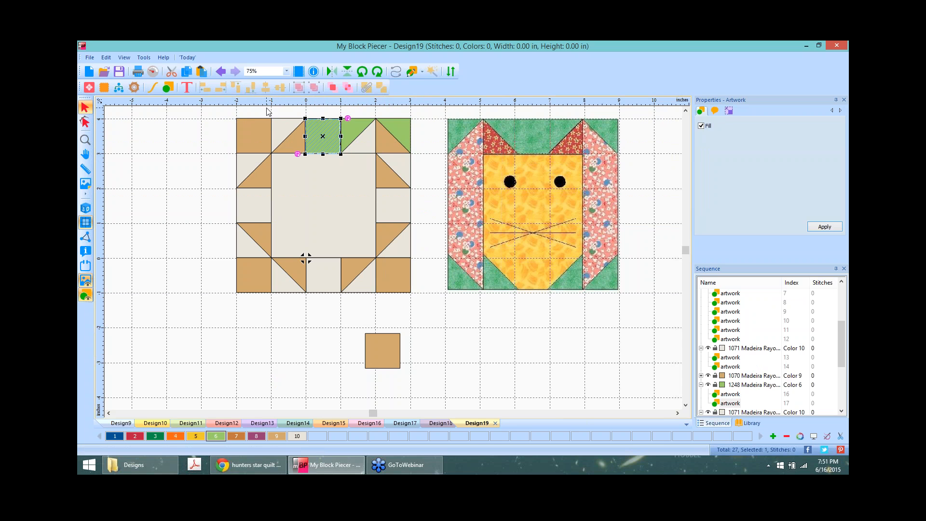
# Step: Rotate the top-left square 90° and colour its tan triangle green
pyautogui.moveTo(265, 112); pyautogui.dragTo(314, 165)
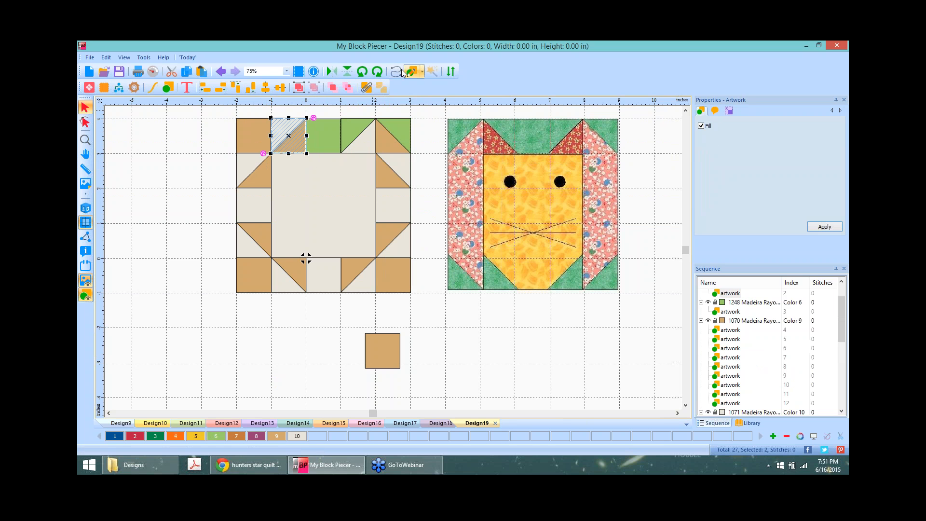
pyautogui.click(362, 72)
pyautogui.click(363, 72)
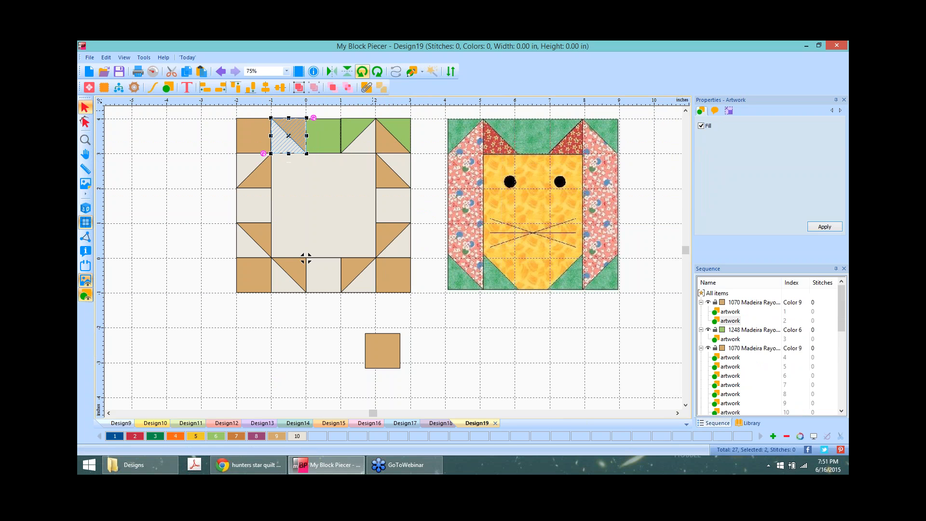
pyautogui.click(118, 166)
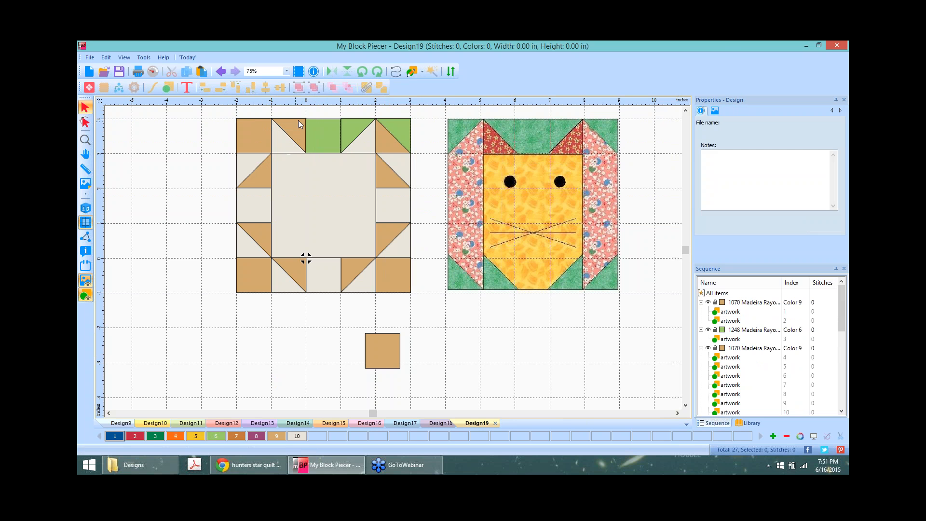
pyautogui.click(299, 122)
pyautogui.click(216, 437)
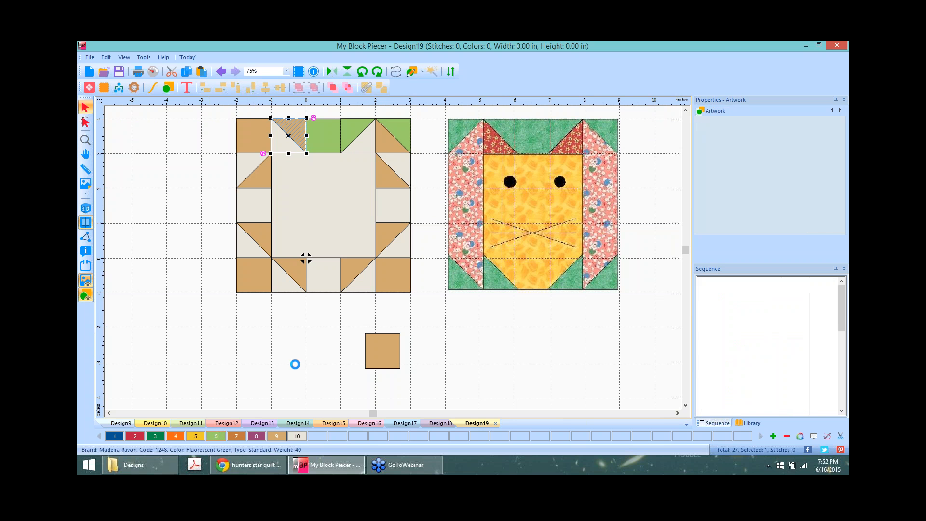
pyautogui.click(262, 136)
# Step: Replace the tan top-left square with a pasted half-square triangle, rotated 90° with its triangle green
pyautogui.press('Delete')
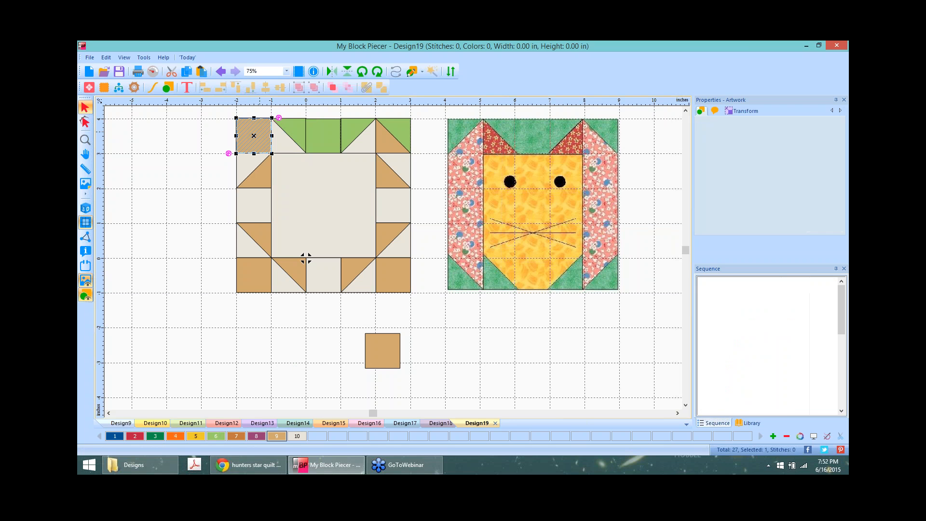
pyautogui.click(237, 137)
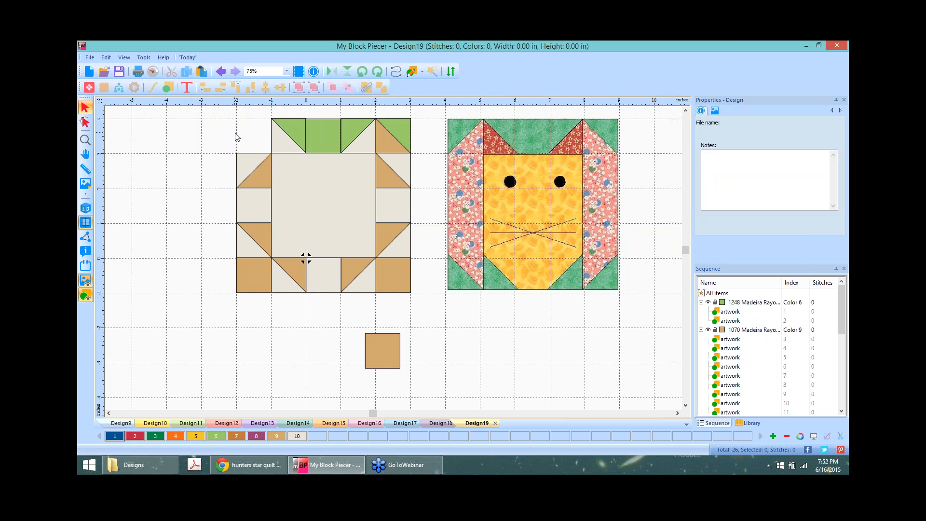
pyautogui.rightClick(222, 133)
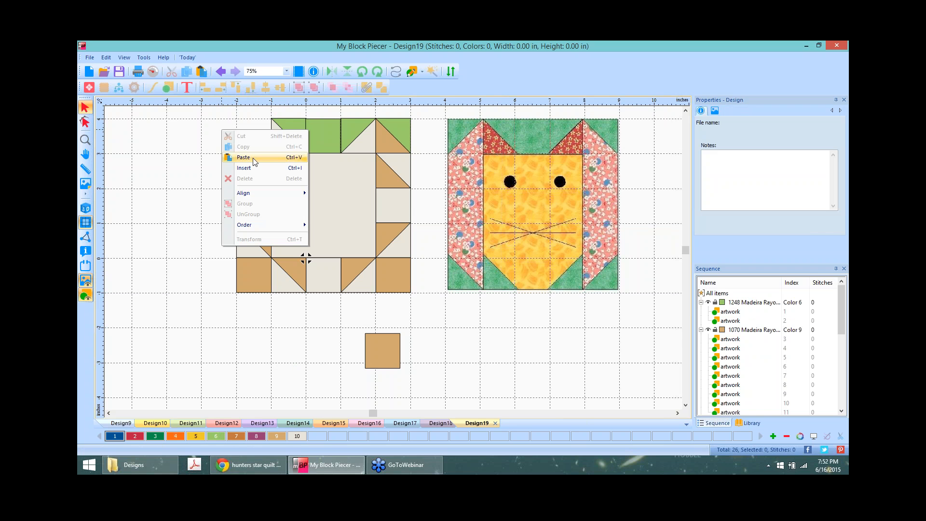
pyautogui.click(254, 162)
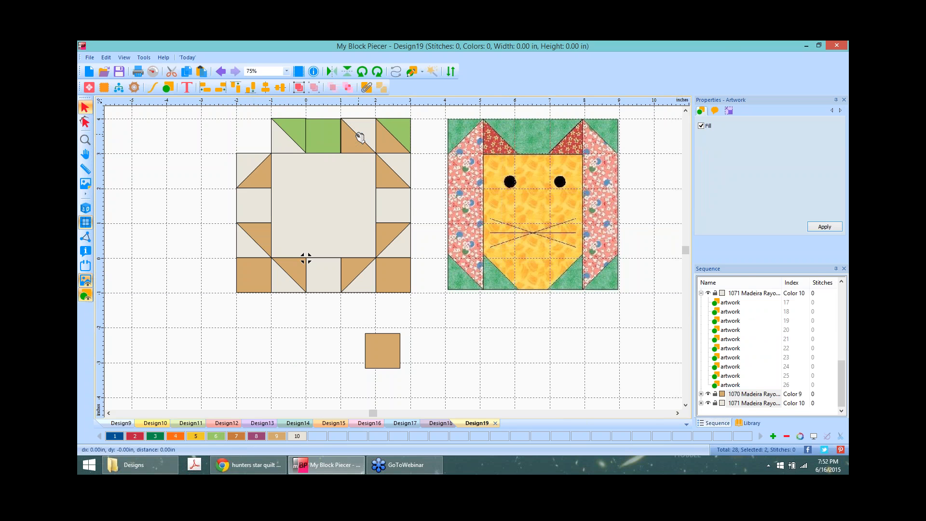
pyautogui.moveTo(359, 137); pyautogui.dragTo(262, 122)
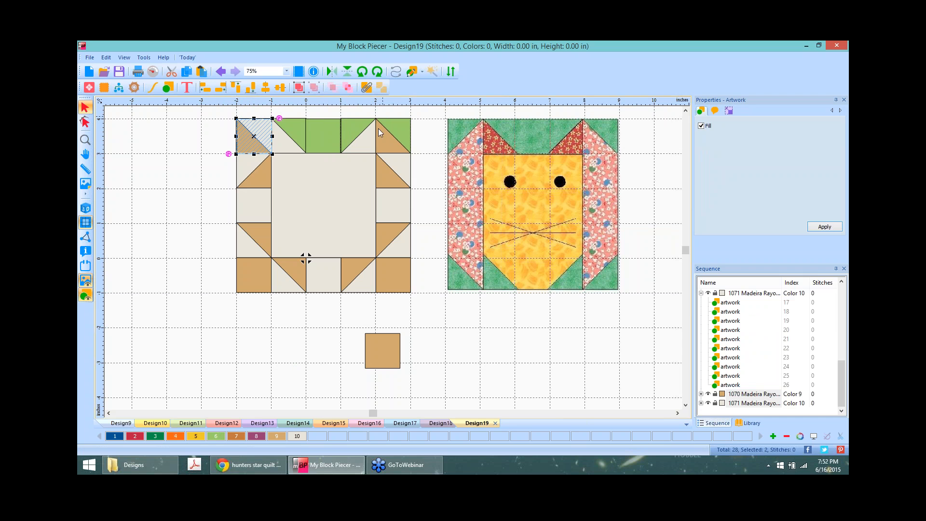
pyautogui.click(362, 72)
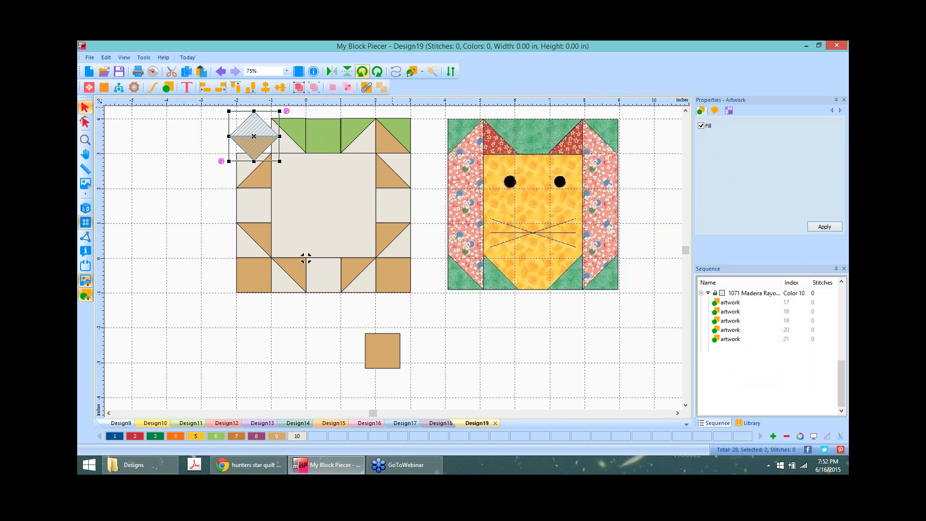
pyautogui.click(361, 71)
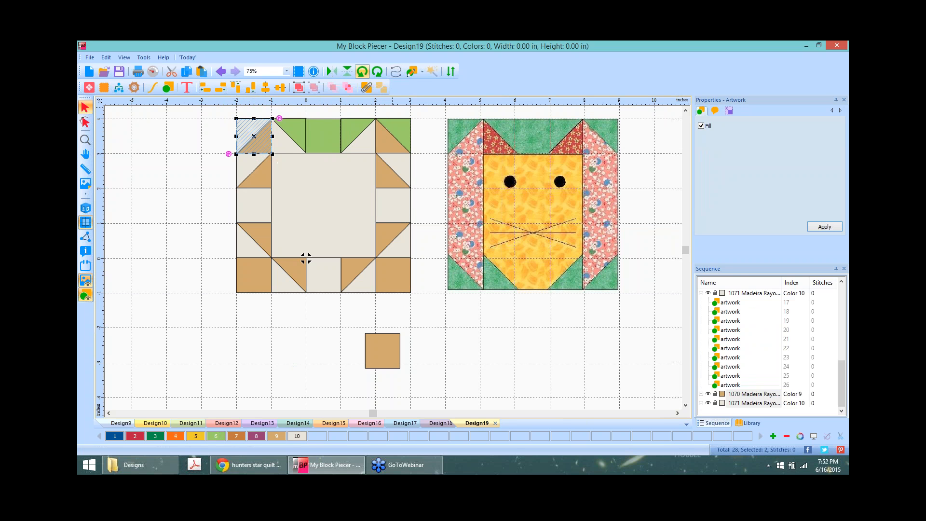
pyautogui.click(242, 125)
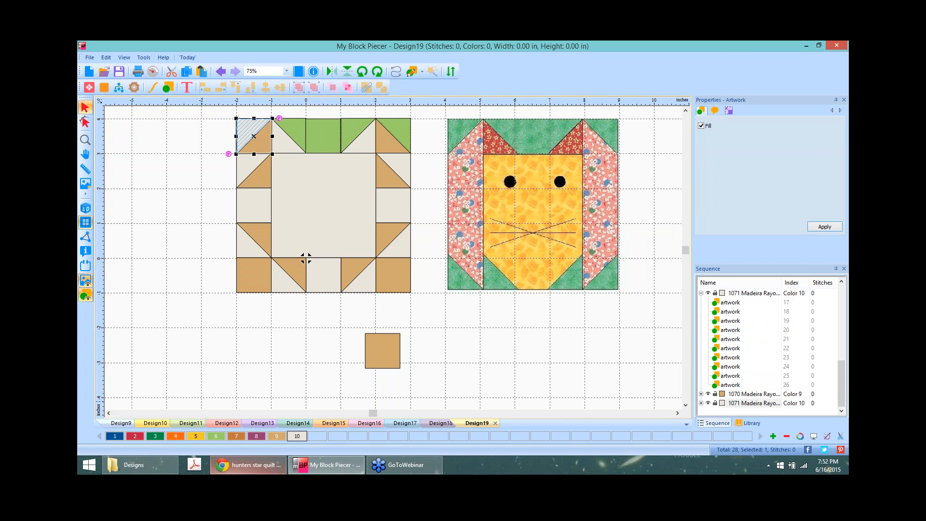
pyautogui.click(216, 436)
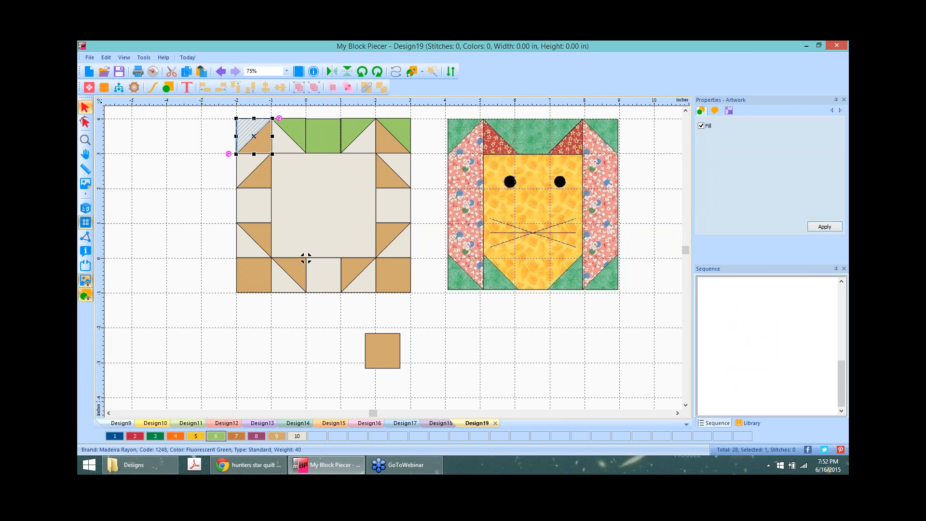
# Step: Colour the centre square gold and the bottom-middle triangle, square and triangle yellow
pyautogui.click(314, 188)
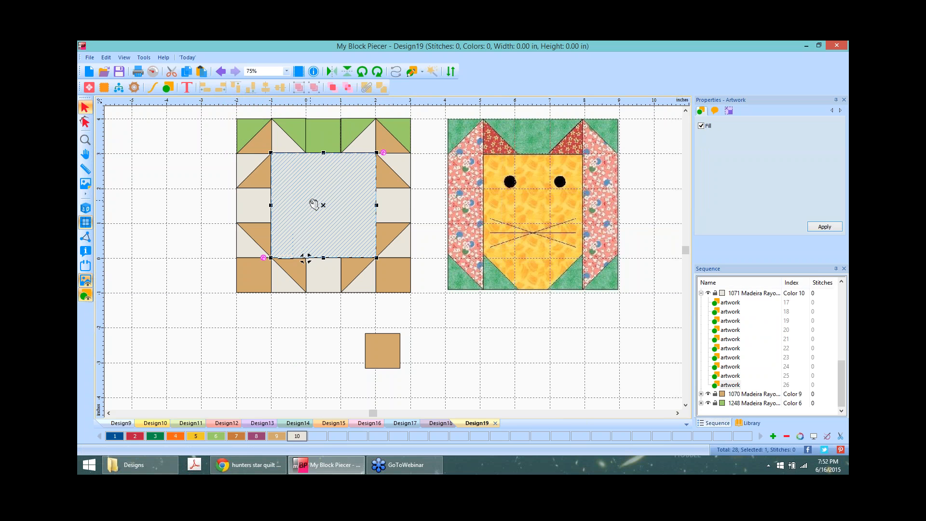
pyautogui.click(202, 436)
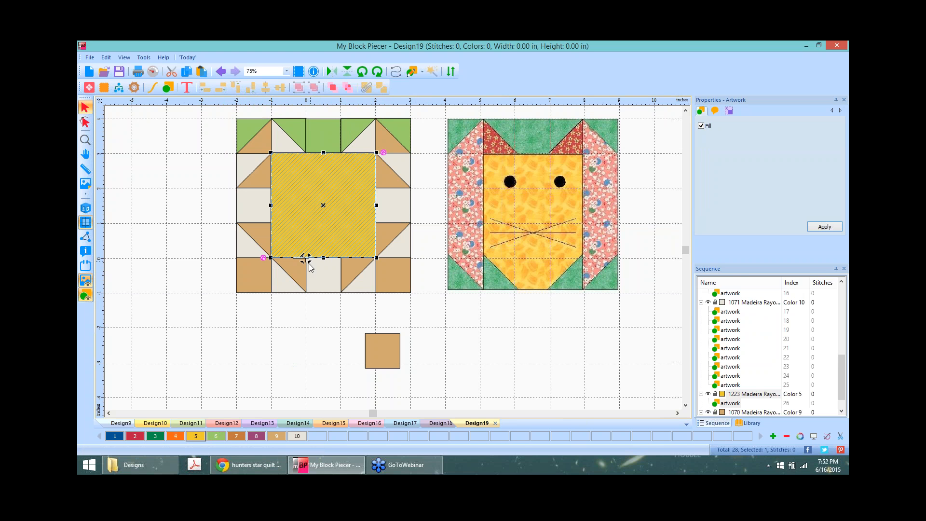
pyautogui.click(297, 267)
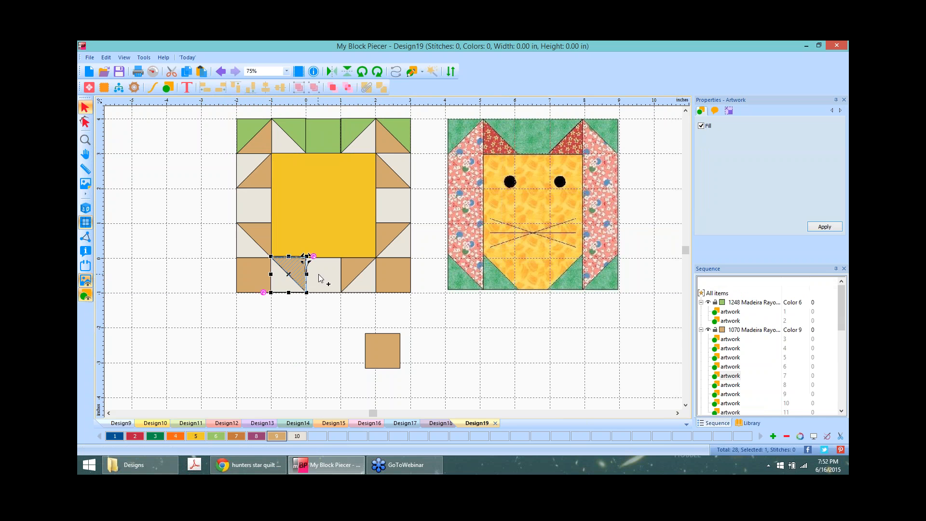
pyautogui.keyDown('shift'); pyautogui.click(319, 278); pyautogui.keyUp('shift')
pyautogui.keyDown('shift'); pyautogui.click(346, 271); pyautogui.keyUp('shift')
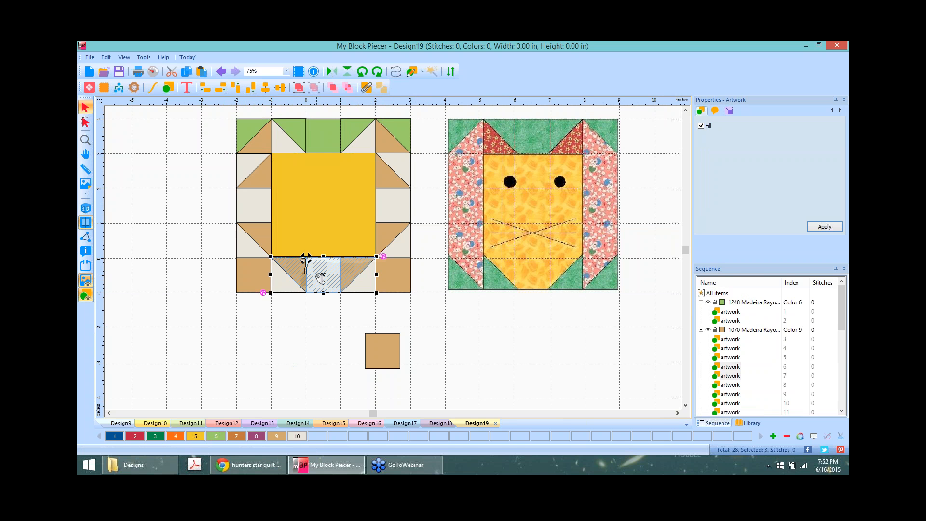
pyautogui.click(196, 437)
# Step: Select the yellow centre and three bottom-middle pieces and merge them into one shape
pyautogui.click(436, 342)
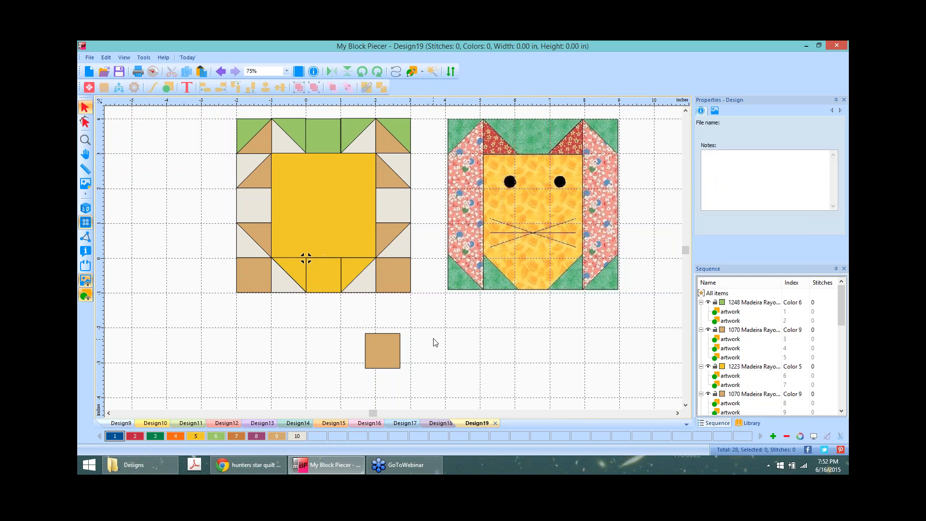
pyautogui.click(306, 255)
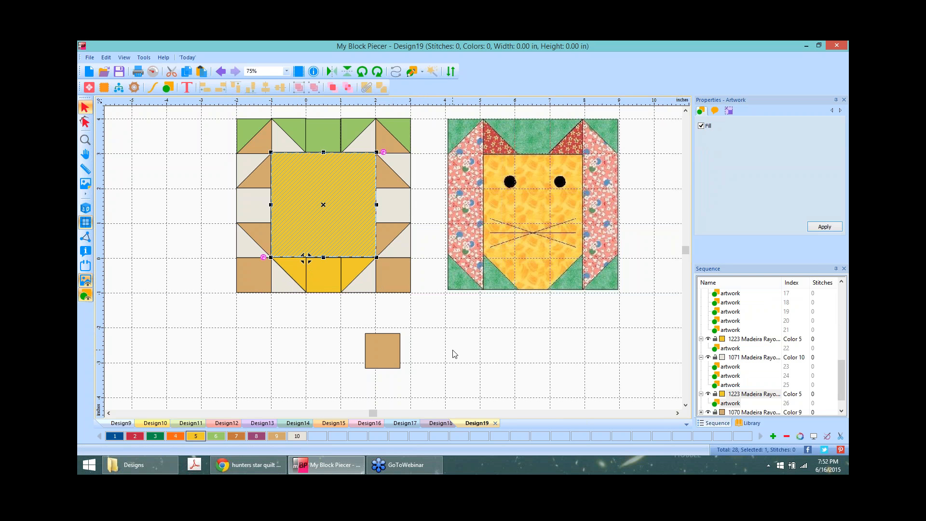
pyautogui.hotkey('ctrl', 'z')
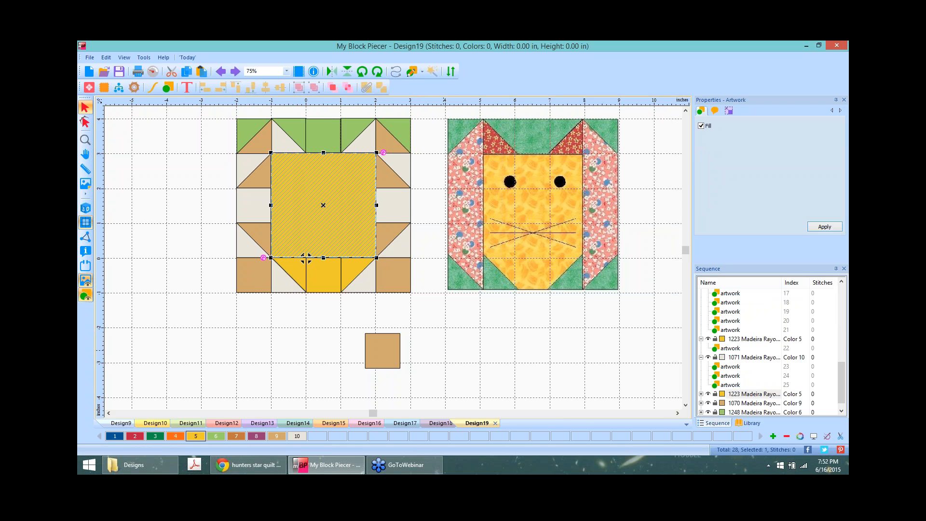
pyautogui.keyDown('shift'); pyautogui.click(324, 275); pyautogui.keyUp('shift')
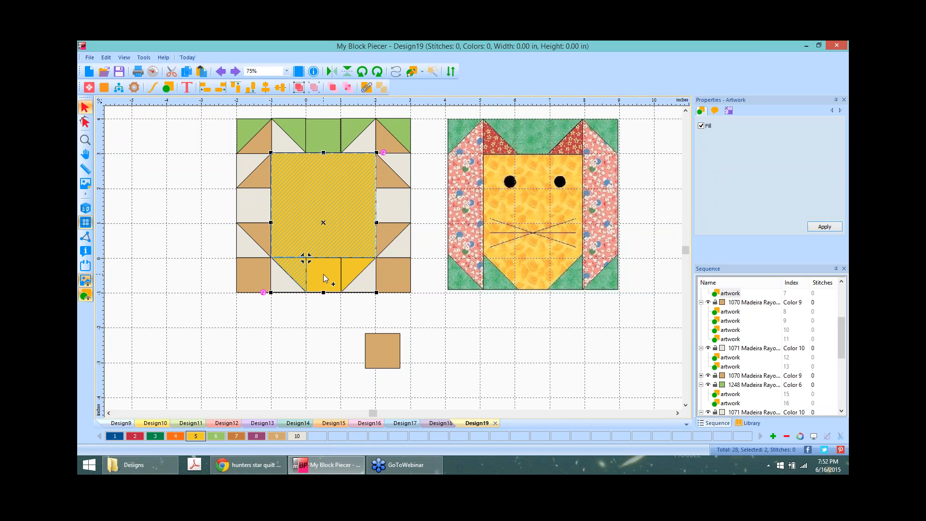
pyautogui.keyDown('ctrl'); pyautogui.click(324, 274); pyautogui.keyUp('ctrl')
pyautogui.keyDown('ctrl'); pyautogui.click(356, 263); pyautogui.keyUp('ctrl')
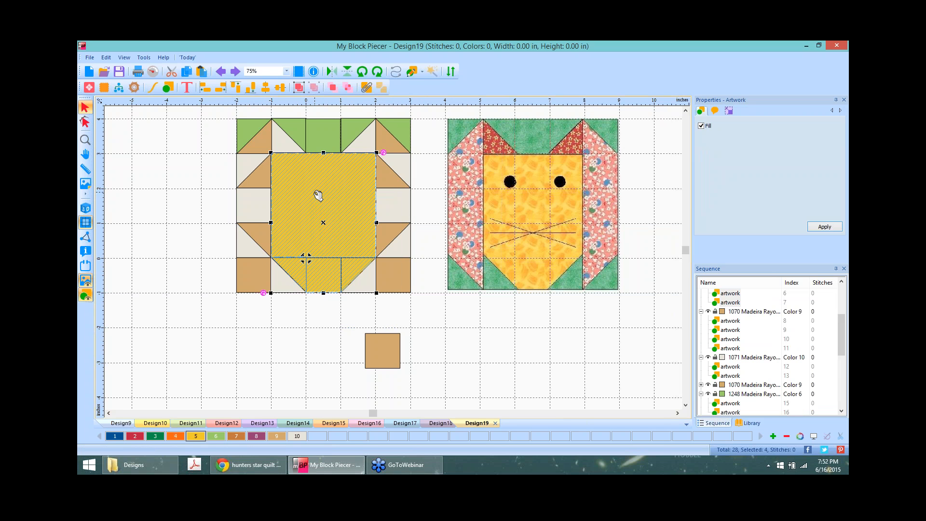
pyautogui.click(367, 88)
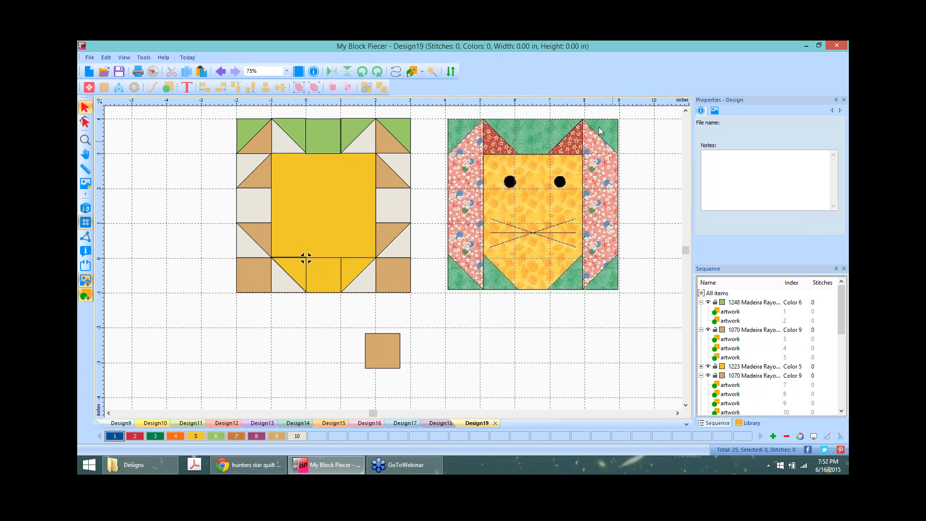
# Step: Colour both bottom triangles flanking the yellow face green
pyautogui.click(277, 280)
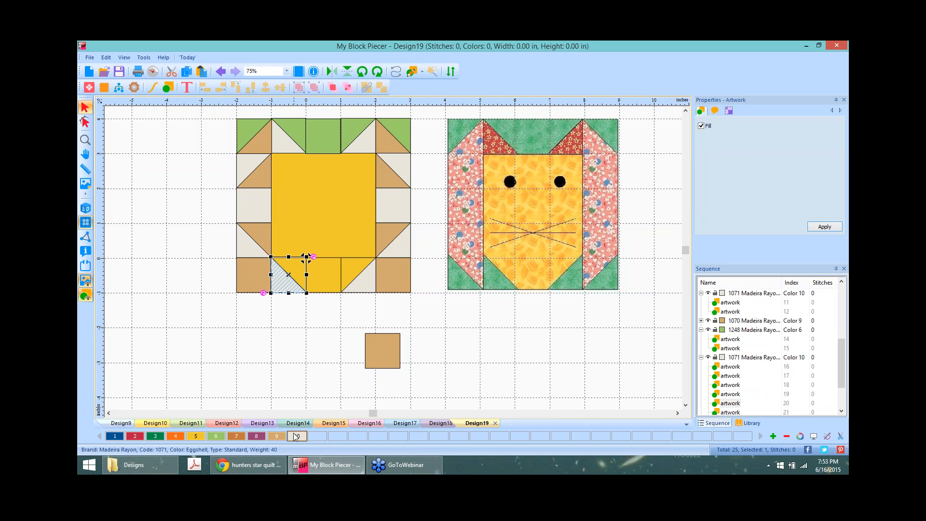
pyautogui.click(363, 278)
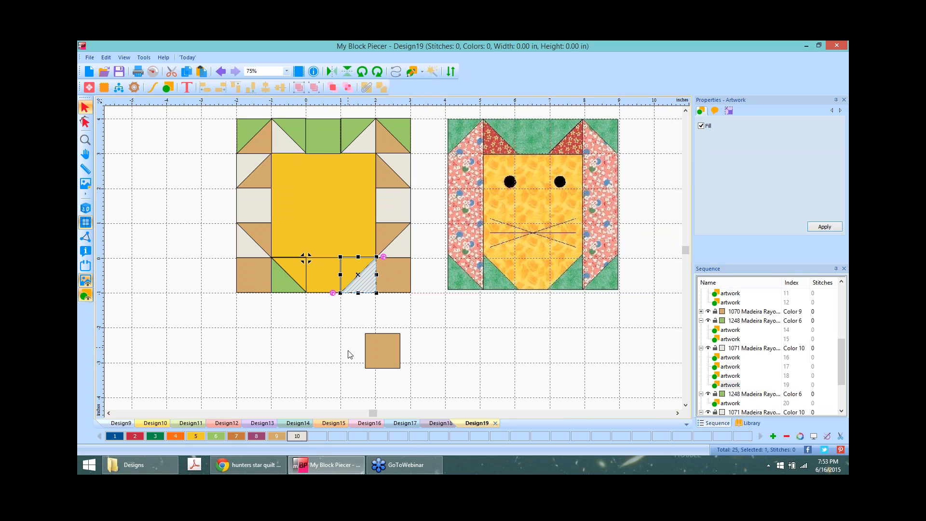
pyautogui.click(216, 436)
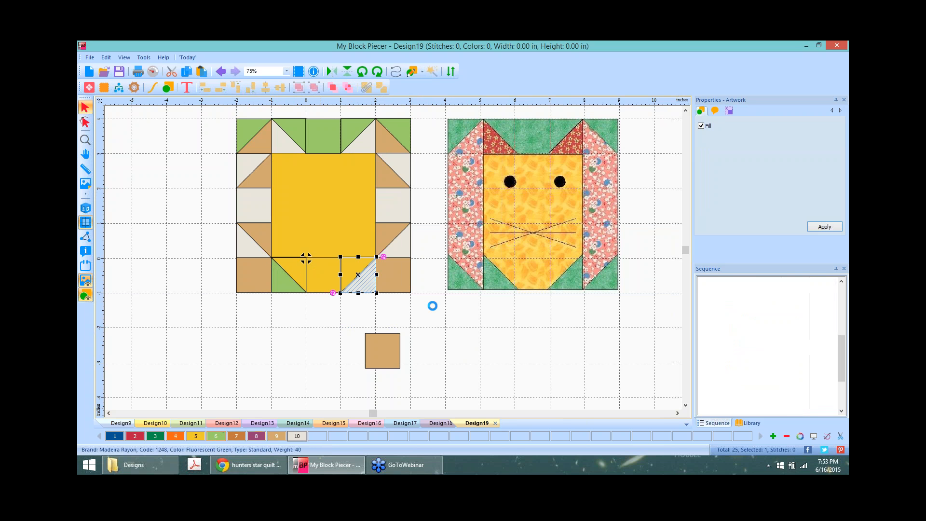
# Step: Delete the bottom-right and bottom-left tan corner squares and the loose tan square
pyautogui.click(392, 276)
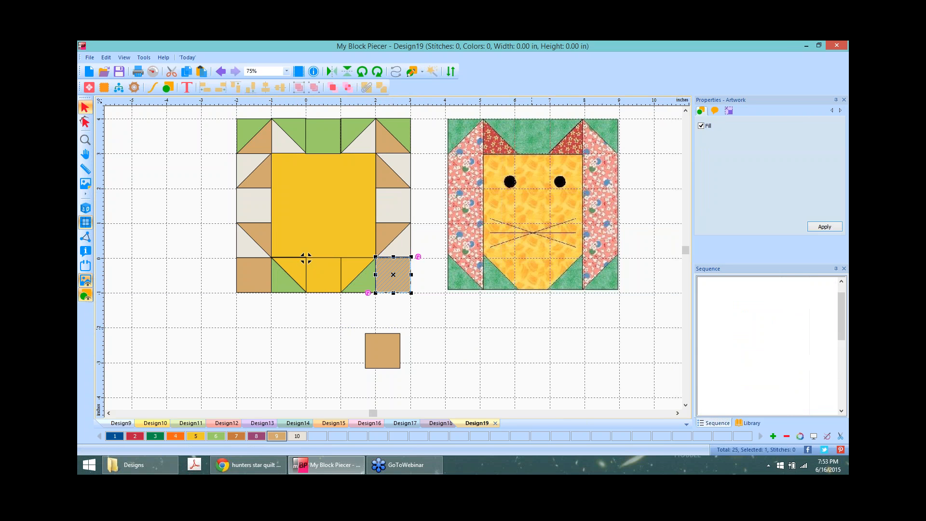
pyautogui.press('Delete')
pyautogui.click(382, 351)
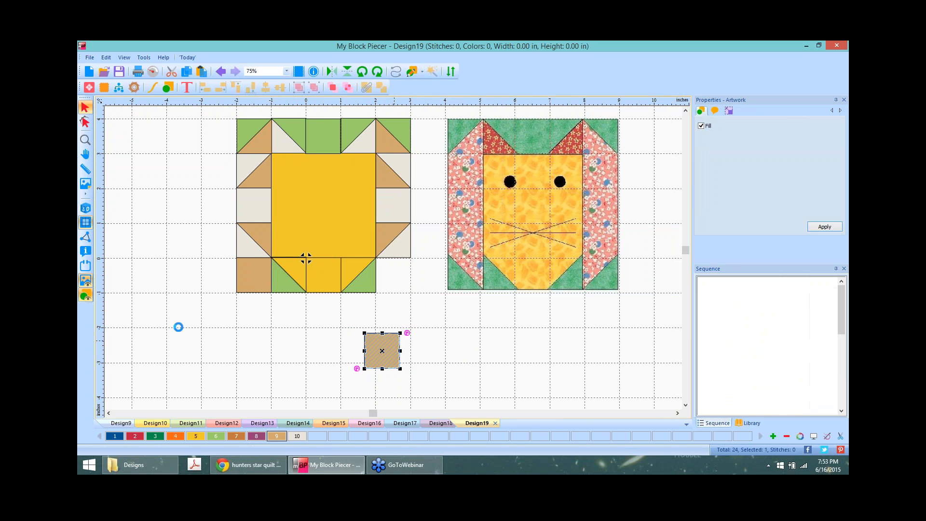
pyautogui.press('Delete')
pyautogui.click(257, 278)
pyautogui.press('Delete')
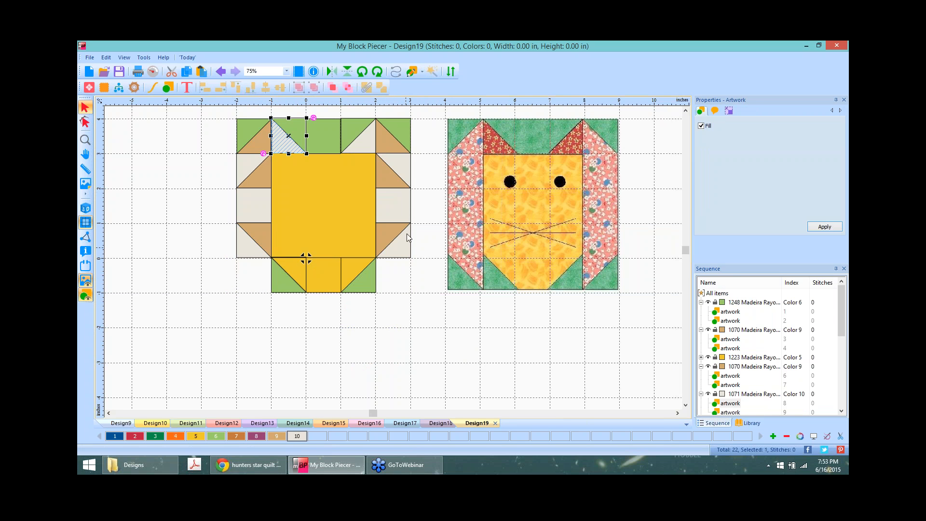
# Step: Move the right-side half-square triangle unit into the bottom-right corner and group its two pieces
pyautogui.moveTo(393, 237)
pyautogui.mouseDown()
pyautogui.moveTo(394, 269)
pyautogui.moveTo(393, 235)
pyautogui.mouseUp()
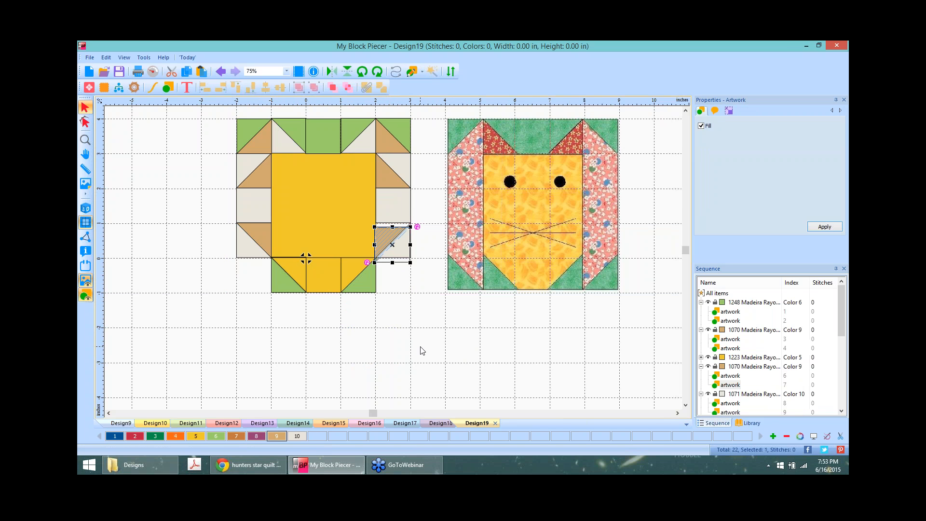
pyautogui.moveTo(425, 272); pyautogui.dragTo(394, 275)
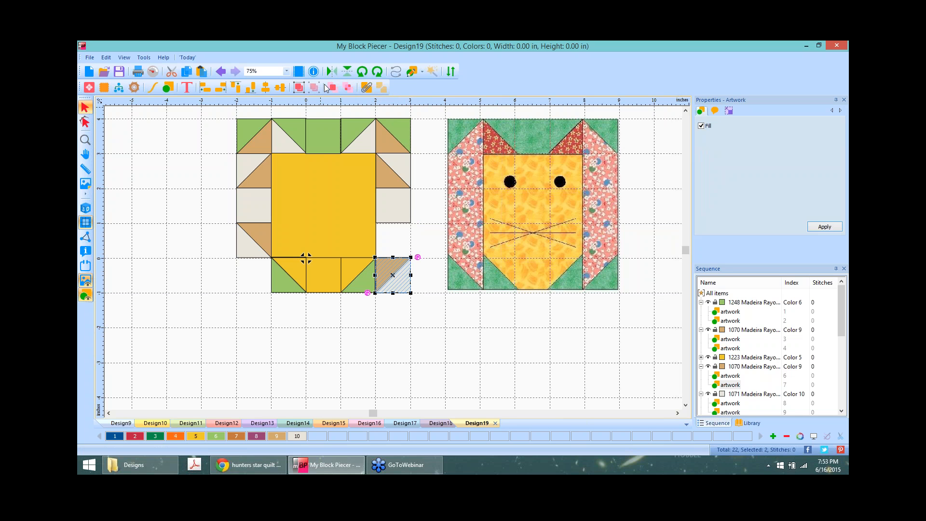
pyautogui.click(300, 87)
pyautogui.click(426, 291)
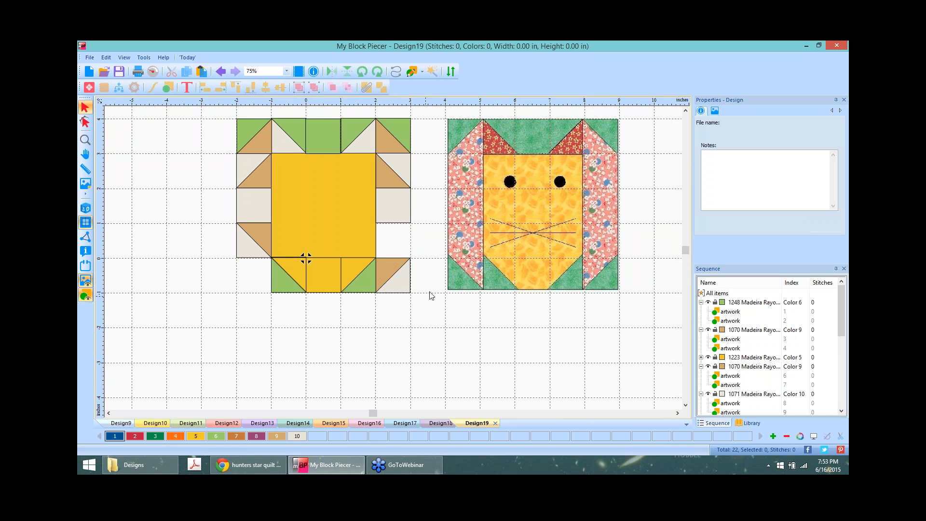
pyautogui.click(388, 209)
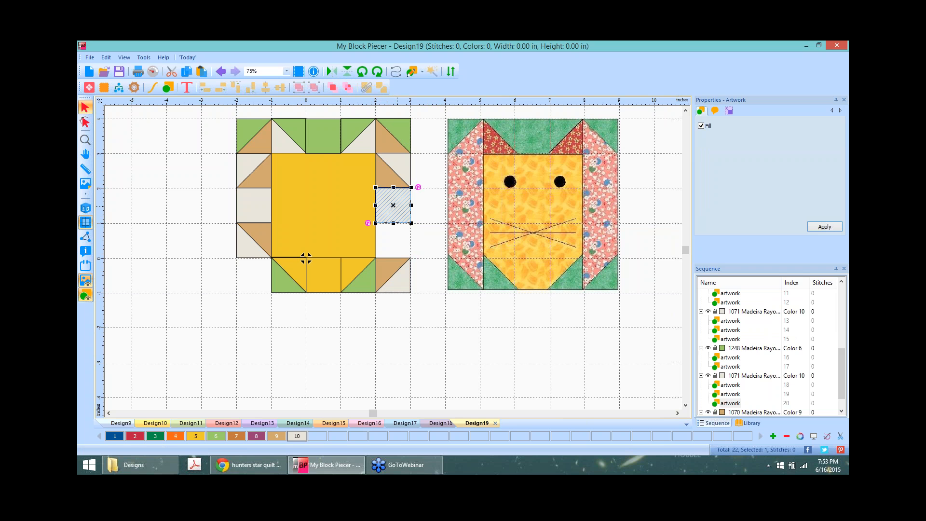
# Step: Place a duplicate cream square one cell down and delete the two leftover triangles above
pyautogui.hotkey('ctrl', 'v')
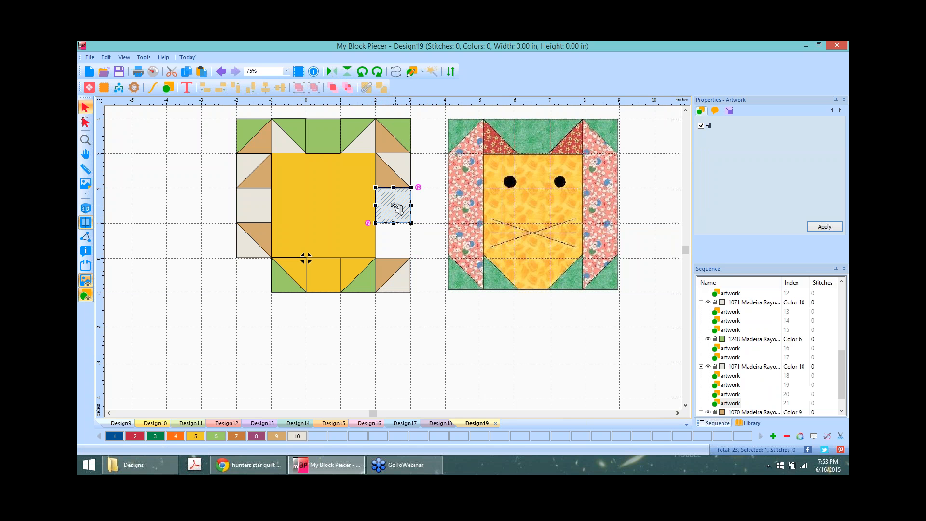
pyautogui.moveTo(395, 207); pyautogui.dragTo(396, 242)
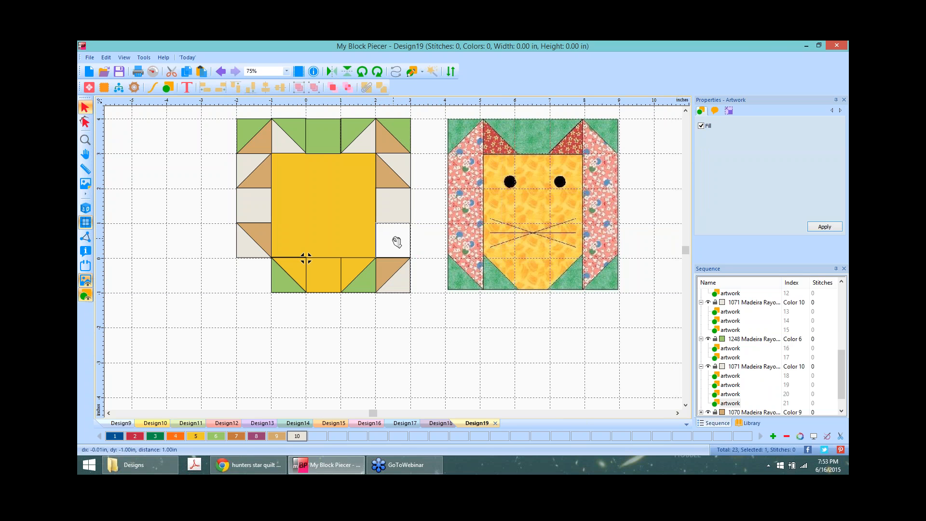
pyautogui.moveTo(397, 242); pyautogui.dragTo(396, 242)
pyautogui.click(386, 173)
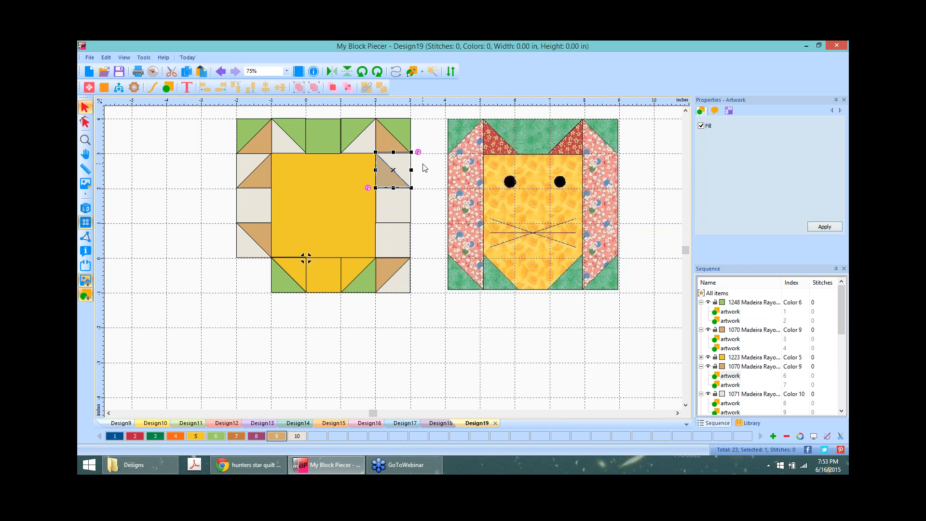
pyautogui.press('Delete')
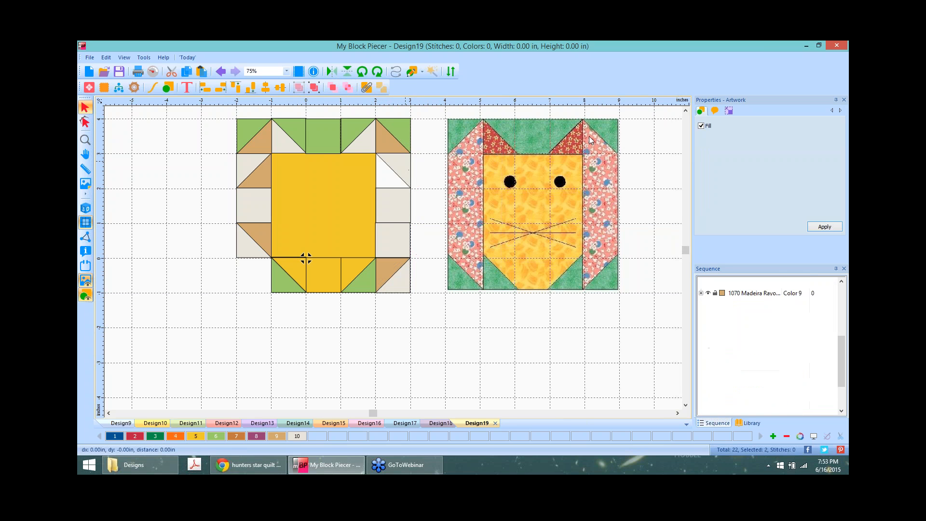
pyautogui.press('Delete')
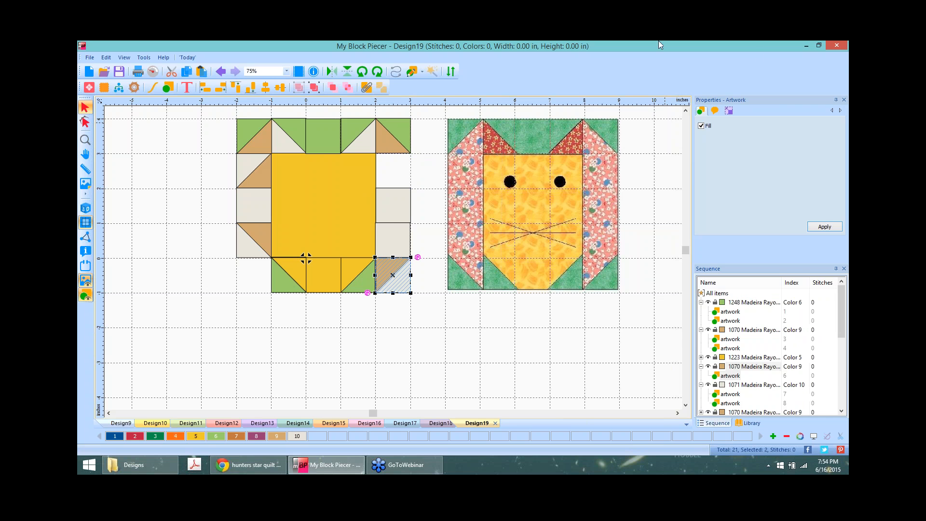
# Step: Duplicate the cream square again into the empty top-right cell
pyautogui.click(387, 227)
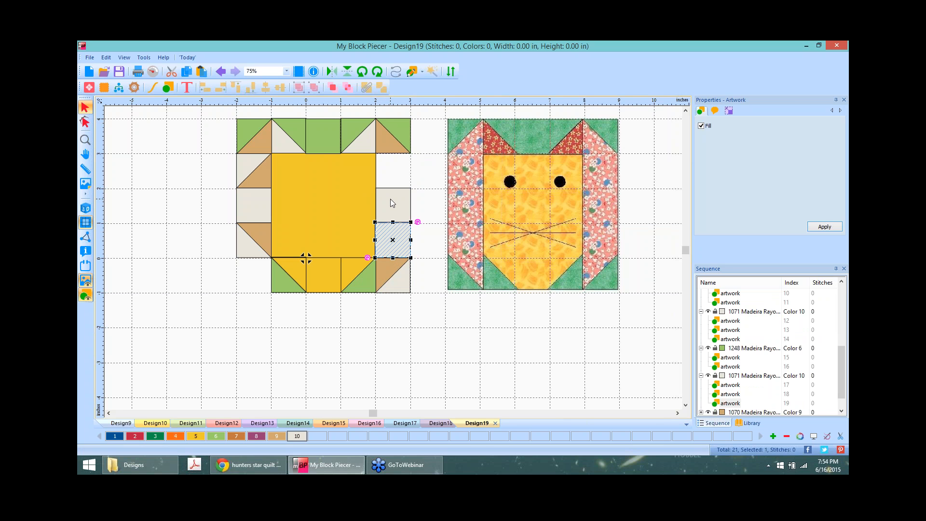
pyautogui.hotkey('ctrl', 'v')
pyautogui.moveTo(395, 241); pyautogui.dragTo(399, 173)
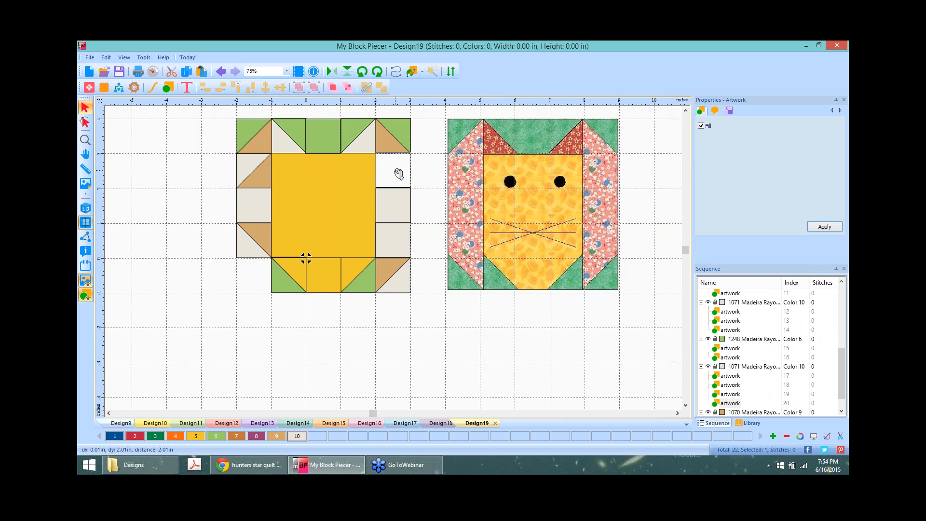
pyautogui.click(431, 211)
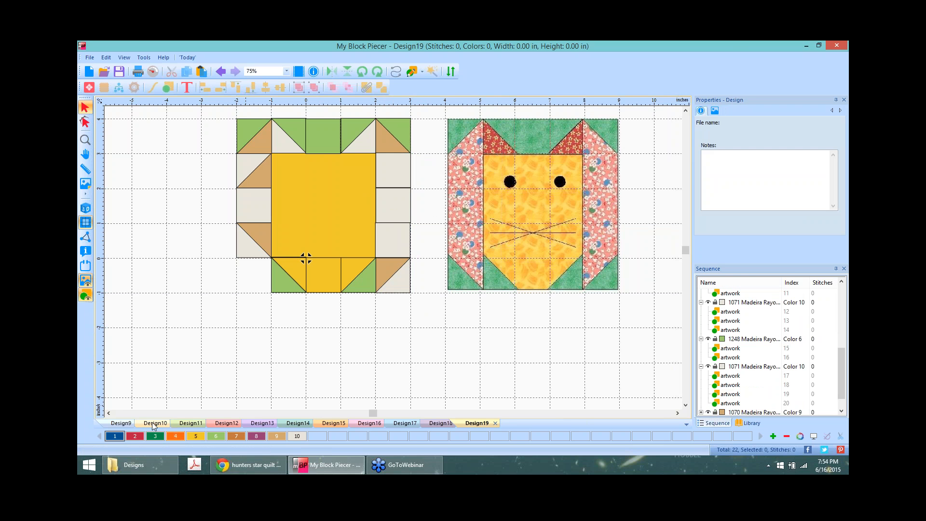
# Step: Ungroup the right-column pieces, including the bottom grouped pair
pyautogui.click(136, 437)
pyautogui.click(386, 136)
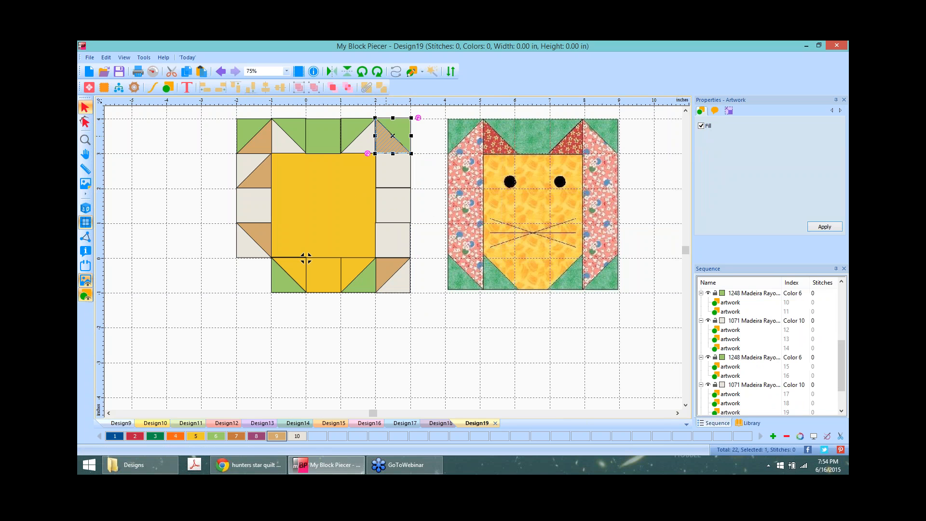
pyautogui.keyDown('ctrl'); pyautogui.click(391, 176); pyautogui.keyUp('ctrl')
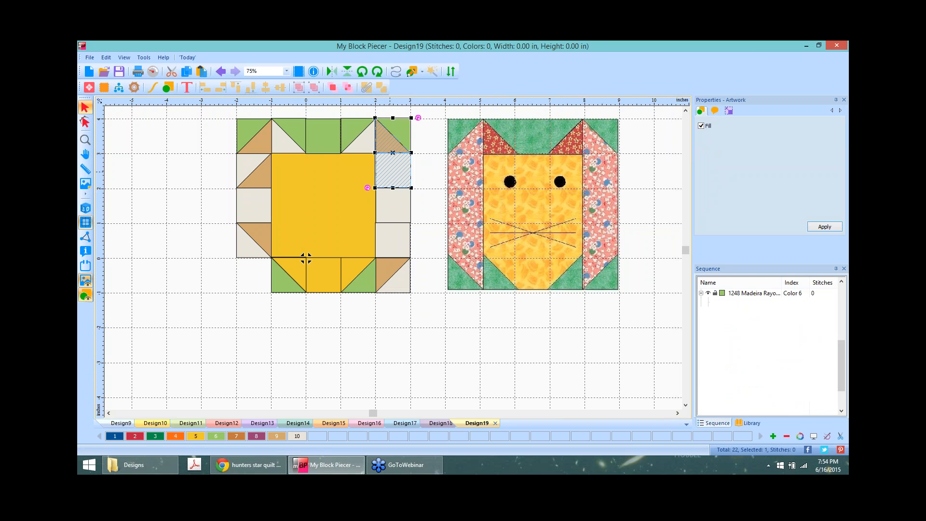
pyautogui.keyDown('ctrl'); pyautogui.click(398, 208); pyautogui.keyUp('ctrl')
pyautogui.keyDown('ctrl'); pyautogui.click(394, 240); pyautogui.keyUp('ctrl')
pyautogui.rightClick(385, 270)
pyautogui.keyDown('ctrl'); pyautogui.click(380, 267); pyautogui.keyUp('ctrl')
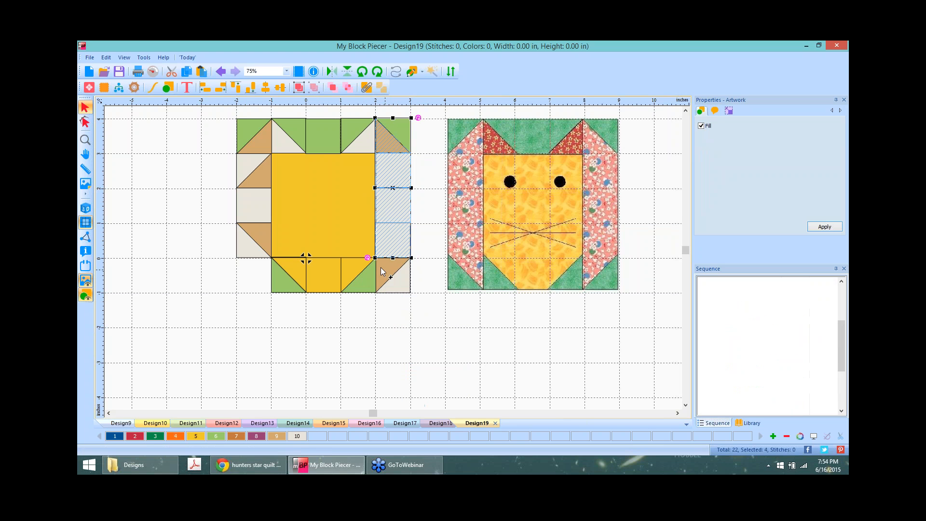
pyautogui.rightClick(386, 268)
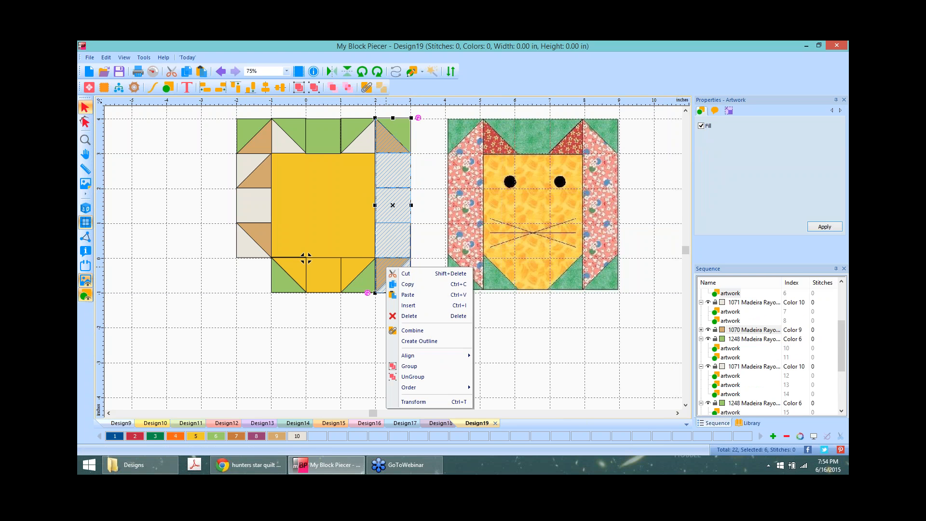
pyautogui.click(426, 375)
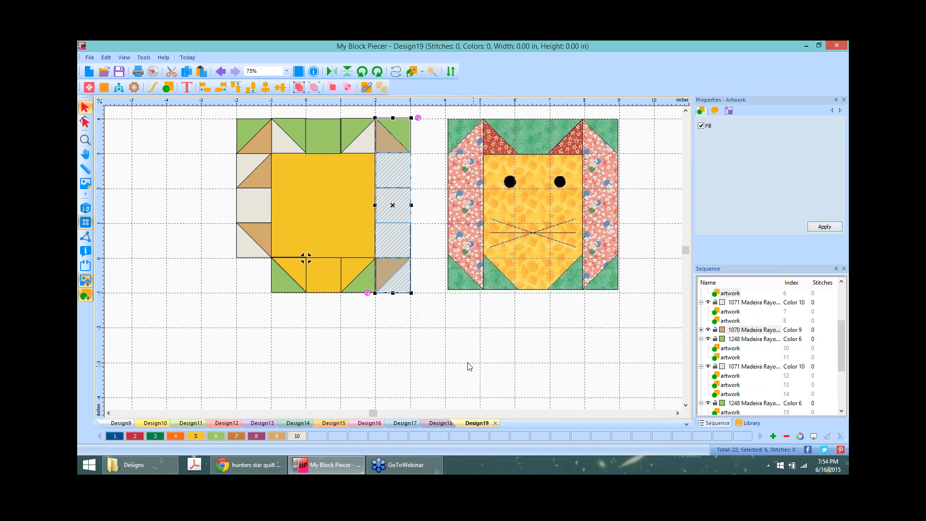
pyautogui.click(444, 350)
# Step: Fill the five right-column pieces orange
pyautogui.click(383, 137)
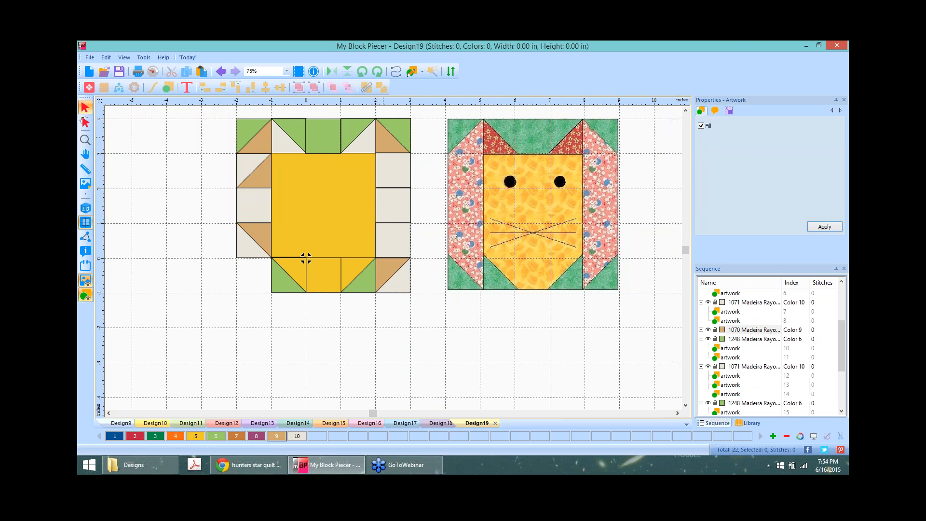
pyautogui.keyDown('ctrl'); pyautogui.click(393, 173); pyautogui.keyUp('ctrl')
pyautogui.keyDown('ctrl'); pyautogui.click(395, 212); pyautogui.keyUp('ctrl')
pyautogui.keyDown('ctrl'); pyautogui.click(394, 237); pyautogui.keyUp('ctrl')
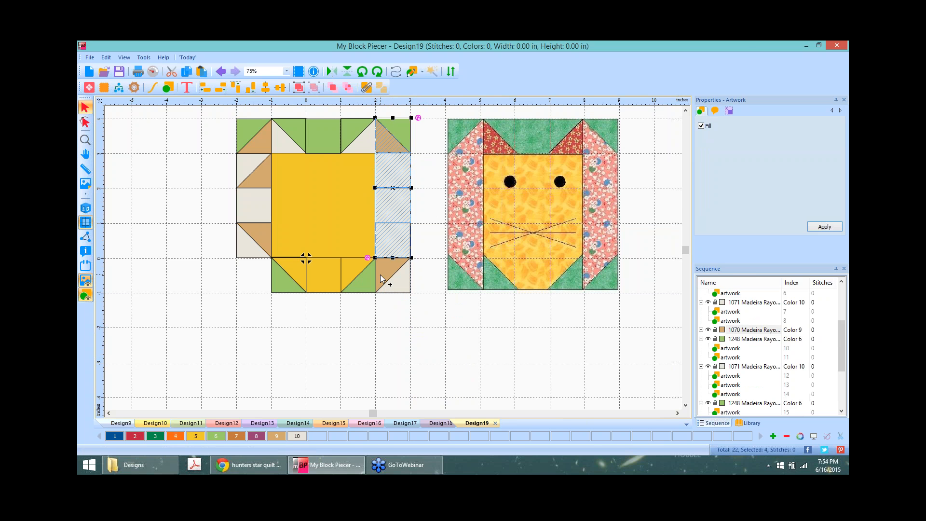
pyautogui.keyDown('ctrl'); pyautogui.click(392, 278); pyautogui.keyUp('ctrl')
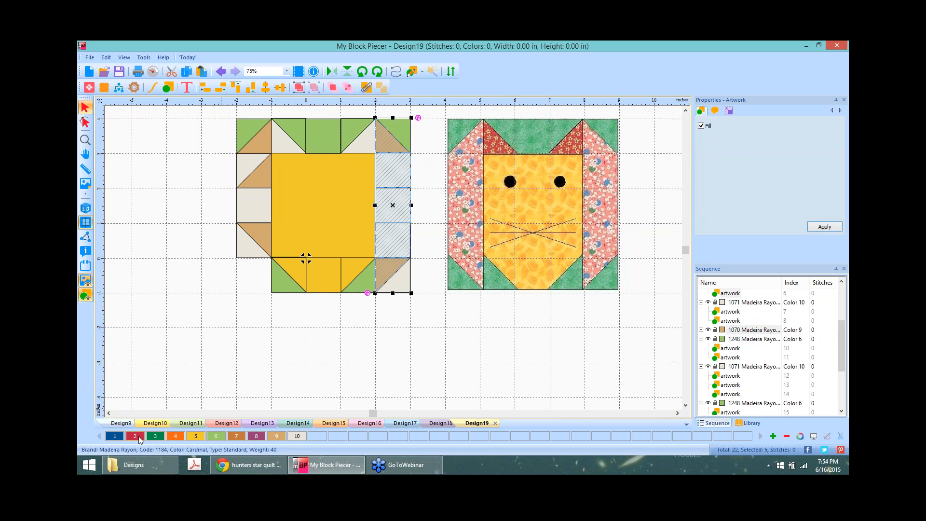
pyautogui.click(176, 436)
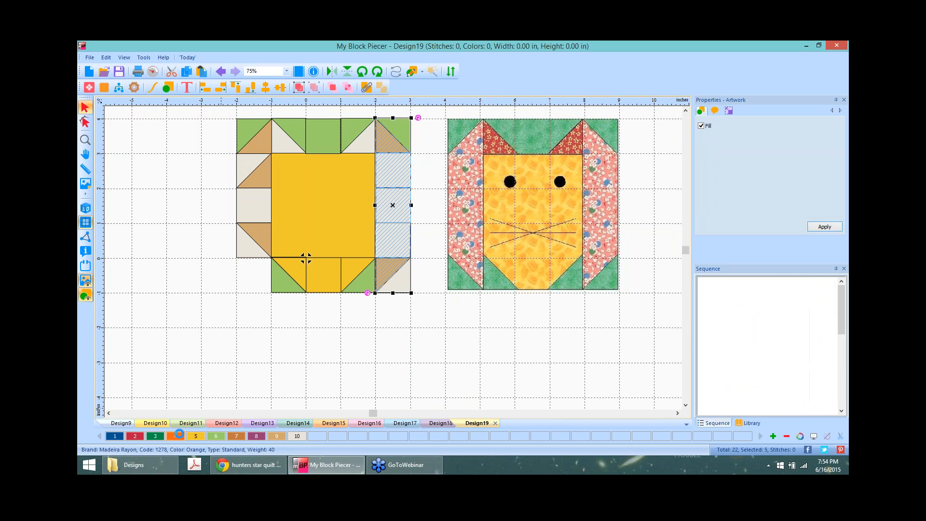
pyautogui.click(400, 284)
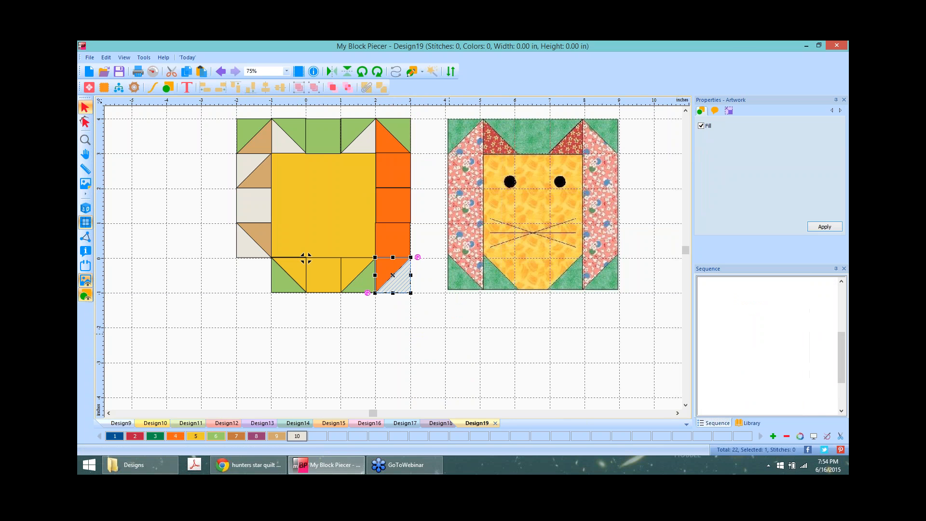
pyautogui.click(438, 345)
# Step: Turn the cream top-row triangle at the top right red
pyautogui.click(368, 136)
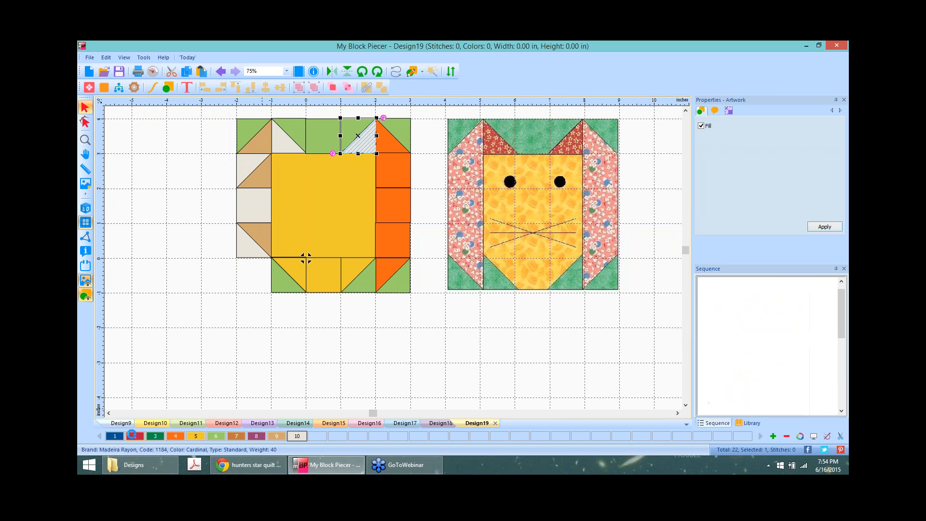
pyautogui.click(131, 435)
pyautogui.click(459, 358)
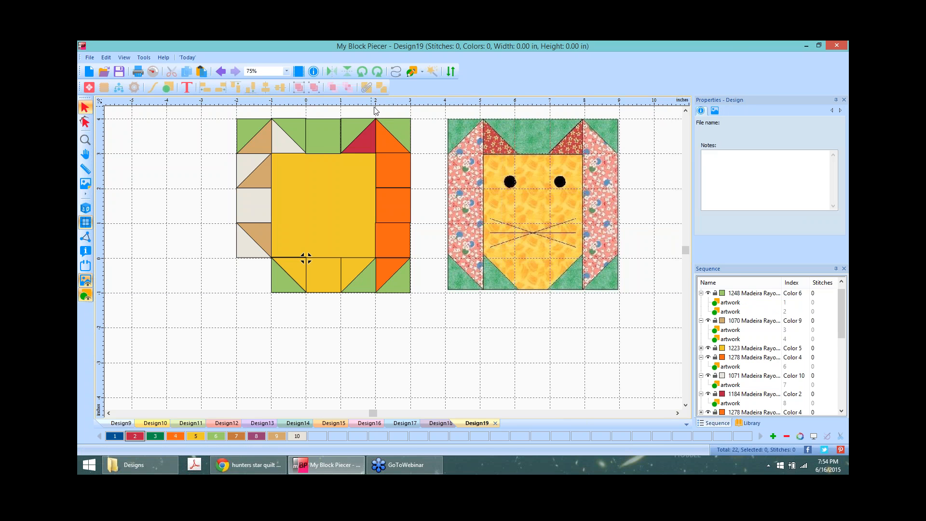
pyautogui.moveTo(436, 313); pyautogui.dragTo(372, 112)
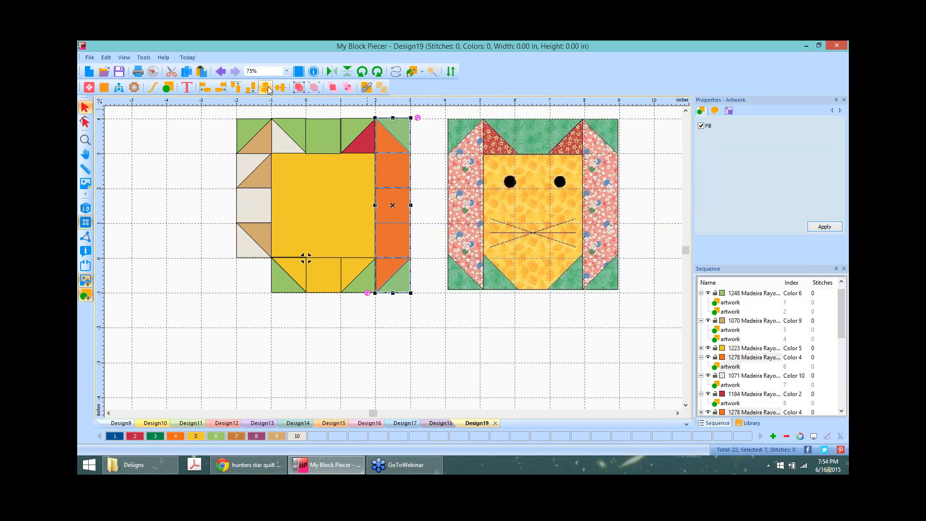
pyautogui.click(428, 330)
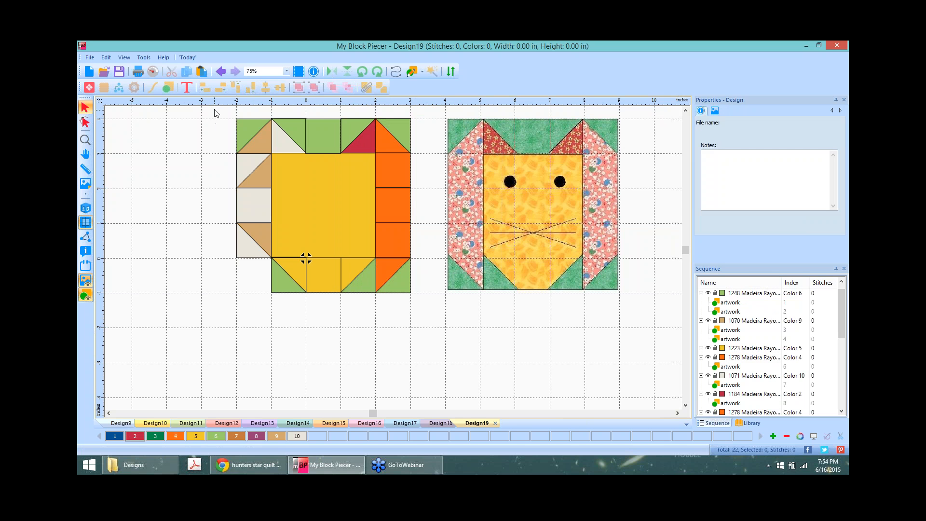
# Step: Centre-align the top-row pieces and delete the whole left border column
pyautogui.moveTo(214, 109); pyautogui.dragTo(427, 159)
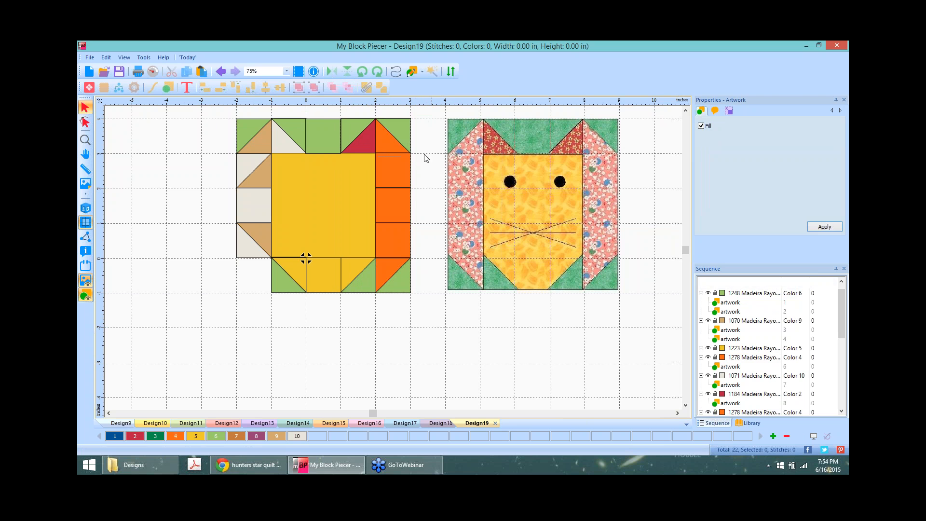
pyautogui.click(281, 90)
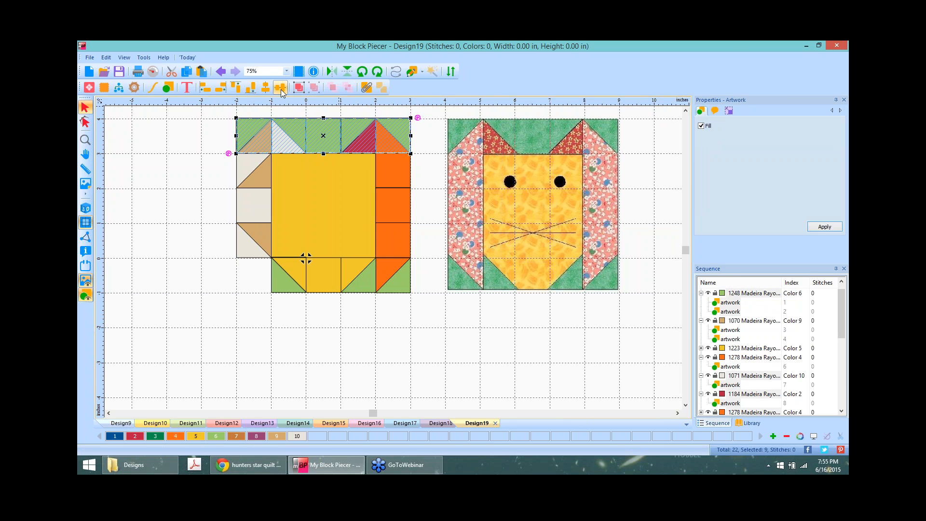
pyautogui.click(186, 198)
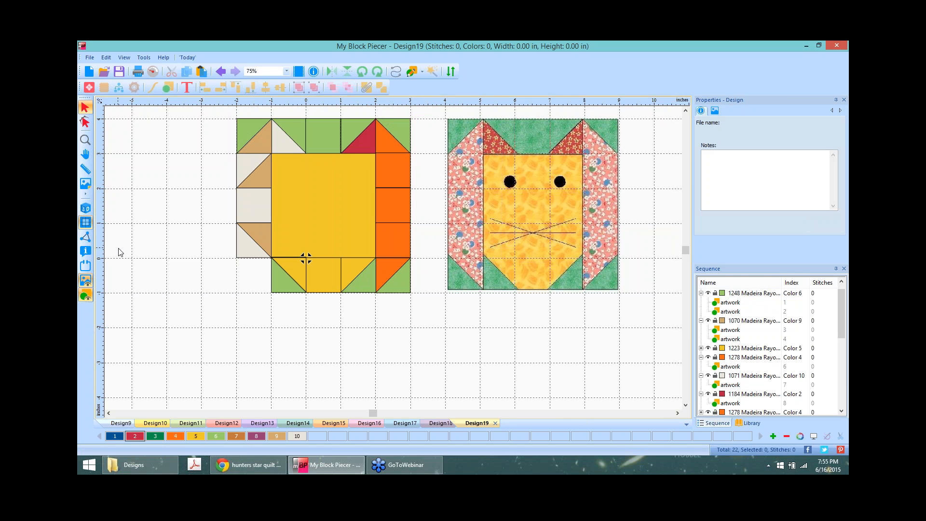
pyautogui.moveTo(227, 111); pyautogui.dragTo(278, 266)
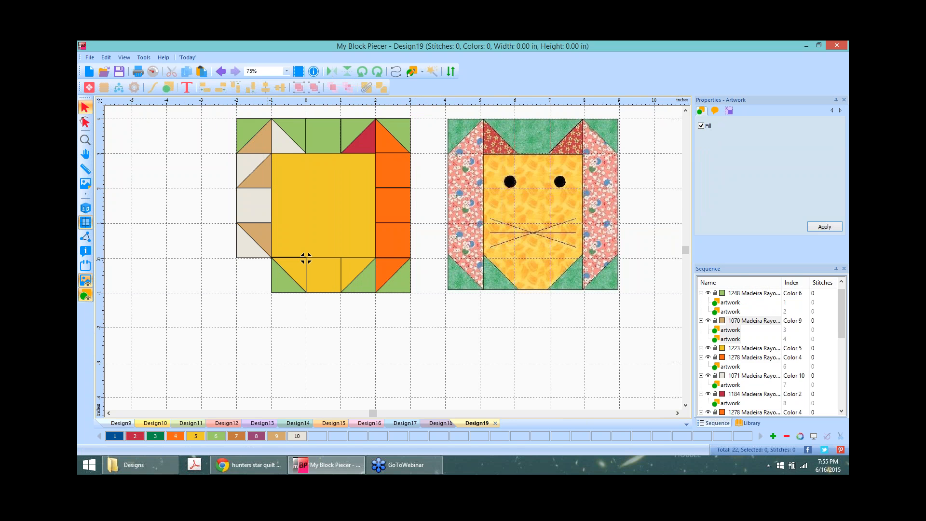
pyautogui.press('Delete')
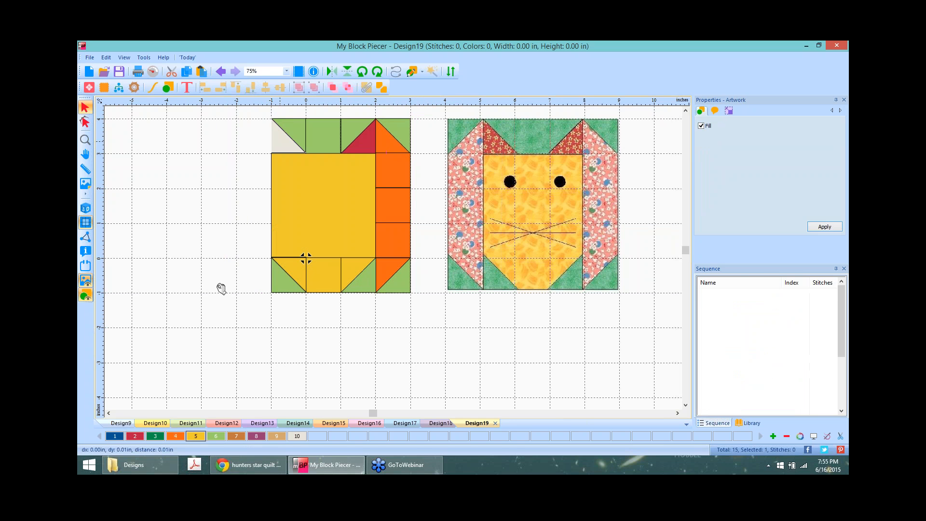
# Step: Colour the top-left ear triangle red
pyautogui.click(176, 437)
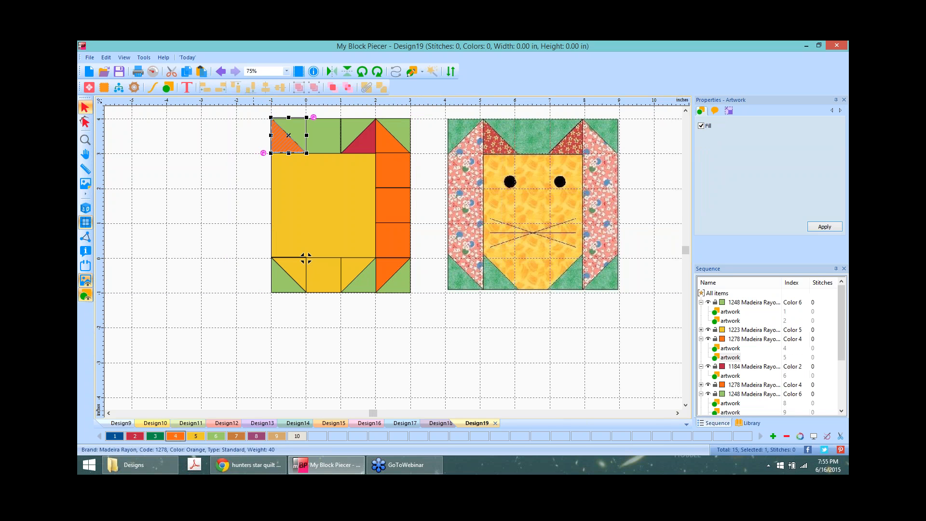
pyautogui.click(132, 437)
pyautogui.click(347, 380)
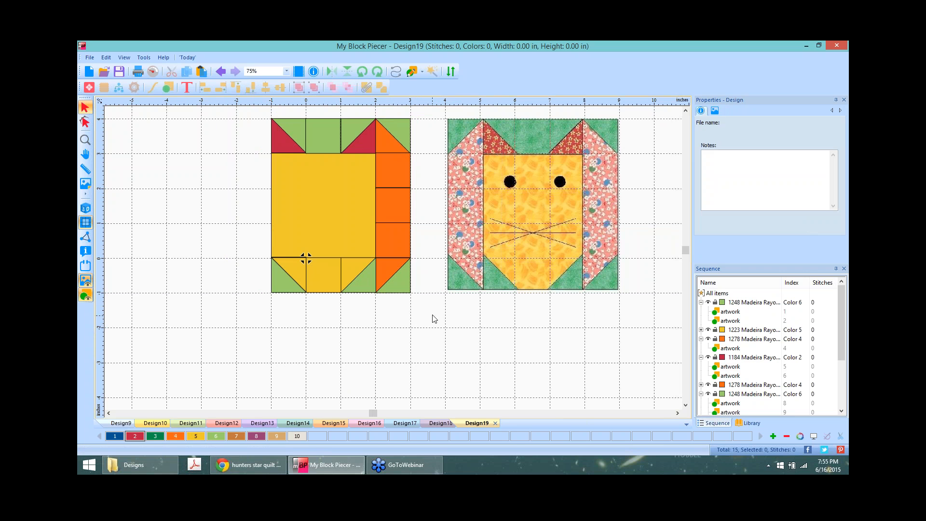
# Step: Copy the seven-piece orange right column, paste it on the left side and mirror it horizontally
pyautogui.moveTo(433, 311); pyautogui.dragTo(369, 114)
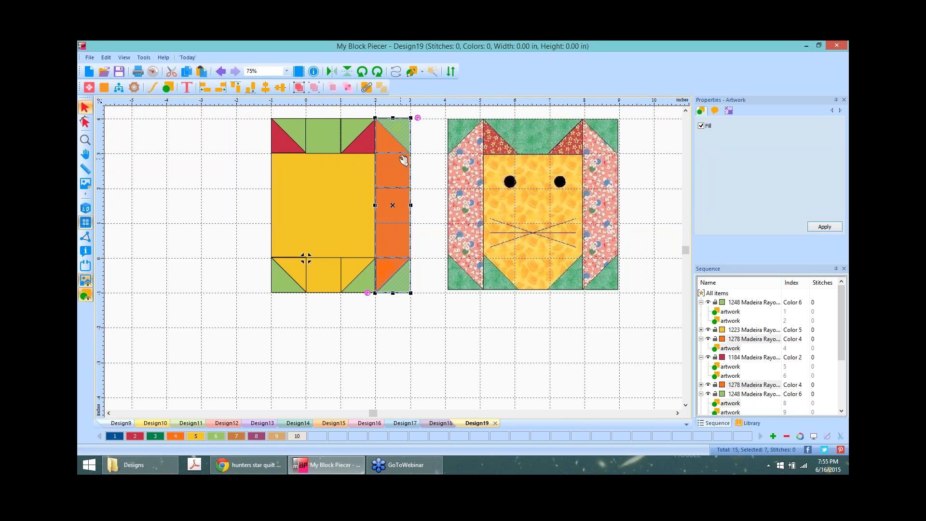
pyautogui.rightClick(392, 140)
pyautogui.click(422, 152)
pyautogui.rightClick(219, 180)
pyautogui.click(255, 211)
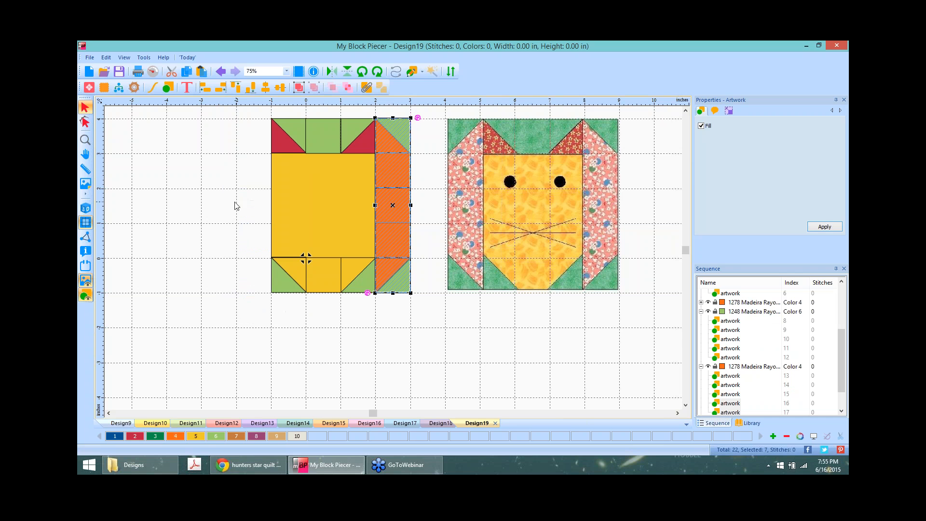
pyautogui.moveTo(399, 204); pyautogui.dragTo(257, 207)
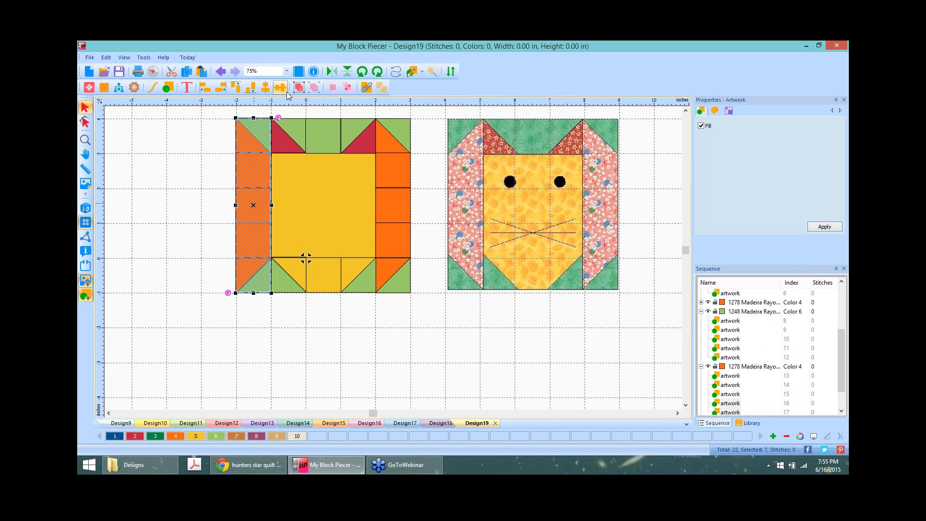
pyautogui.click(331, 73)
pyautogui.click(472, 351)
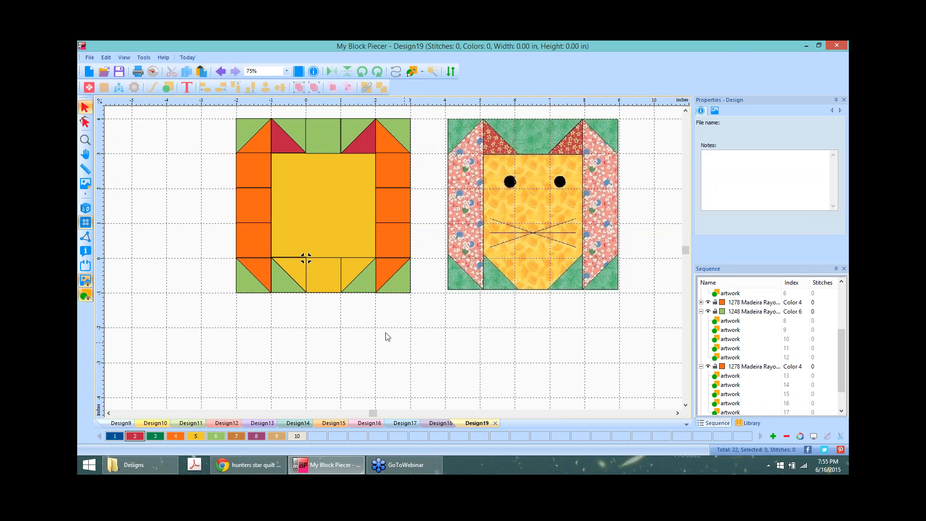
# Step: Draw the first whisker running-stitch line and recolour it to colour 8
pyautogui.click(397, 72)
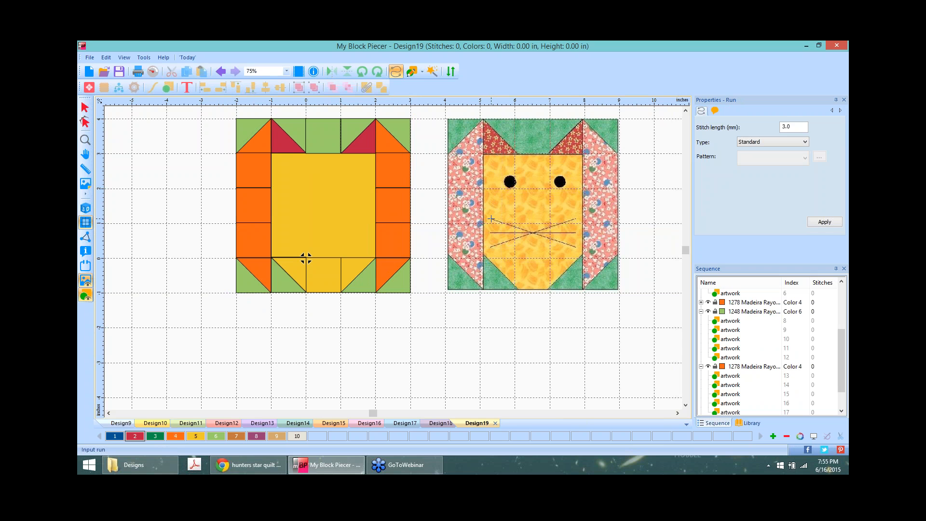
pyautogui.click(576, 247)
pyautogui.press('Return')
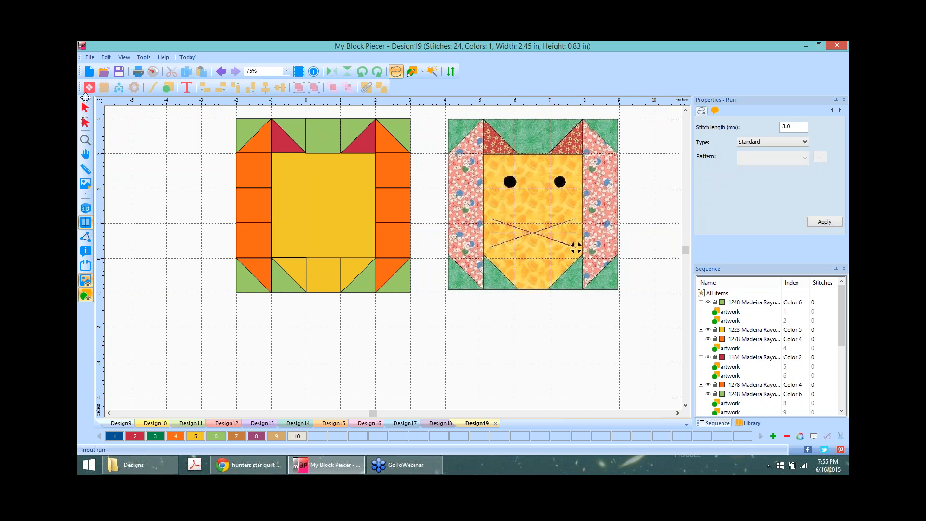
pyautogui.click(85, 107)
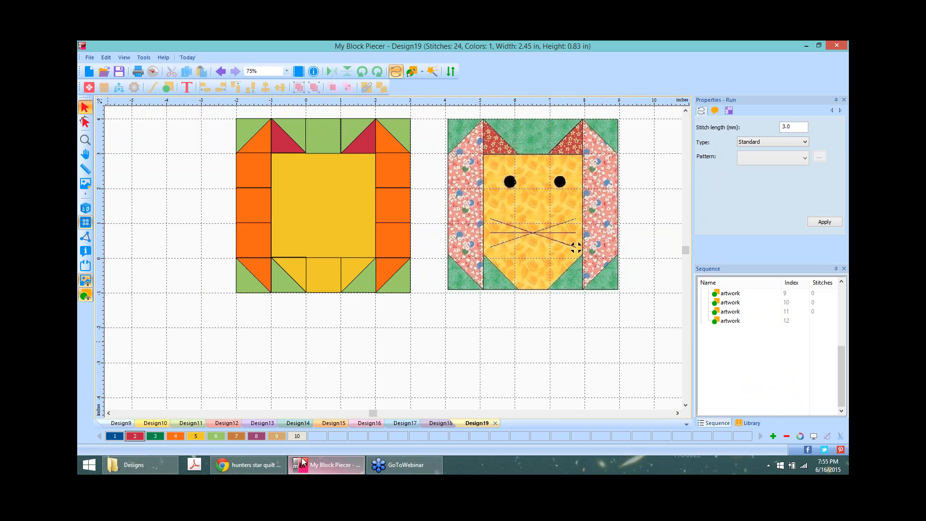
pyautogui.click(259, 436)
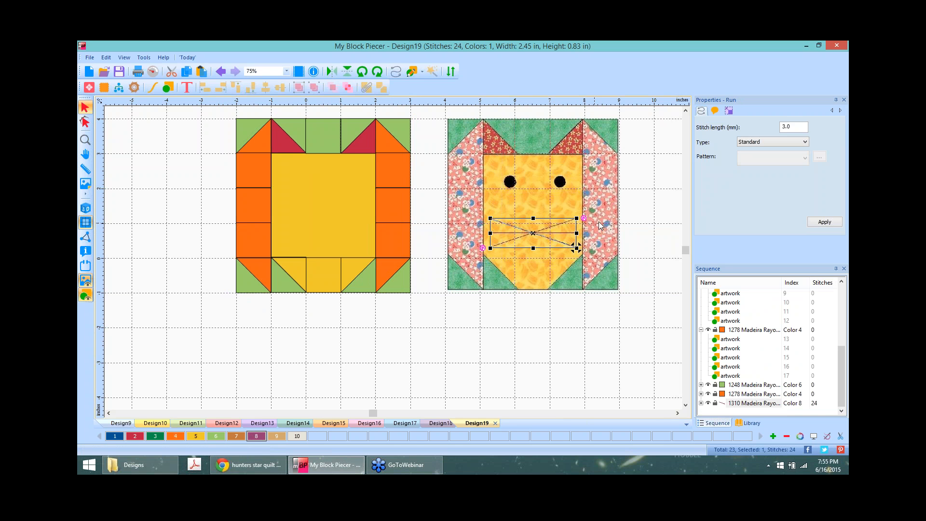
pyautogui.click(555, 323)
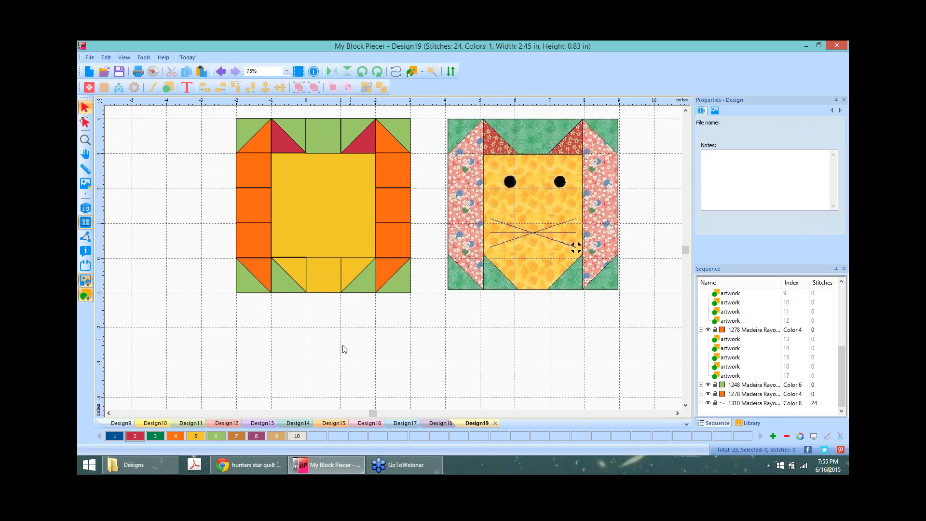
pyautogui.click(259, 437)
# Step: Stitch the middle and lower whisker runs over the cat photo and preview them in 3D
pyautogui.click(395, 71)
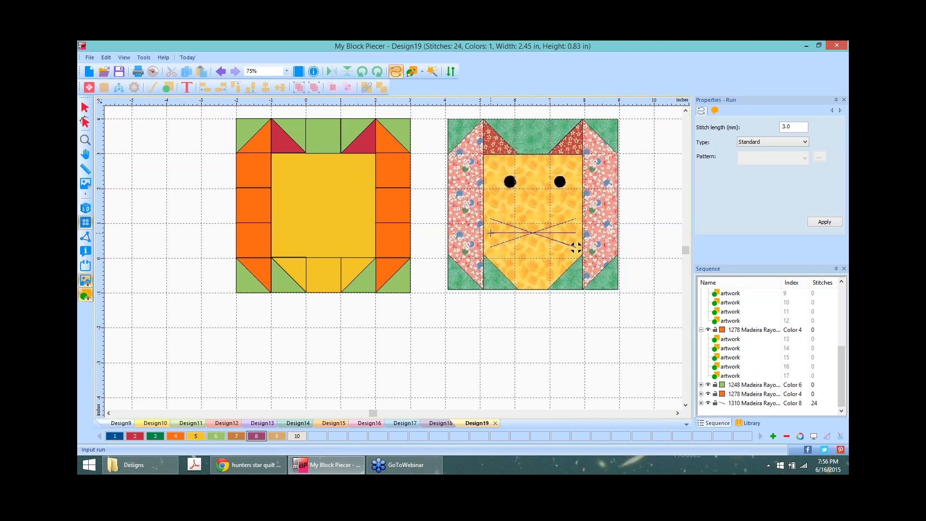
pyautogui.click(491, 233)
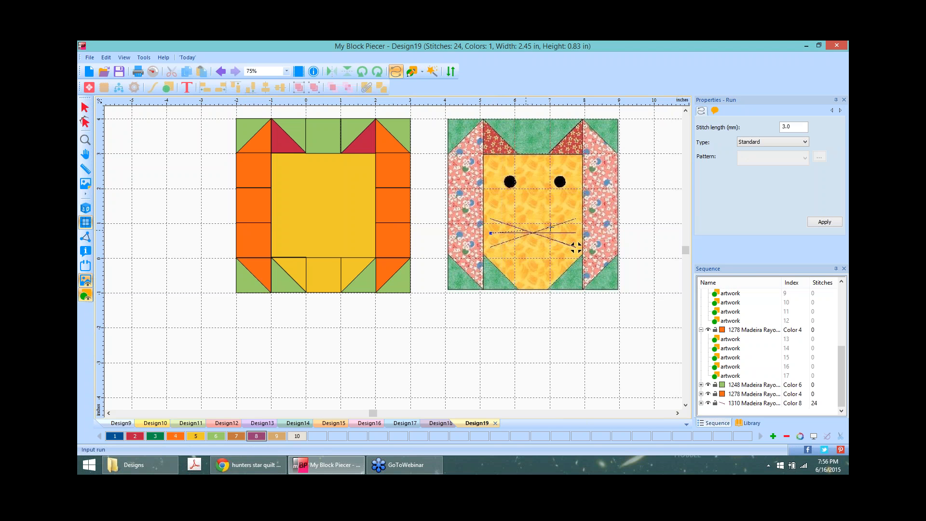
pyautogui.click(575, 234)
pyautogui.rightClick(575, 233)
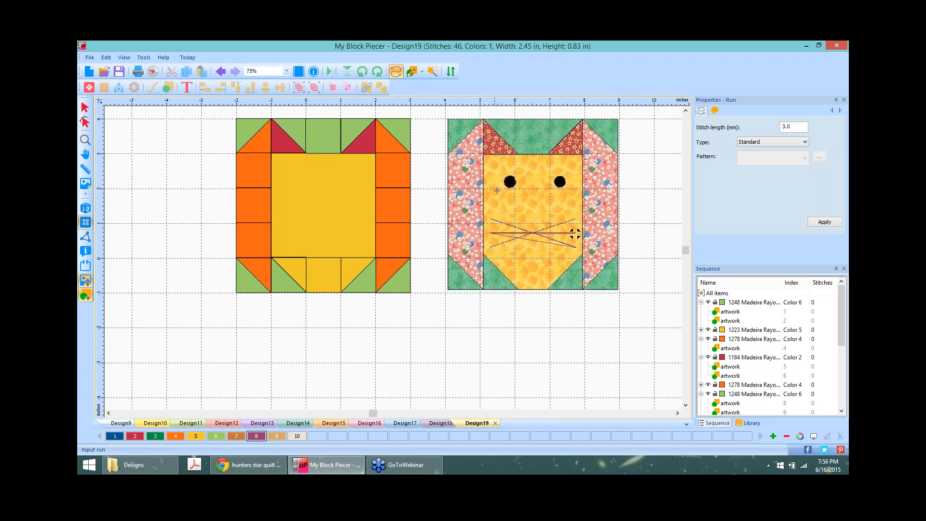
pyautogui.click(491, 247)
pyautogui.press('Return')
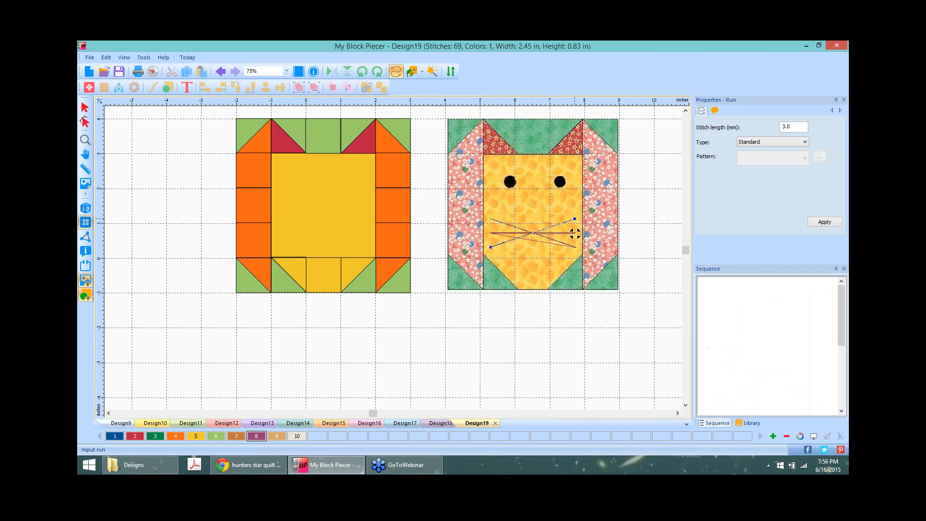
pyautogui.click(85, 208)
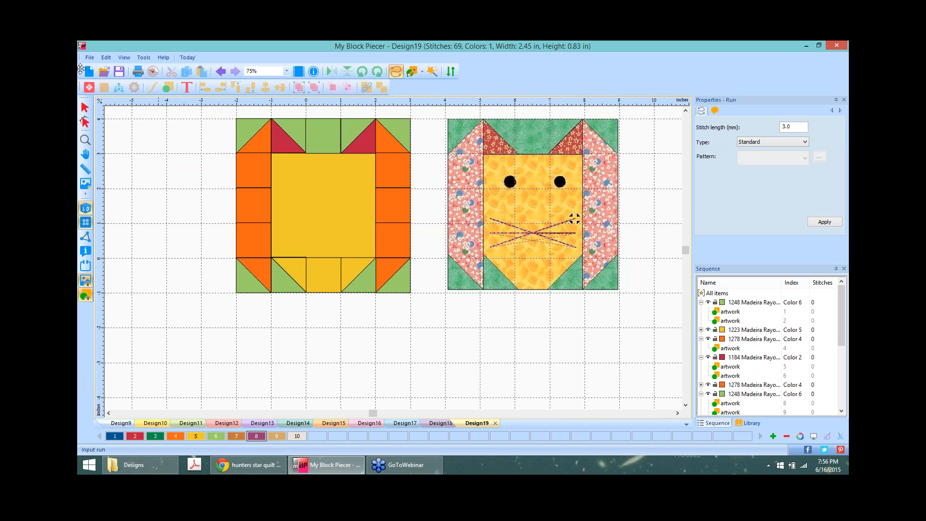
# Step: Box-select the three whisker runs and move them onto the orange cat block's face
pyautogui.click(86, 108)
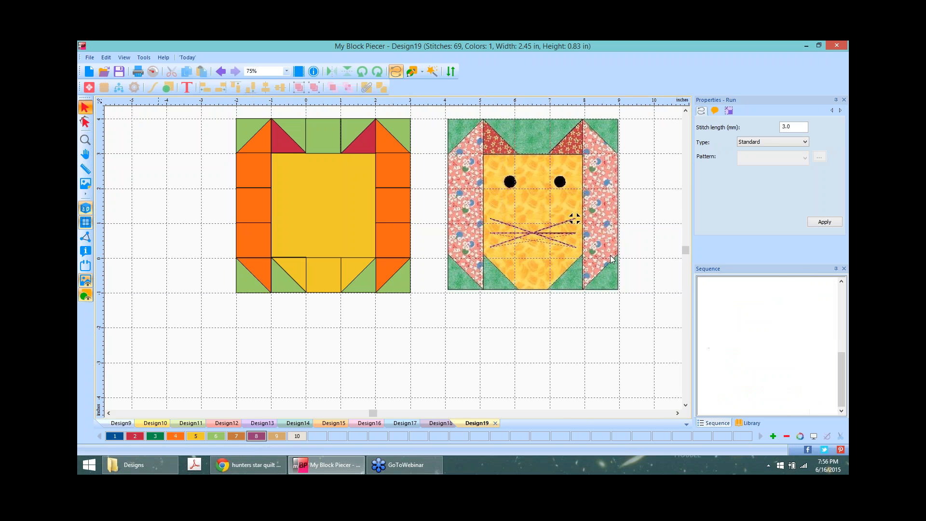
pyautogui.click(538, 236)
pyautogui.moveTo(537, 235)
pyautogui.mouseDown()
pyautogui.moveTo(318, 230)
pyautogui.moveTo(550, 232)
pyautogui.moveTo(535, 232)
pyautogui.mouseUp()
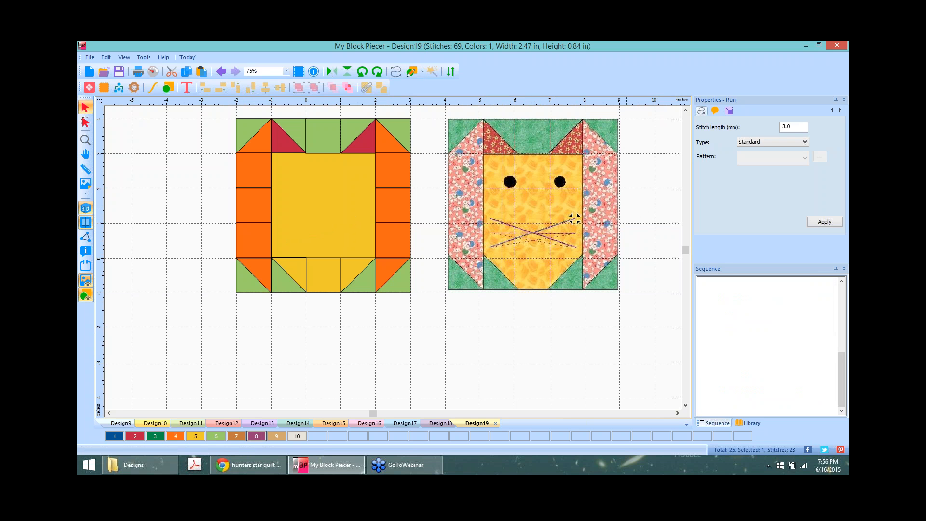
pyautogui.moveTo(467, 200); pyautogui.dragTo(620, 293)
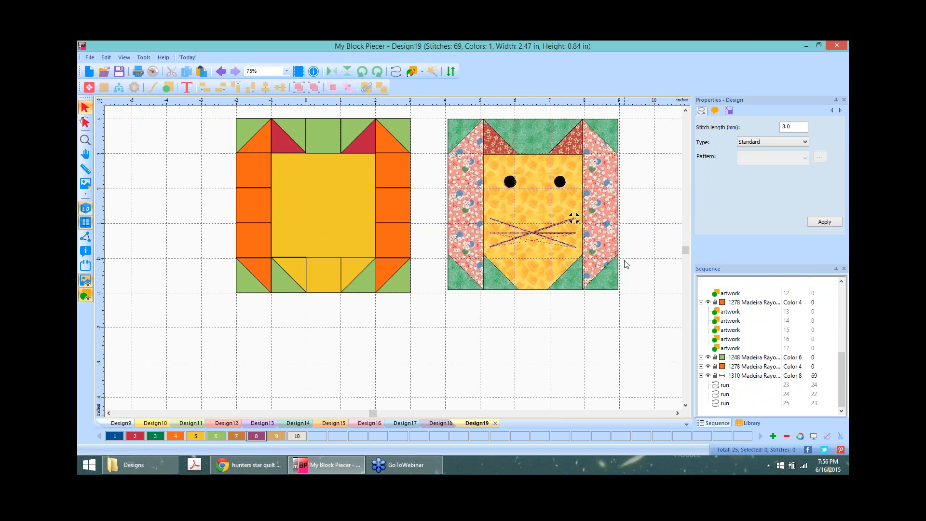
pyautogui.moveTo(537, 234); pyautogui.dragTo(328, 234)
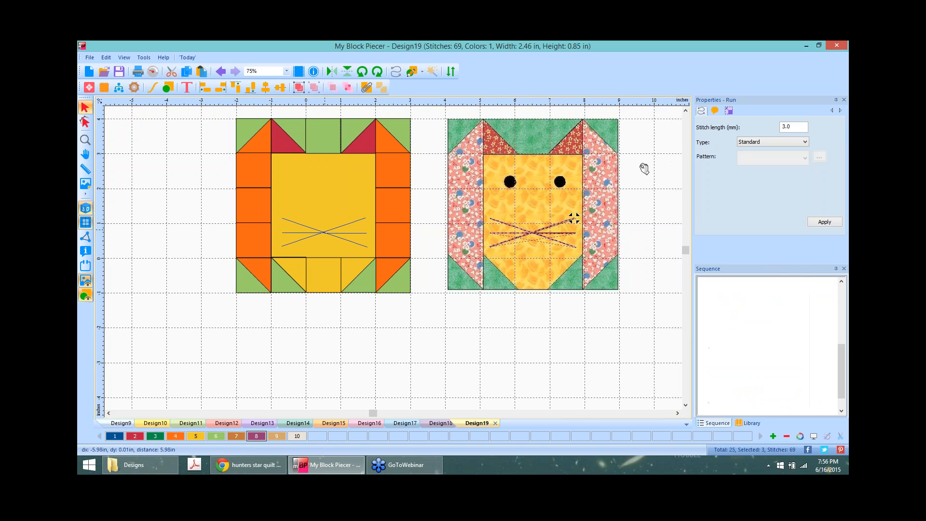
pyautogui.click(663, 173)
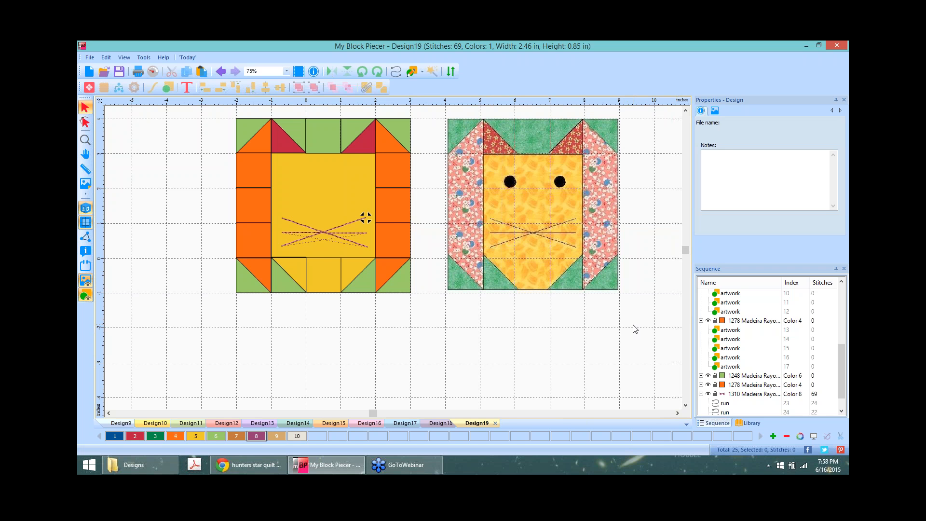
# Step: Create a new design and load the hunters star quilt block image as its backdrop
pyautogui.click(91, 73)
pyautogui.click(84, 186)
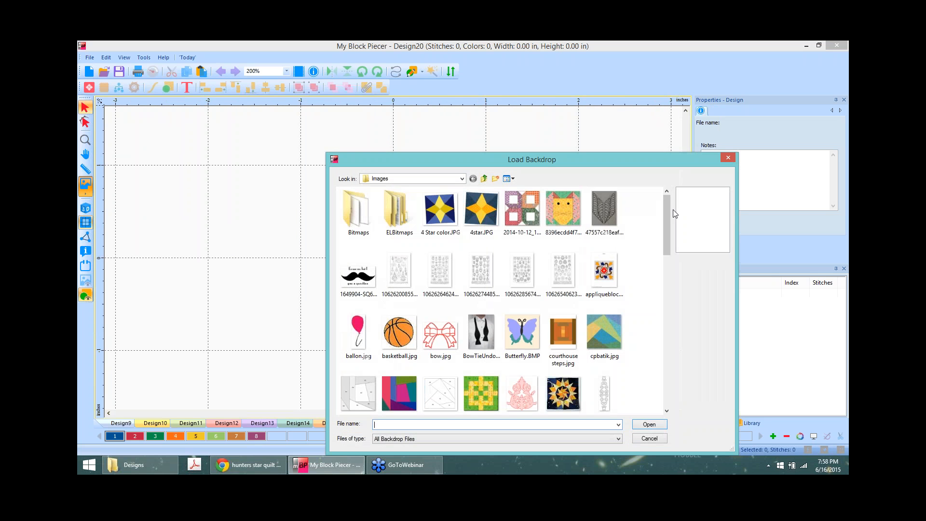
pyautogui.moveTo(665, 202); pyautogui.dragTo(670, 297)
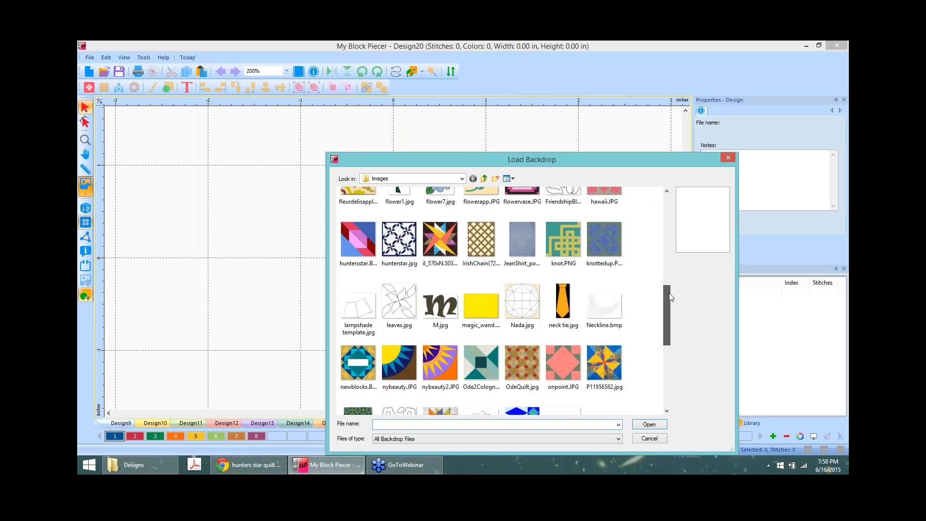
pyautogui.click(440, 239)
pyautogui.click(650, 425)
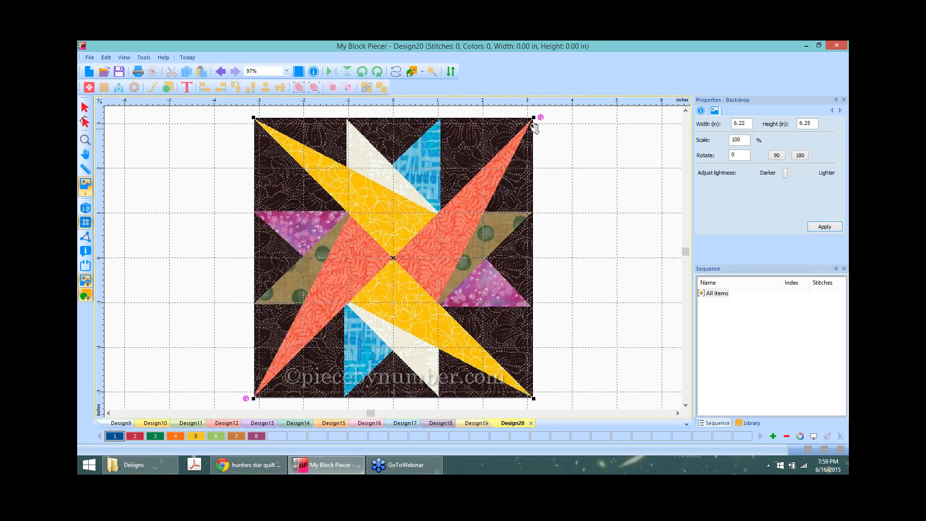
# Step: Trace a long star point with the Artwork pen, from the block's top-right corner to its centre
pyautogui.click(412, 71)
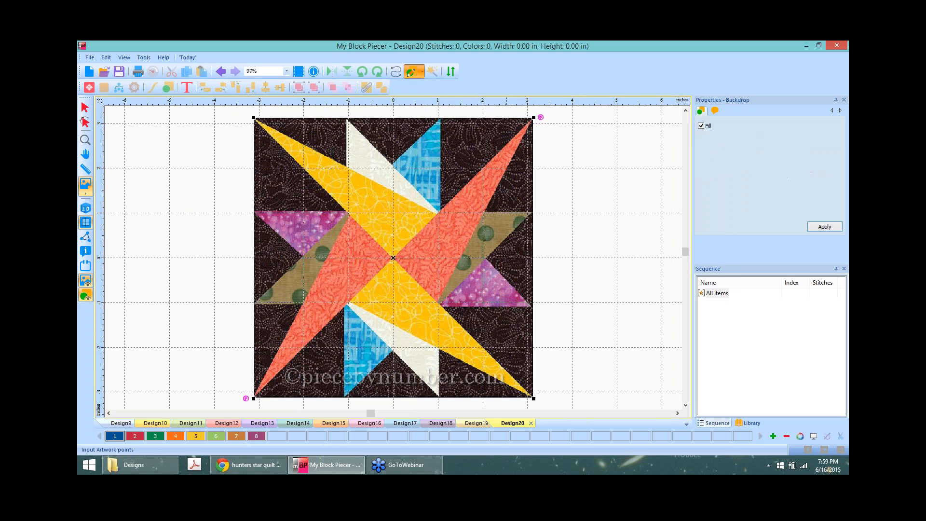
pyautogui.click(422, 71)
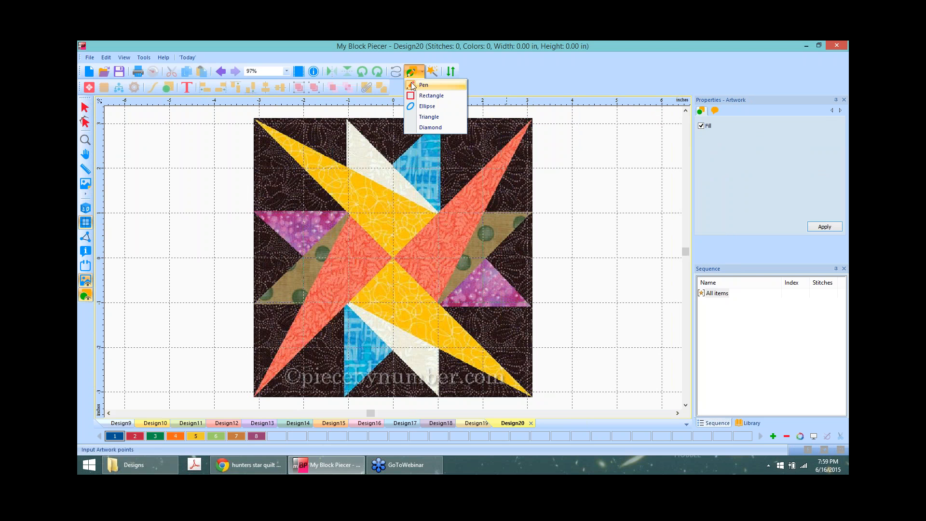
pyautogui.click(414, 85)
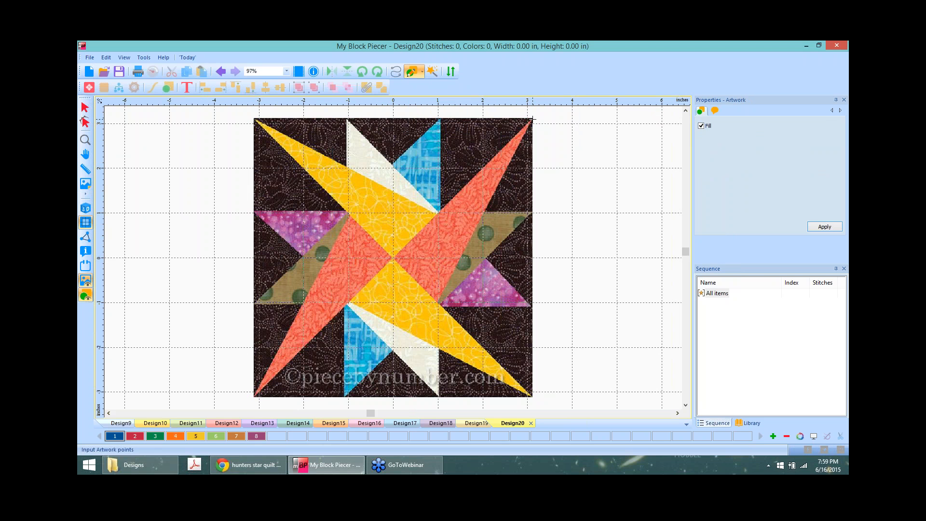
pyautogui.click(528, 124)
pyautogui.click(394, 258)
pyautogui.doubleClick(530, 119)
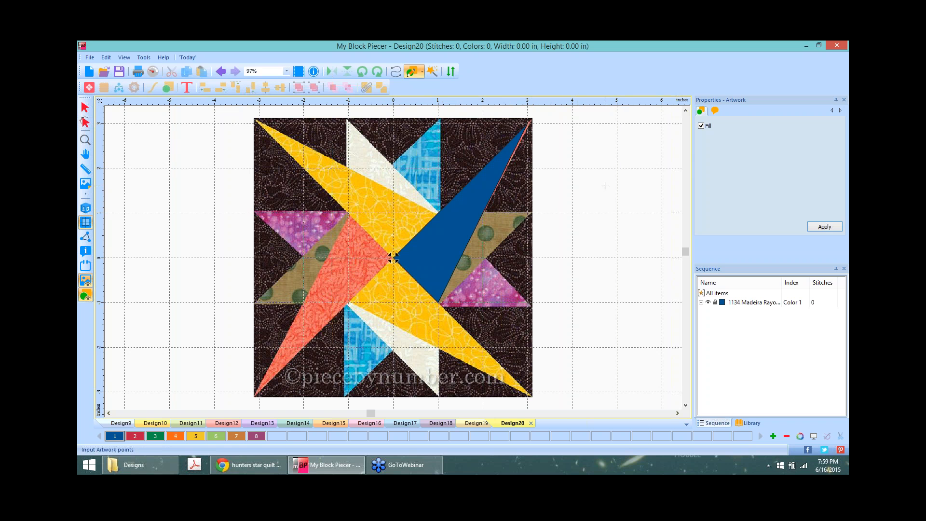
# Step: Move the blue star-point shape to the right of the block
pyautogui.click(85, 107)
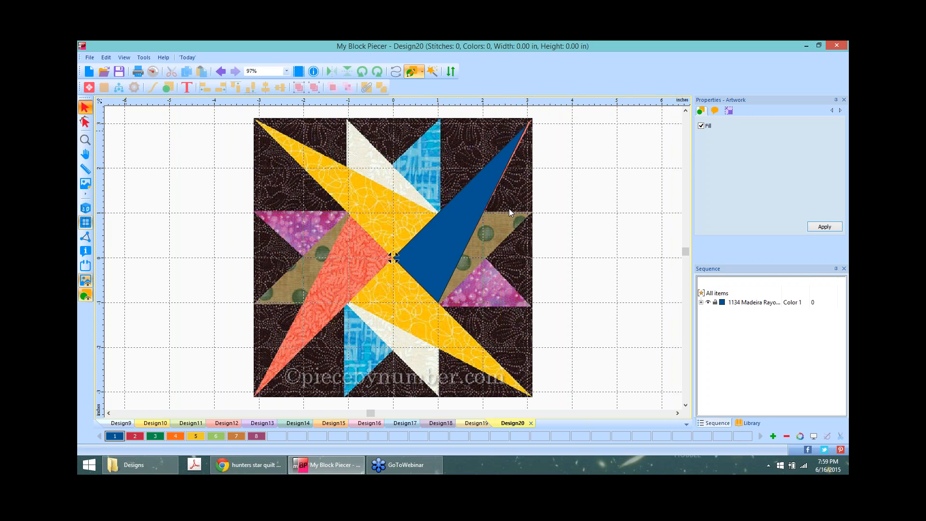
pyautogui.click(493, 211)
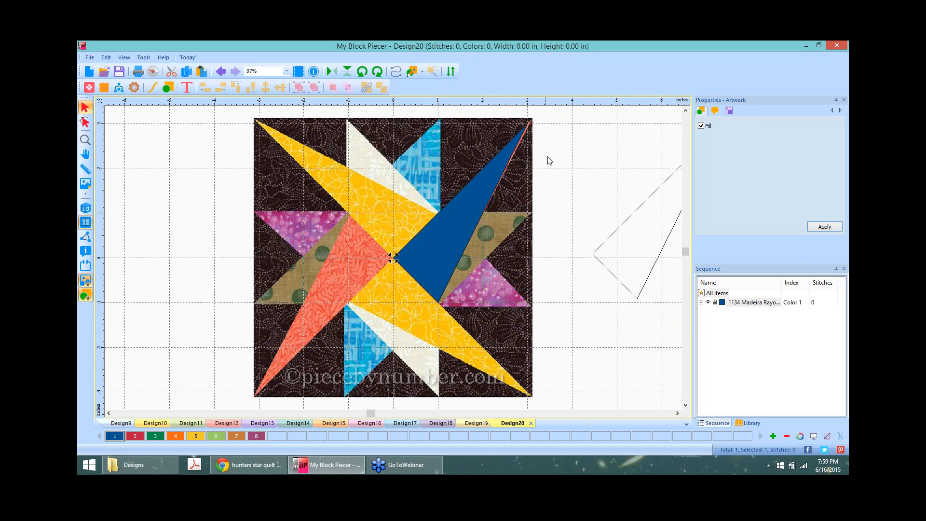
pyautogui.moveTo(550, 161); pyautogui.dragTo(550, 161)
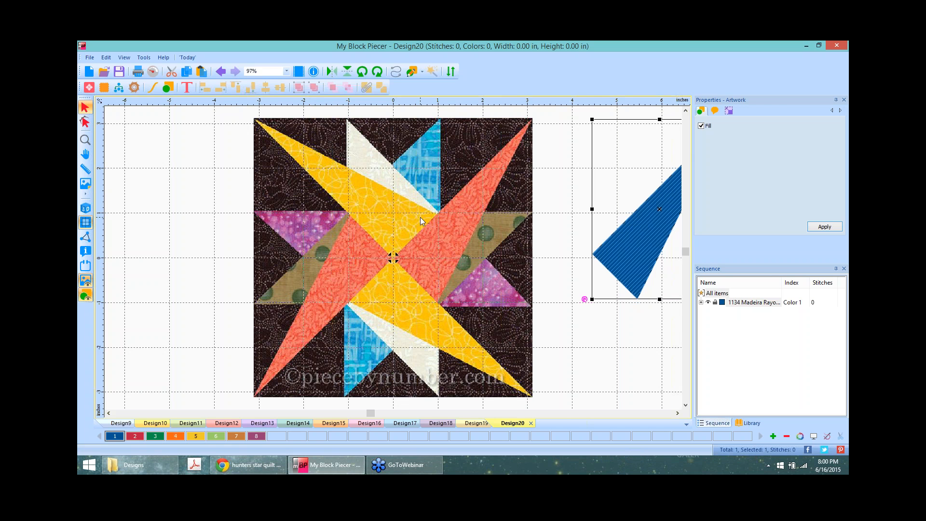
pyautogui.scroll(-2, 421, 217)
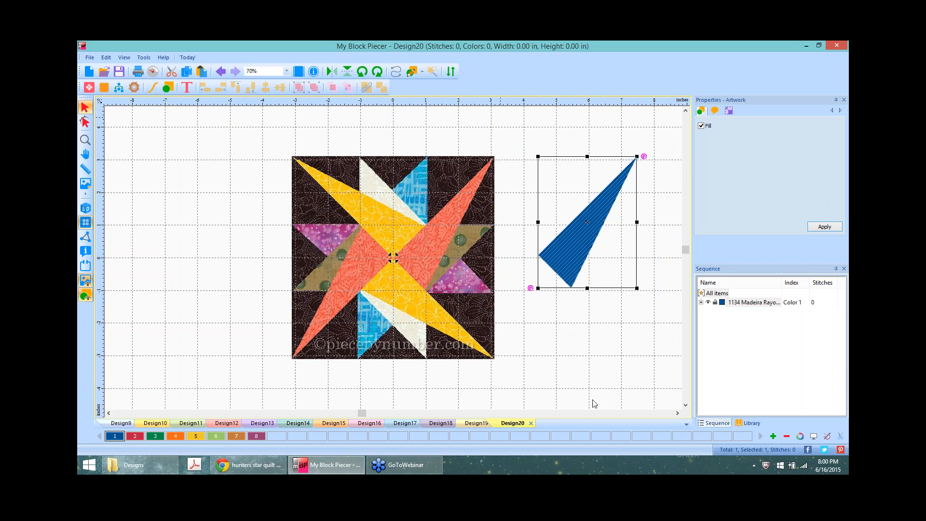
pyautogui.scroll(-3, 533, 357)
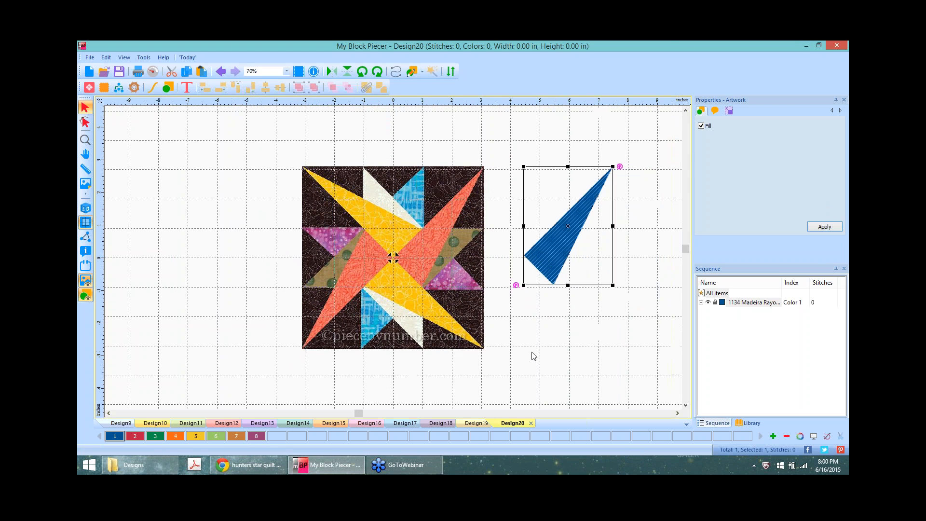
pyautogui.scroll(3, 605, 297)
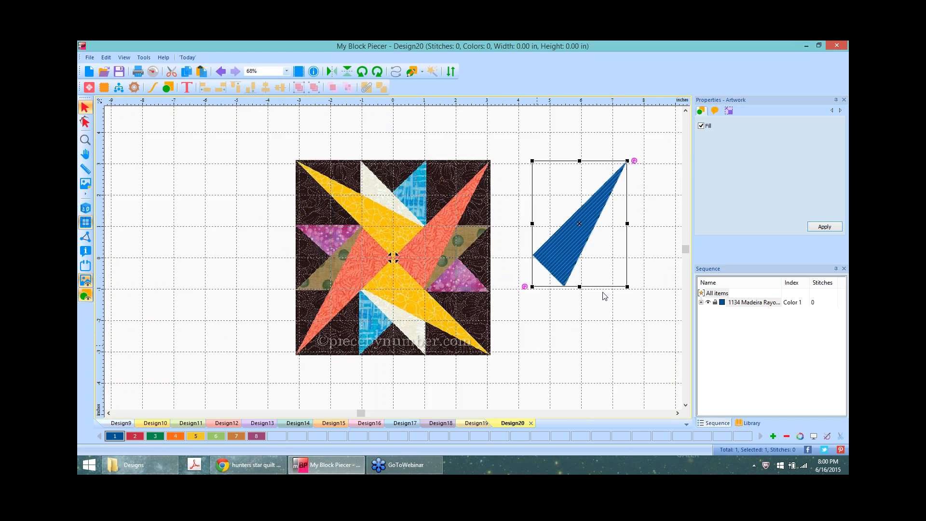
pyautogui.scroll(1, 605, 296)
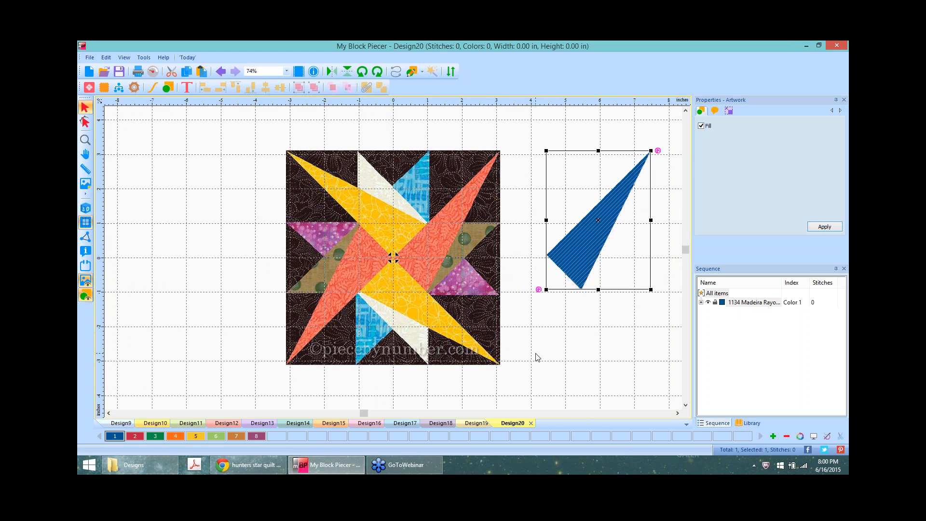